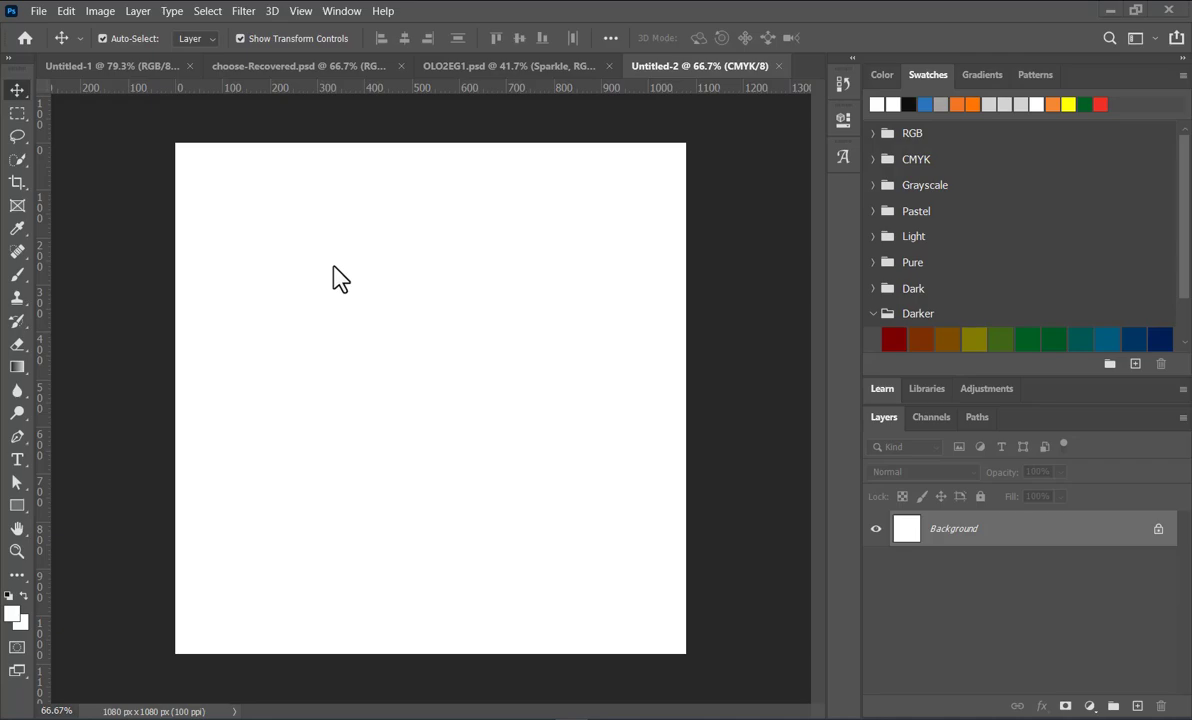
# Step: Place the 2905508 image from the TIKTOK > kidum folder into the document as an embedded object
pyautogui.click(38, 11)
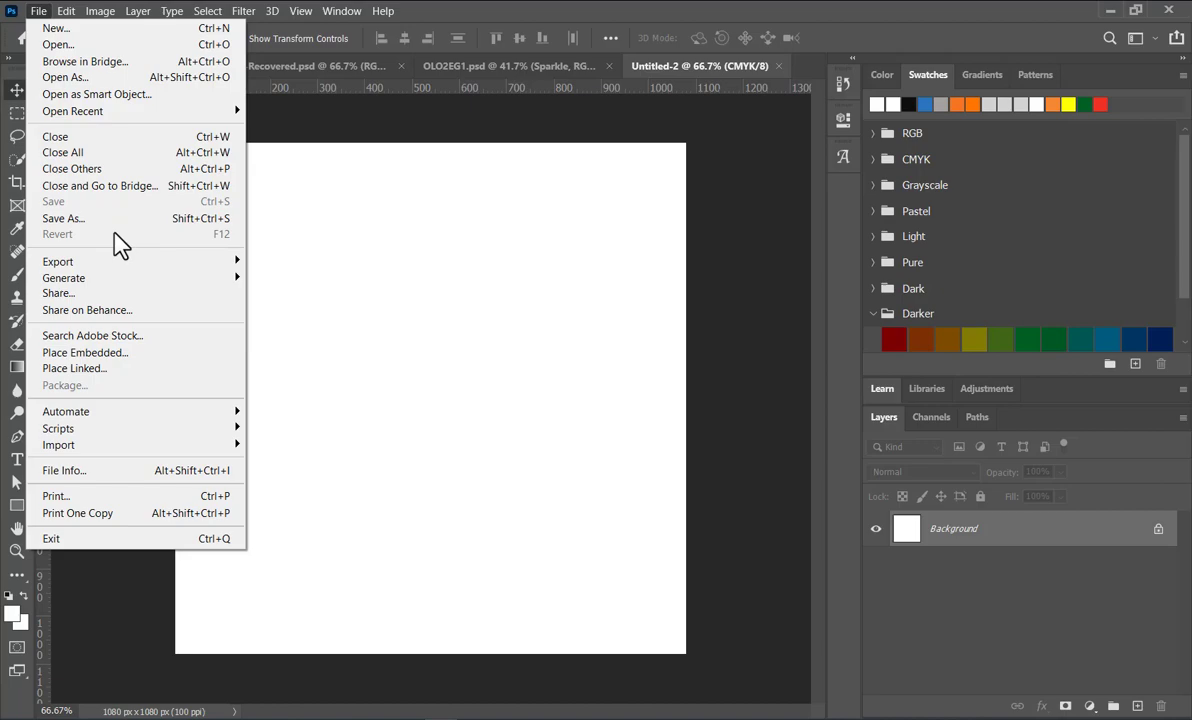
pyautogui.click(82, 352)
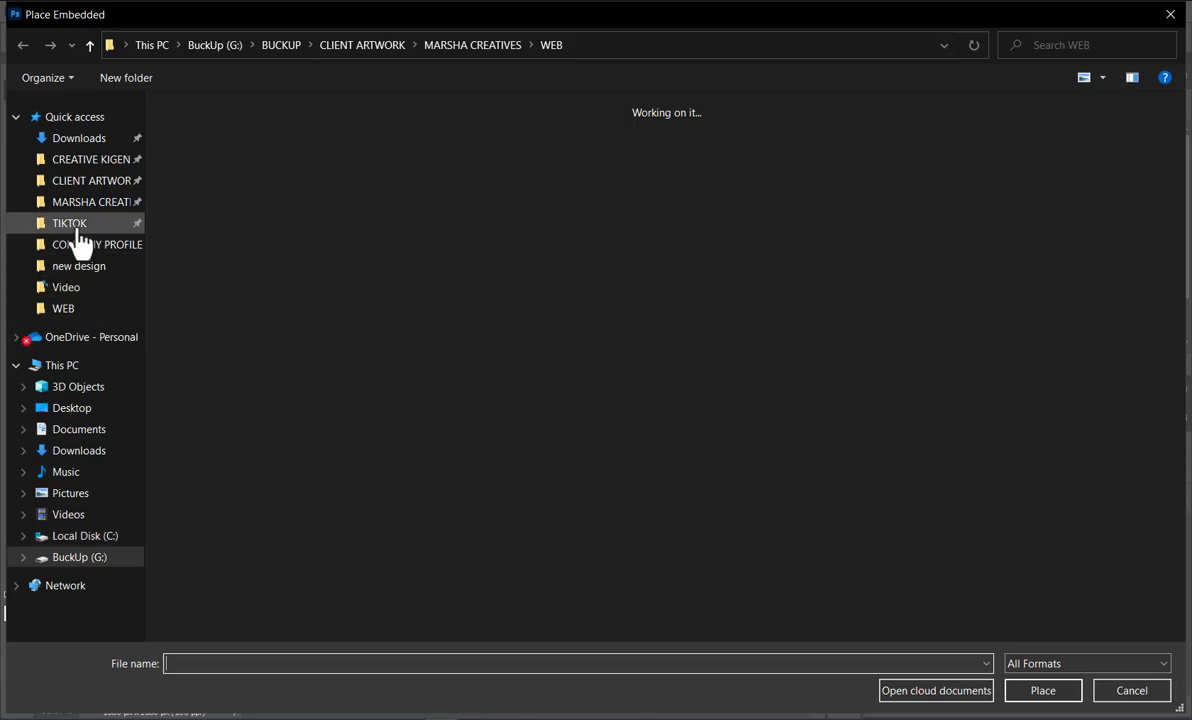
pyautogui.click(78, 232)
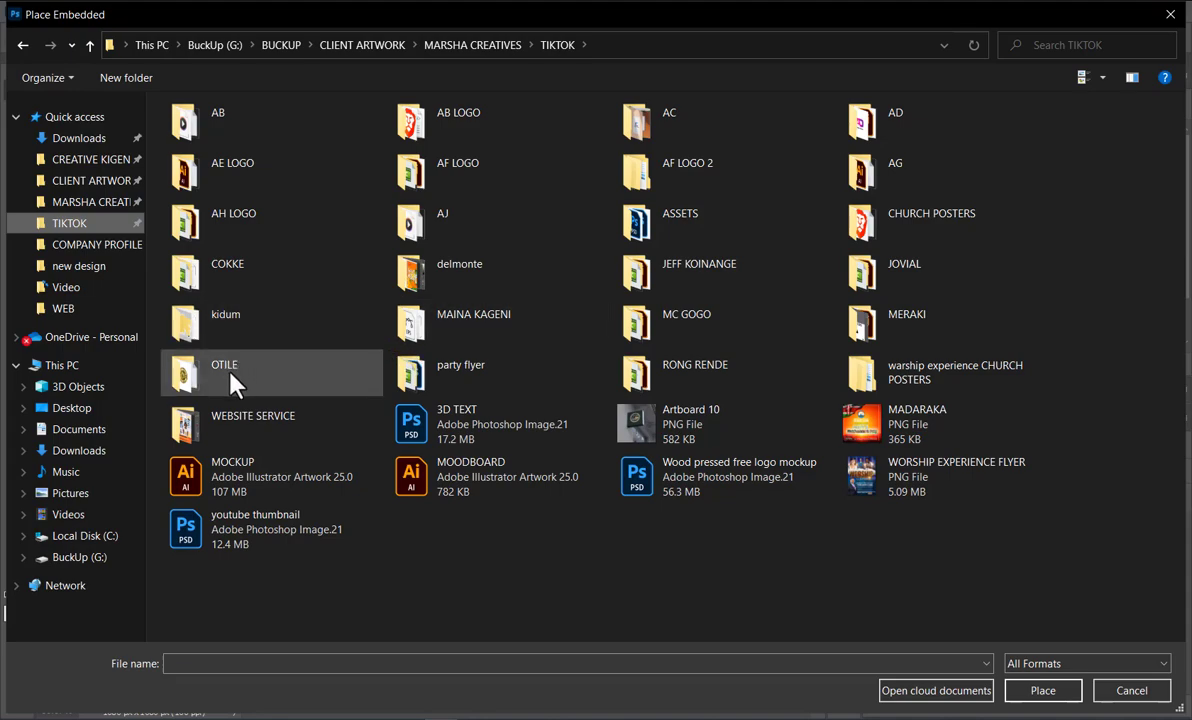
pyautogui.doubleClick(232, 333)
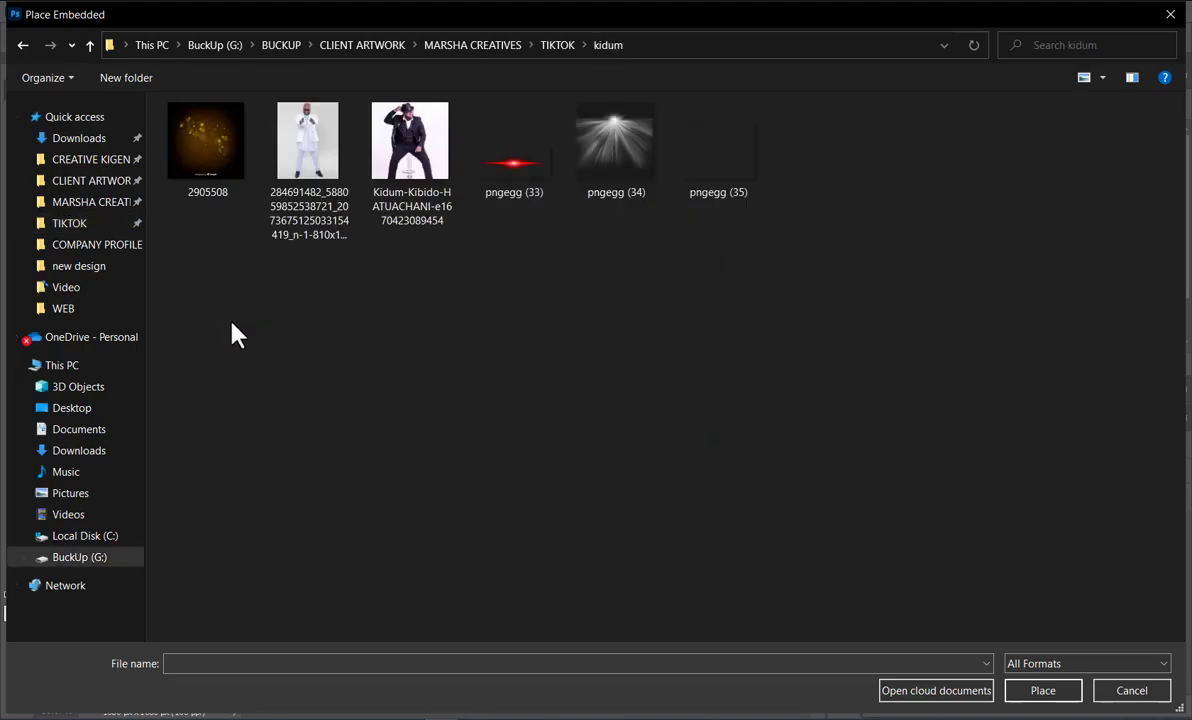
pyautogui.click(222, 140)
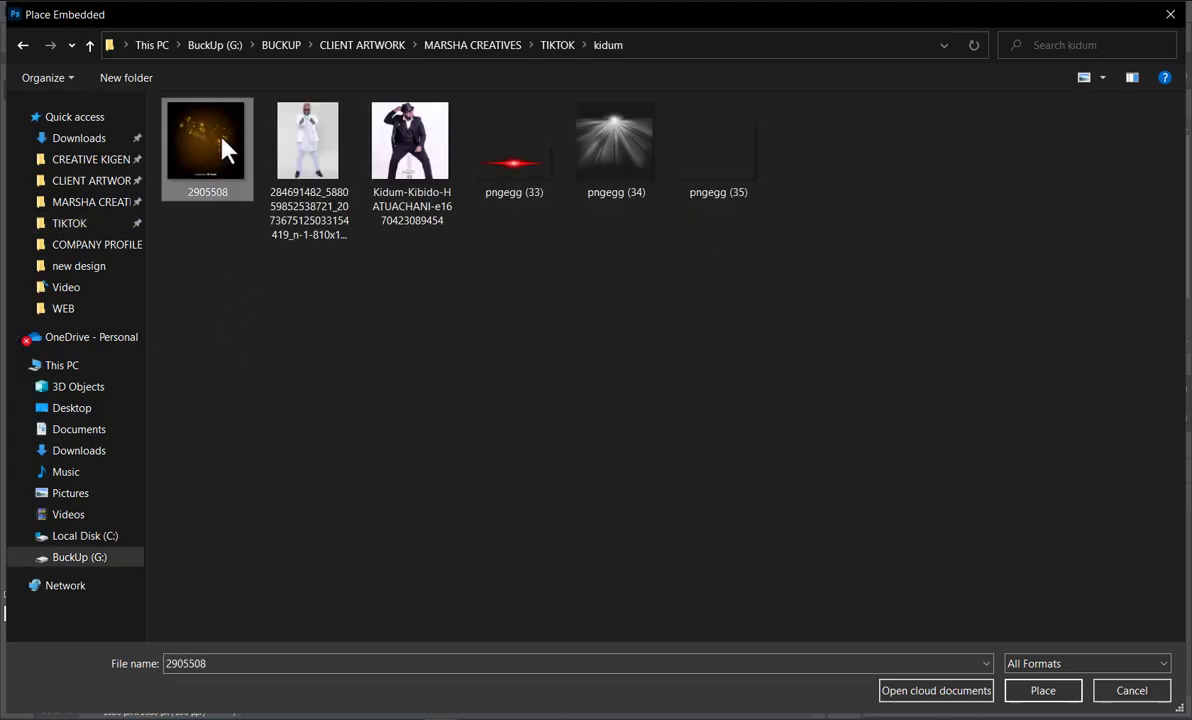
pyautogui.doubleClick(222, 141)
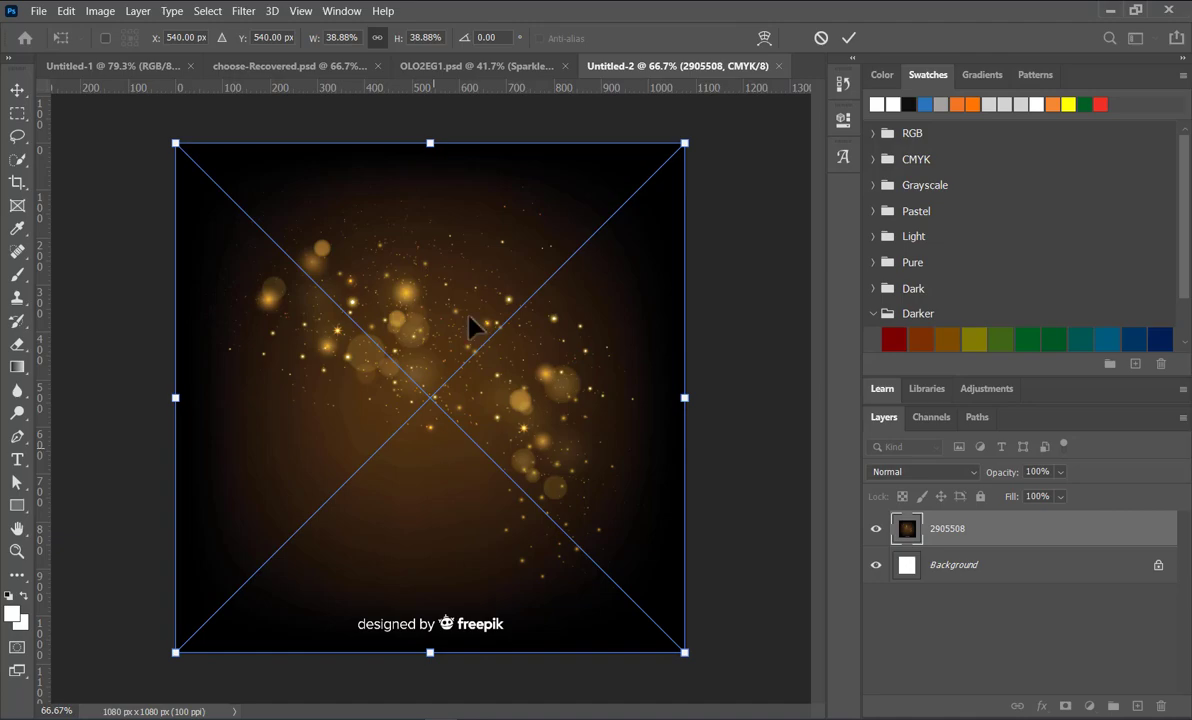
# Step: Enlarge the placed 2905508 background image to about 43% so it extends beyond the canvas edges
pyautogui.moveTo(686, 649); pyautogui.dragTo(732, 694)
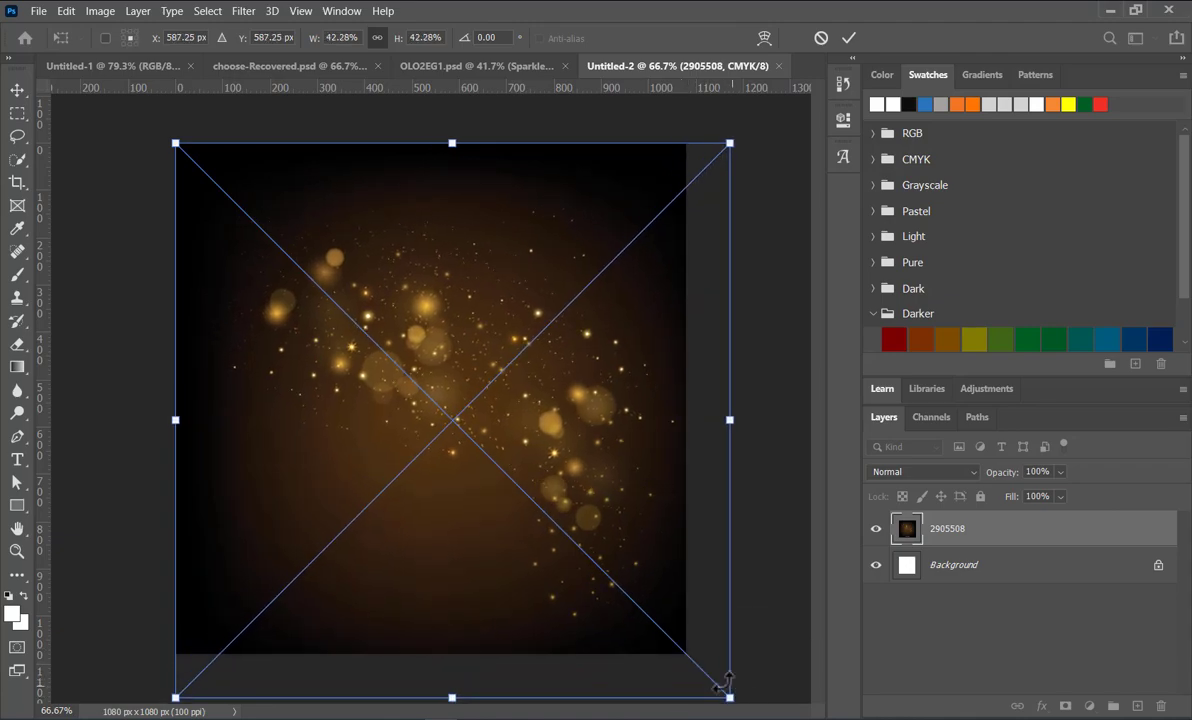
pyautogui.moveTo(175, 420); pyautogui.dragTo(161, 420)
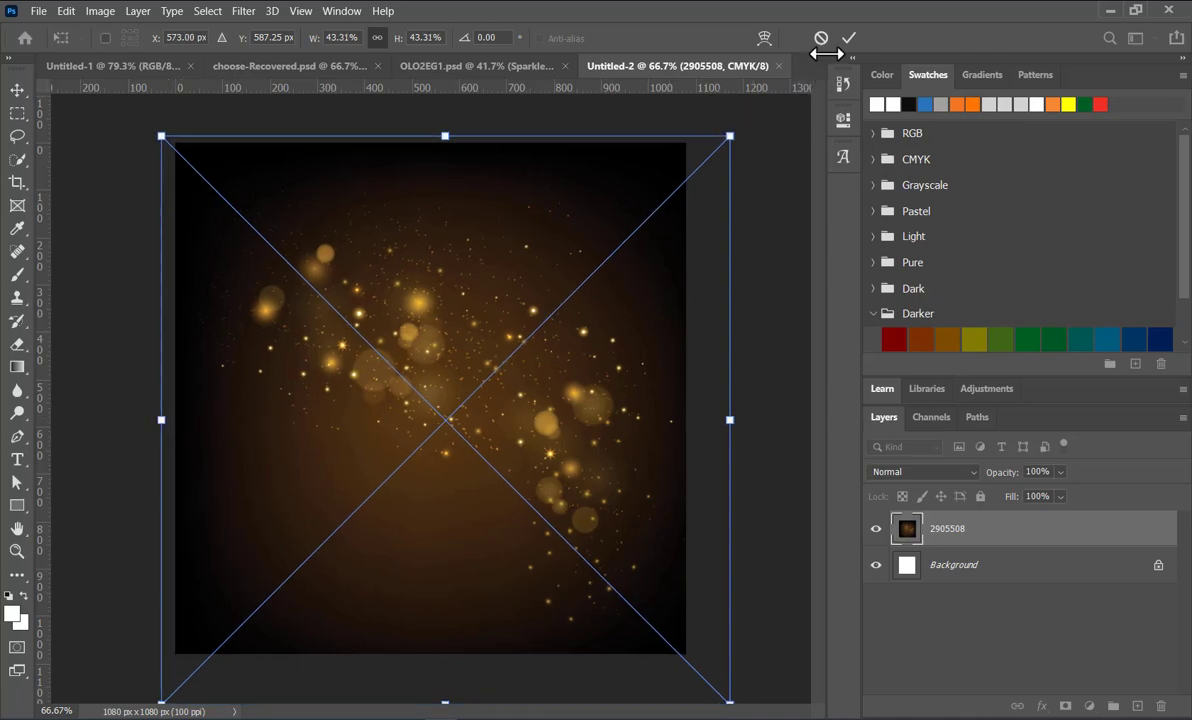
pyautogui.click(849, 38)
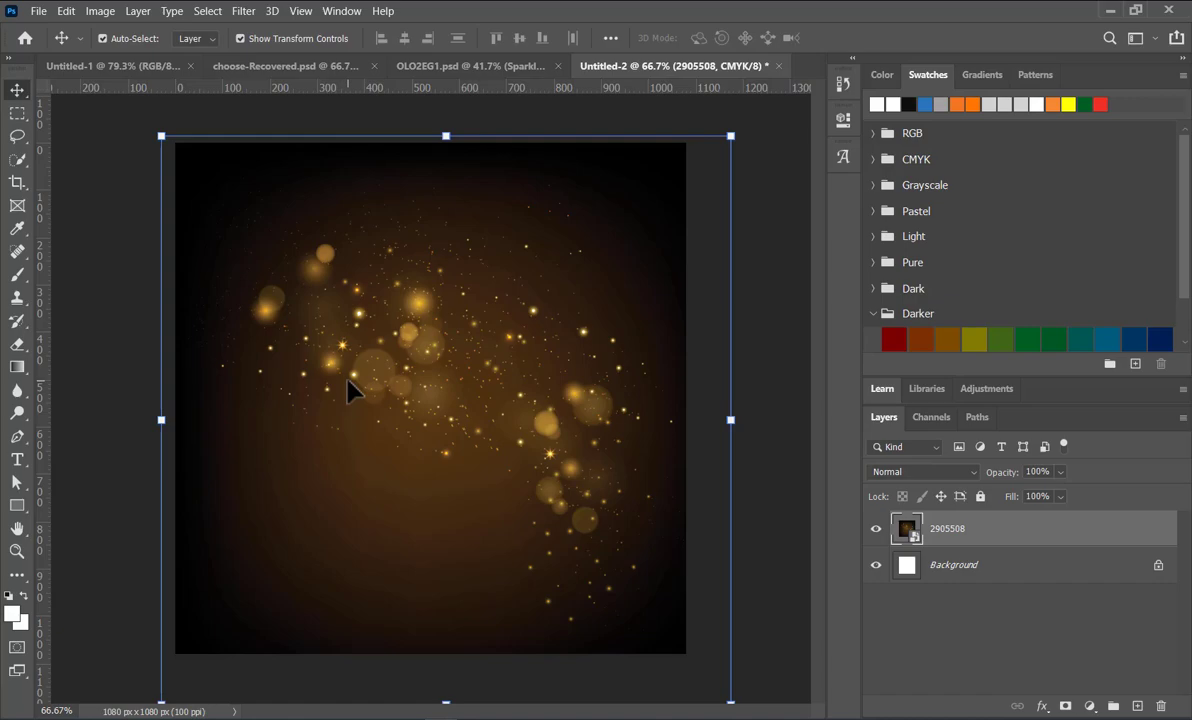
# Step: Apply a Gaussian Blur to the 2905508 background layer to soften its golden particles
pyautogui.click(256, 13)
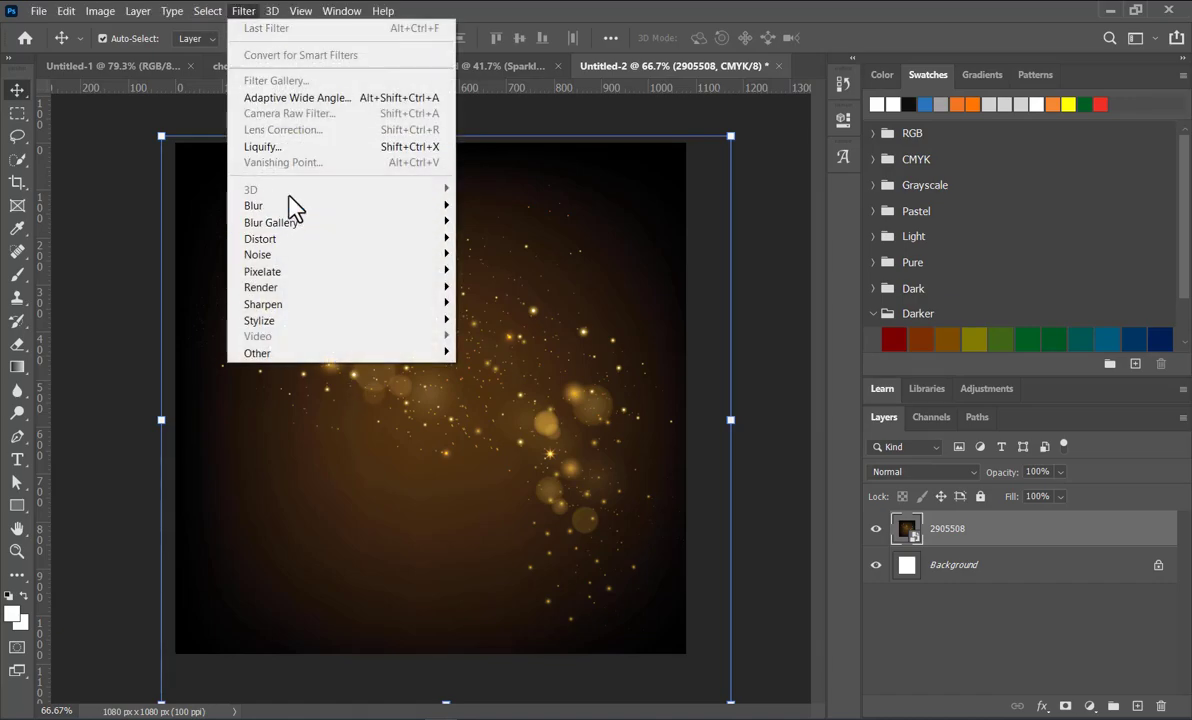
pyautogui.moveTo(316, 213)
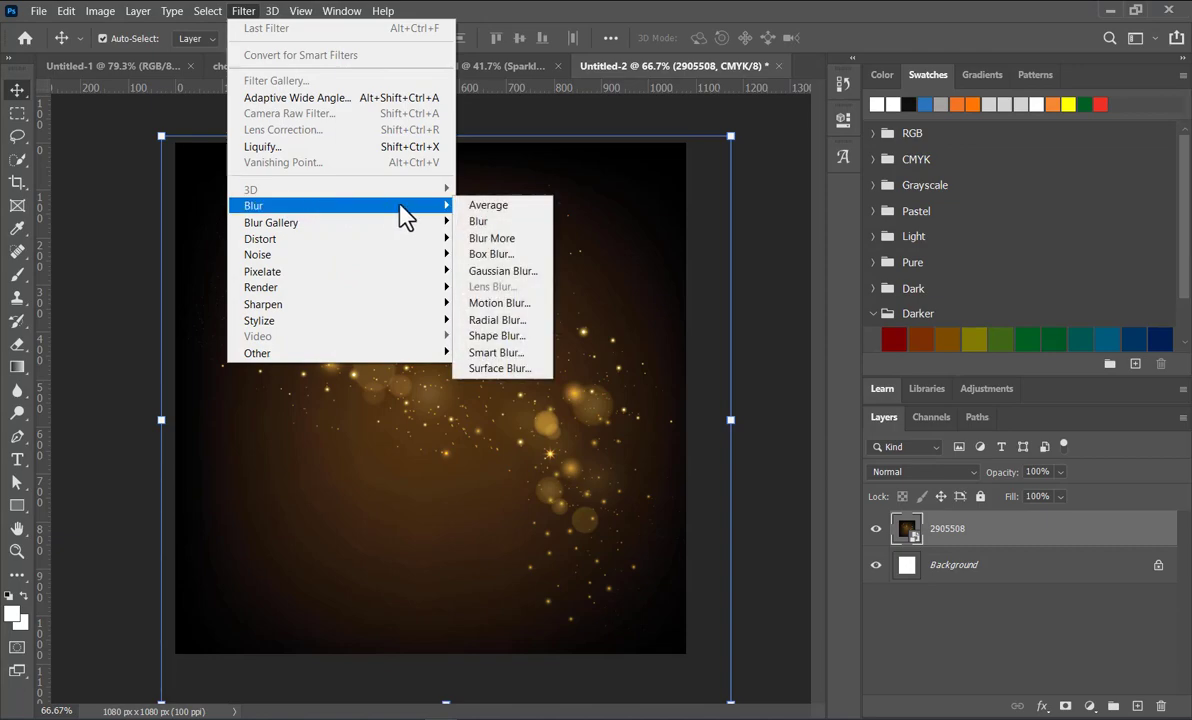
pyautogui.click(495, 272)
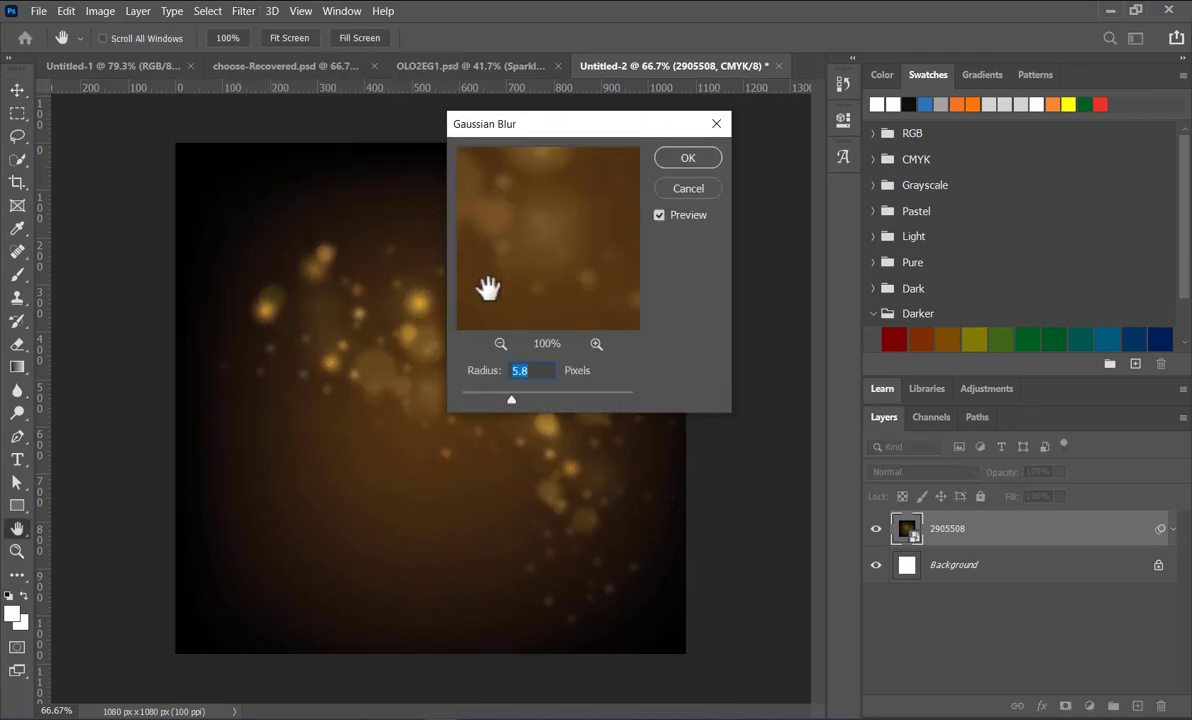
pyautogui.moveTo(512, 404)
pyautogui.mouseDown()
pyautogui.moveTo(541, 404)
pyautogui.moveTo(503, 398)
pyautogui.moveTo(515, 398)
pyautogui.mouseUp()
pyautogui.click(686, 160)
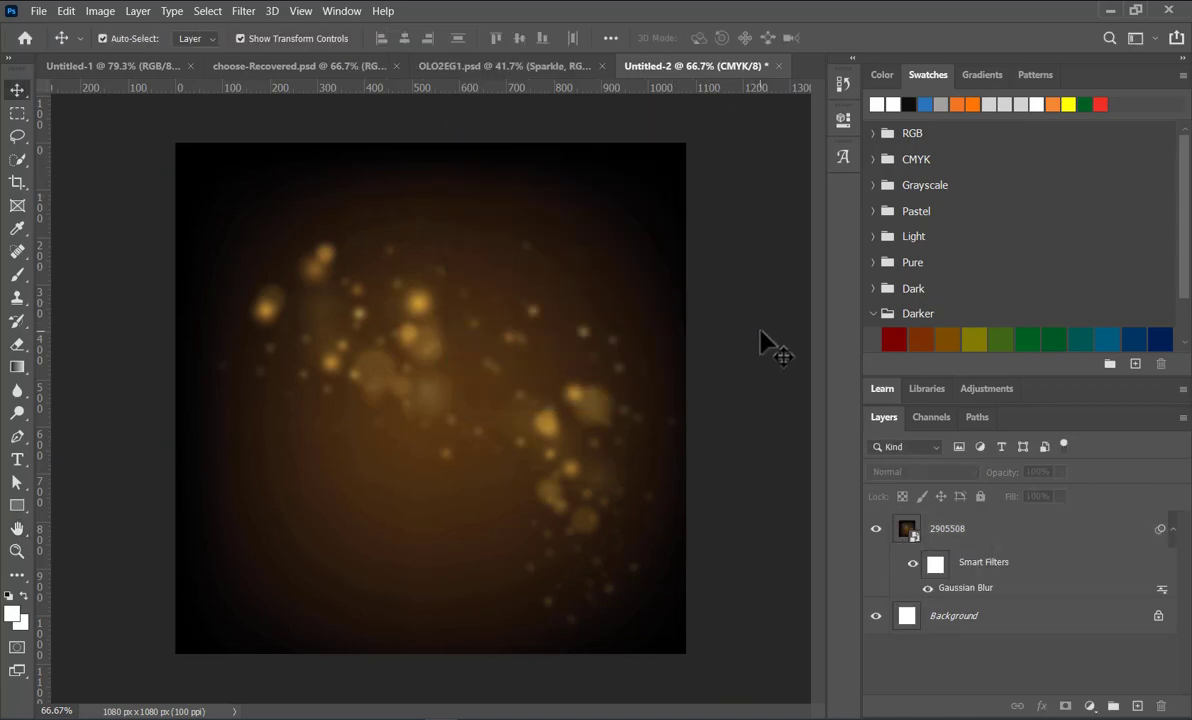
# Step: Place the pngegg (35) hexagon pattern image as an embedded object above the blurred background
pyautogui.click(30, 12)
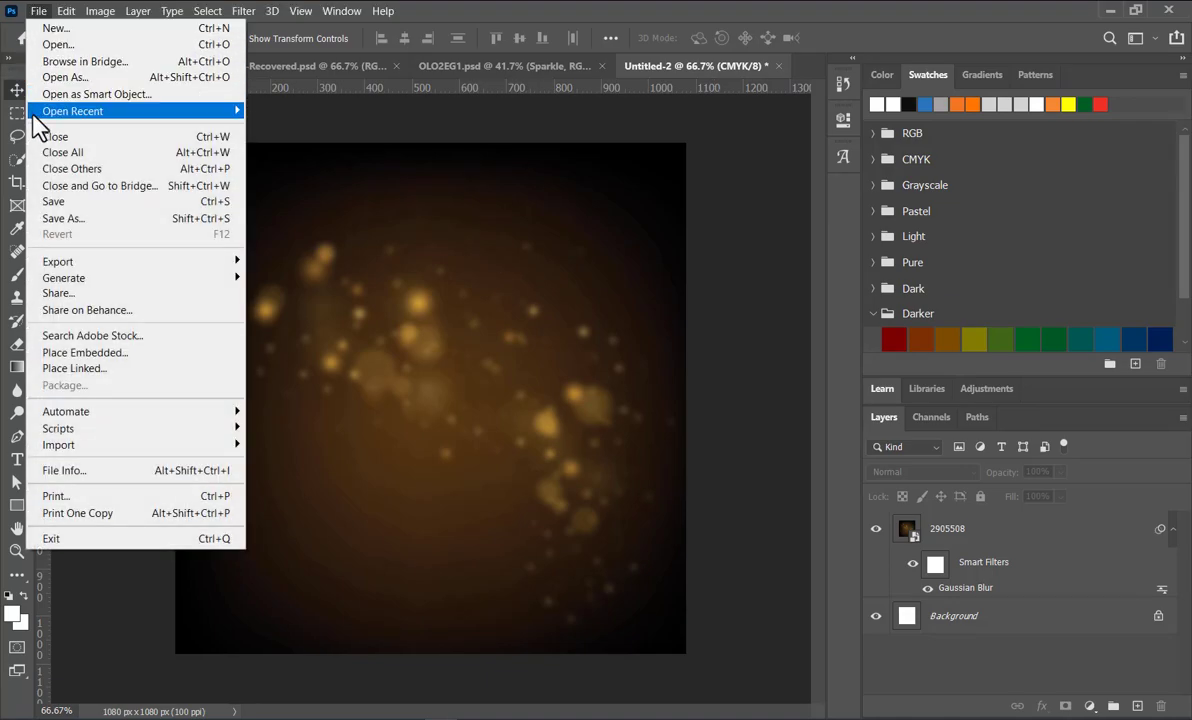
pyautogui.click(86, 353)
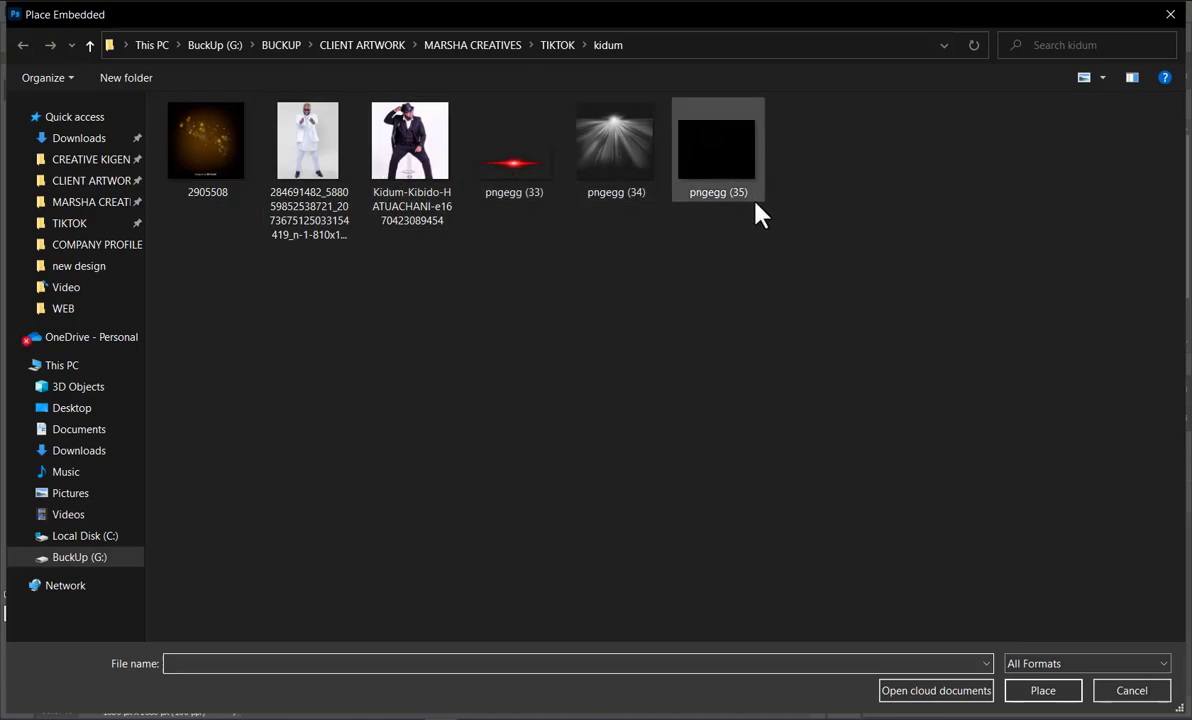
pyautogui.doubleClick(713, 150)
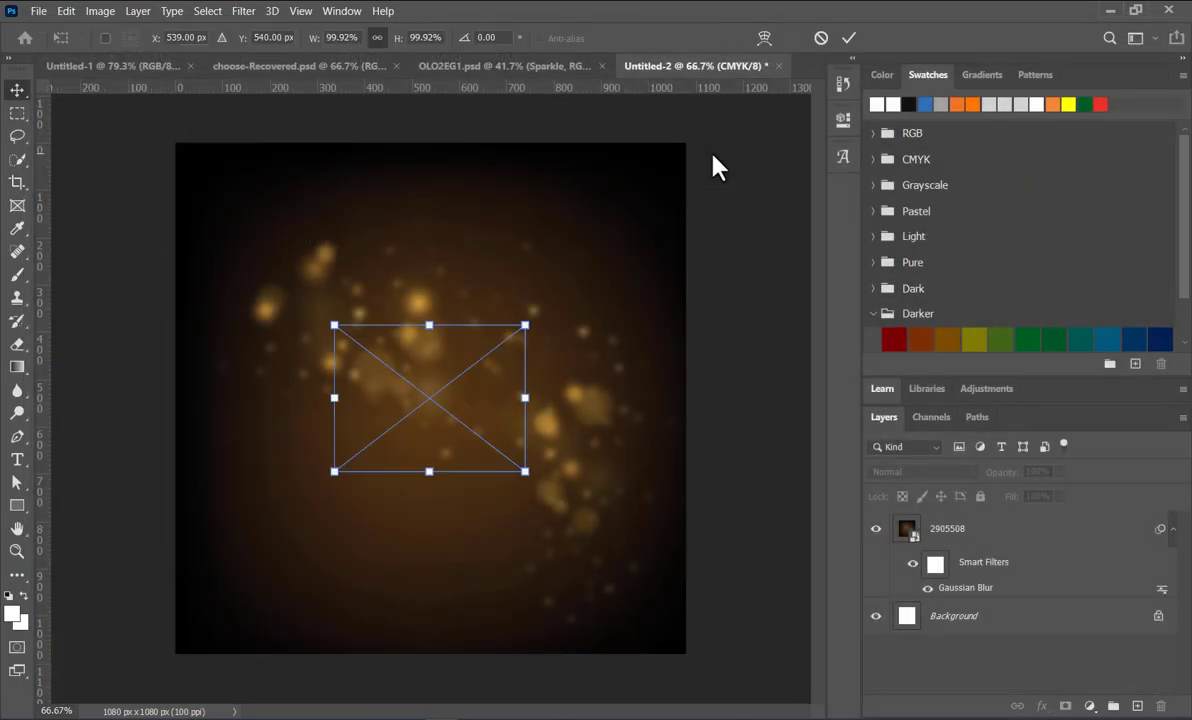
# Step: Enlarge the pngegg (35) pattern to about 342% so it spans past both sides of the canvas
pyautogui.moveTo(525, 471); pyautogui.dragTo(671, 580)
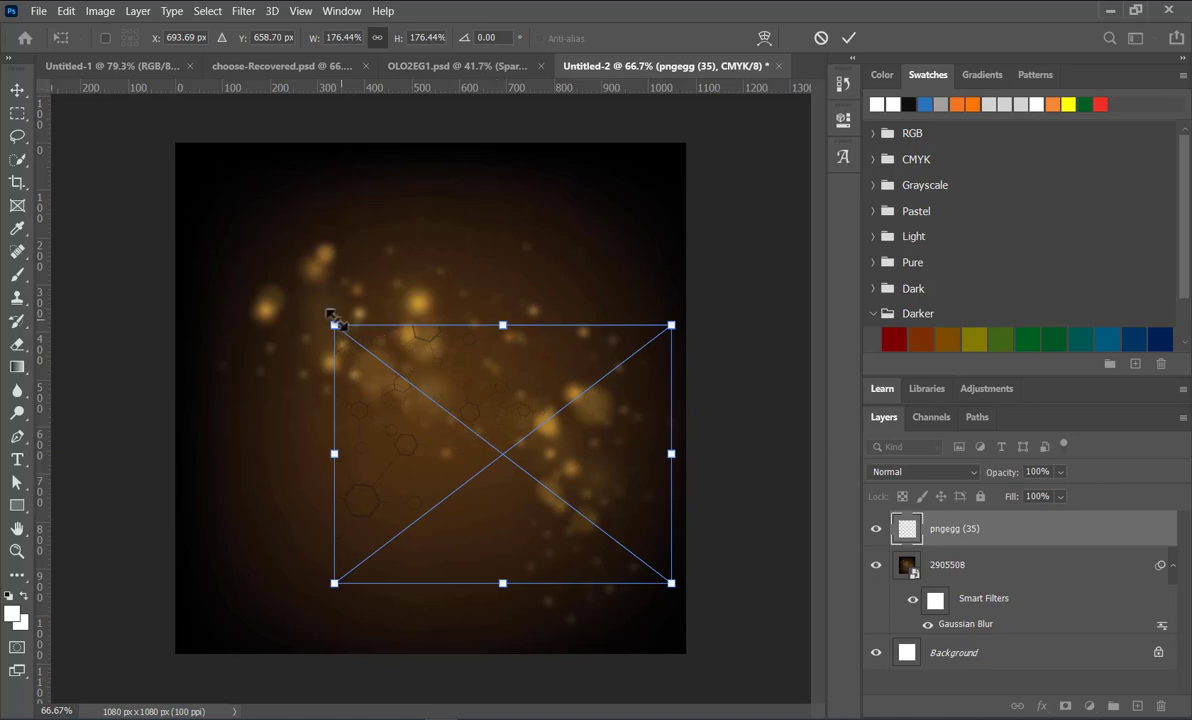
pyautogui.moveTo(332, 321); pyautogui.dragTo(170, 168)
pyautogui.moveTo(414, 187); pyautogui.dragTo(428, 152)
pyautogui.moveTo(412, 584); pyautogui.dragTo(415, 655)
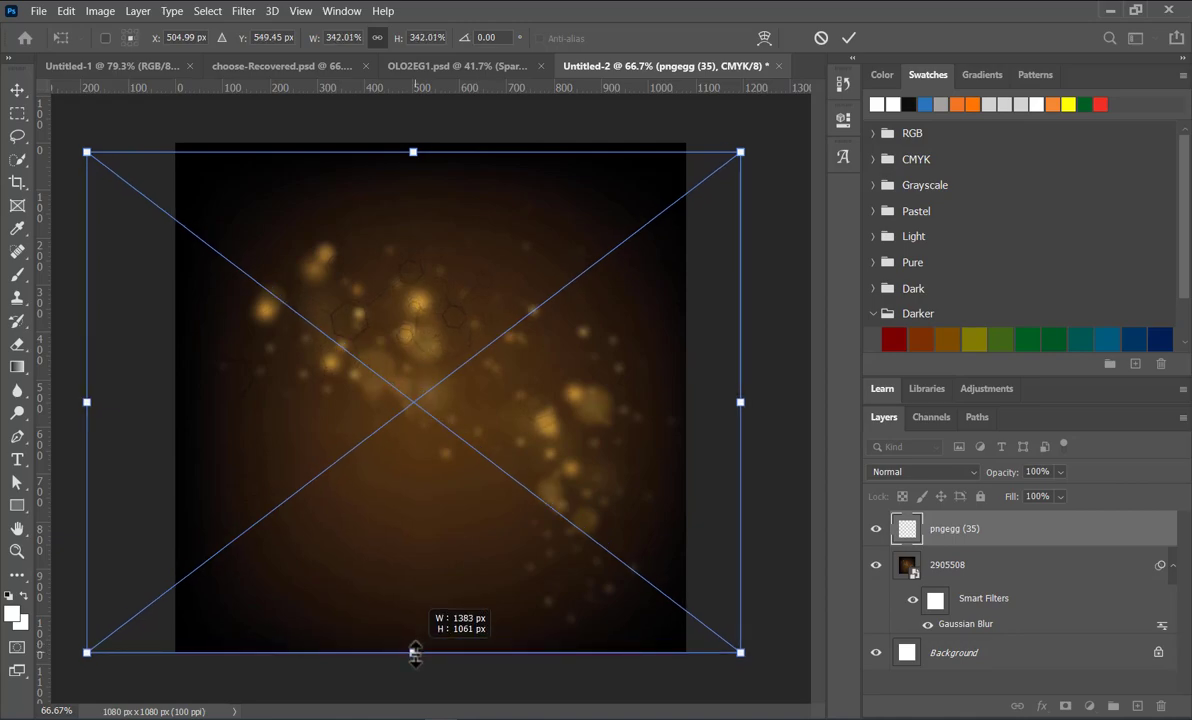
pyautogui.click(848, 38)
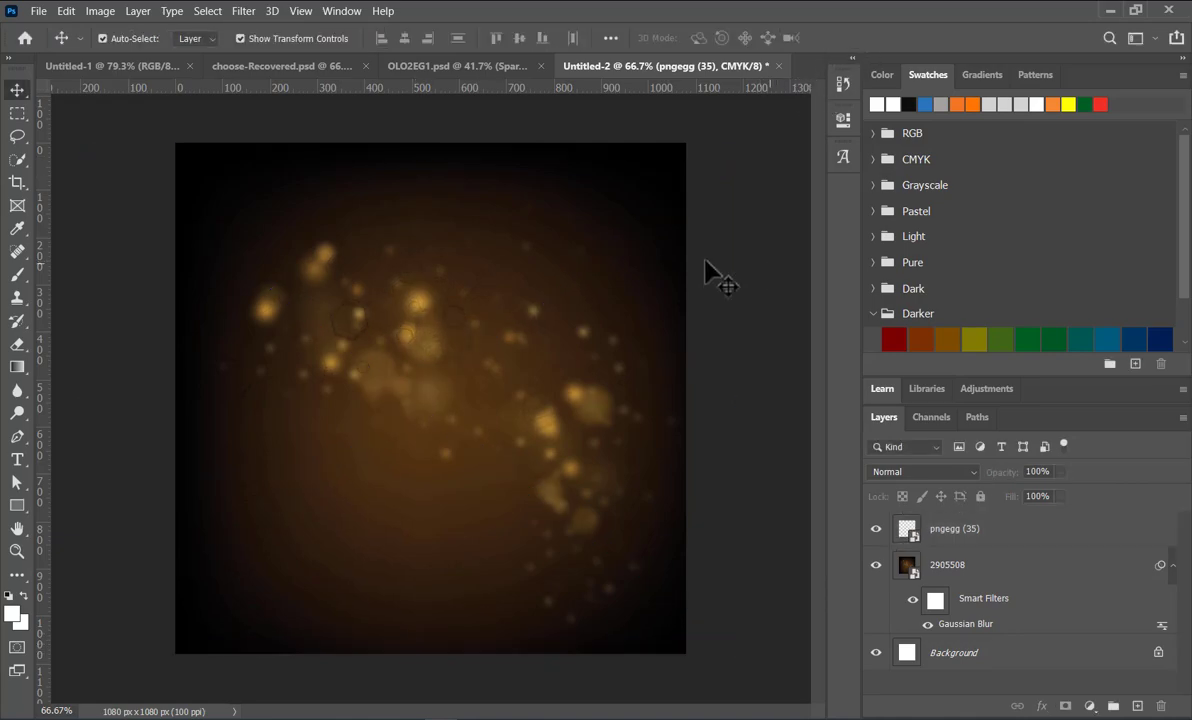
# Step: Extend the pngegg (35) pattern to the canvas's upper edge by scaling it to about 348%
pyautogui.click(390, 305)
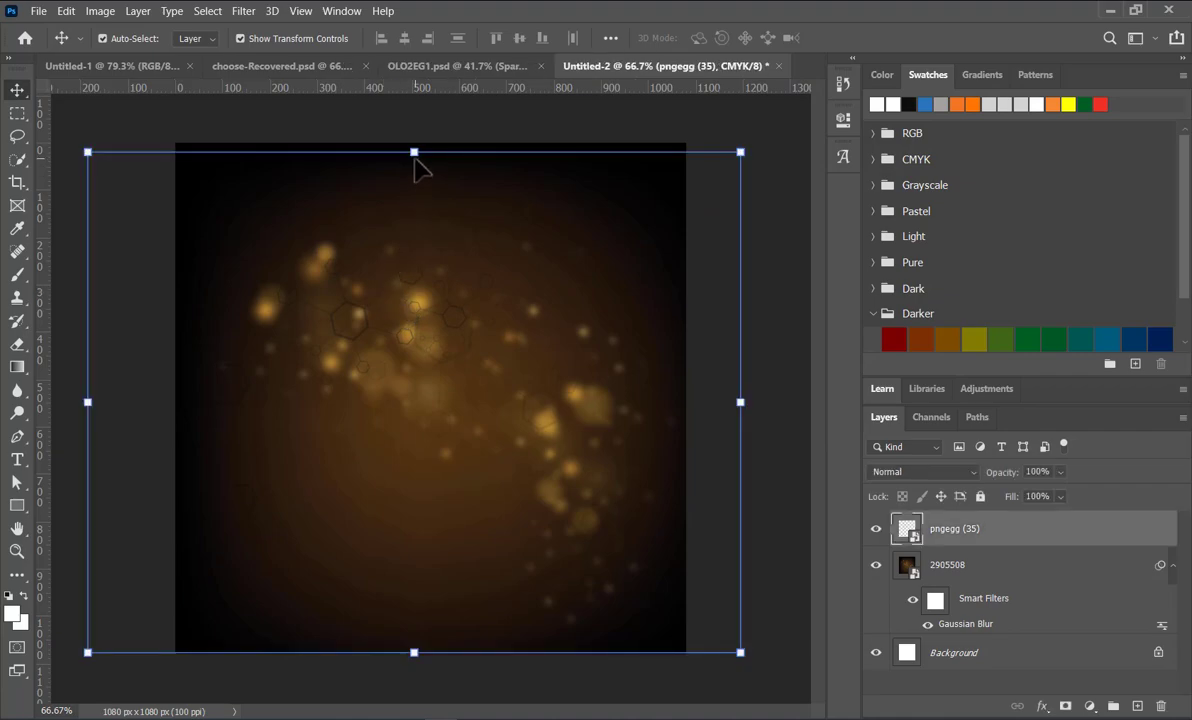
pyautogui.moveTo(414, 152); pyautogui.dragTo(413, 142)
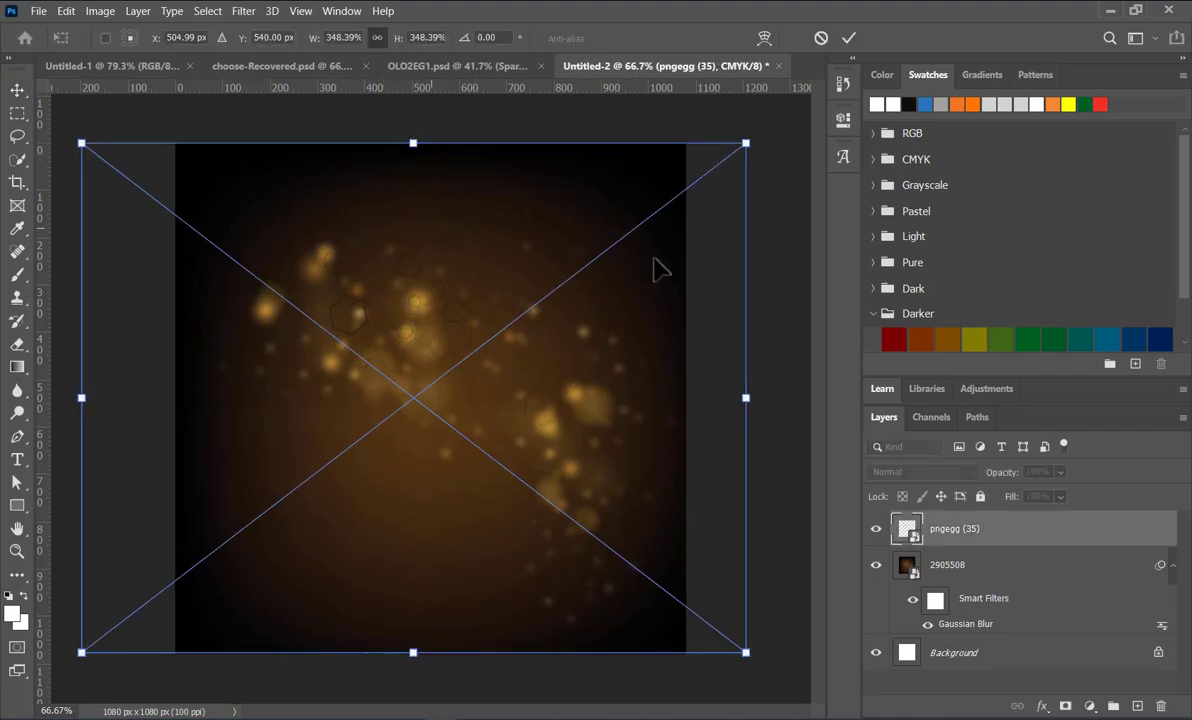
pyautogui.click(821, 38)
pyautogui.click(784, 265)
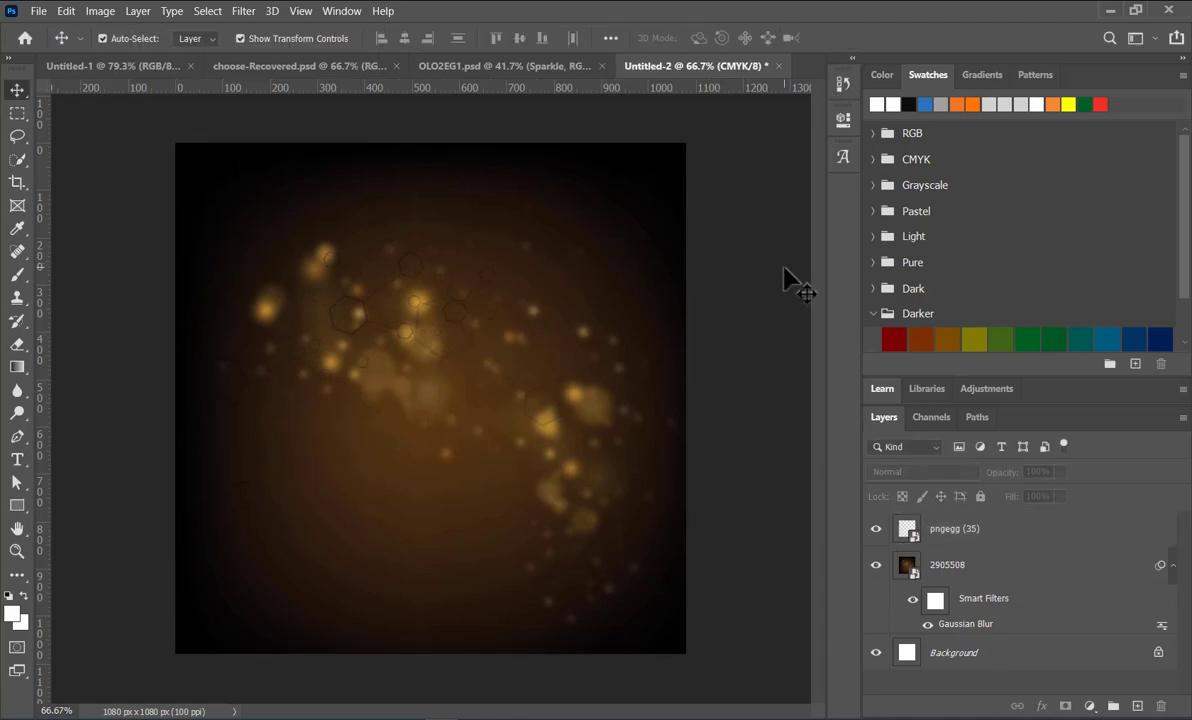
# Step: Place the 810x1013 photo of the man in the white suit from the kidum folder as an embedded object
pyautogui.click(40, 11)
pyautogui.click(130, 350)
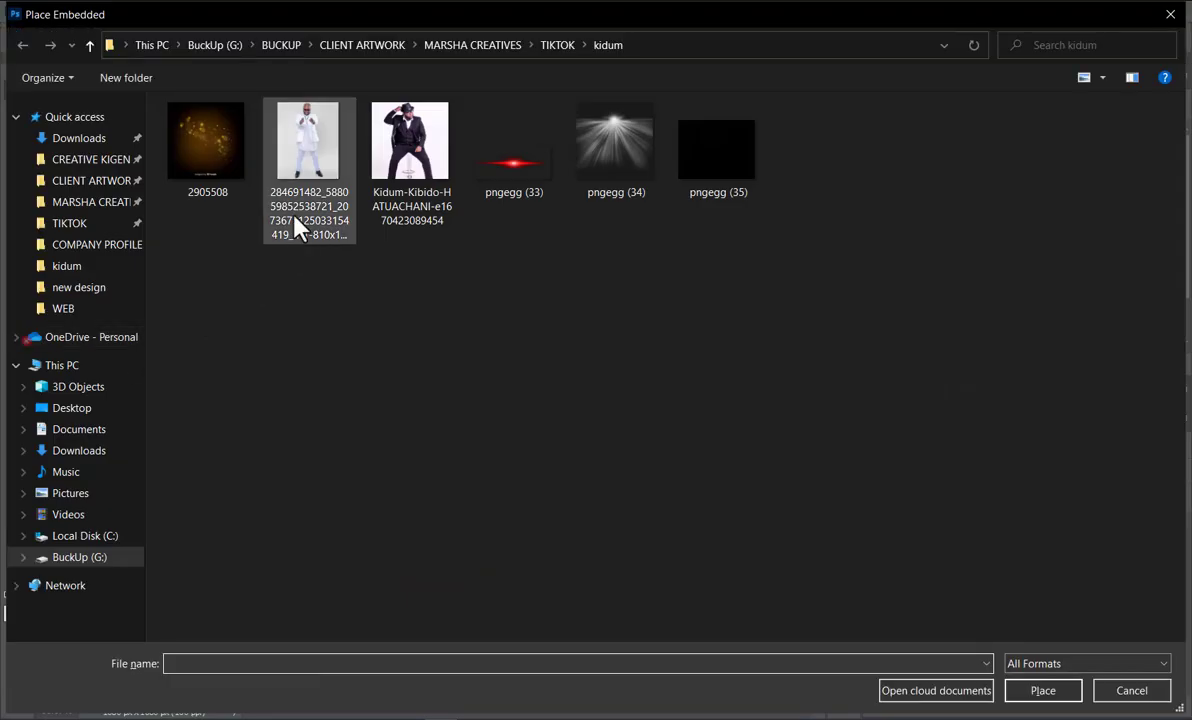
pyautogui.doubleClick(300, 156)
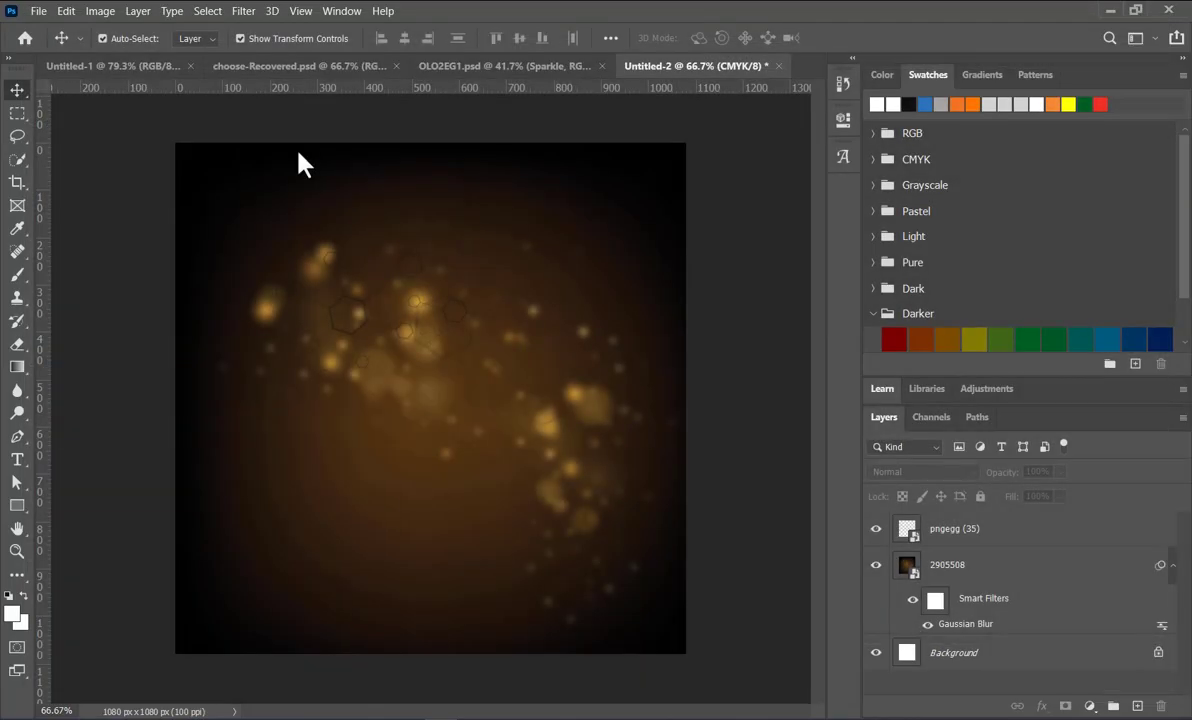
pyautogui.click(849, 40)
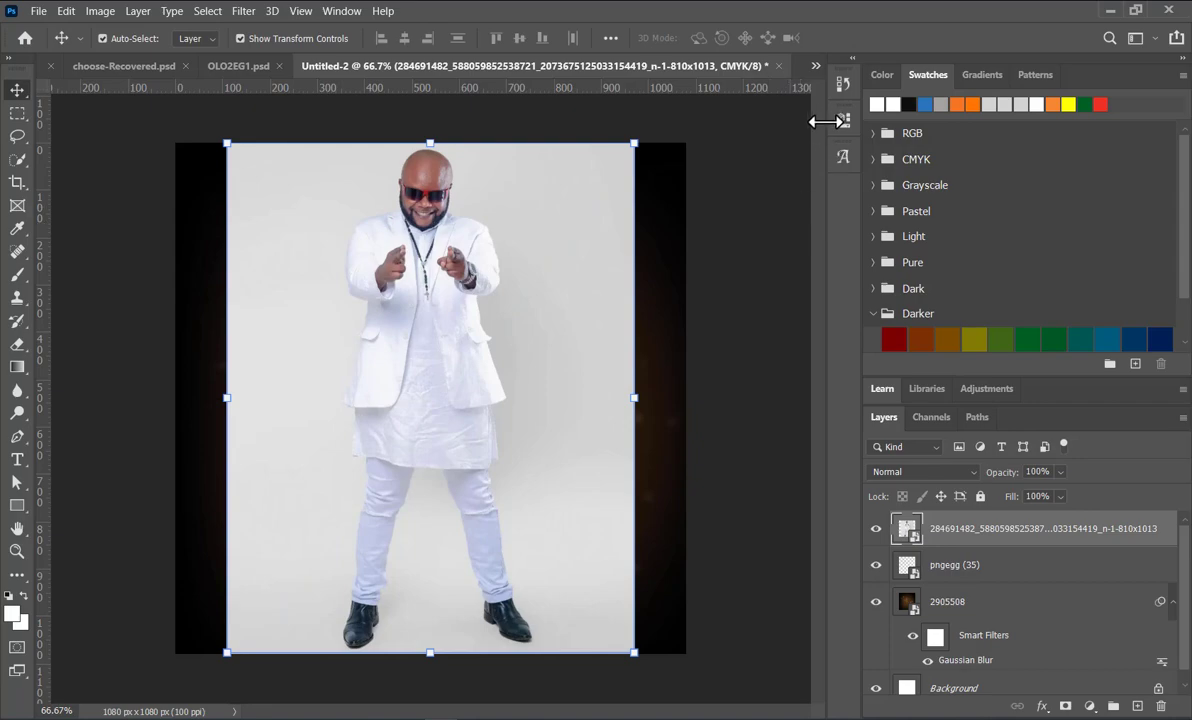
# Step: Rasterize the layer of the man in the white suit and remove its background with the quick action
pyautogui.rightClick(1003, 537)
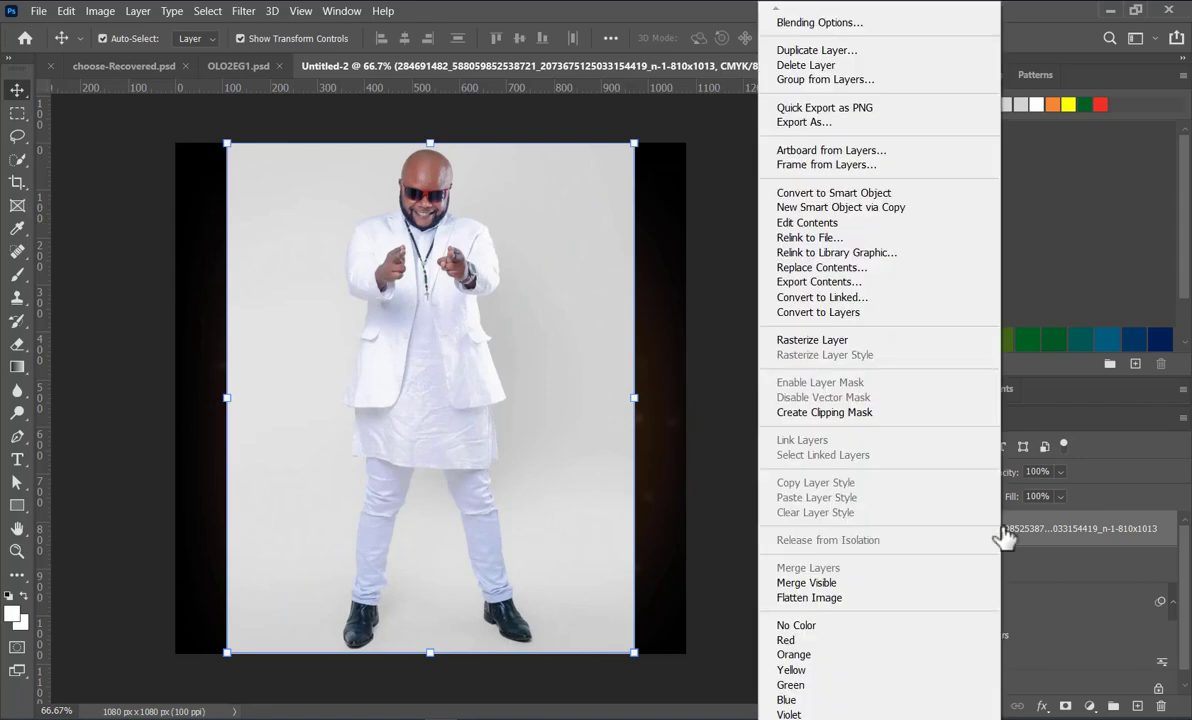
pyautogui.click(812, 340)
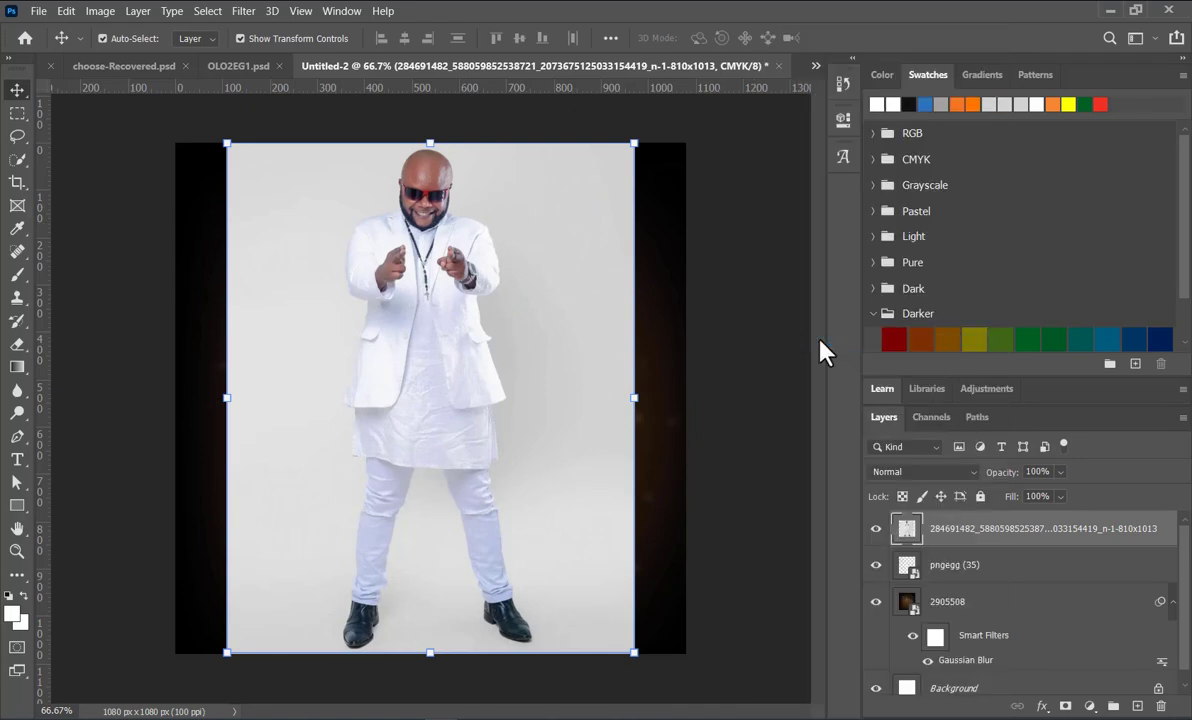
pyautogui.click(845, 120)
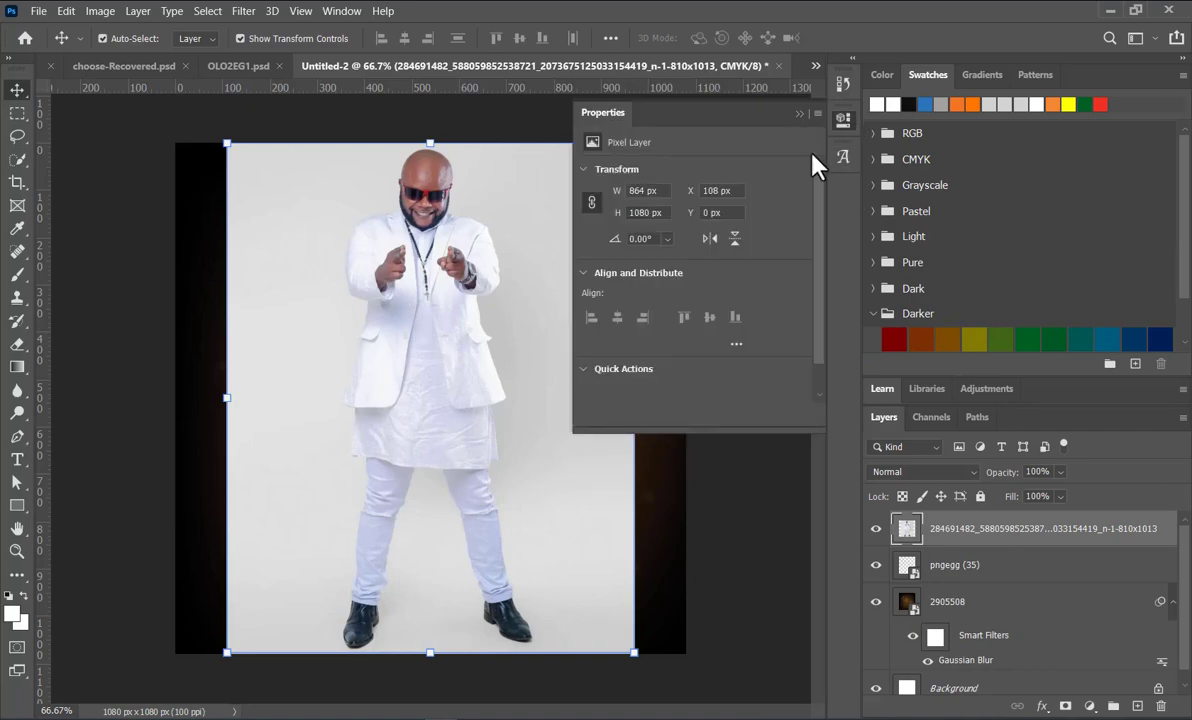
pyautogui.scroll(-1, 697, 345)
pyautogui.click(674, 366)
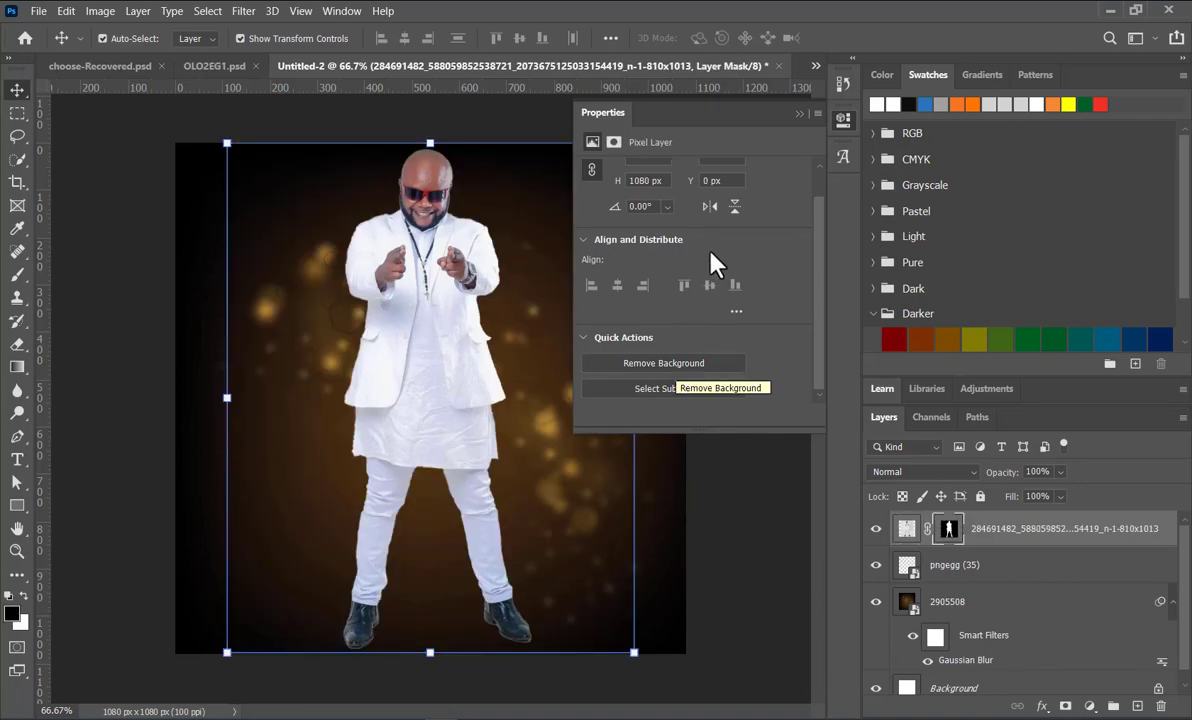
pyautogui.click(799, 113)
pyautogui.click(744, 251)
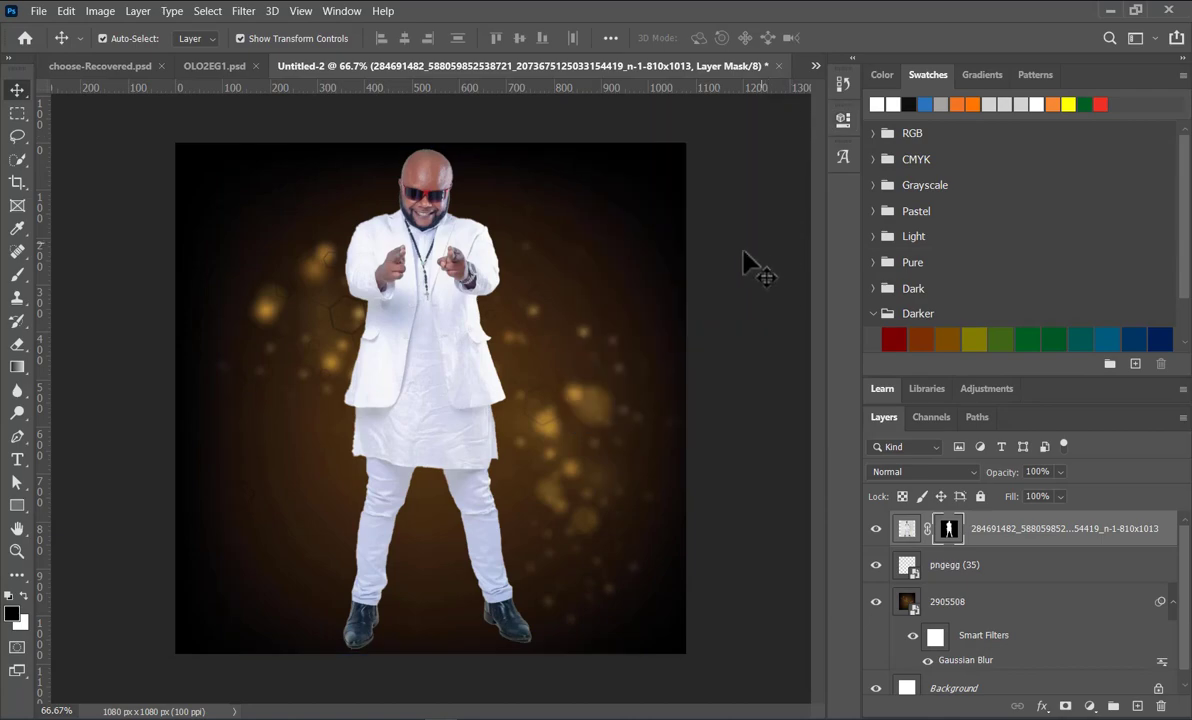
pyautogui.click(404, 363)
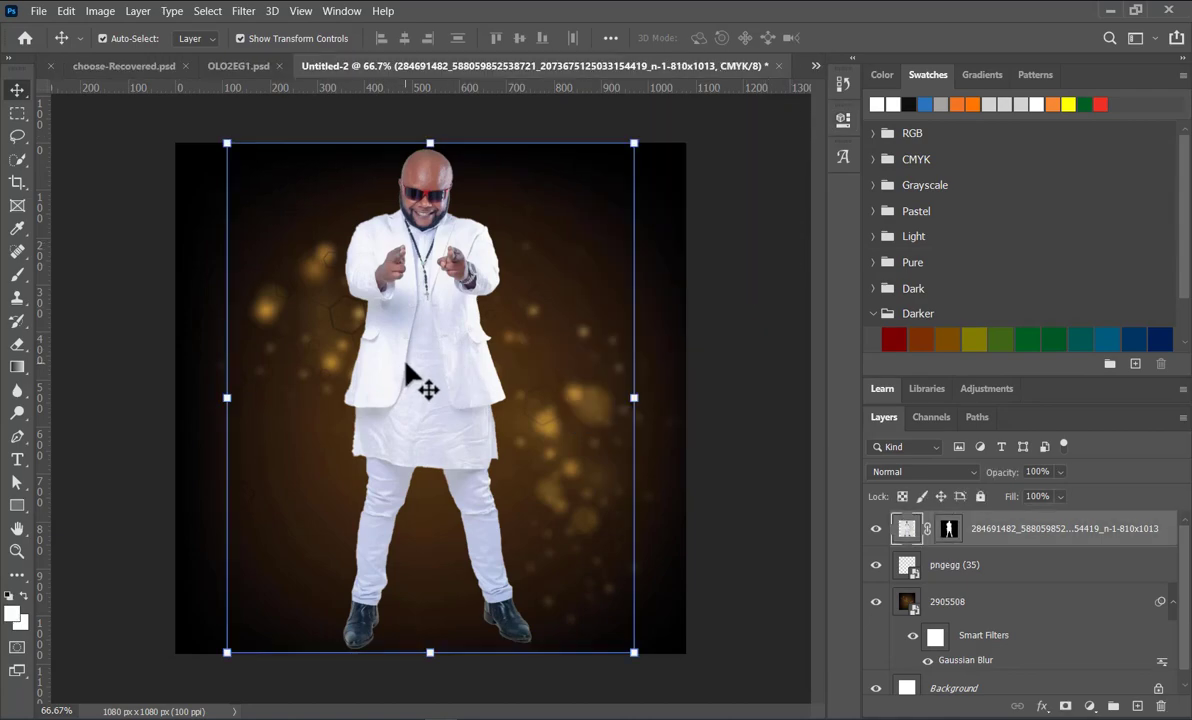
pyautogui.click(243, 11)
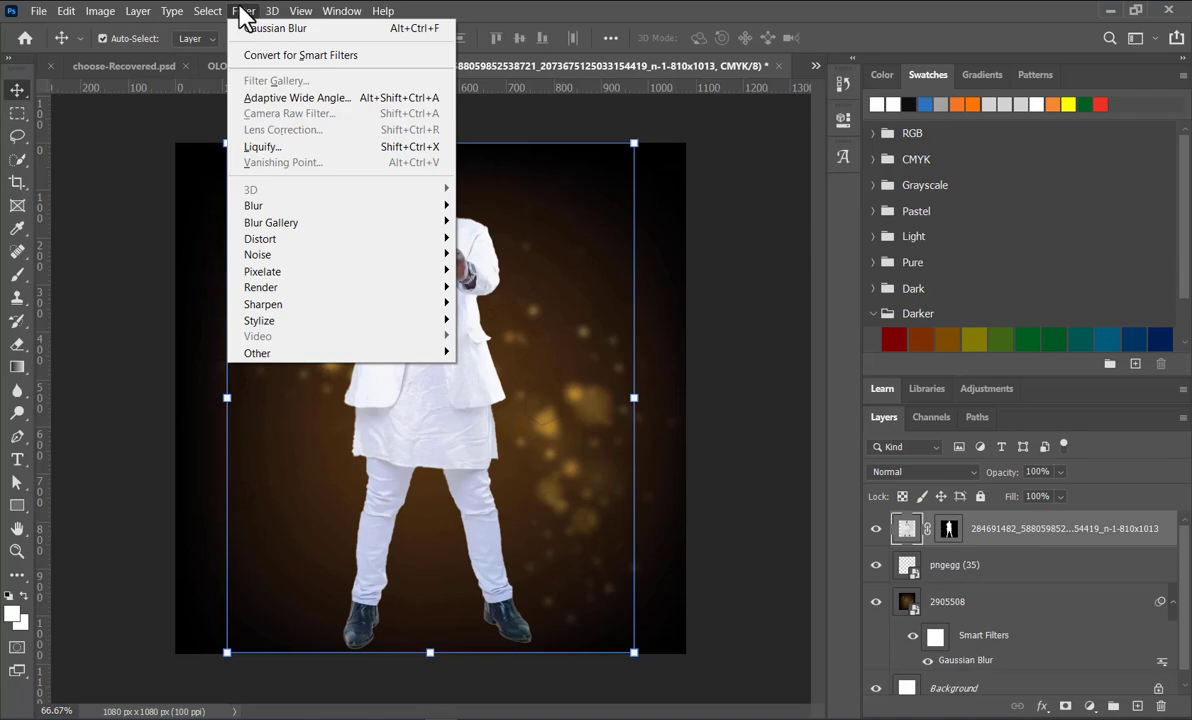
pyautogui.moveTo(287, 355)
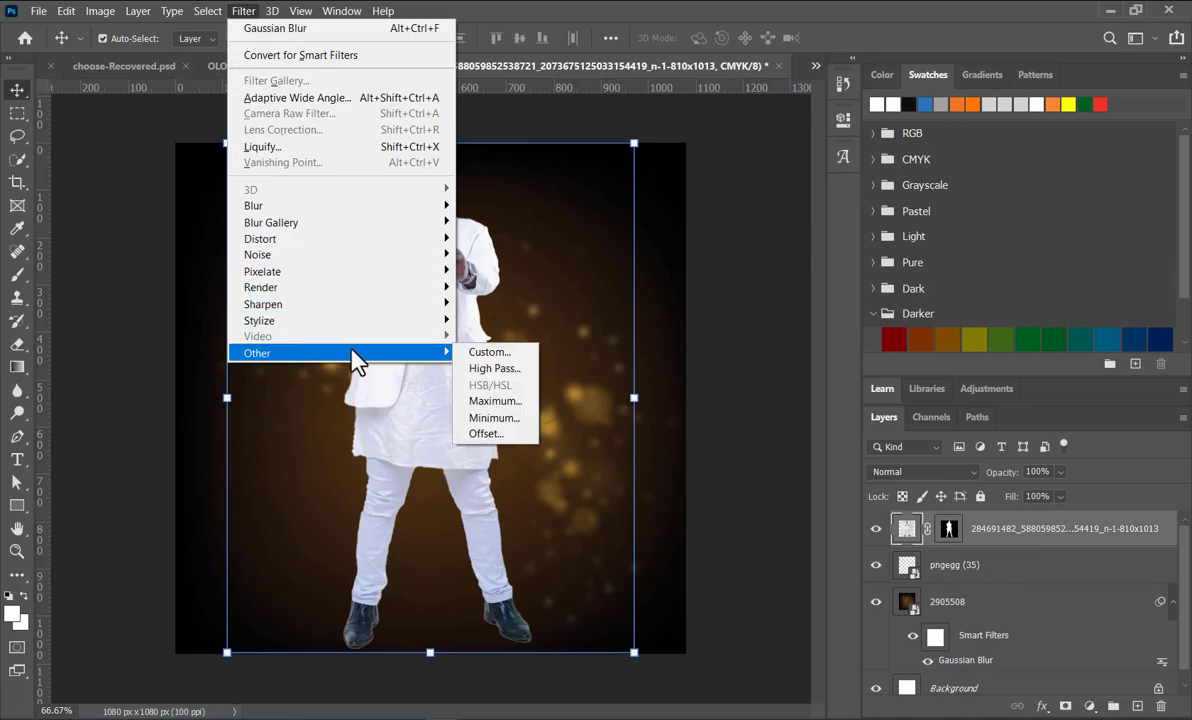
pyautogui.click(498, 418)
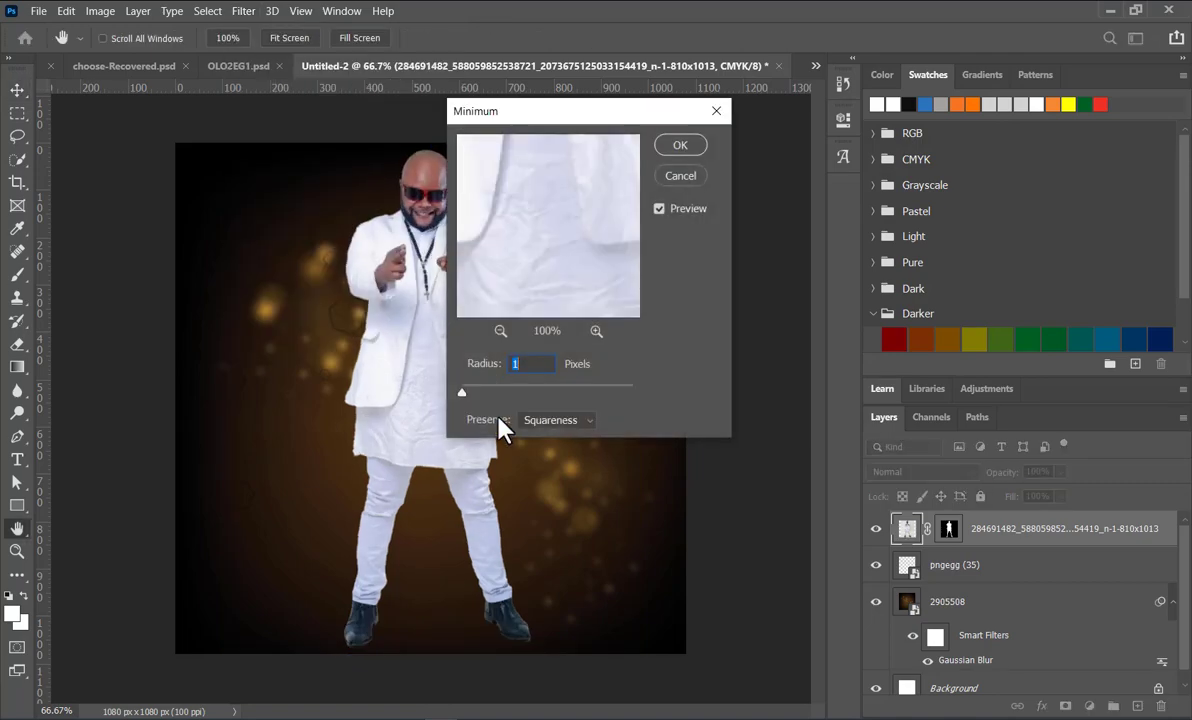
pyautogui.click(681, 178)
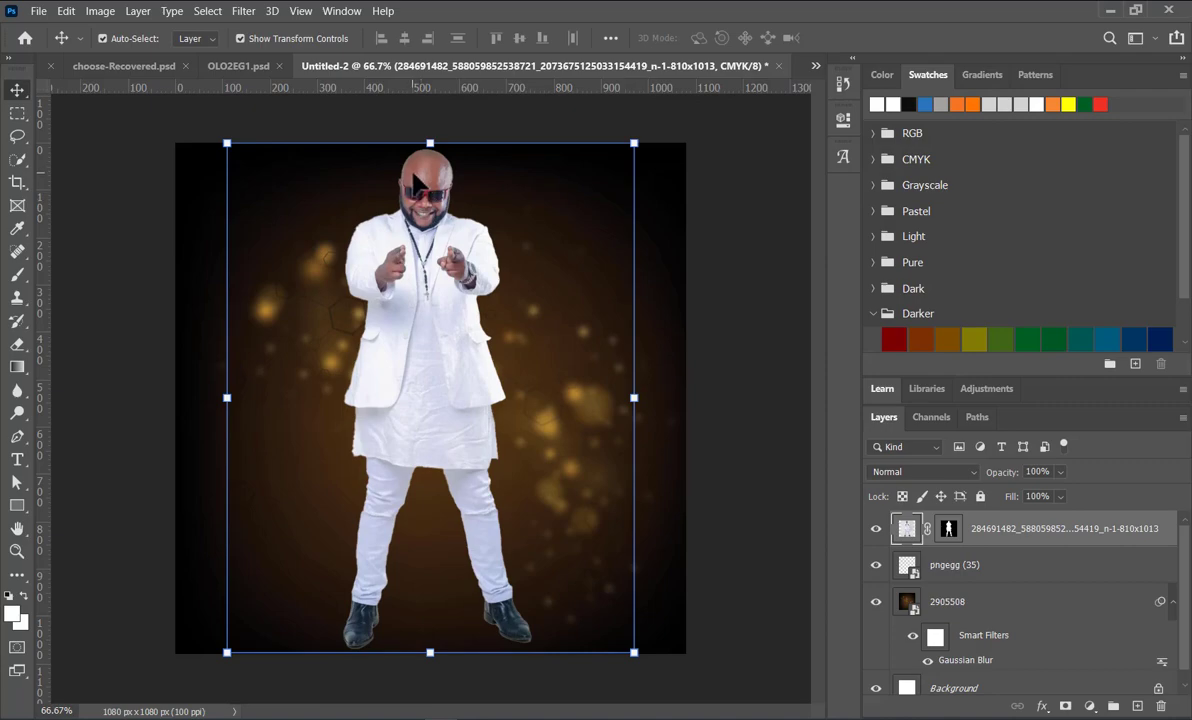
# Step: Move the cut-out man in white down the canvas so his lower legs run past its lower edge
pyautogui.scroll(5, 410, 168)
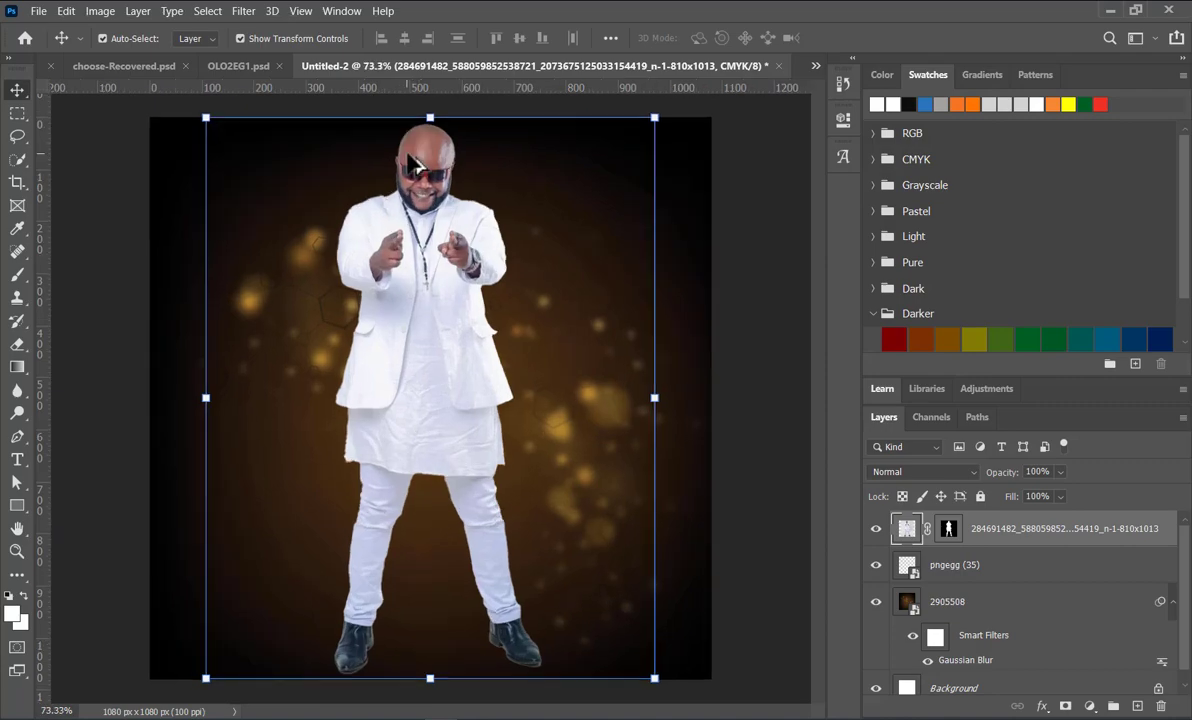
pyautogui.scroll(5, 405, 165)
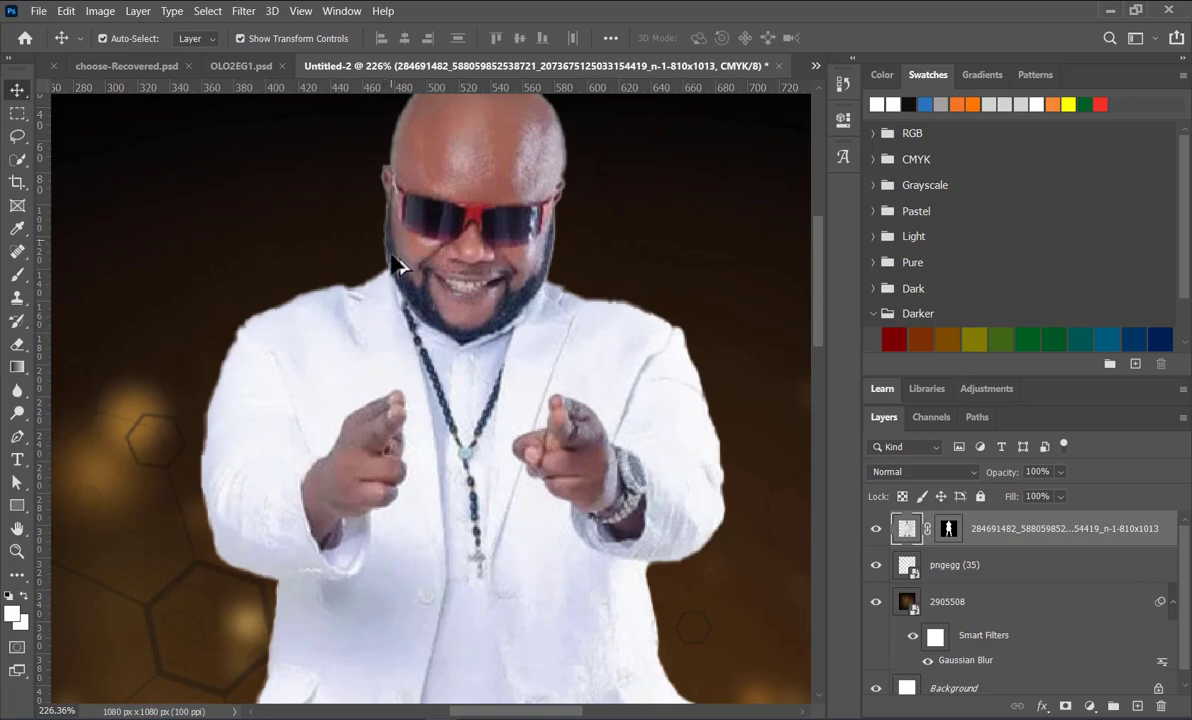
pyautogui.scroll(-10, 397, 228)
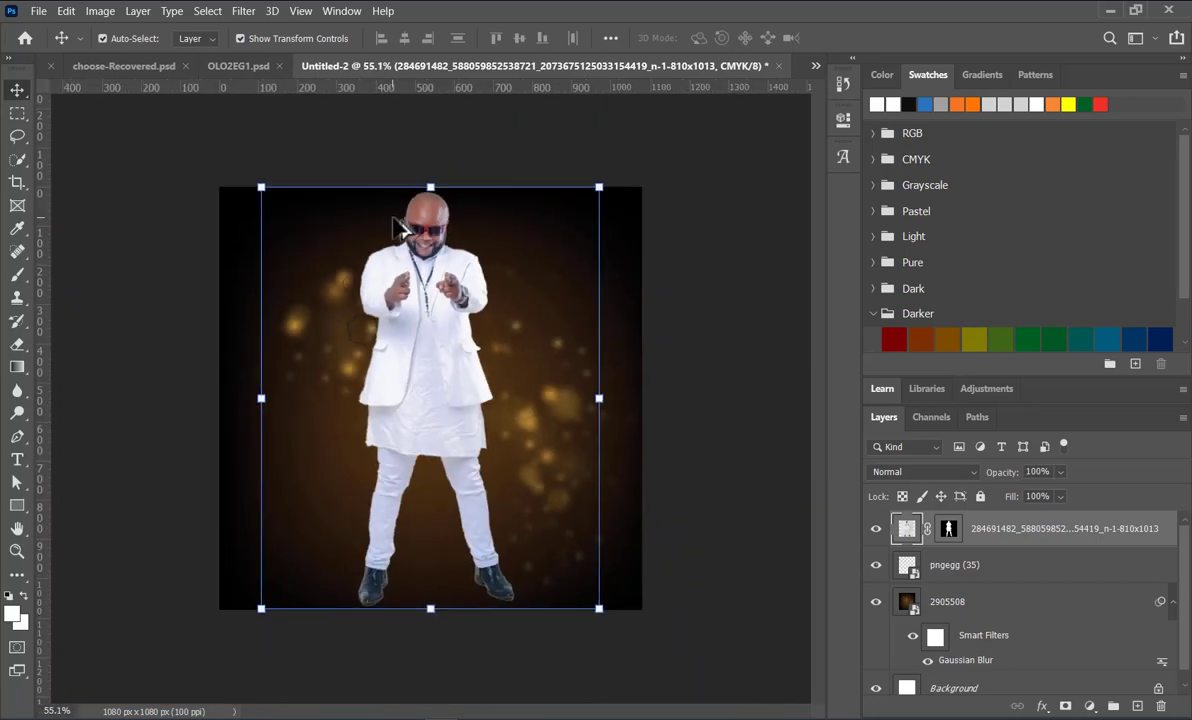
pyautogui.scroll(1, 400, 224)
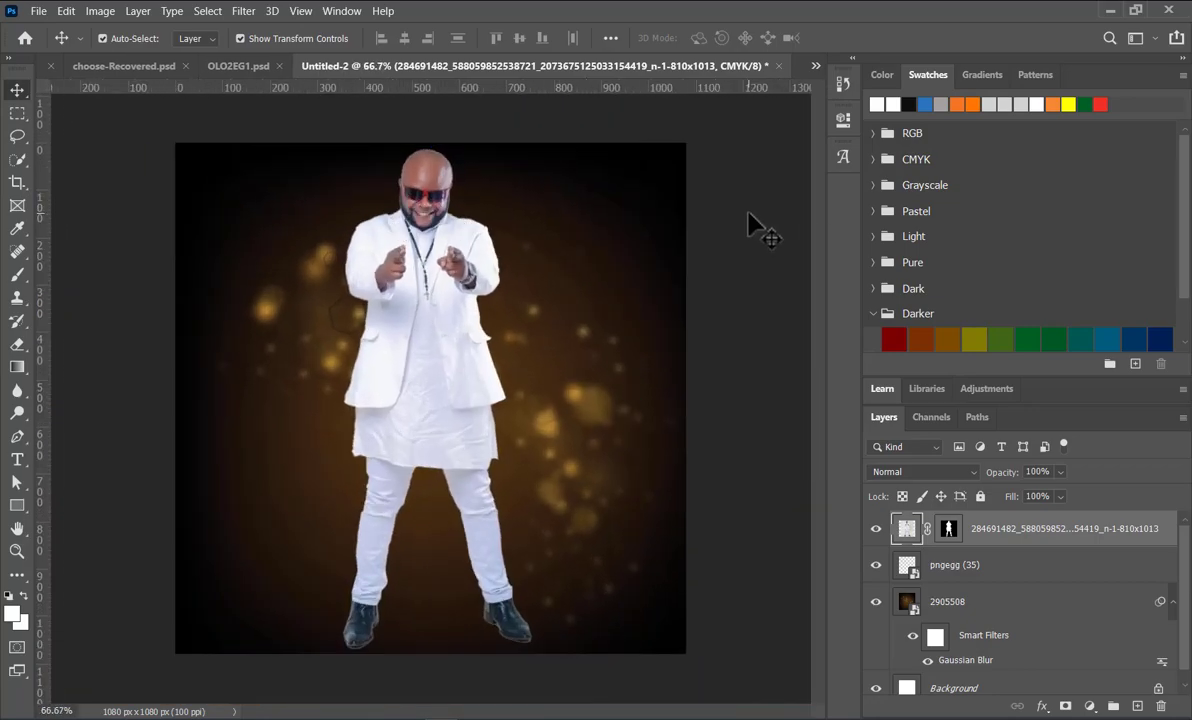
pyautogui.moveTo(418, 232); pyautogui.dragTo(425, 326)
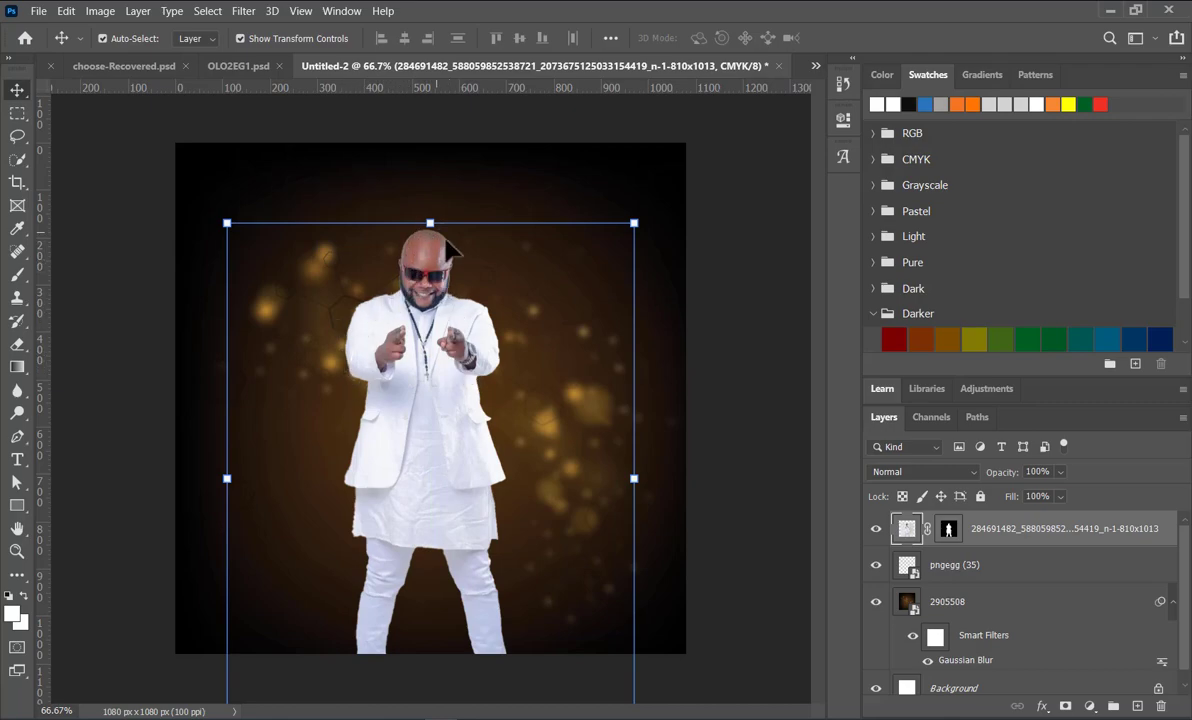
# Step: Try the Minimum filter with a 1-pixel radius and Squareness on the cut-out man in white, and undo it
pyautogui.click(244, 11)
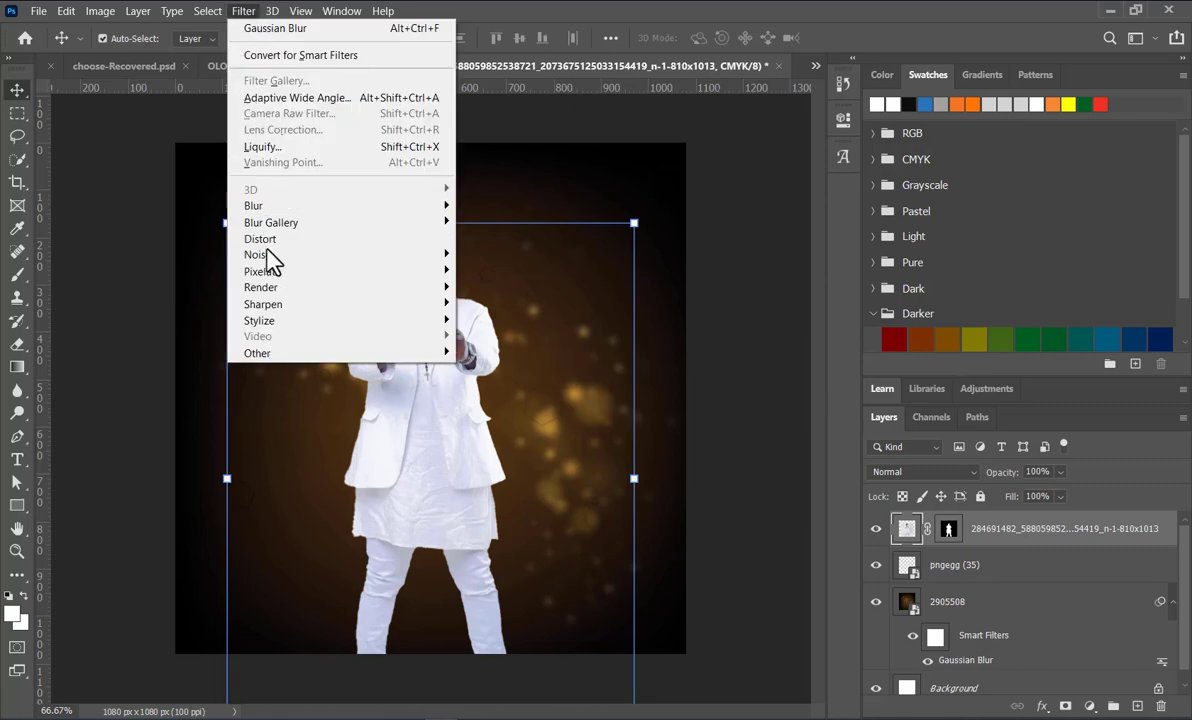
pyautogui.moveTo(300, 353)
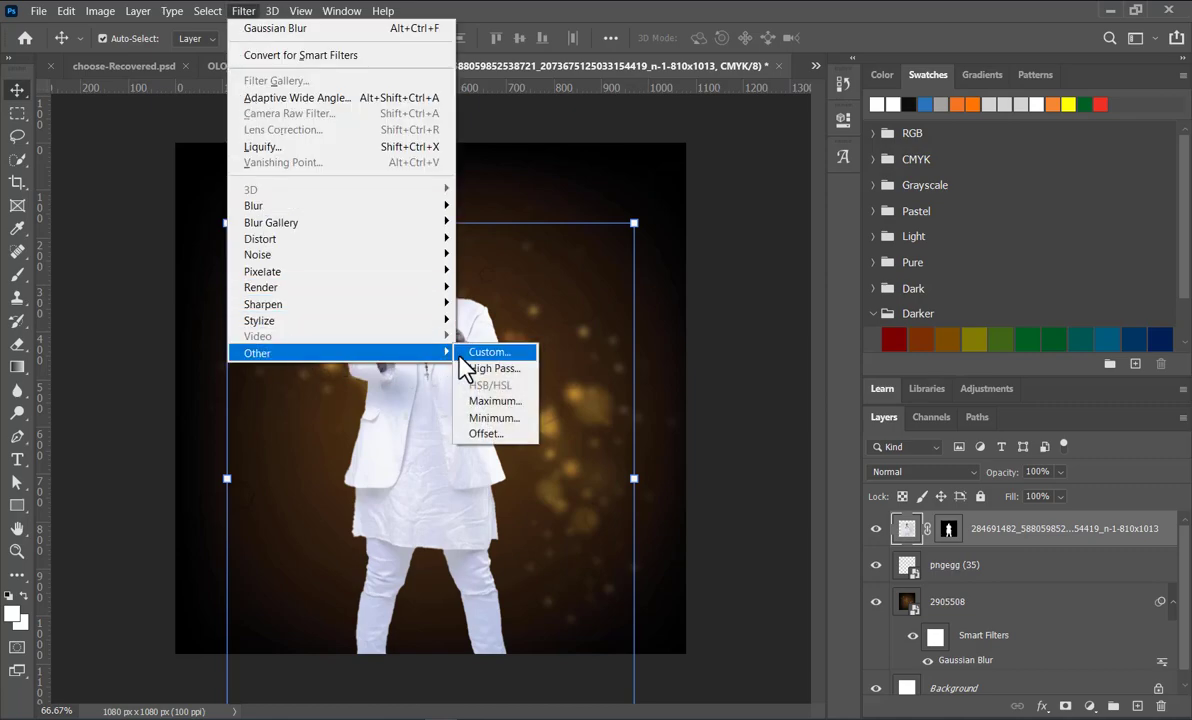
pyautogui.click(503, 424)
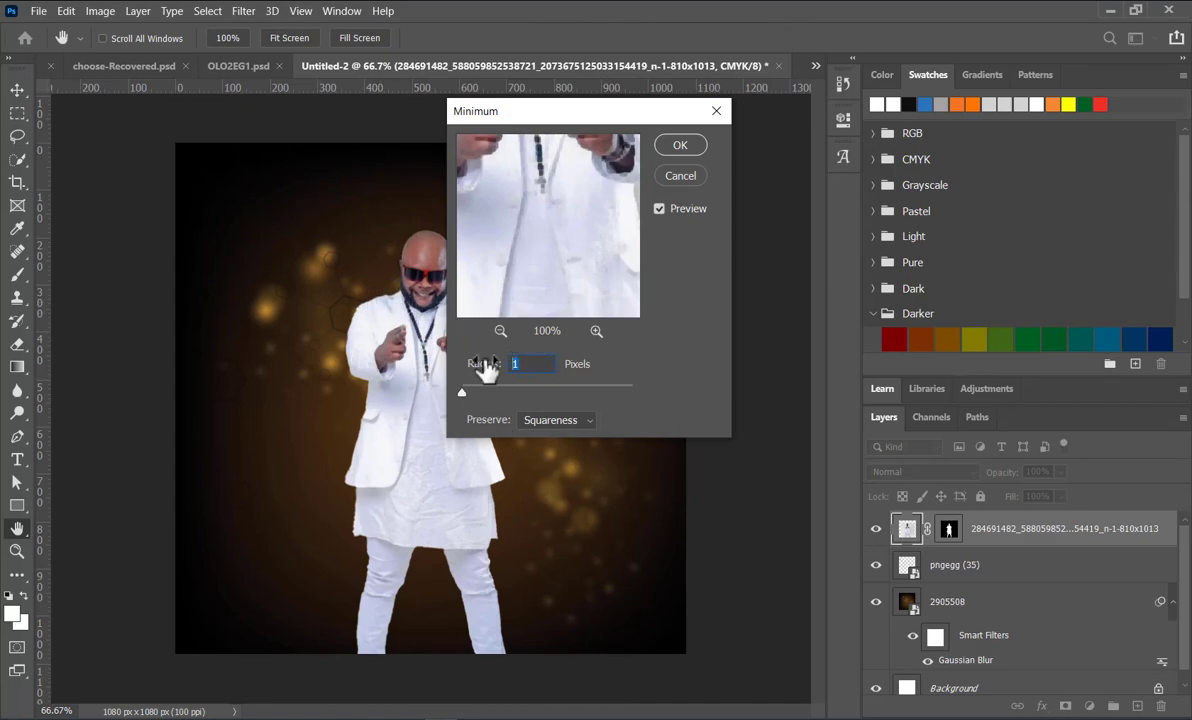
pyautogui.write('0')
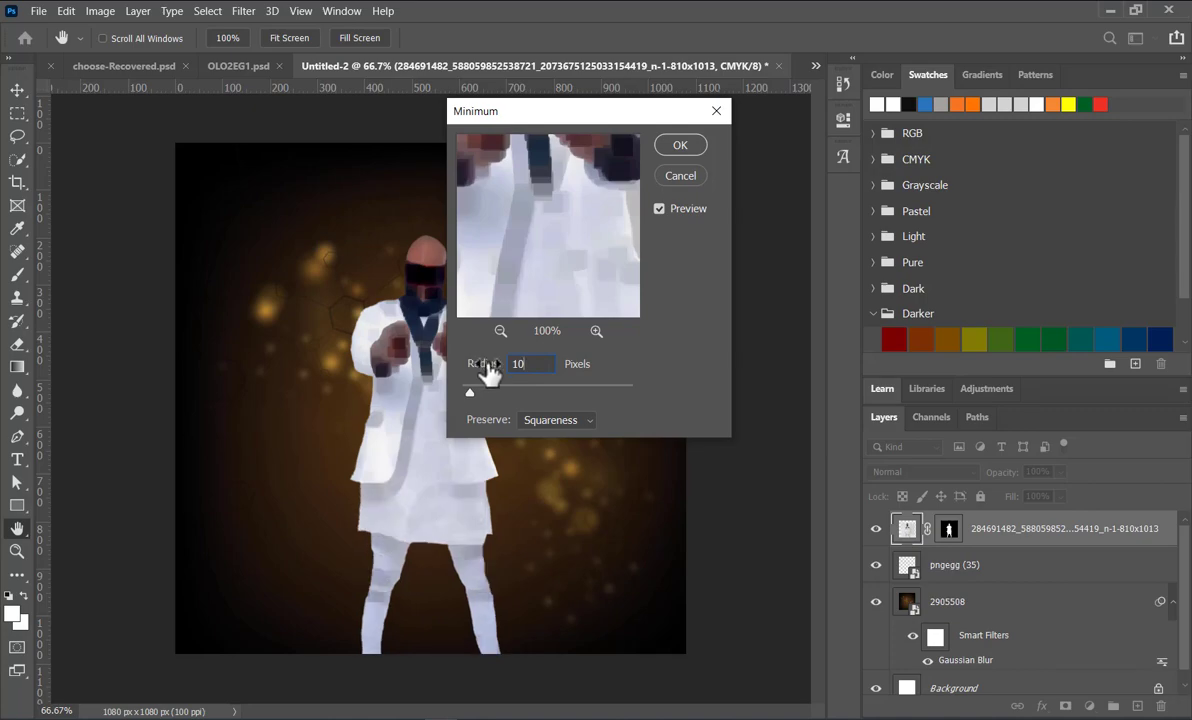
pyautogui.moveTo(537, 371); pyautogui.dragTo(503, 369)
pyautogui.write('2')
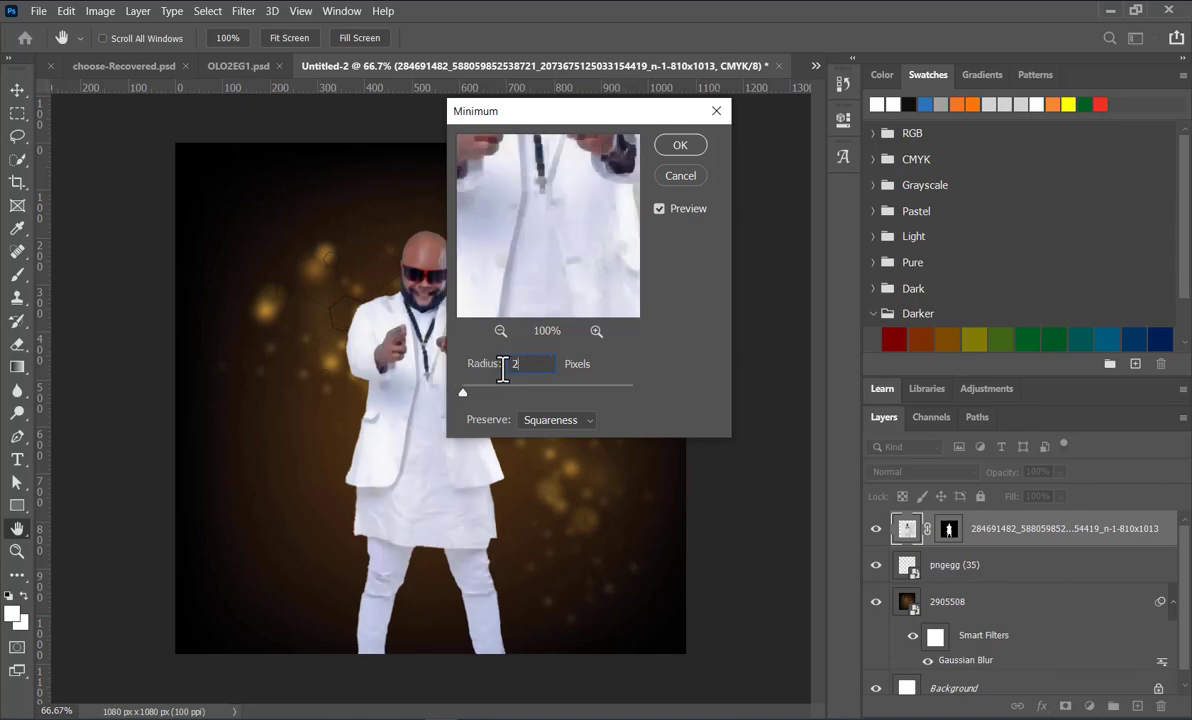
pyautogui.moveTo(503, 369); pyautogui.dragTo(525, 366)
pyautogui.write('1')
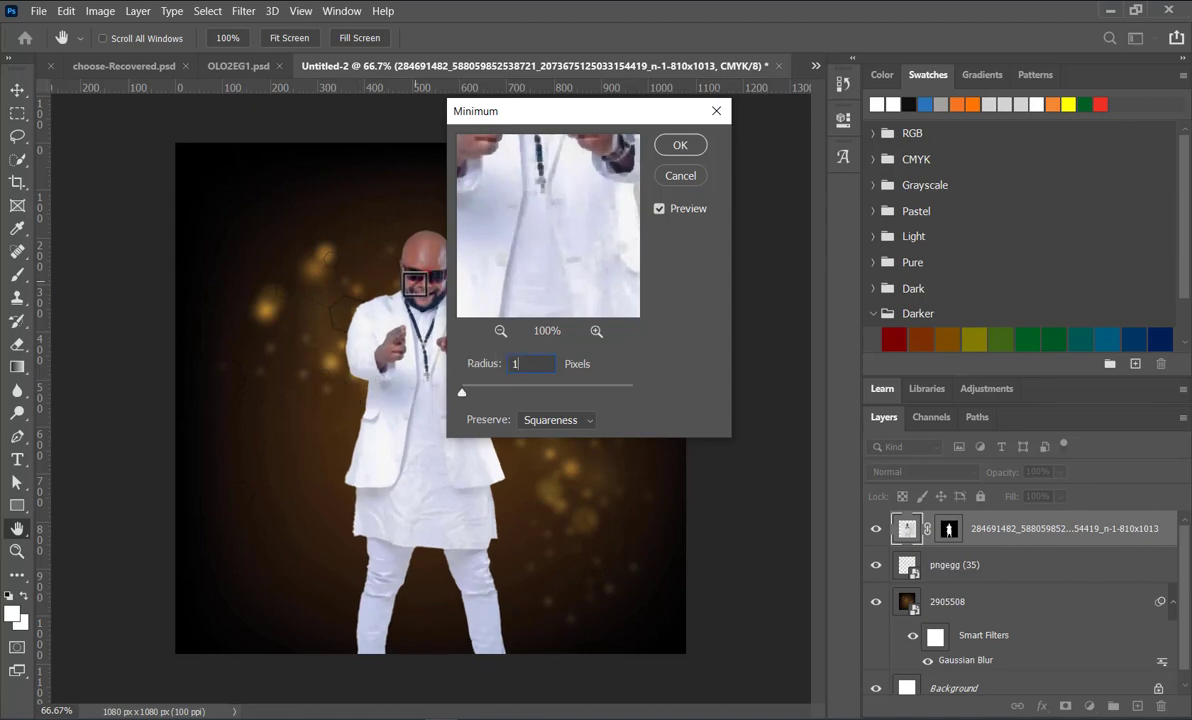
pyautogui.click(684, 146)
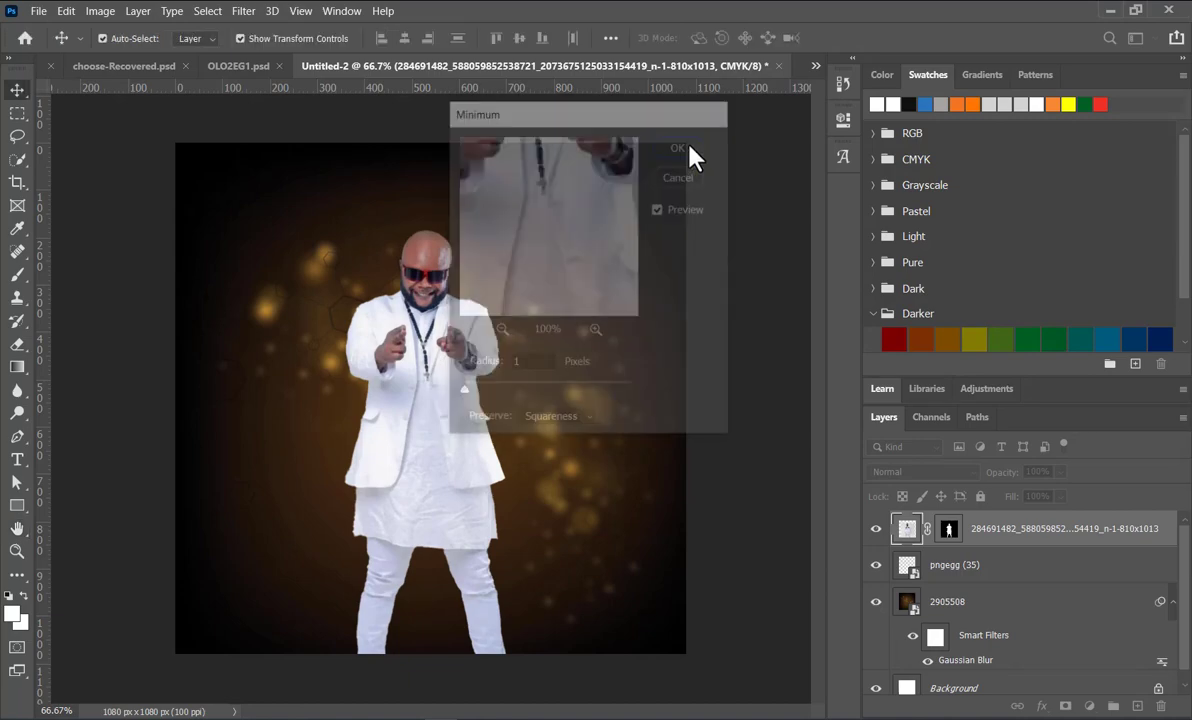
pyautogui.click(133, 207)
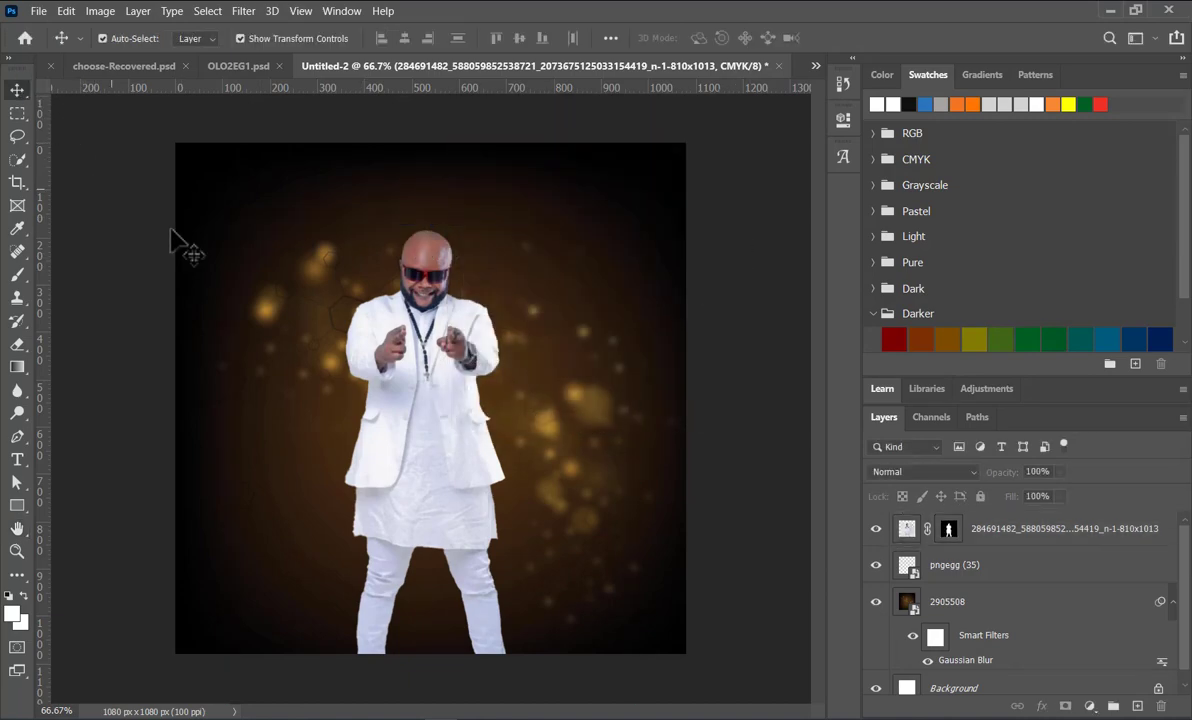
pyautogui.hotkey('ctrl', 'z')
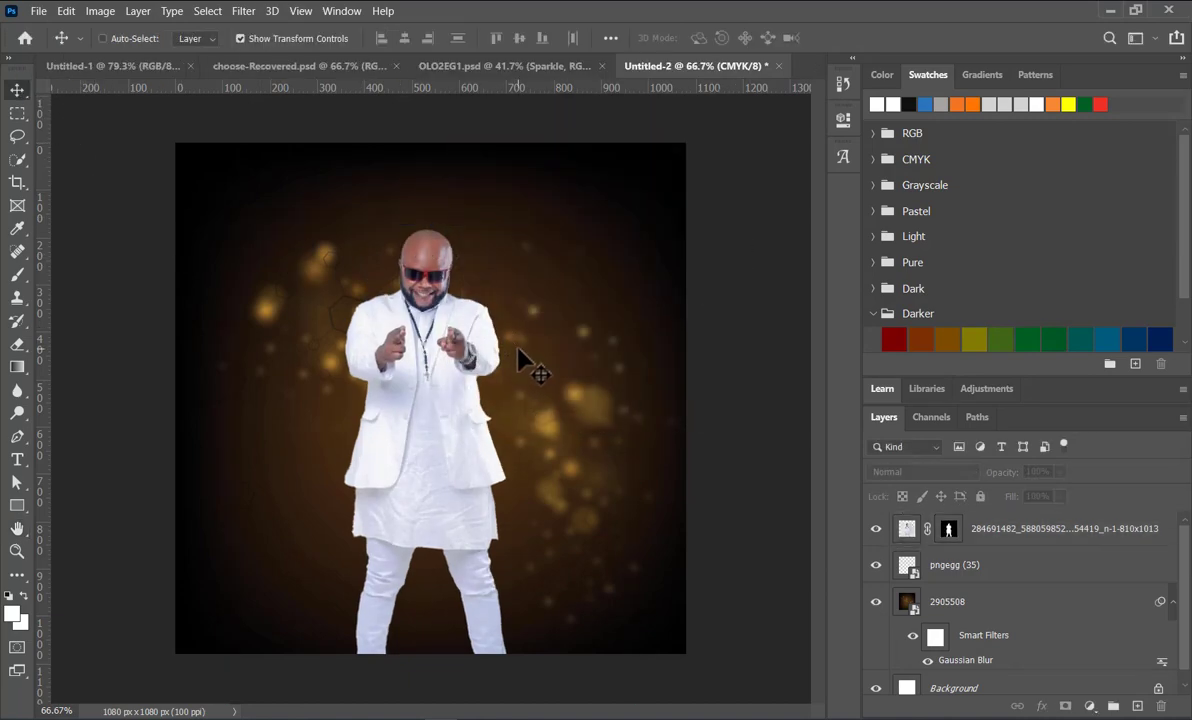
pyautogui.click(440, 363)
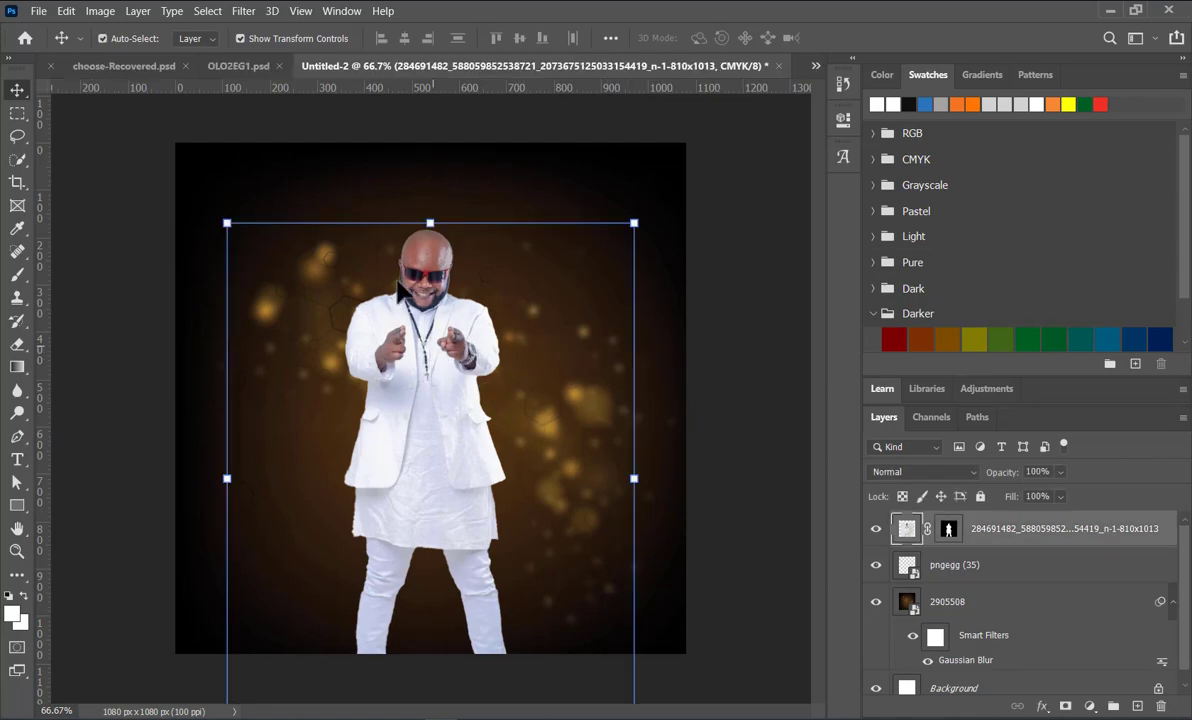
pyautogui.click(244, 12)
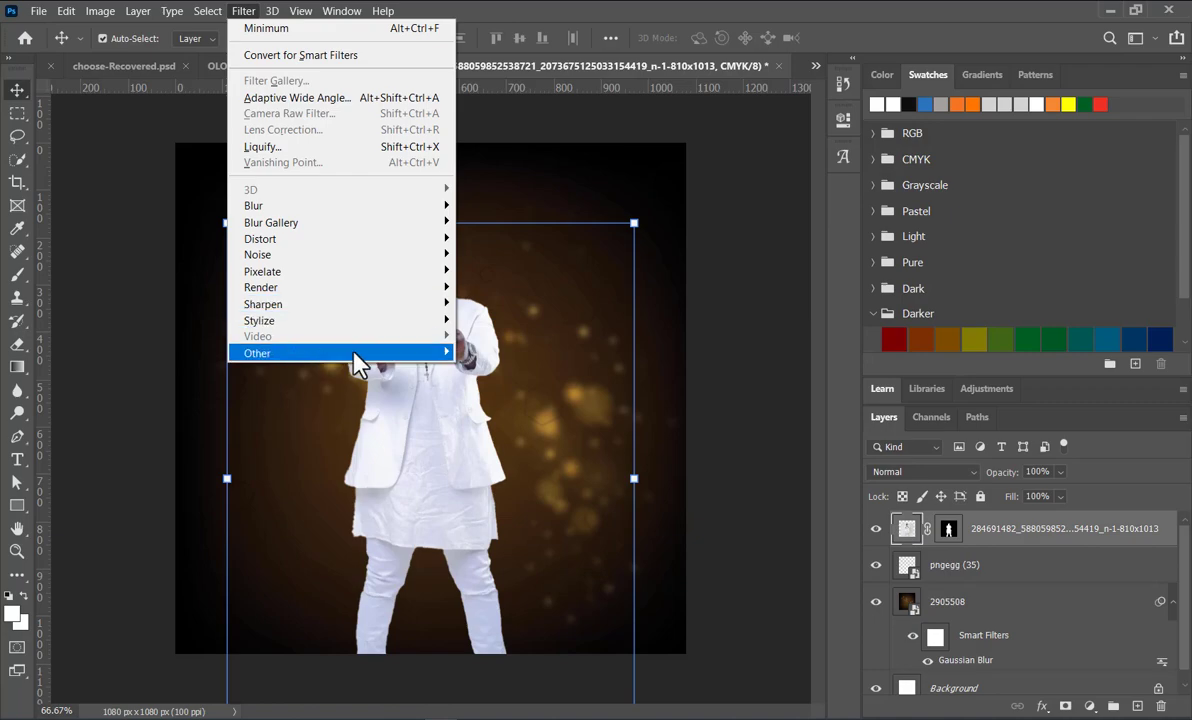
pyautogui.moveTo(340, 354)
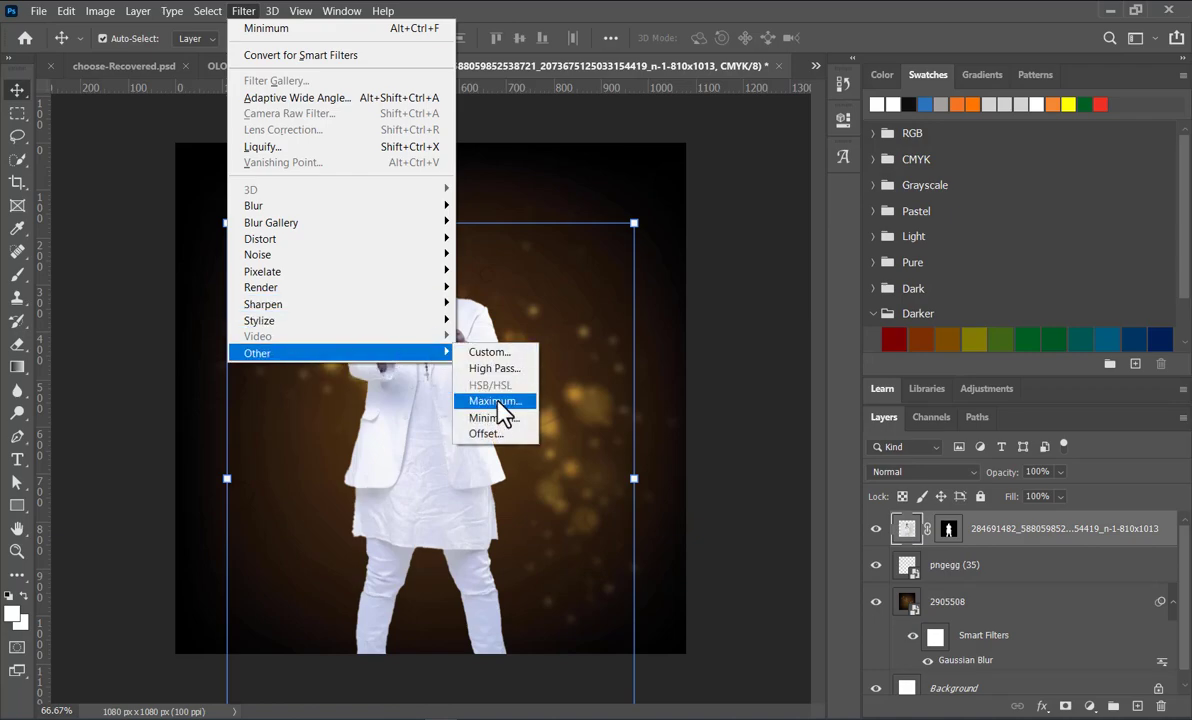
pyautogui.click(494, 402)
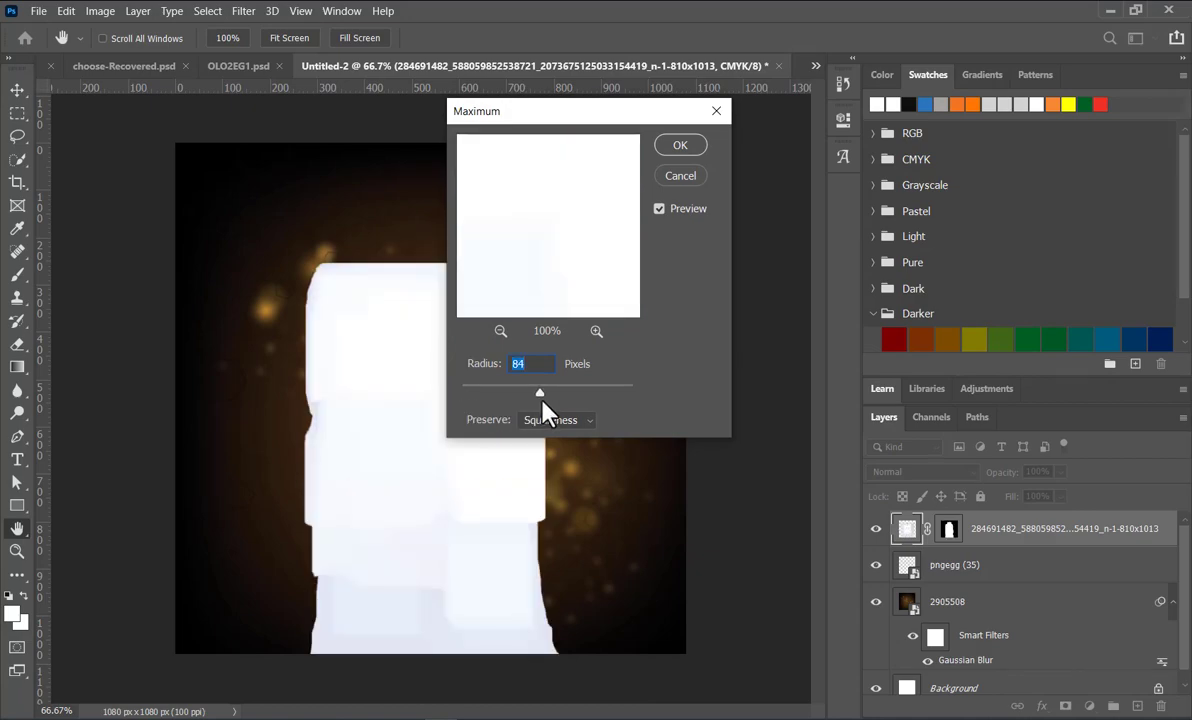
pyautogui.moveTo(526, 395); pyautogui.dragTo(460, 392)
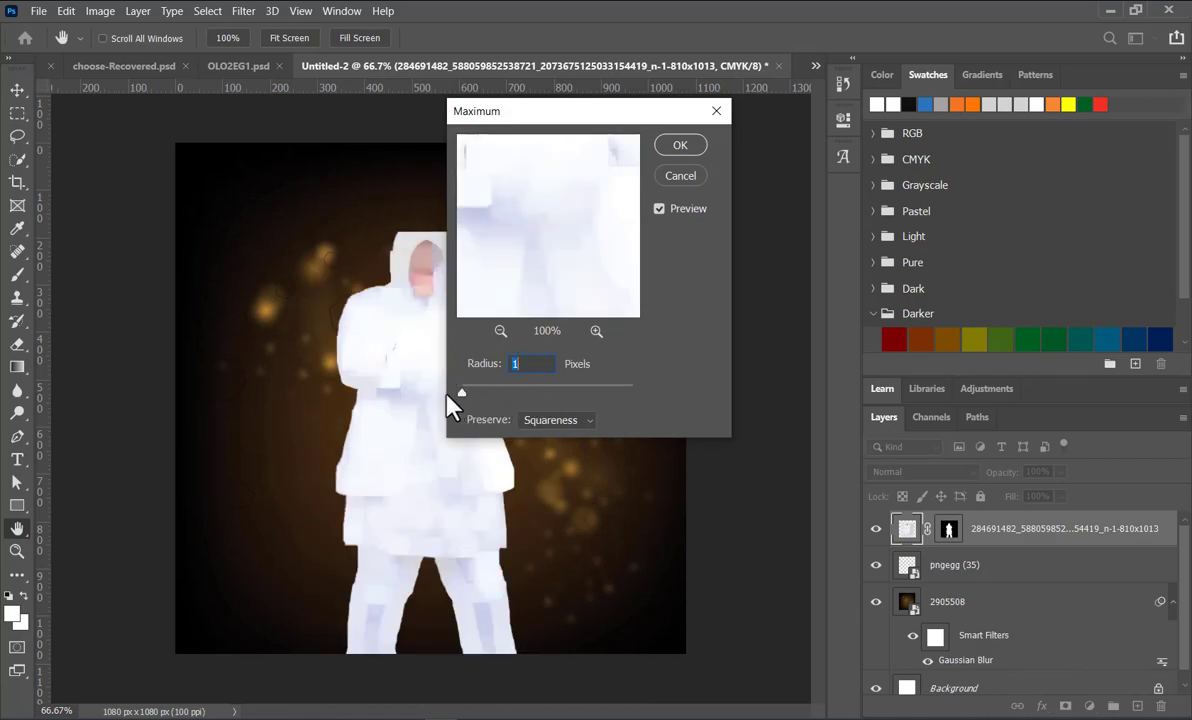
pyautogui.click(682, 177)
pyautogui.press('v')
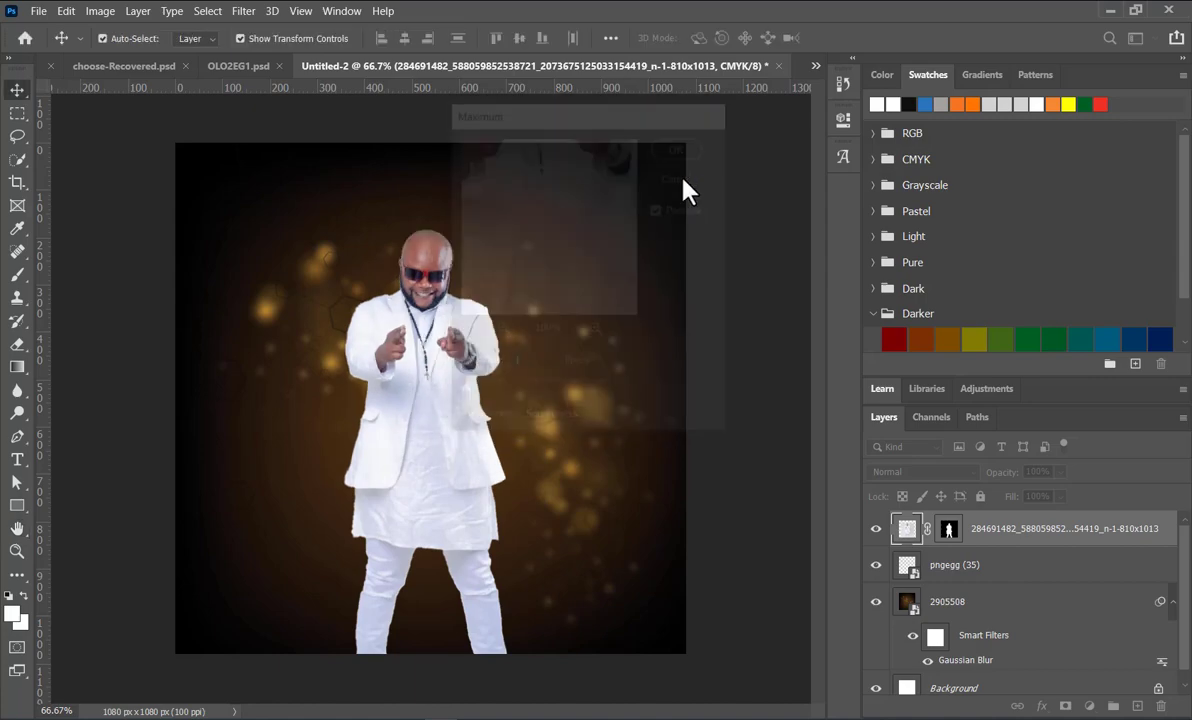
pyautogui.click(243, 11)
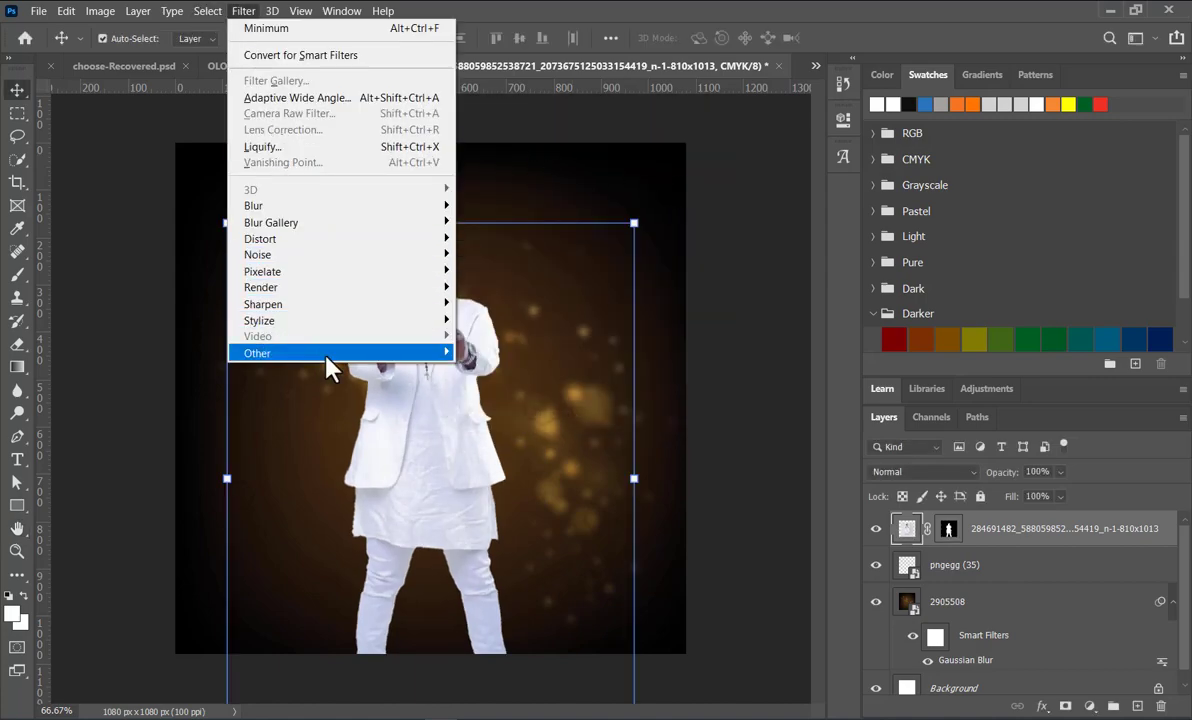
pyautogui.moveTo(320, 353)
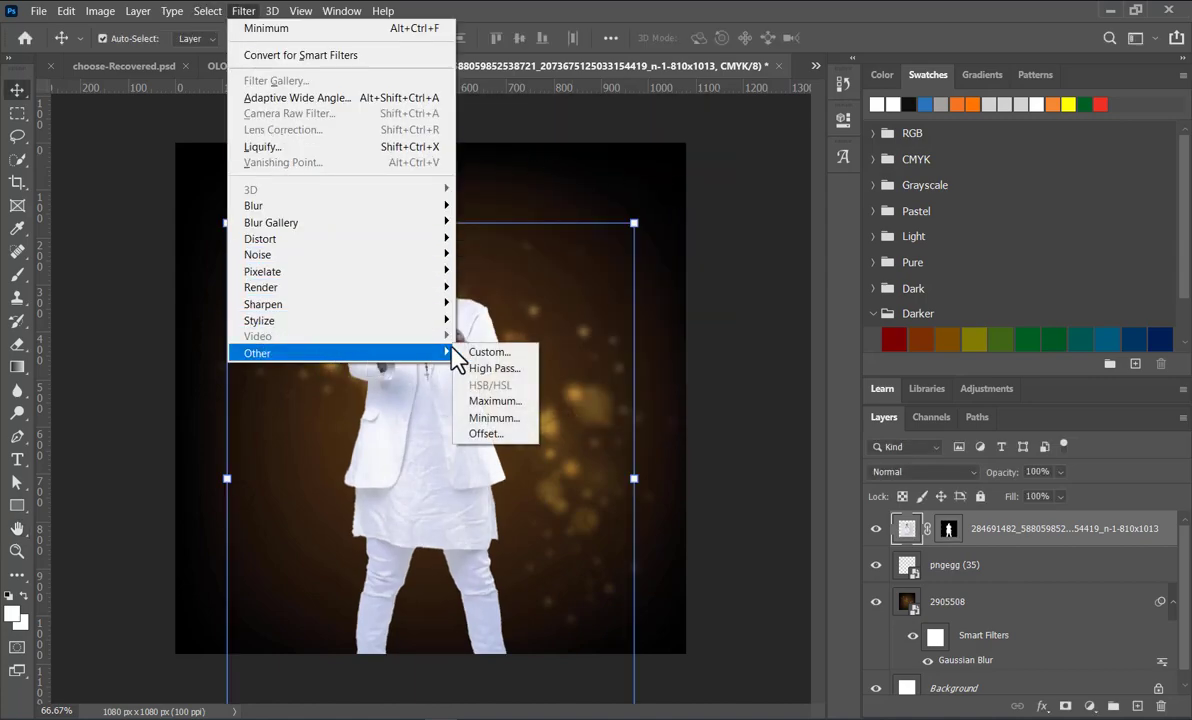
pyautogui.click(492, 418)
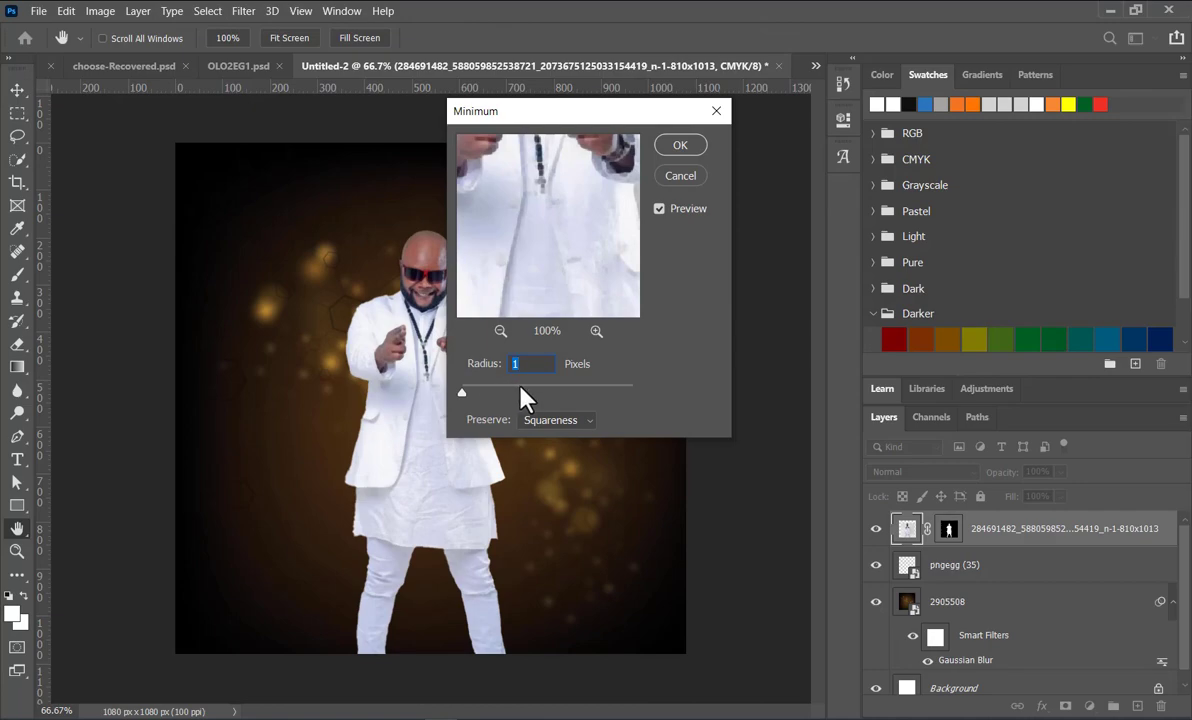
pyautogui.click(459, 399)
pyautogui.moveTo(536, 402); pyautogui.dragTo(410, 402)
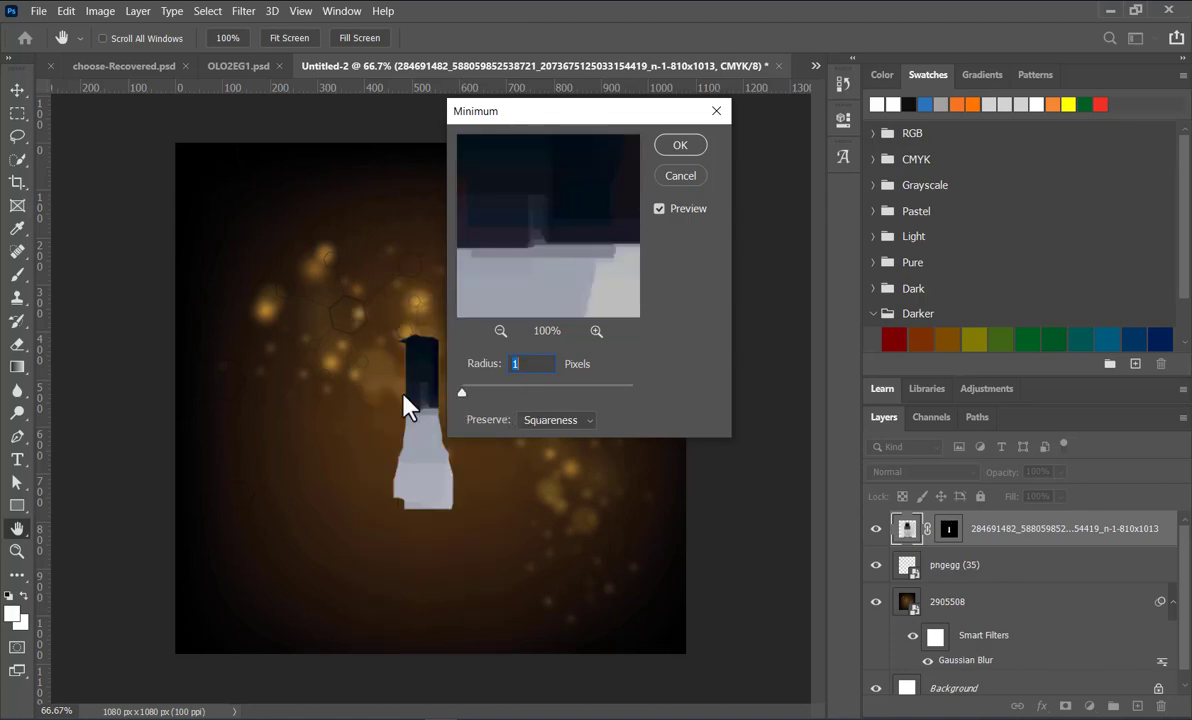
pyautogui.click(677, 180)
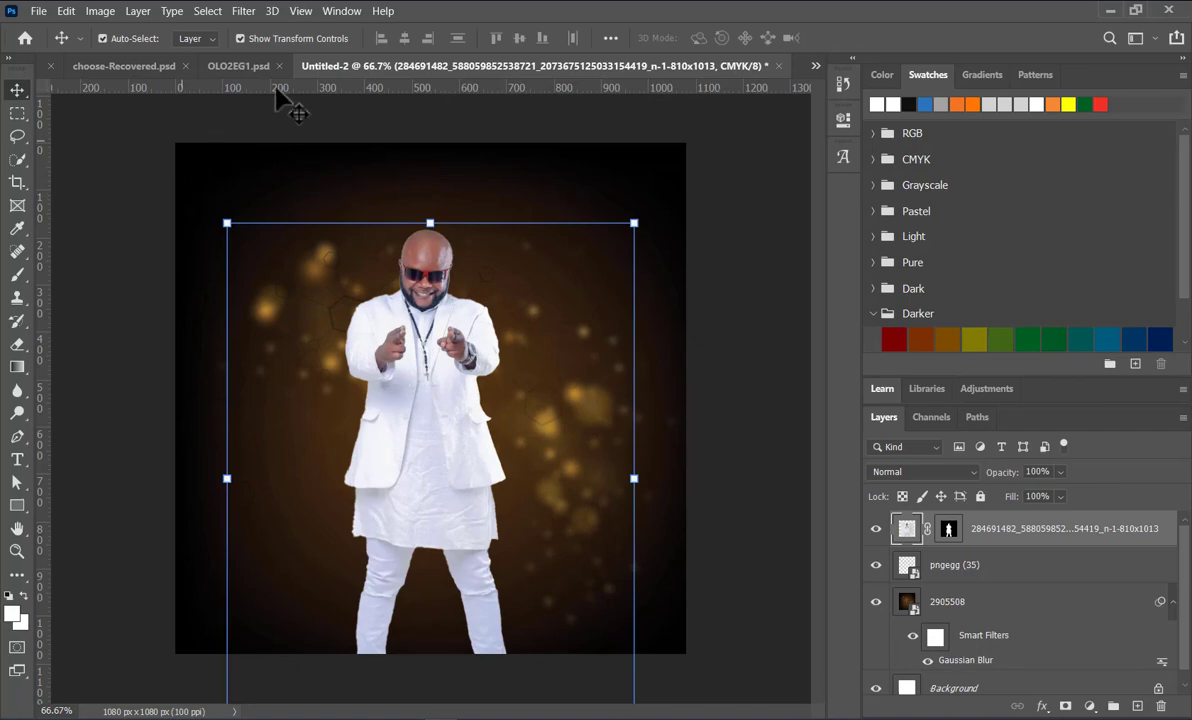
# Step: Apply the Minimum filter with a radius of 1 pixel and Squareness to the layer of the man in white
pyautogui.click(253, 10)
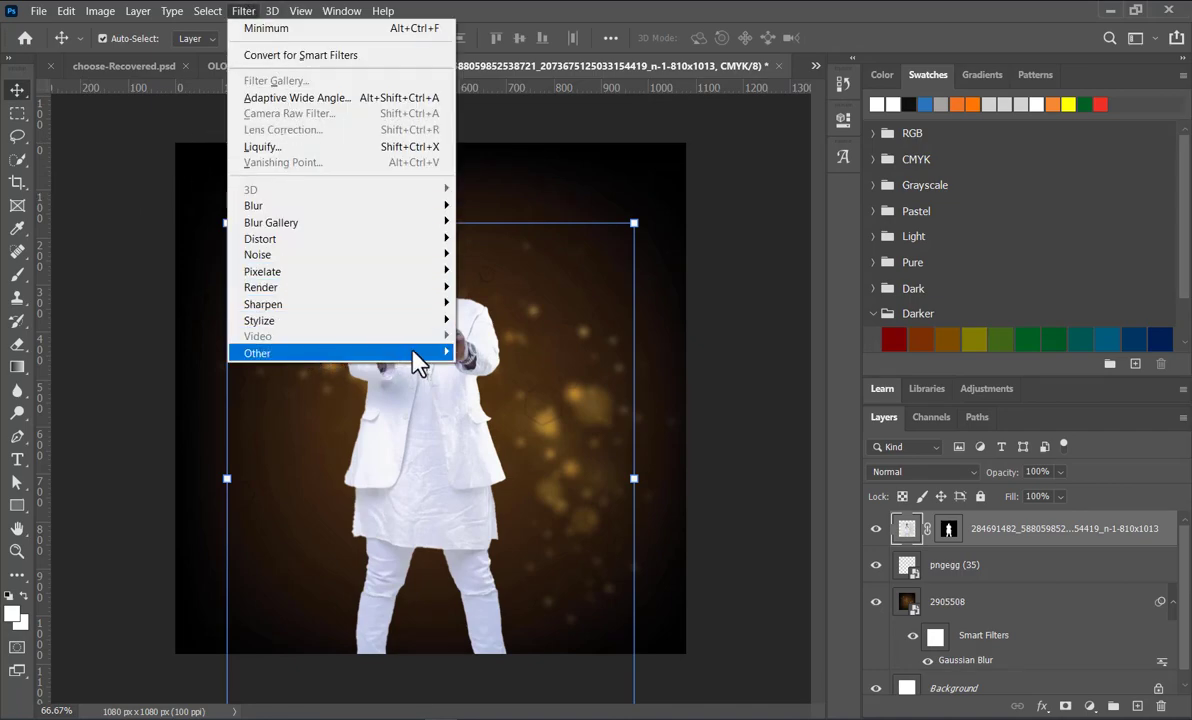
pyautogui.moveTo(412, 354)
pyautogui.click(490, 418)
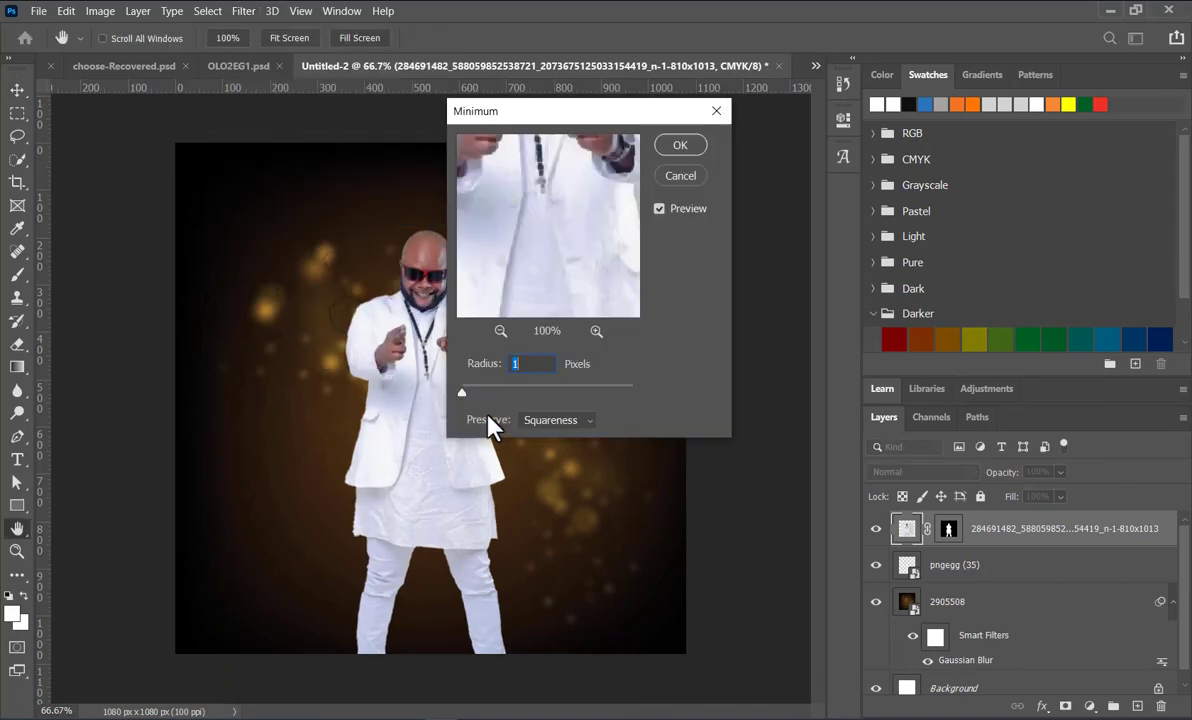
pyautogui.click(682, 147)
pyautogui.press('v')
pyautogui.click(122, 190)
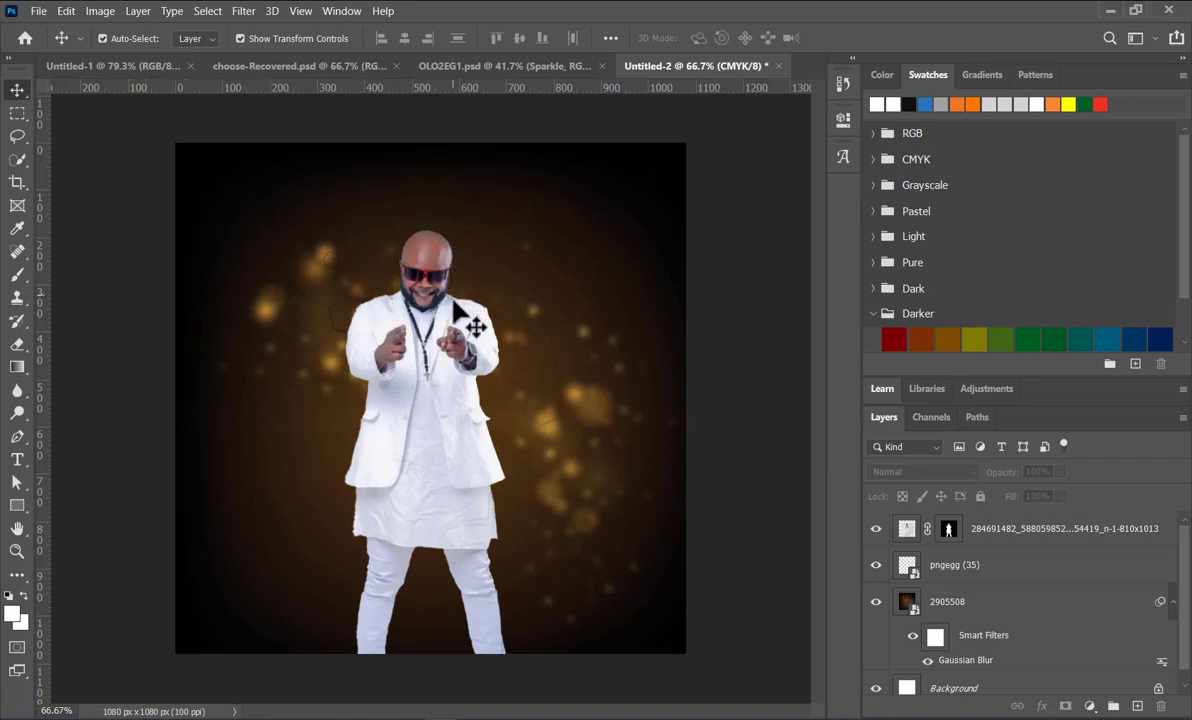
# Step: Scale the man in white to about 77% and position him with his feet at the canvas's lower edge
pyautogui.moveTo(477, 450); pyautogui.dragTo(474, 388)
pyautogui.moveTo(635, 165); pyautogui.dragTo(541, 281)
pyautogui.moveTo(392, 432); pyautogui.dragTo(420, 432)
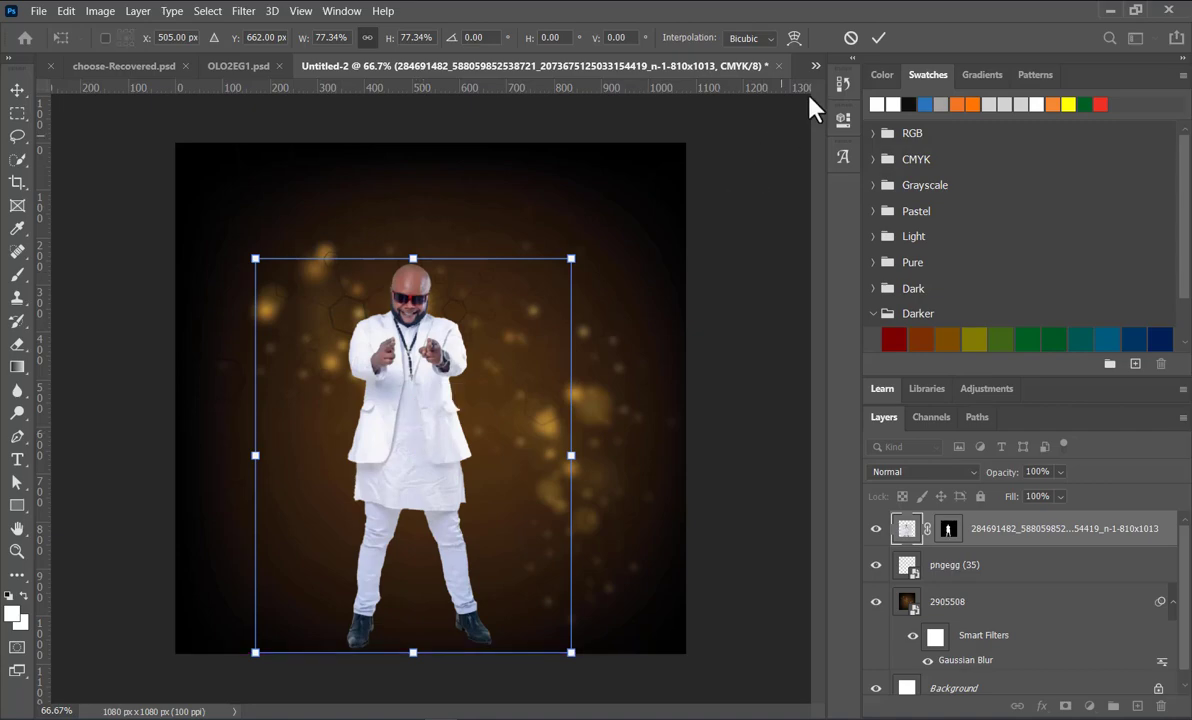
pyautogui.click(878, 38)
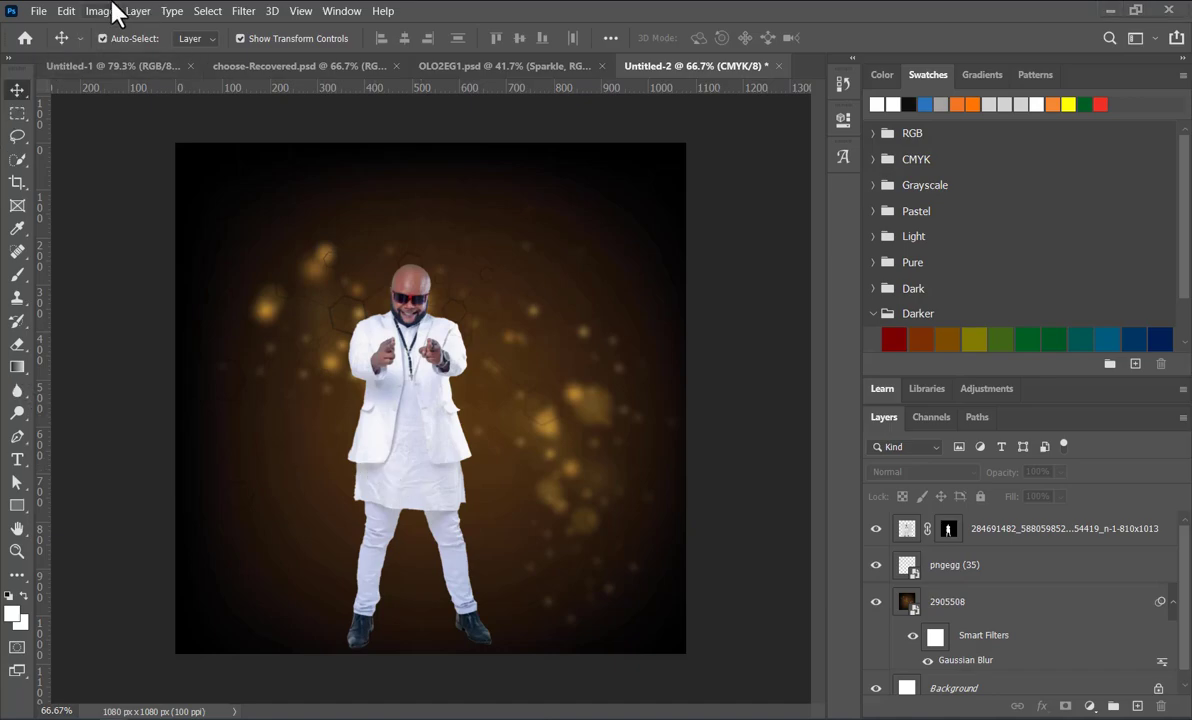
# Step: Place the HATUACHANI photo of the man in the dark suit and hat as an embedded object at its default size
pyautogui.click(40, 11)
pyautogui.click(86, 353)
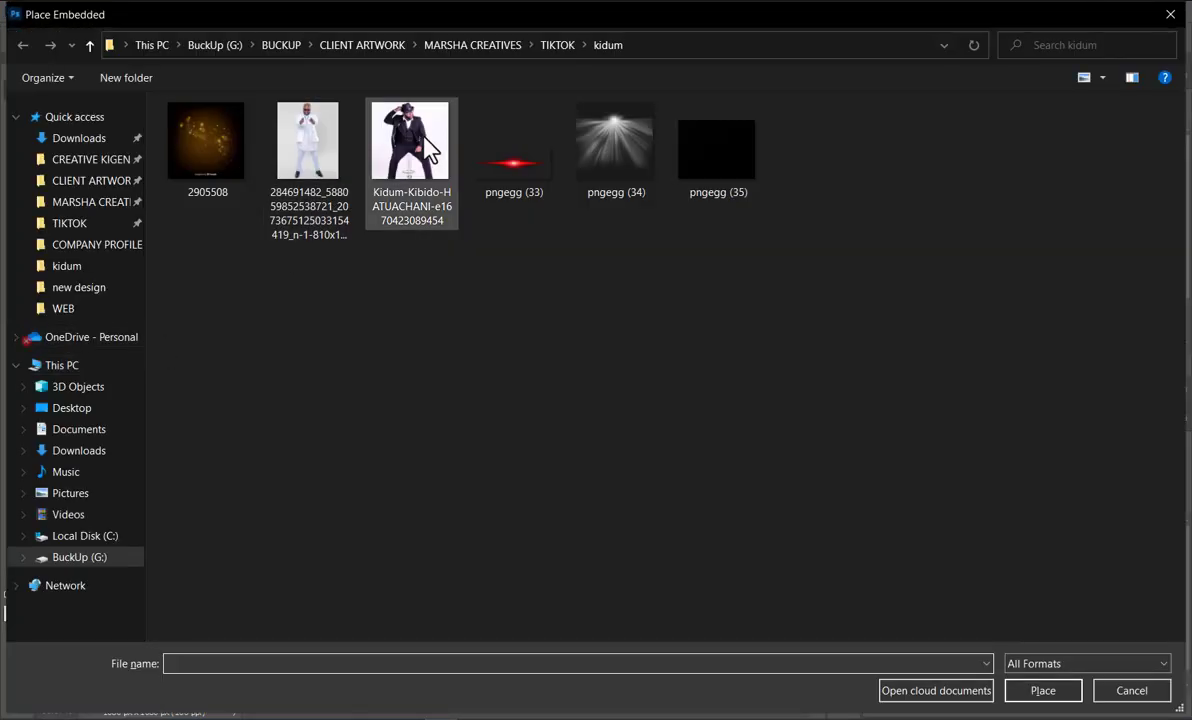
pyautogui.doubleClick(427, 145)
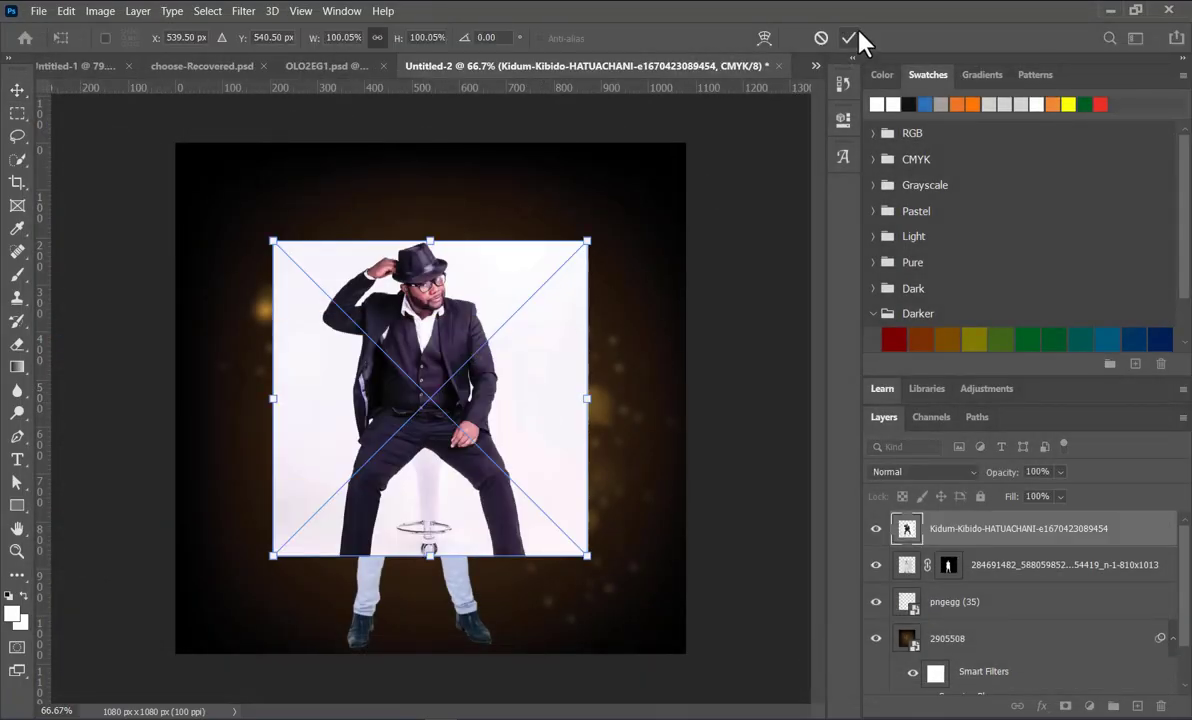
pyautogui.click(848, 38)
# Step: Rasterize the photo layer of the man in the dark suit and remove its background
pyautogui.rightClick(1106, 528)
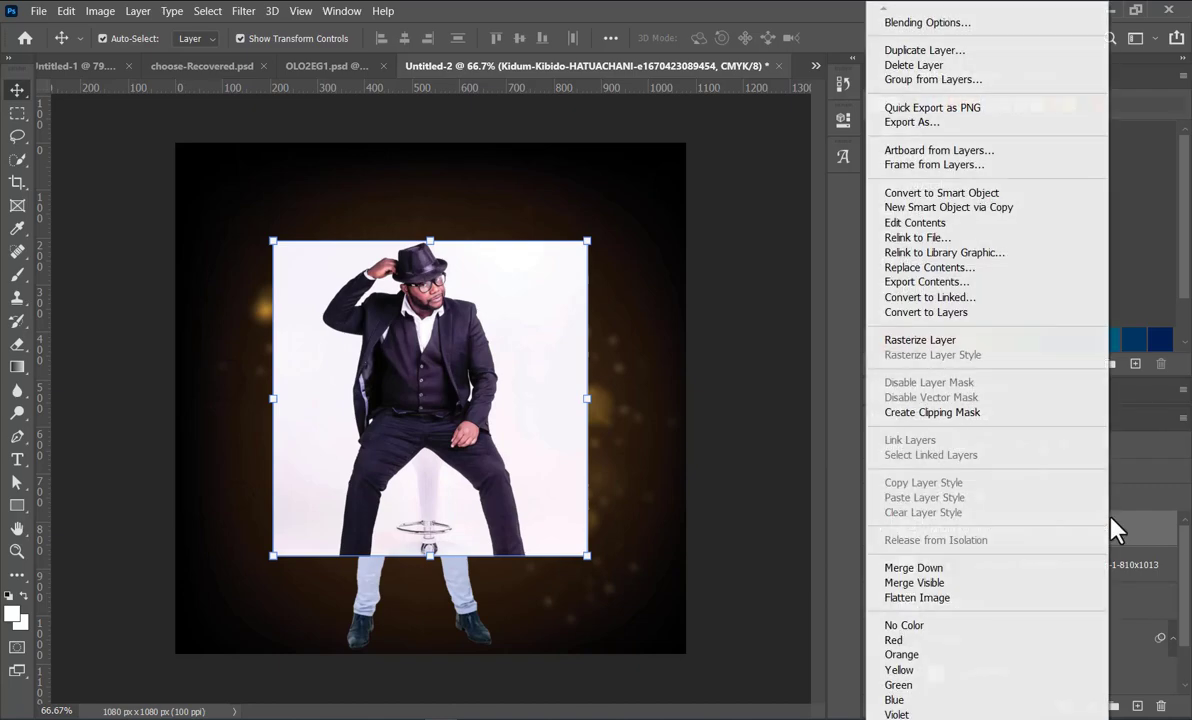
pyautogui.click(965, 341)
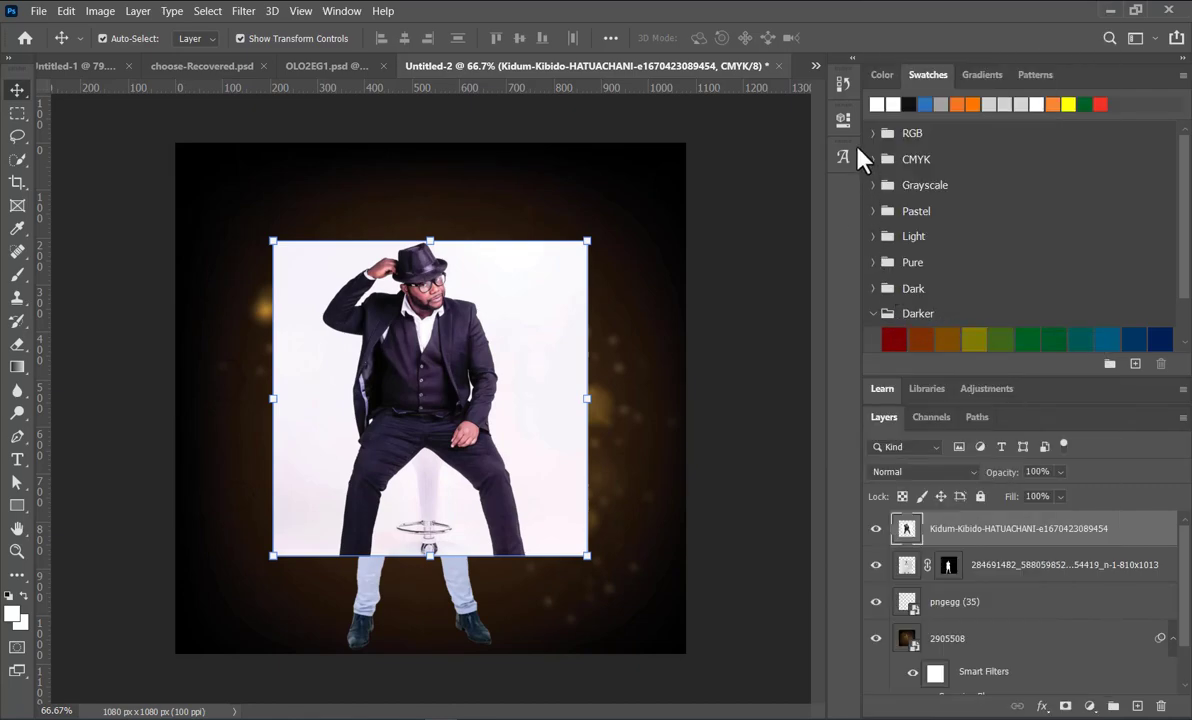
pyautogui.click(844, 120)
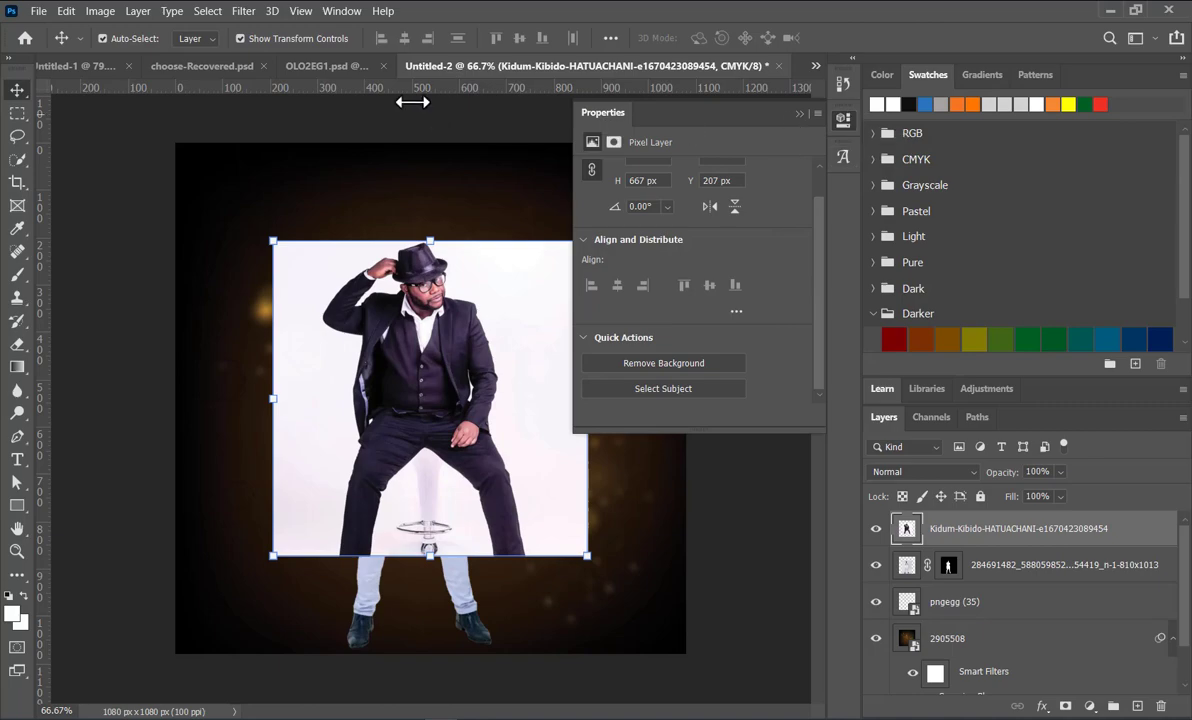
pyautogui.click(354, 11)
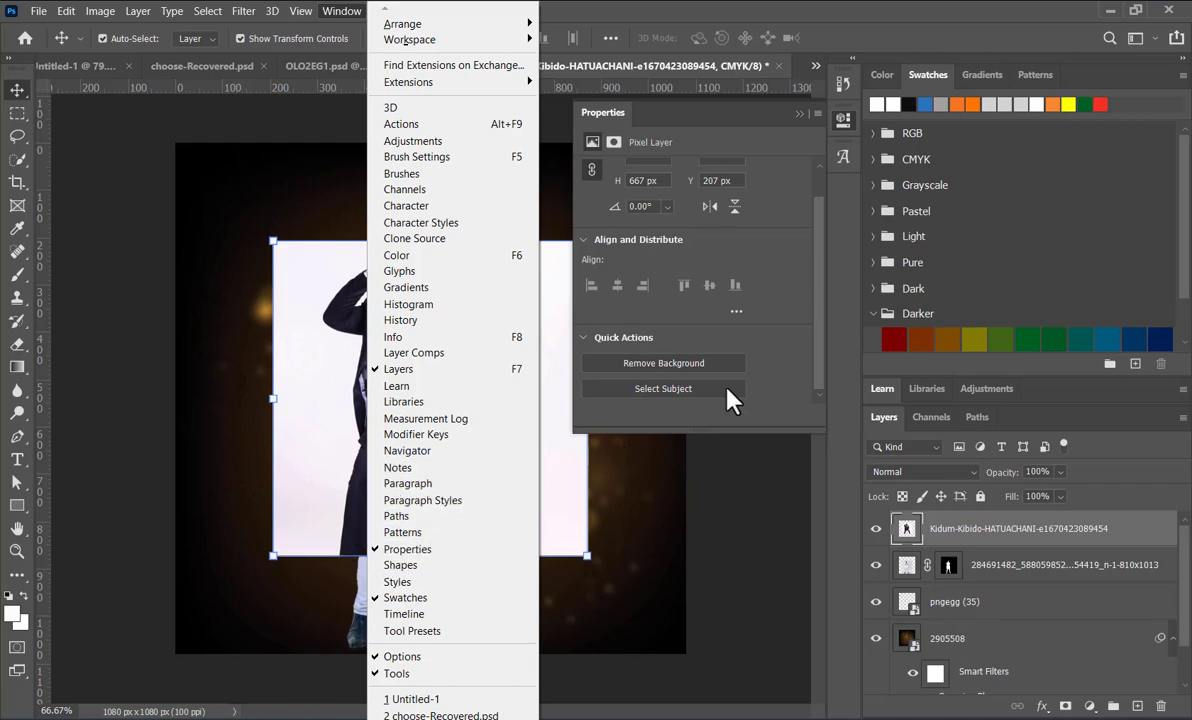
pyautogui.click(762, 119)
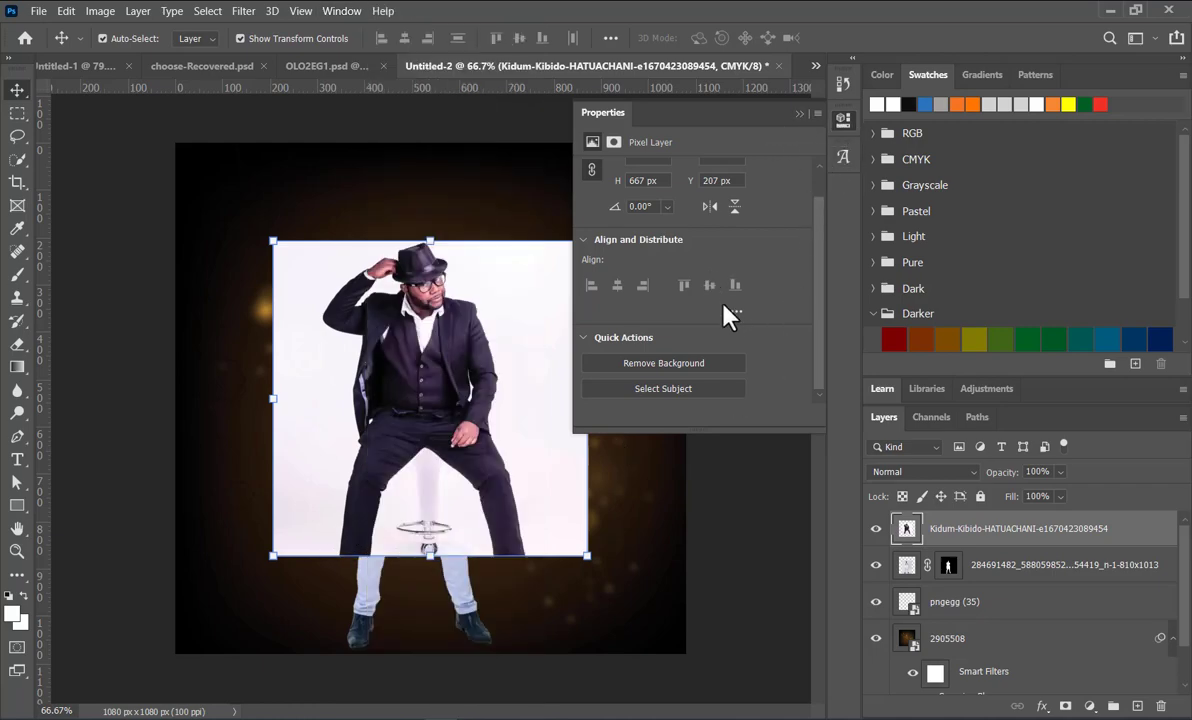
pyautogui.click(706, 366)
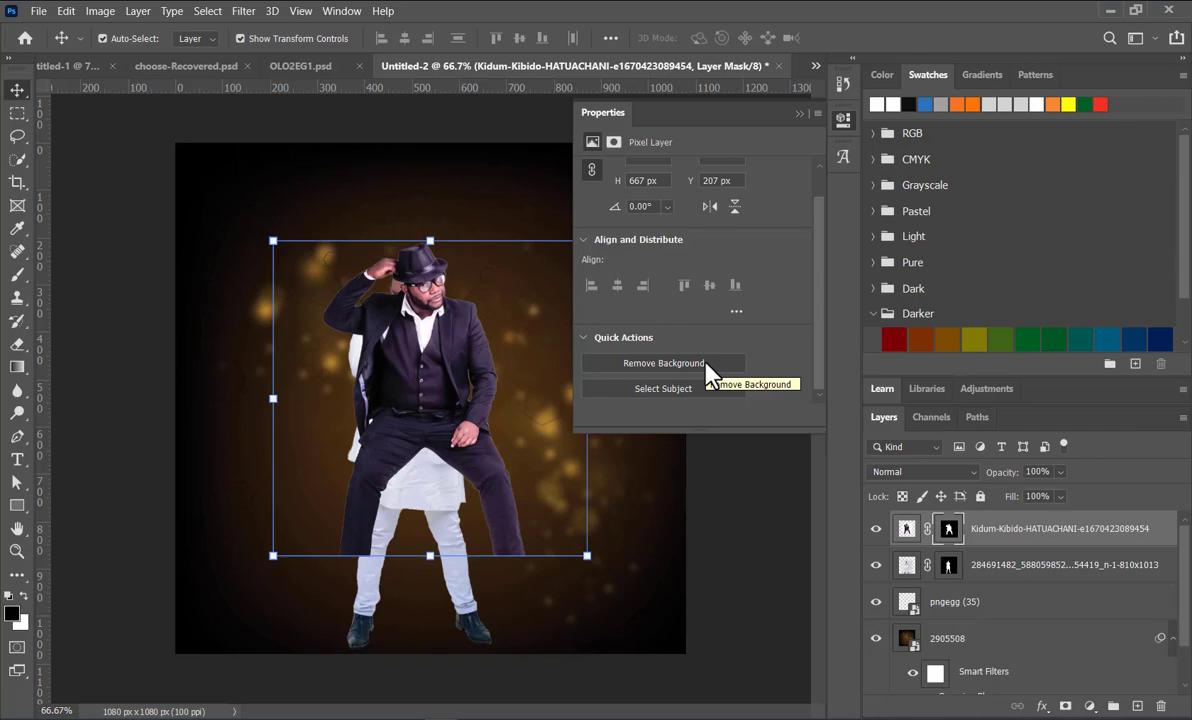
pyautogui.click(799, 113)
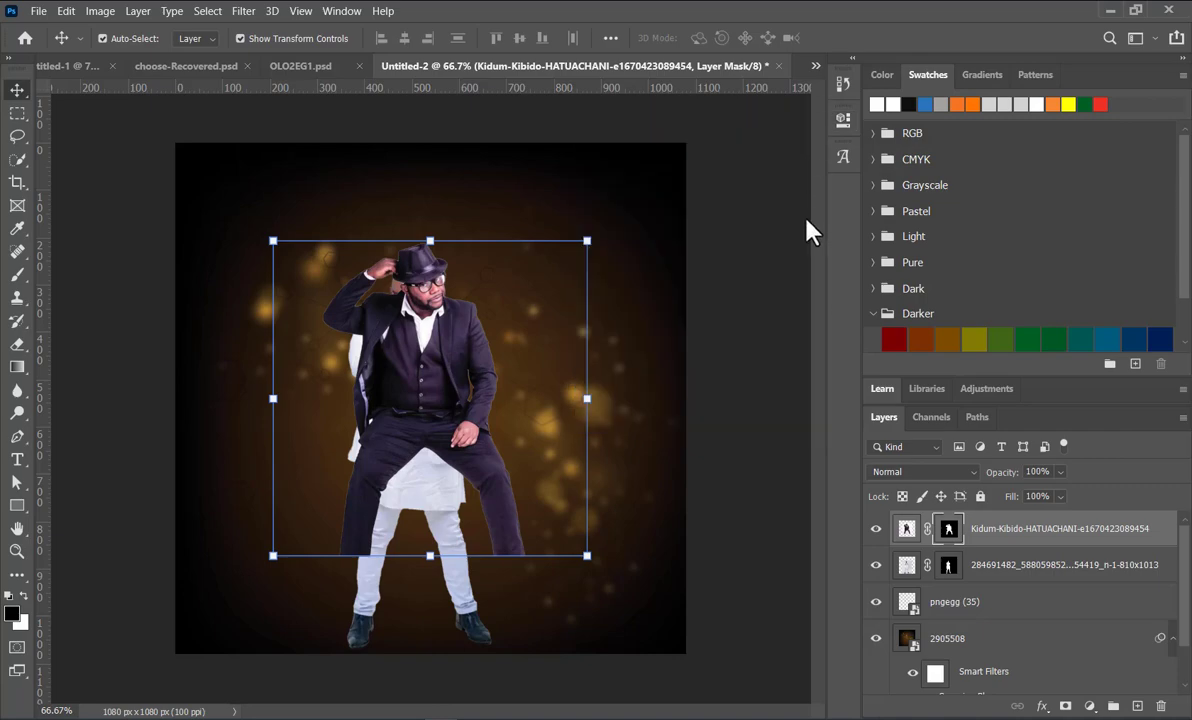
# Step: Scale the man in the dark suit to about 110% and position him beside the man in white, legs at the canvas's lower edge
pyautogui.moveTo(454, 396); pyautogui.dragTo(332, 545)
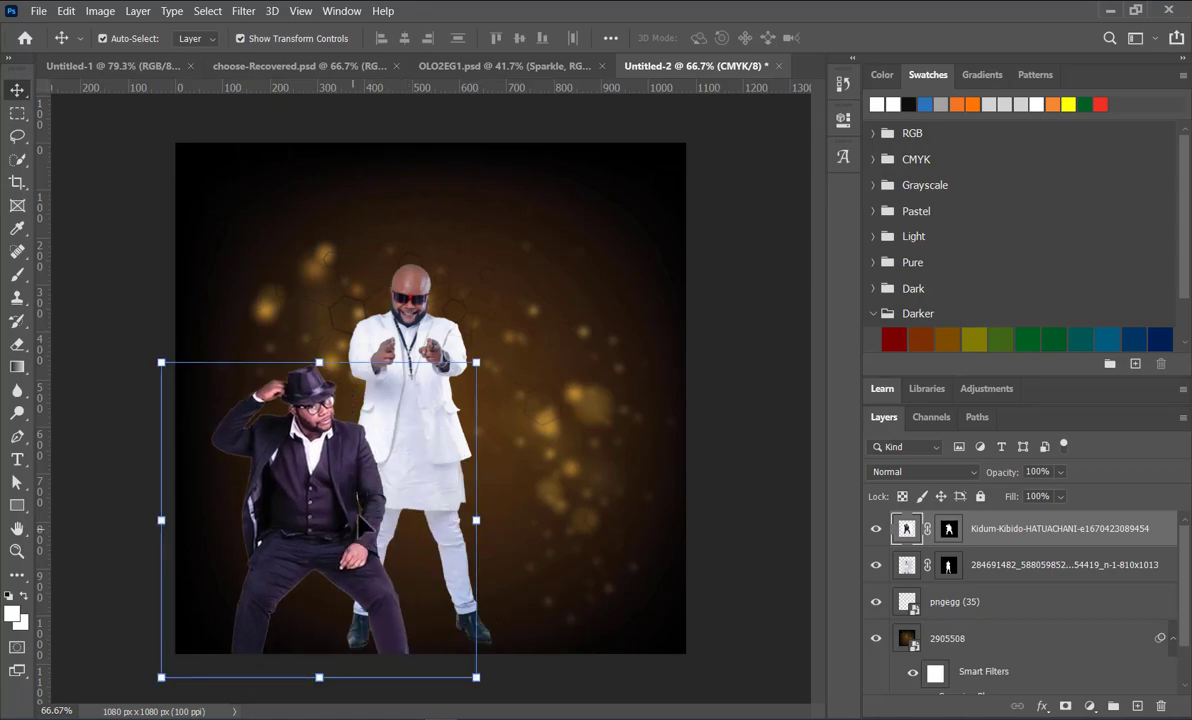
pyautogui.moveTo(477, 363); pyautogui.dragTo(543, 310)
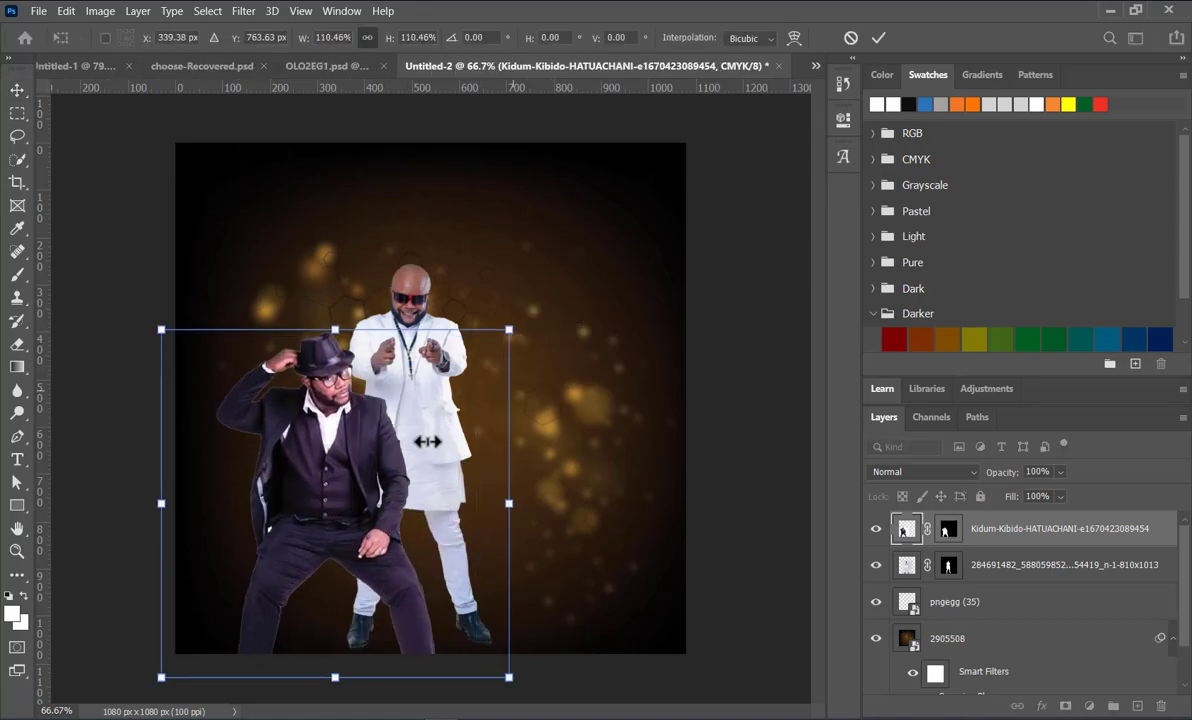
pyautogui.moveTo(355, 522); pyautogui.dragTo(333, 498)
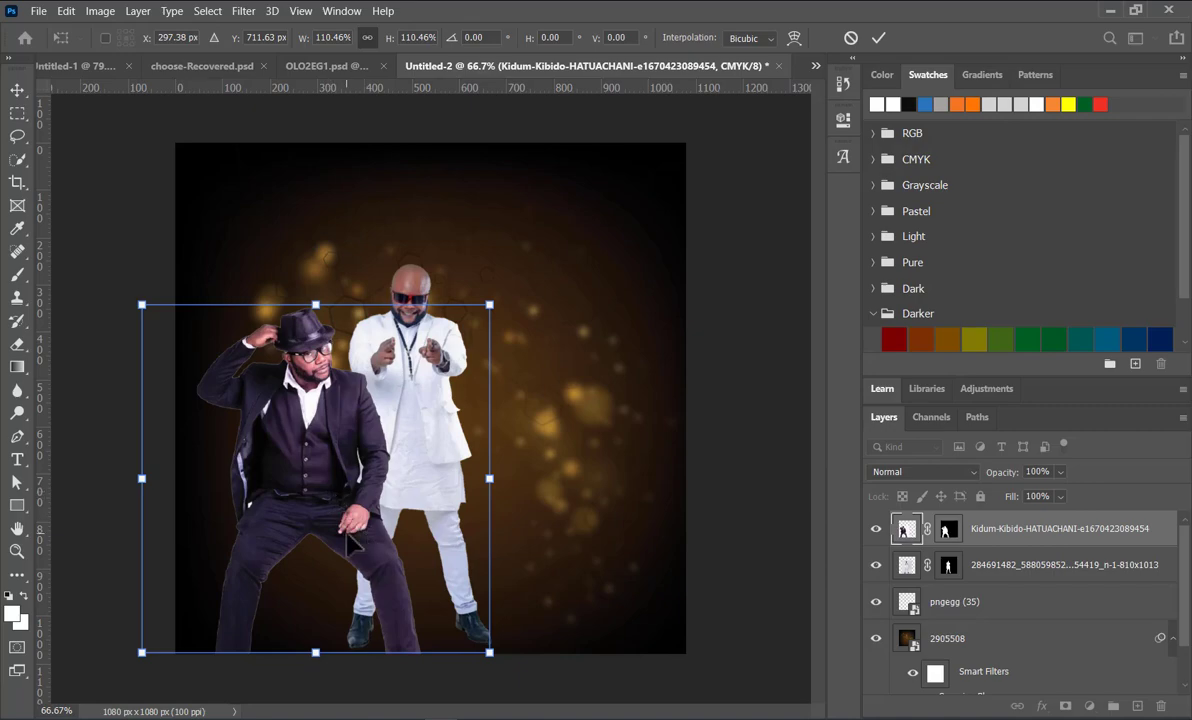
# Step: Convert the layer of the man in the dark suit to a smart object and add a white layer mask
pyautogui.click(995, 528)
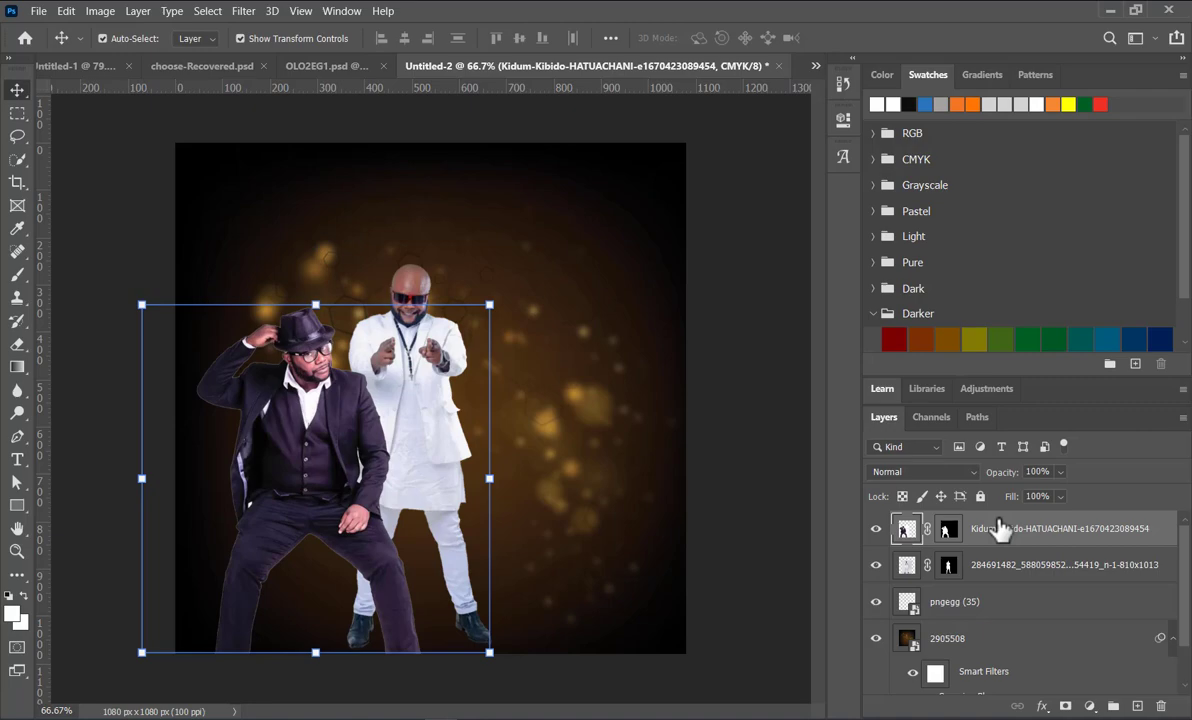
pyautogui.rightClick(1001, 530)
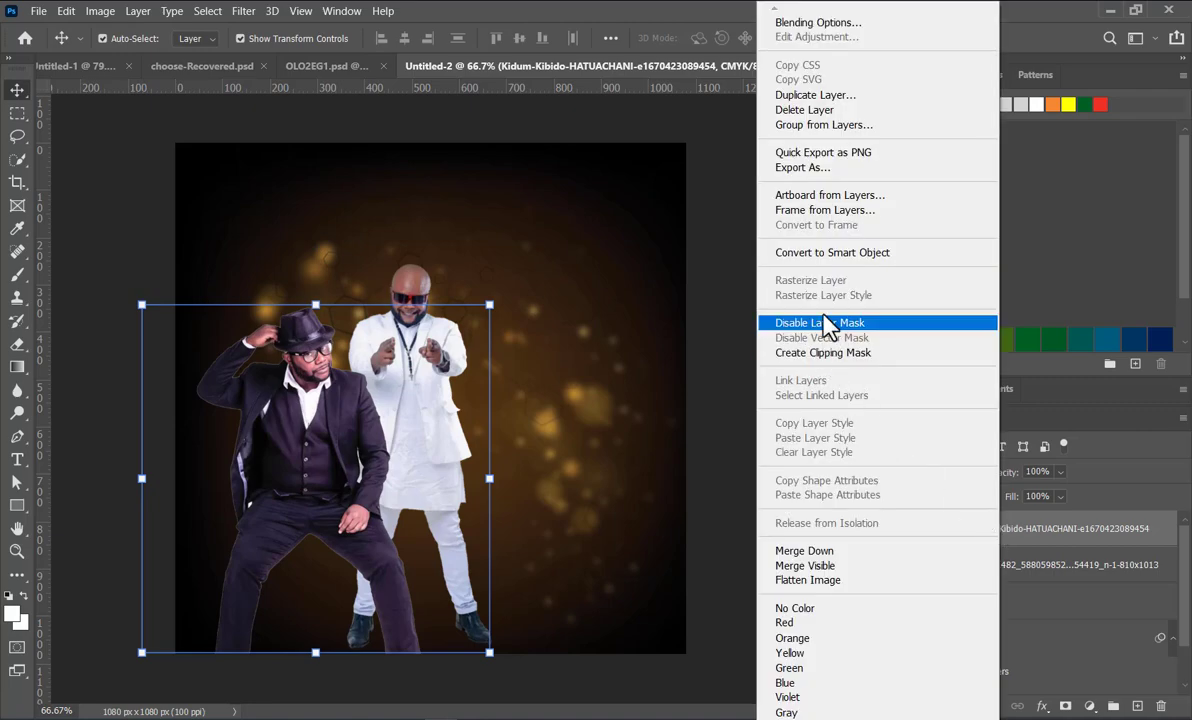
pyautogui.click(838, 258)
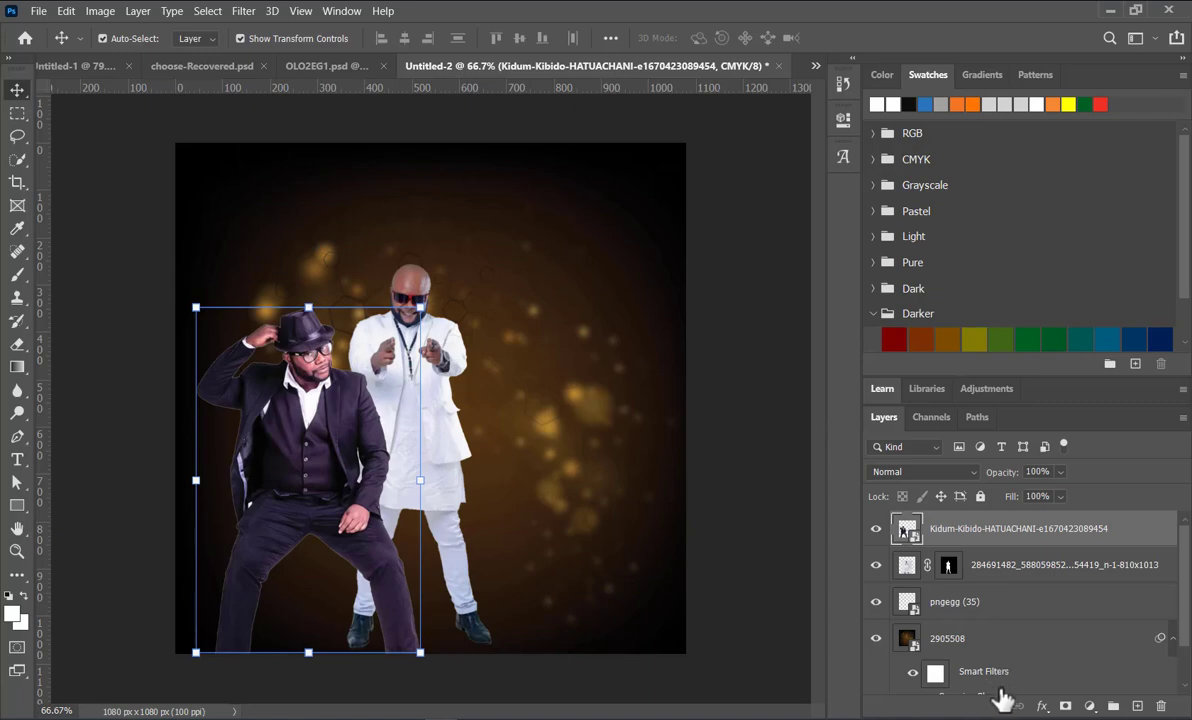
pyautogui.click(1066, 706)
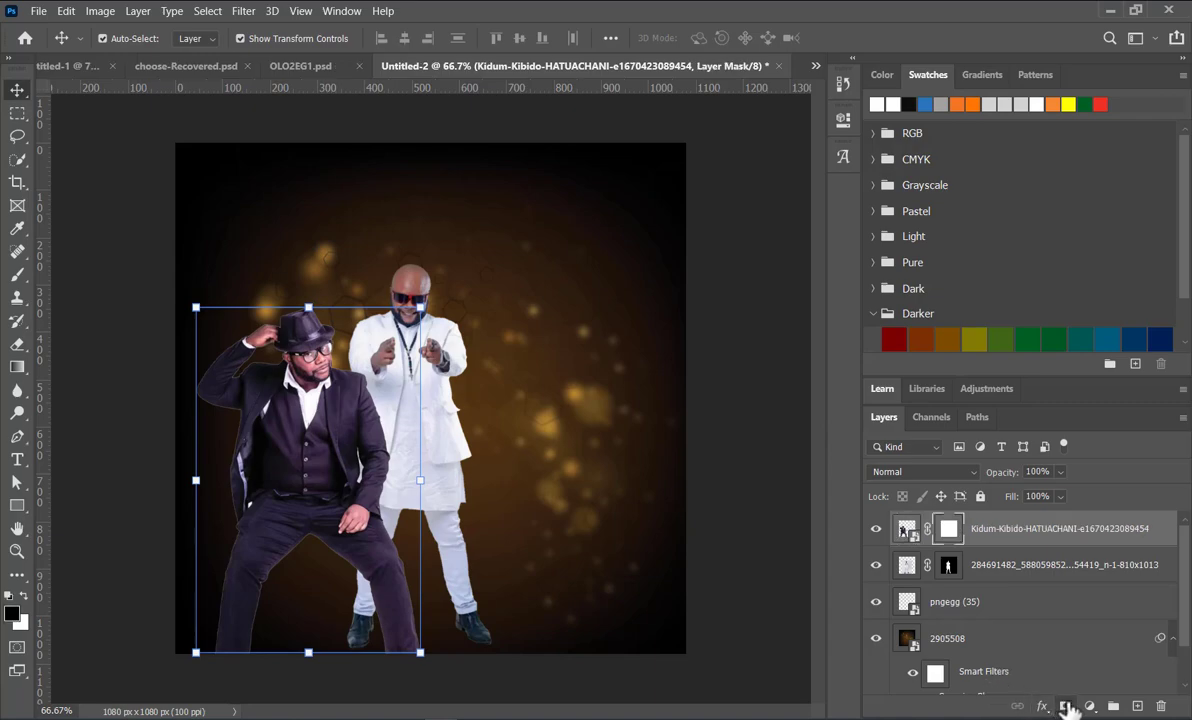
# Step: Fade out the dark-suited man's legs on the mask with upward linear black-to-transparent gradients, ending just below his waistcoat
pyautogui.click(17, 366)
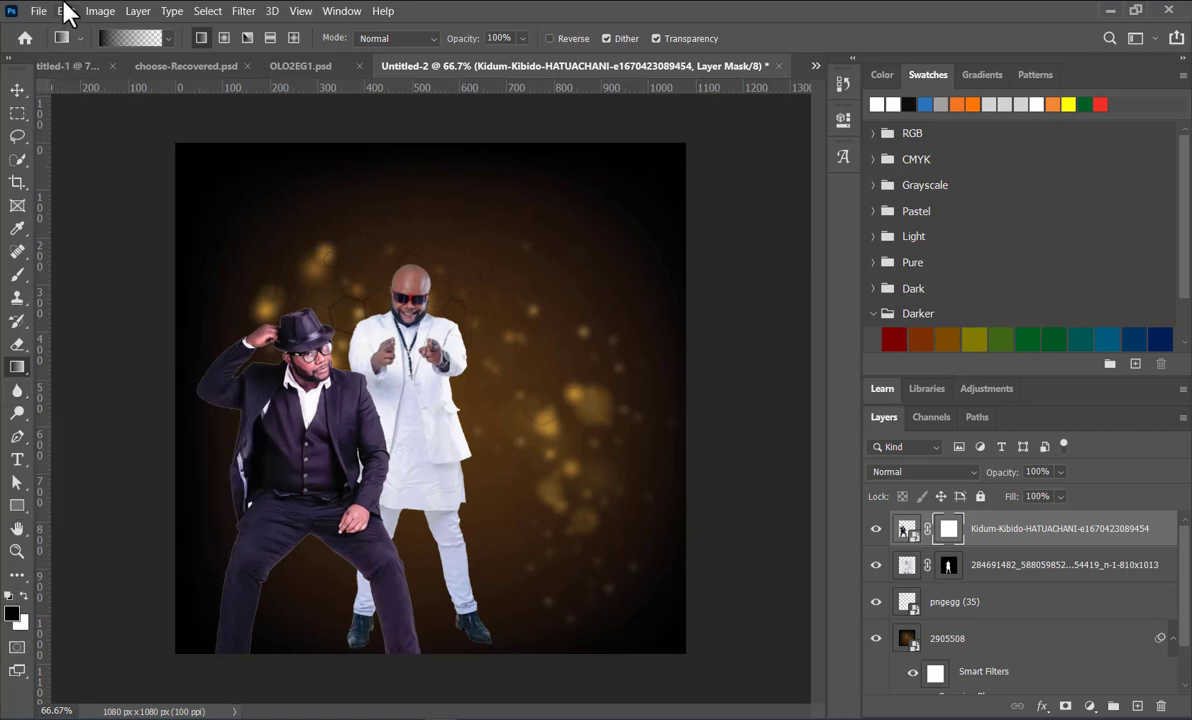
pyautogui.click(168, 39)
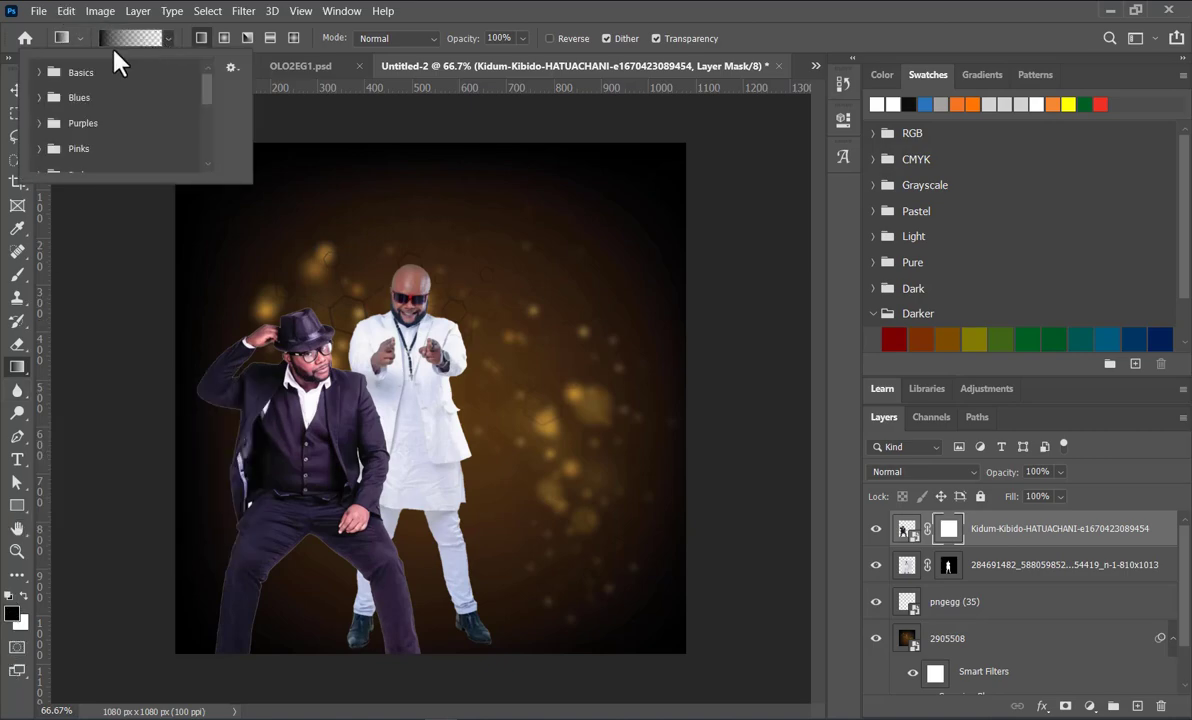
pyautogui.click(36, 72)
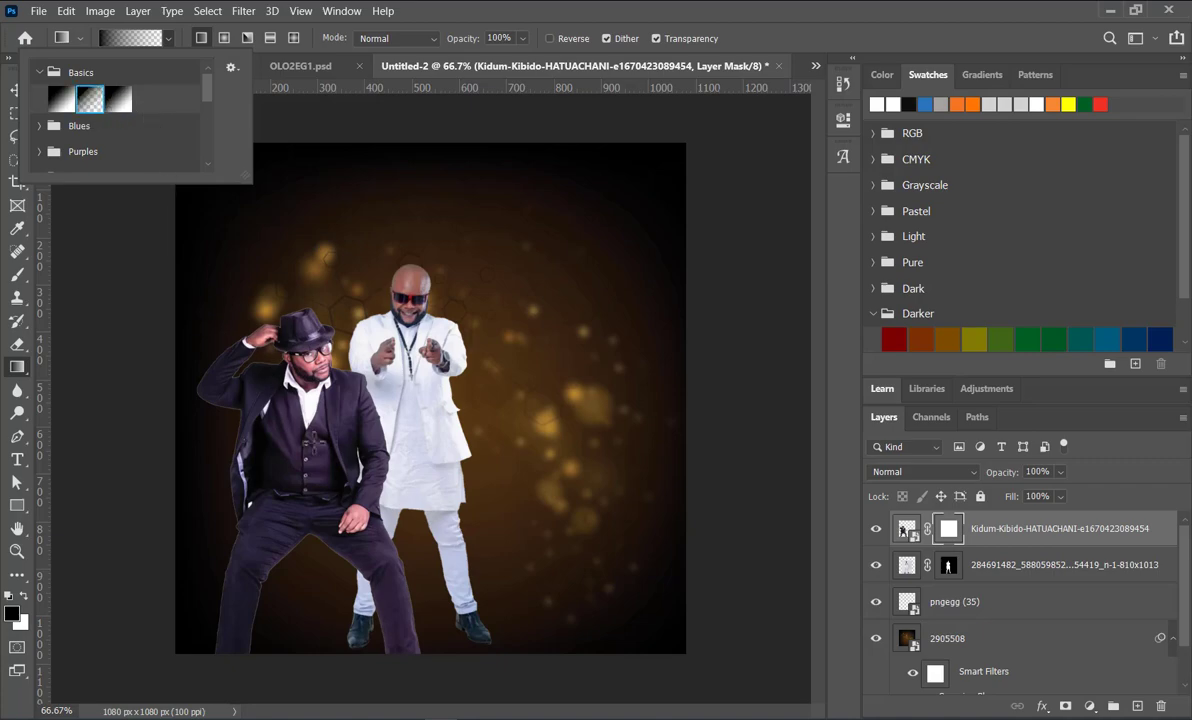
pyautogui.click(317, 596)
pyautogui.moveTo(314, 606); pyautogui.dragTo(315, 483)
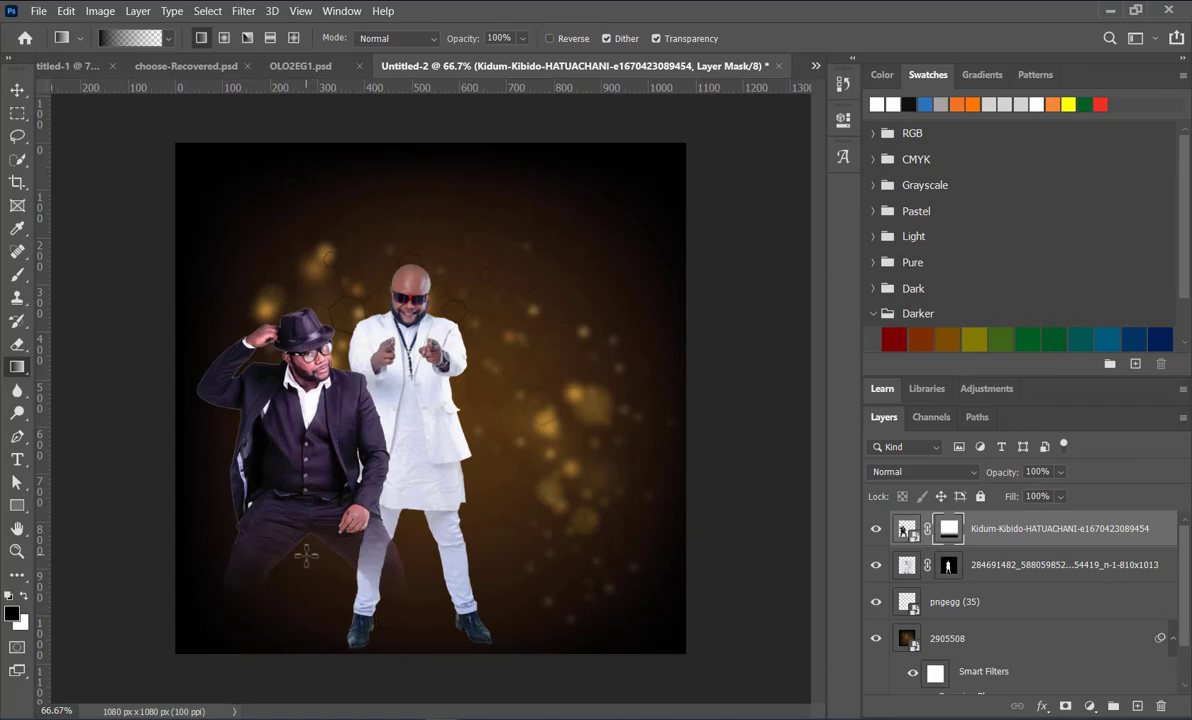
pyautogui.moveTo(306, 553); pyautogui.dragTo(306, 488)
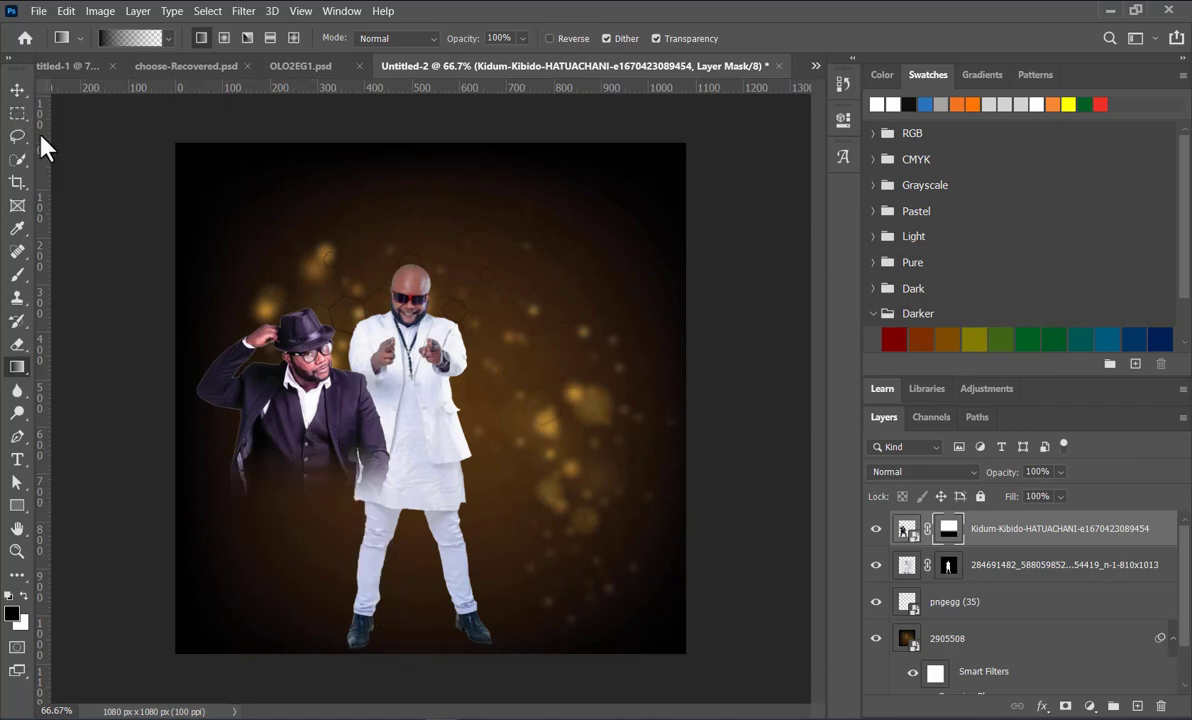
pyautogui.moveTo(302, 483); pyautogui.dragTo(301, 472)
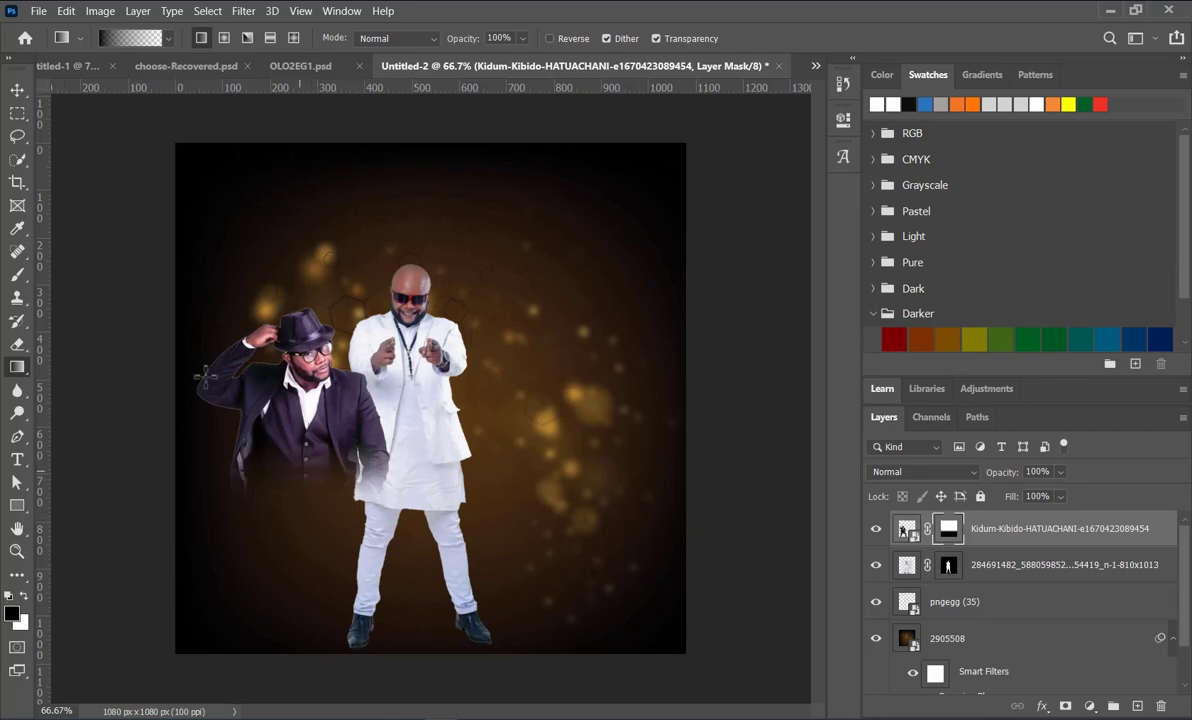
# Step: Move the man in white slightly to the right and the man in the dark suit slightly up and left
pyautogui.click(17, 89)
pyautogui.moveTo(392, 420); pyautogui.dragTo(435, 422)
pyautogui.moveTo(298, 406); pyautogui.dragTo(291, 384)
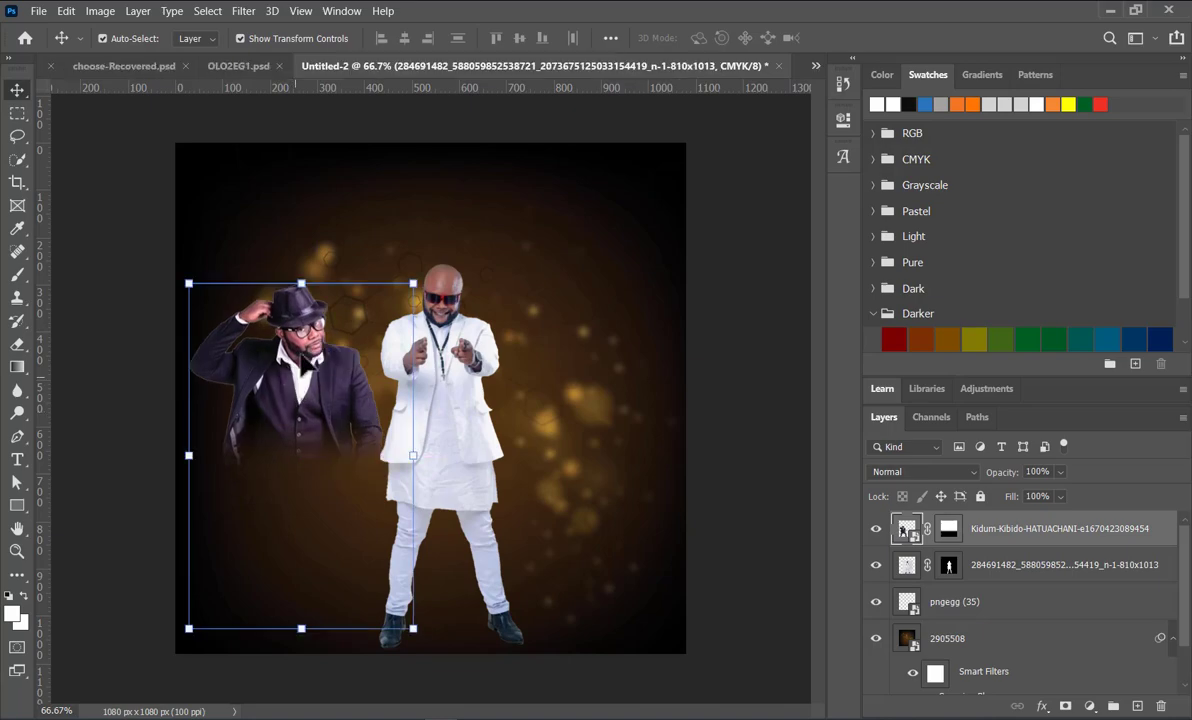
pyautogui.moveTo(413, 283); pyautogui.dragTo(429, 258)
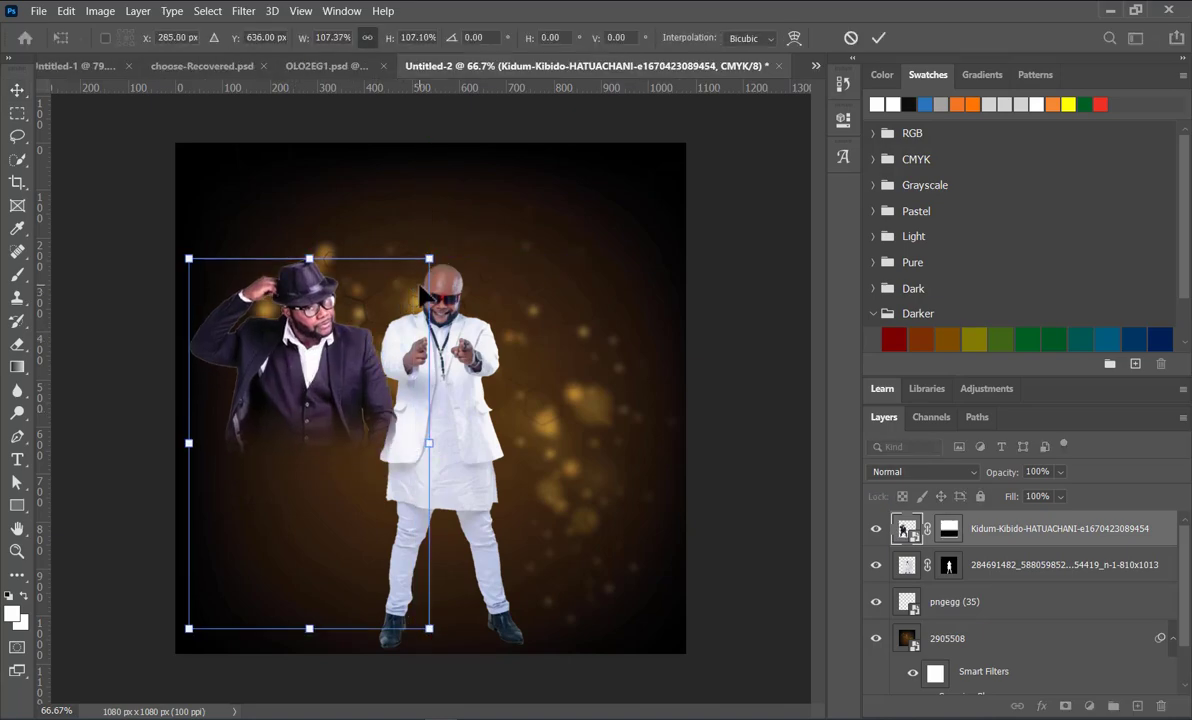
pyautogui.hotkey('ctrl', 'z')
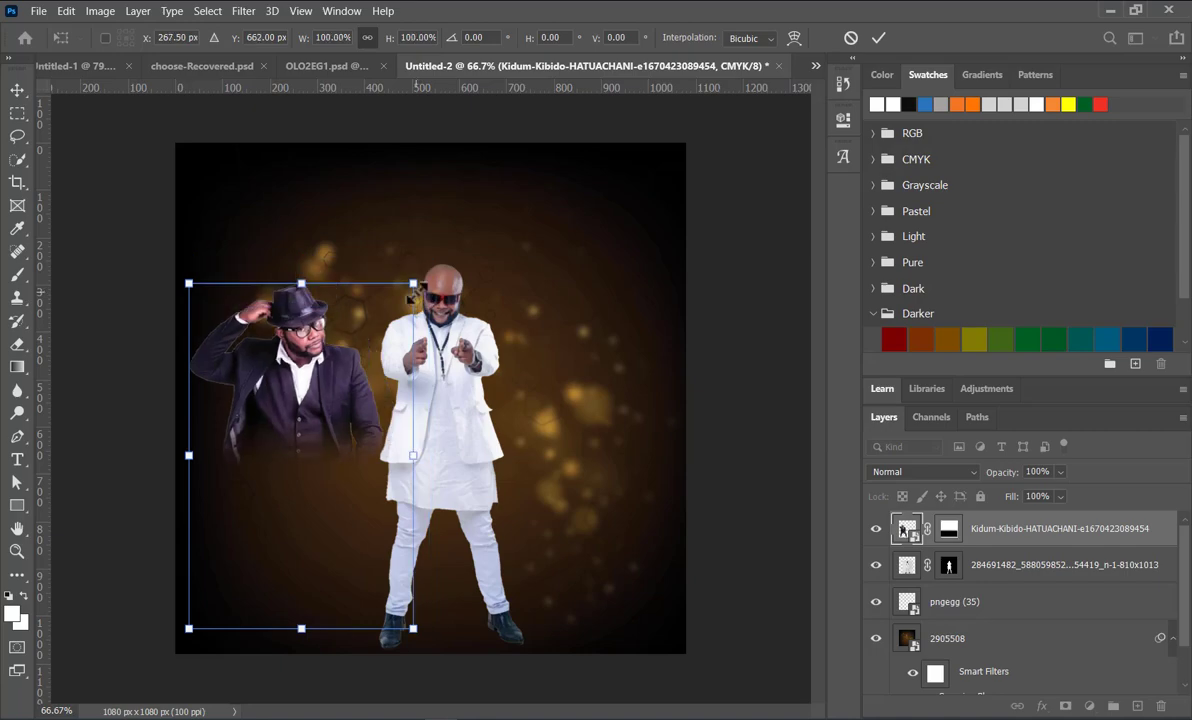
pyautogui.click(850, 39)
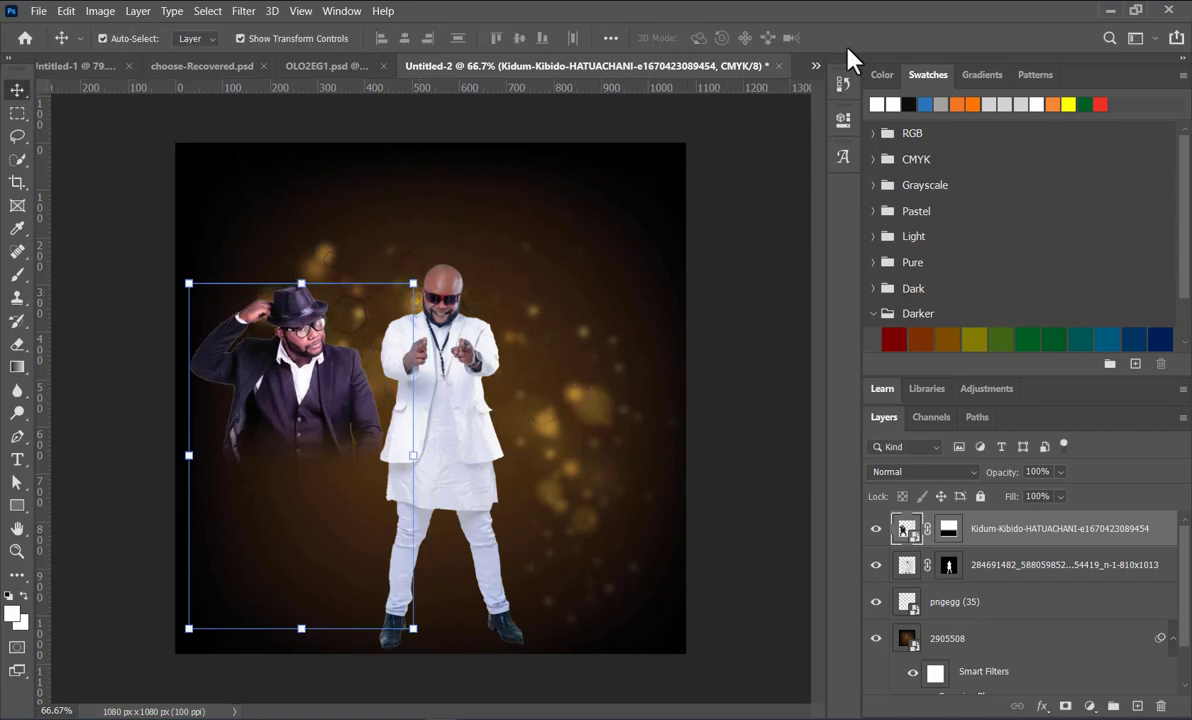
pyautogui.click(768, 256)
# Step: Move the man in white left so that he stands partly behind the shoulder of the man in the dark suit
pyautogui.click(301, 382)
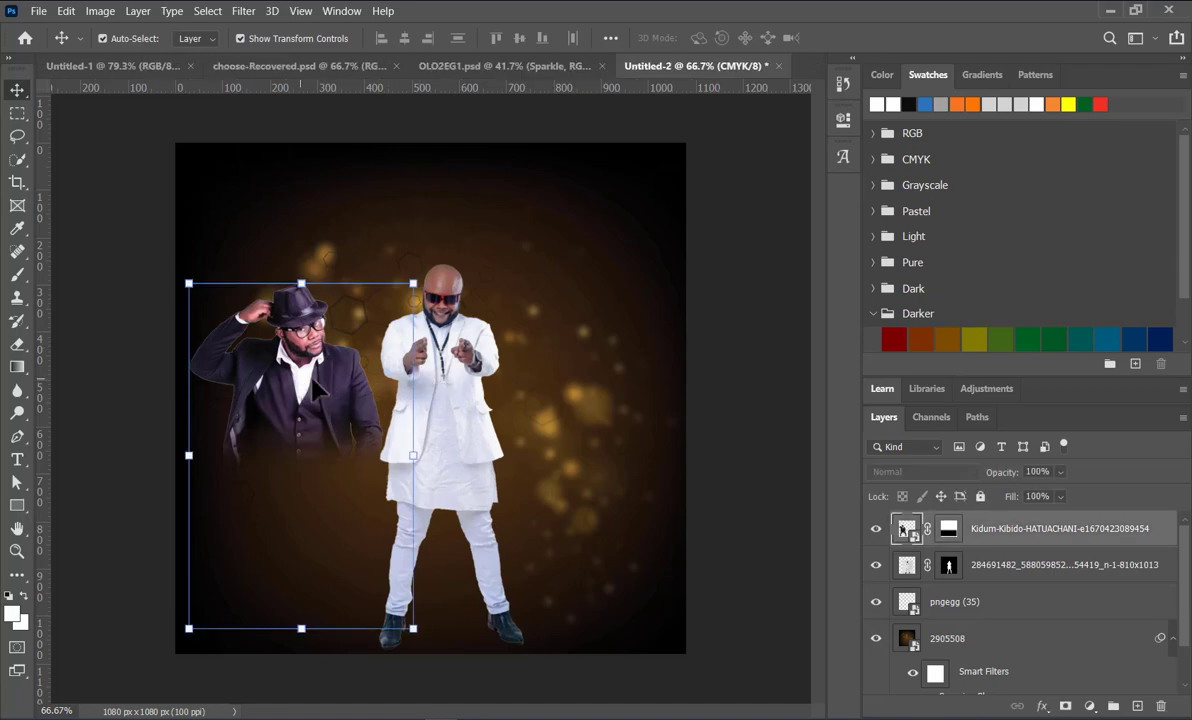
pyautogui.click(748, 404)
pyautogui.moveTo(467, 402); pyautogui.dragTo(386, 399)
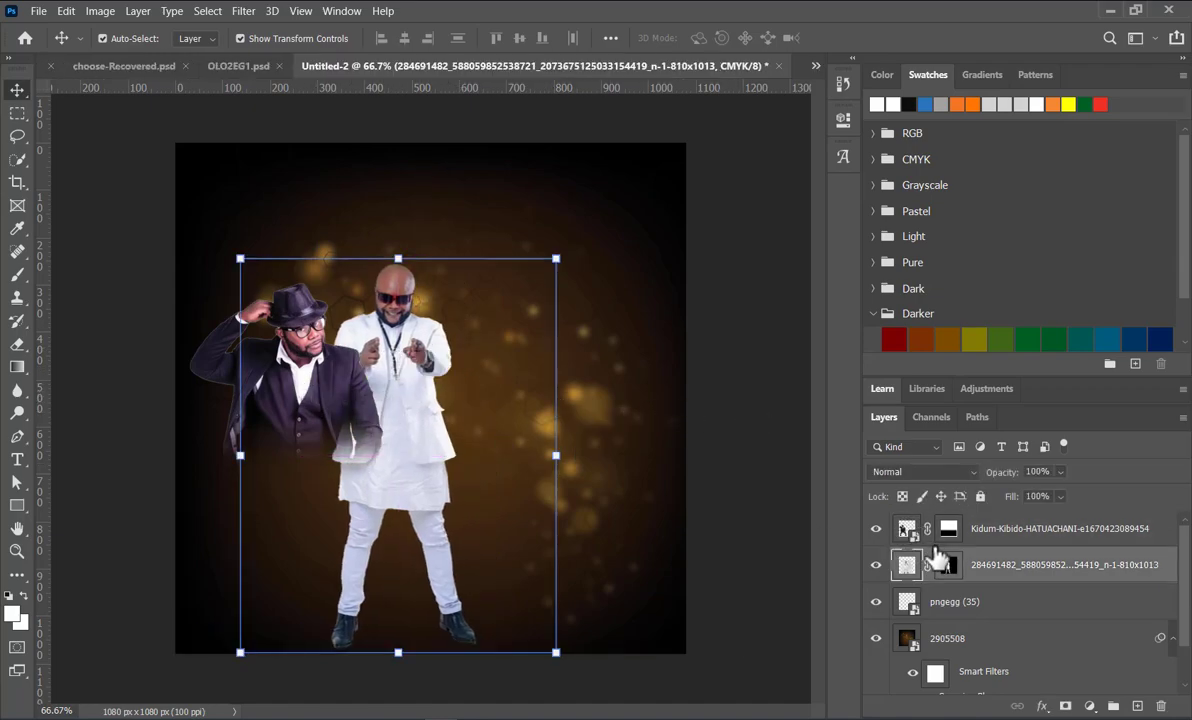
pyautogui.click(710, 440)
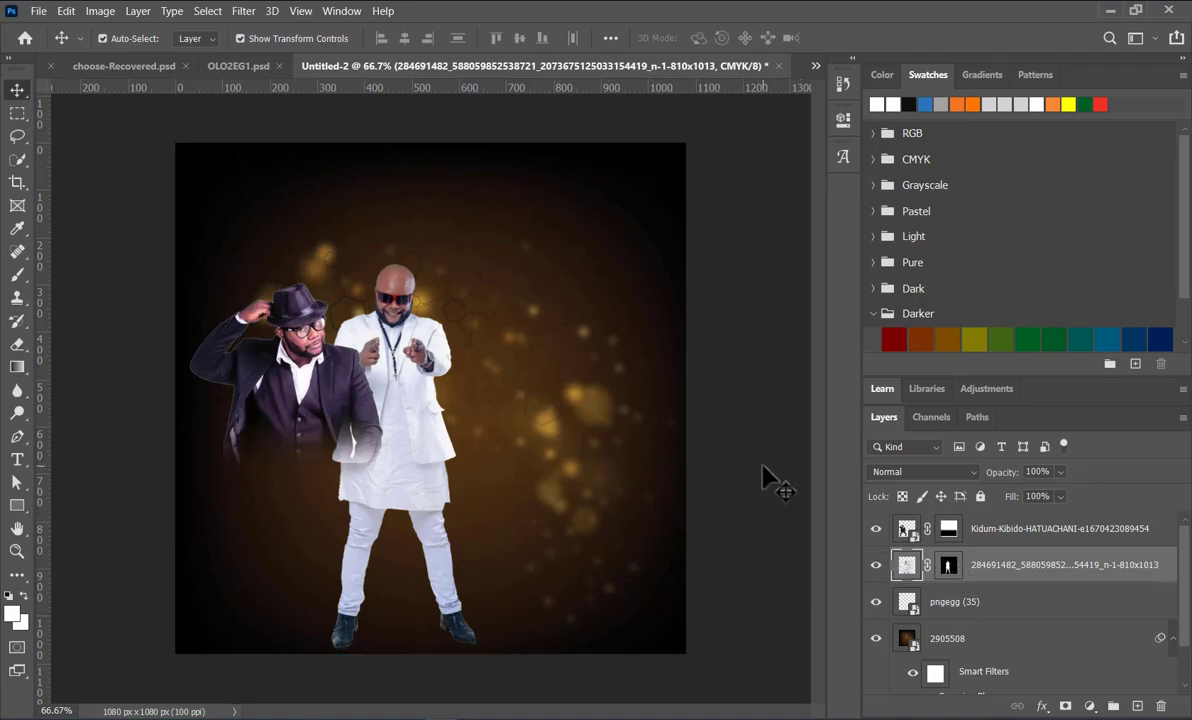
pyautogui.click(401, 370)
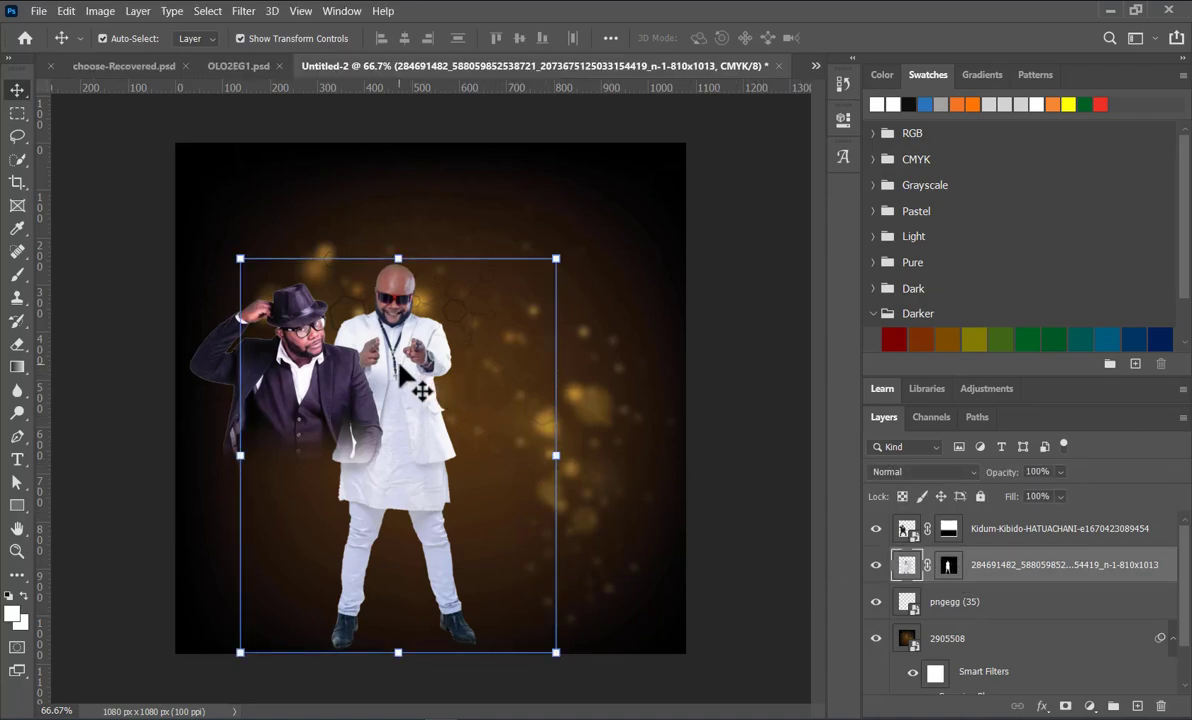
pyautogui.click(772, 246)
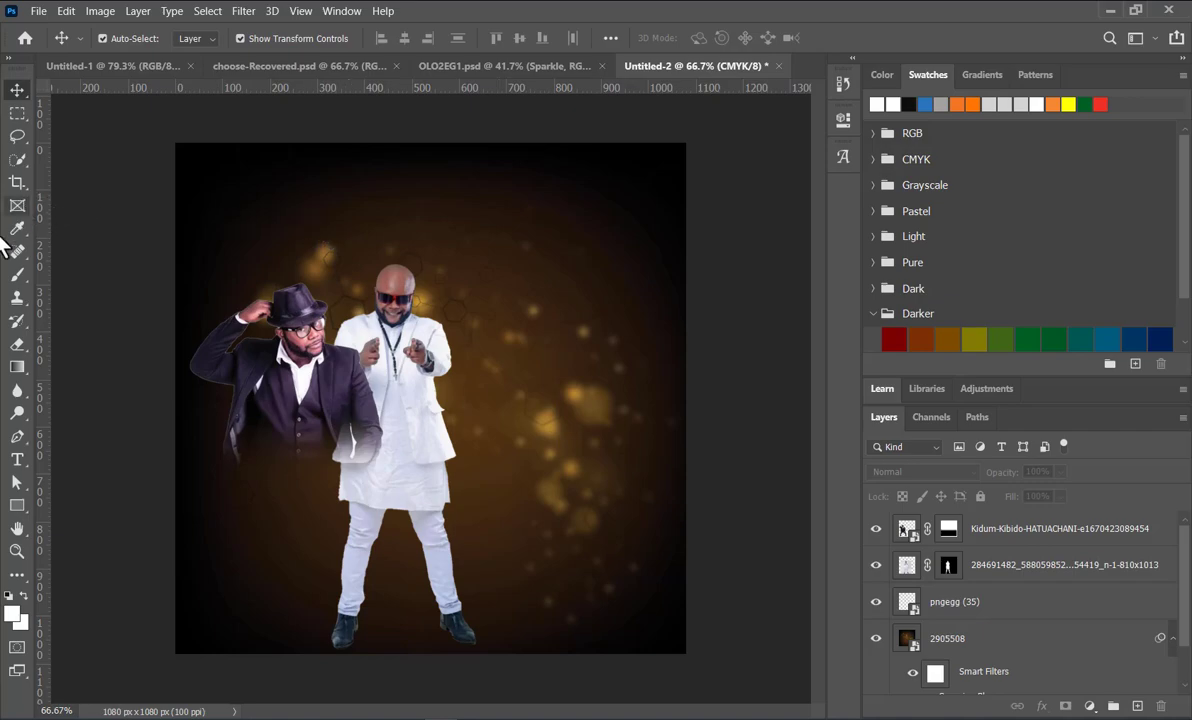
# Step: Draw a tall rectangle path right of the man in white, from just above the canvas to about three quarters down
pyautogui.click(15, 368)
pyautogui.moveTo(17, 505); pyautogui.dragTo(55, 500)
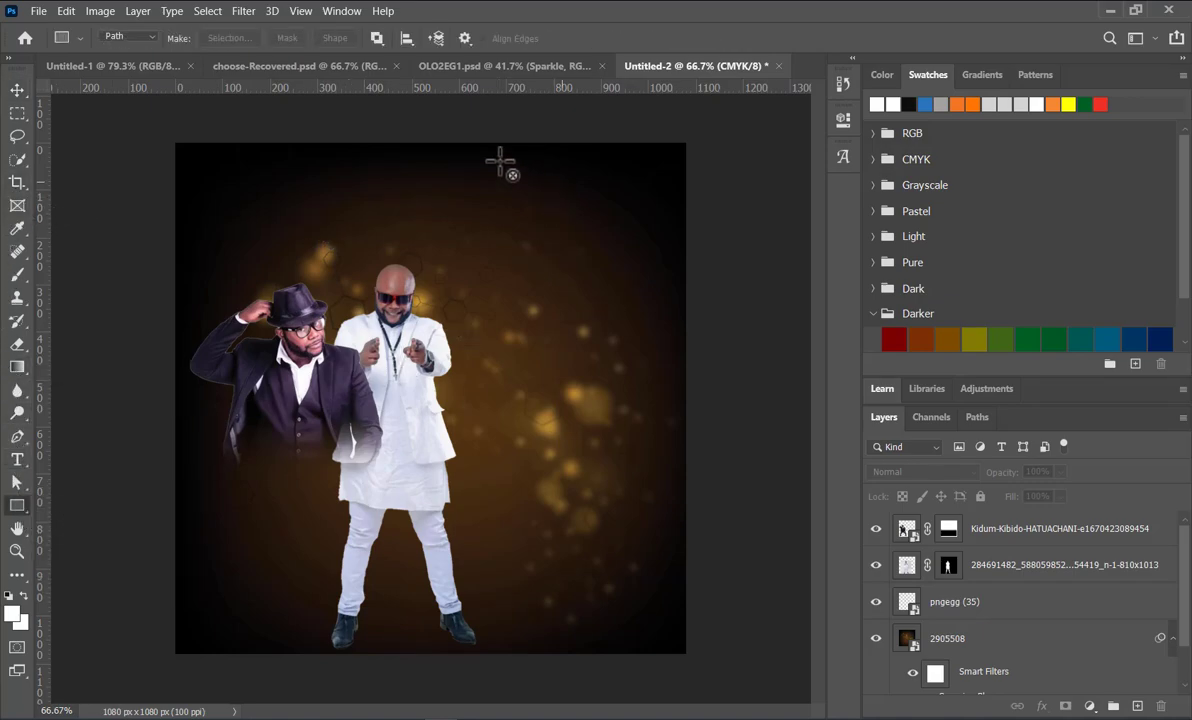
pyautogui.moveTo(449, 131); pyautogui.dragTo(651, 544)
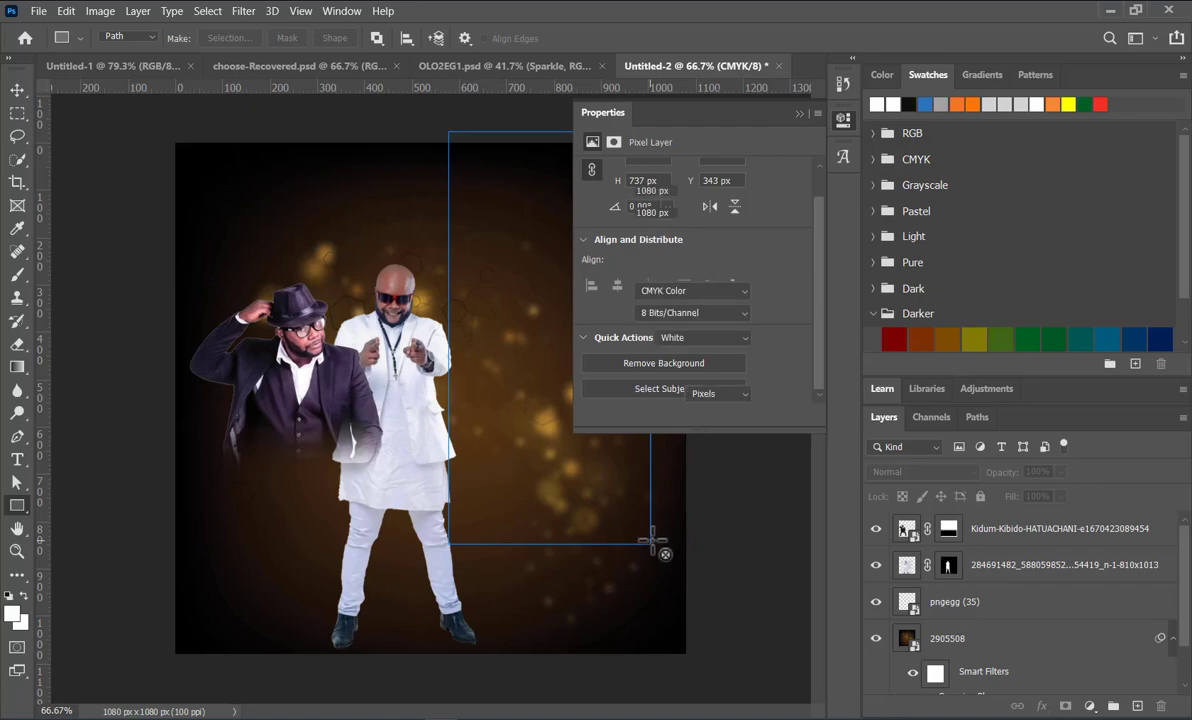
pyautogui.click(799, 113)
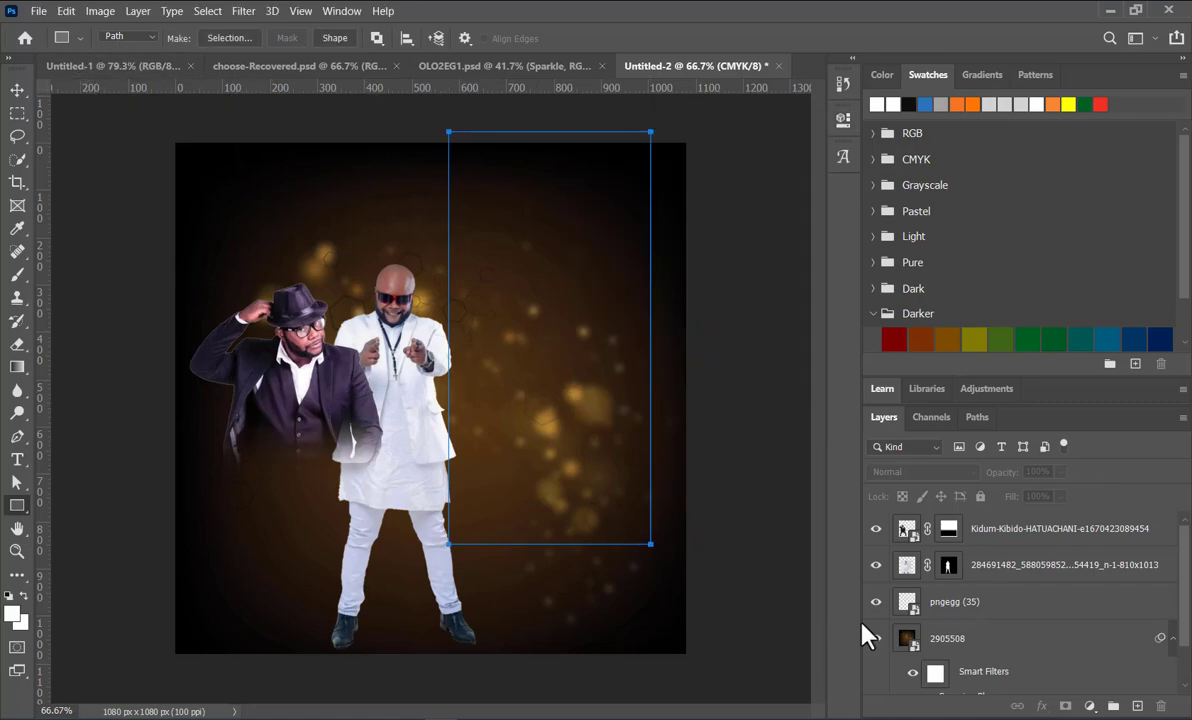
# Step: Fill the rectangle path with a Solid Color fill layer in dark brown #2f1500
pyautogui.click(1091, 707)
pyautogui.click(1140, 392)
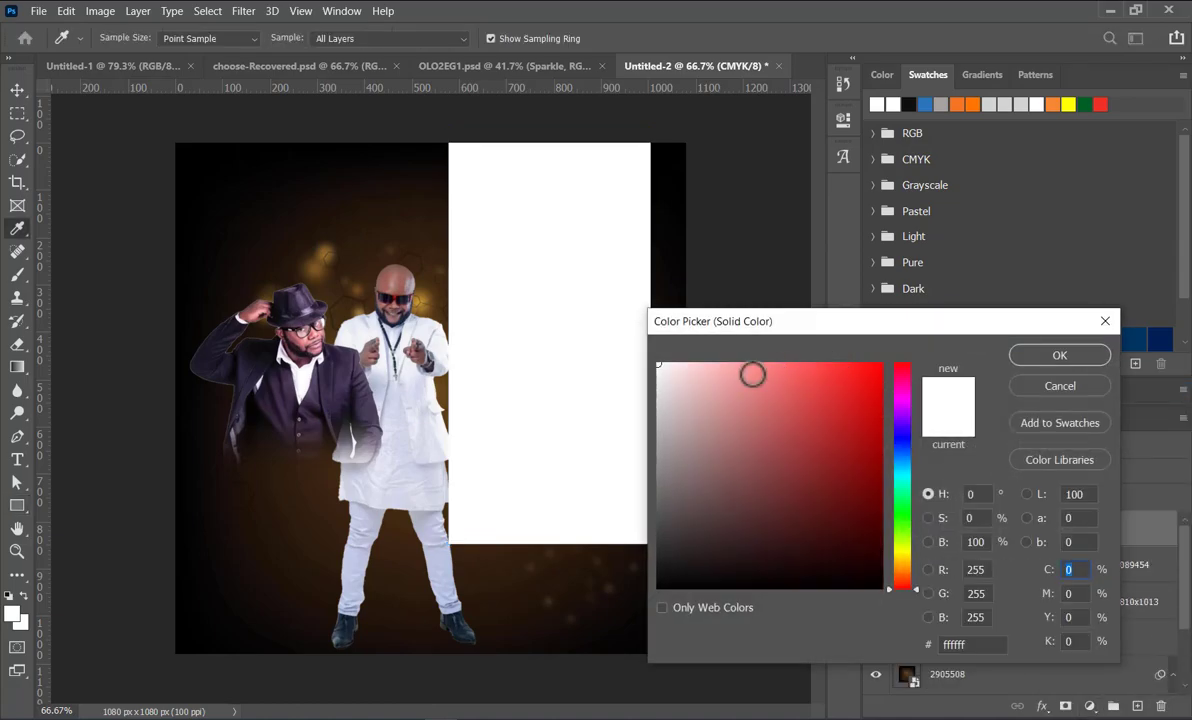
pyautogui.click(942, 104)
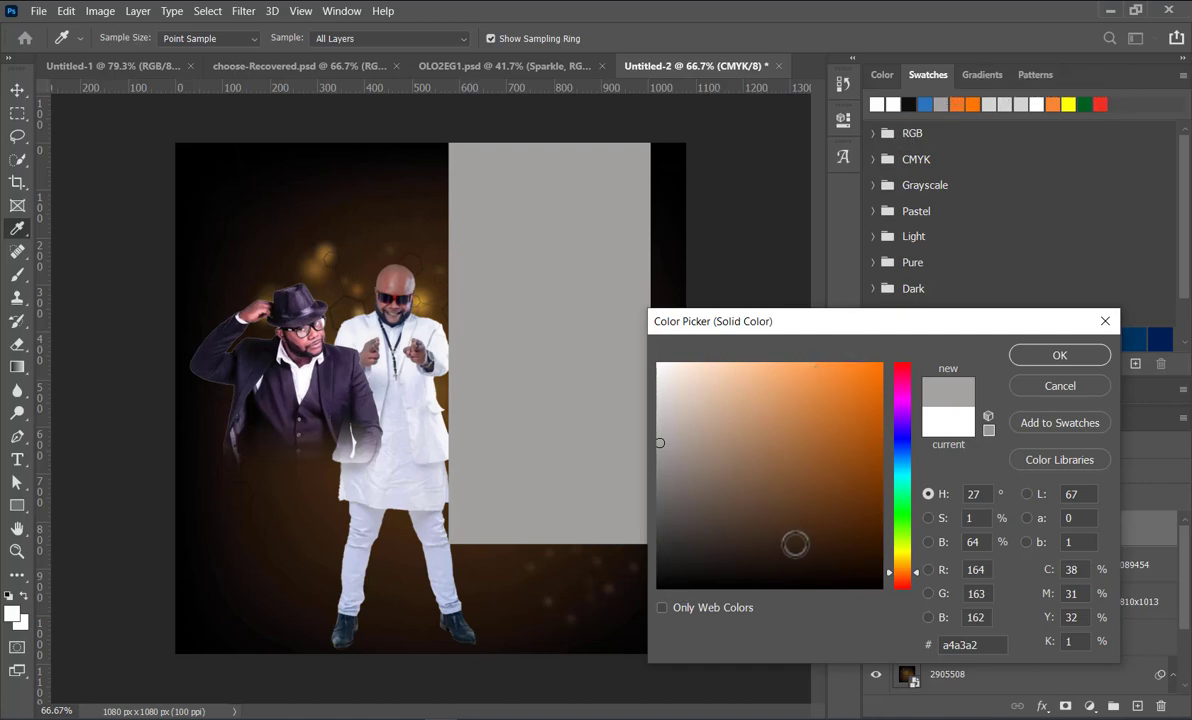
pyautogui.moveTo(866, 542); pyautogui.dragTo(887, 548)
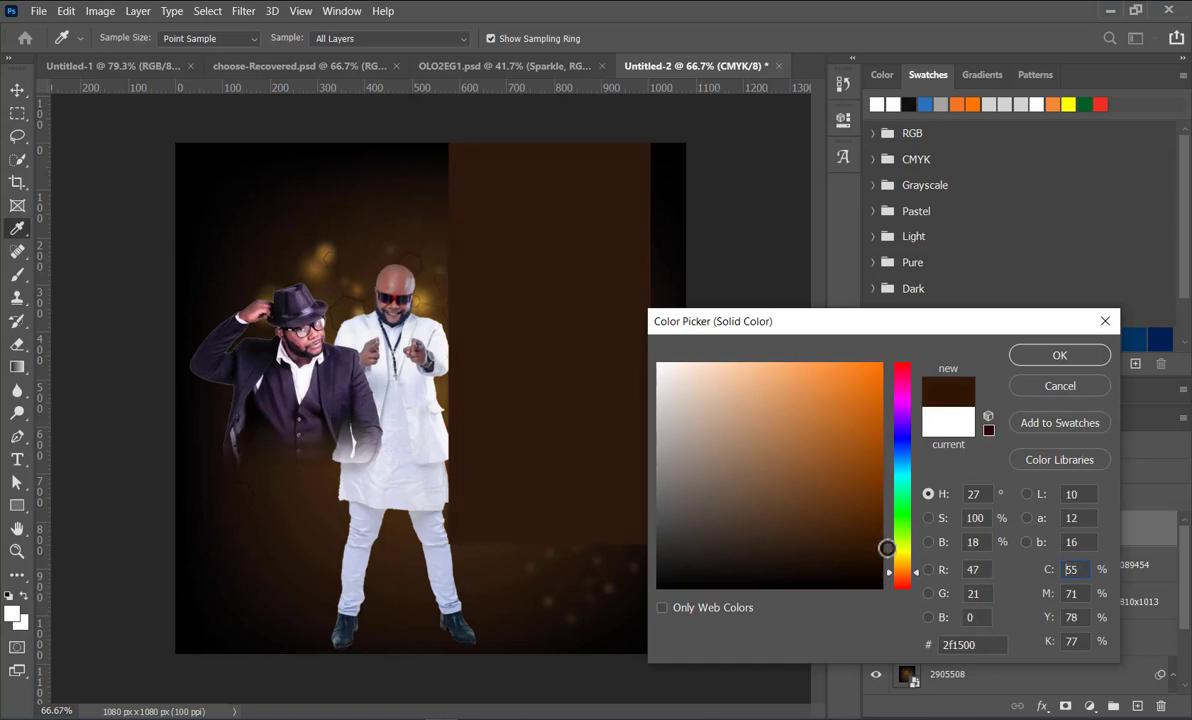
pyautogui.click(1059, 355)
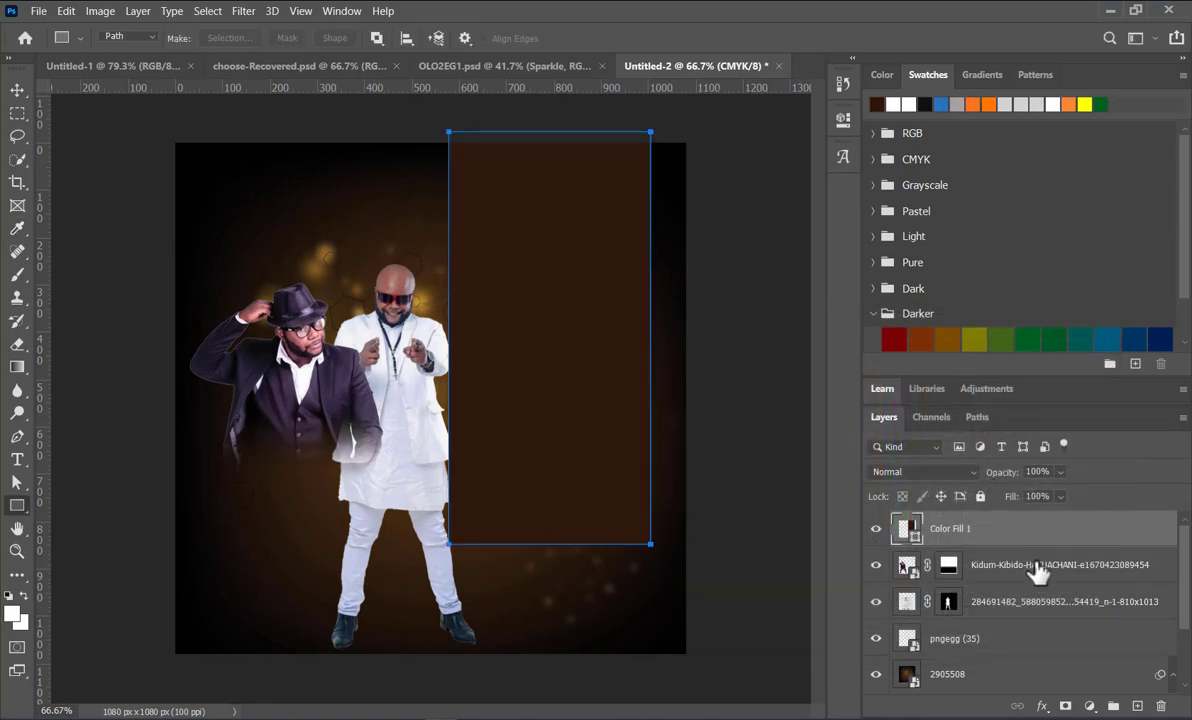
# Step: Reduce the rectangle panel's opacity to 76% and recolor it with the orange-brown swatch from the Darker group
pyautogui.click(1061, 472)
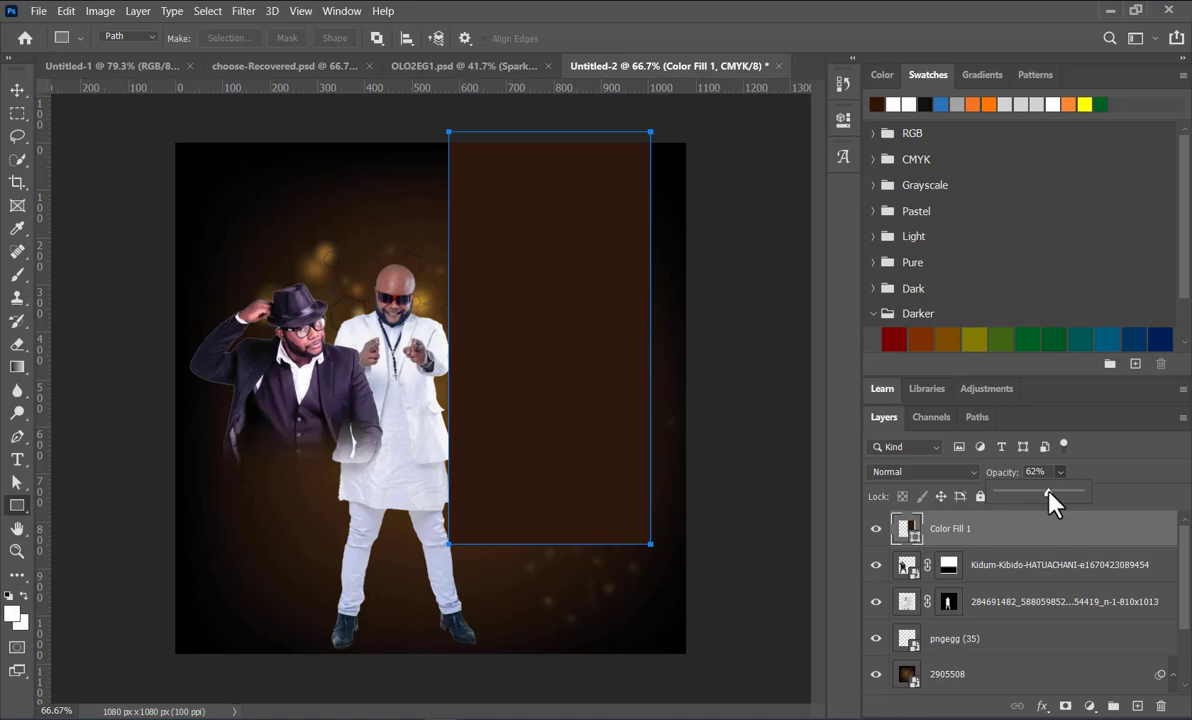
pyautogui.click(1048, 492)
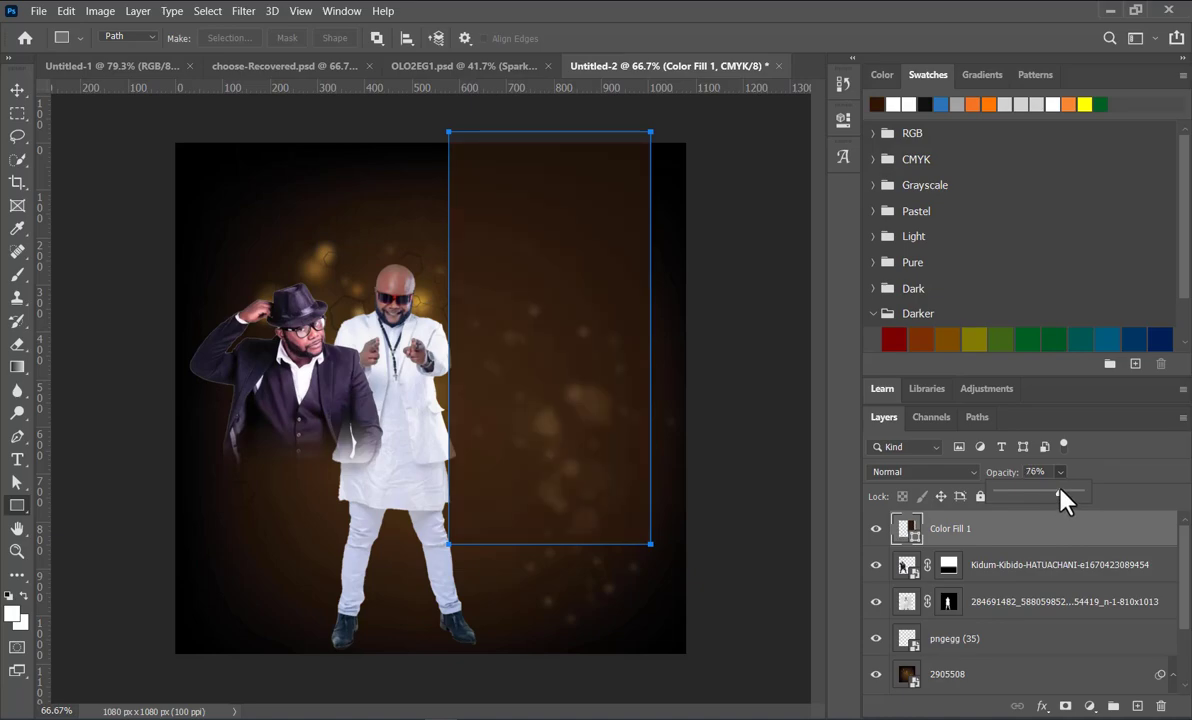
pyautogui.click(17, 90)
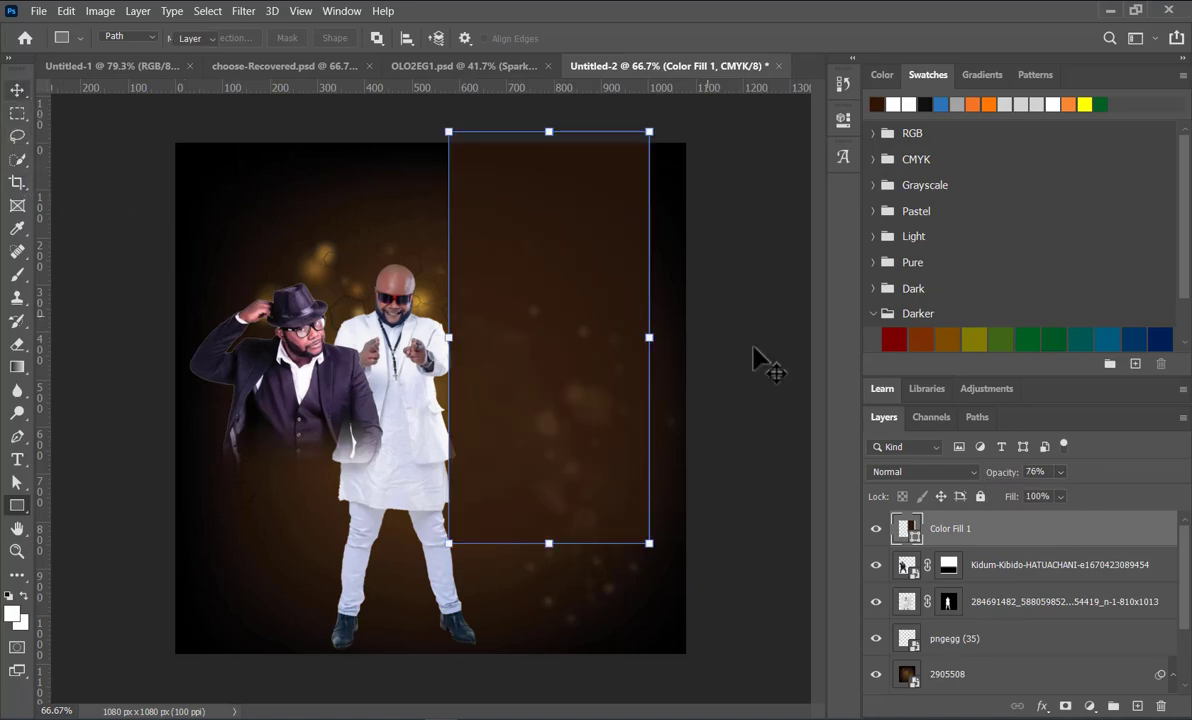
pyautogui.click(920, 340)
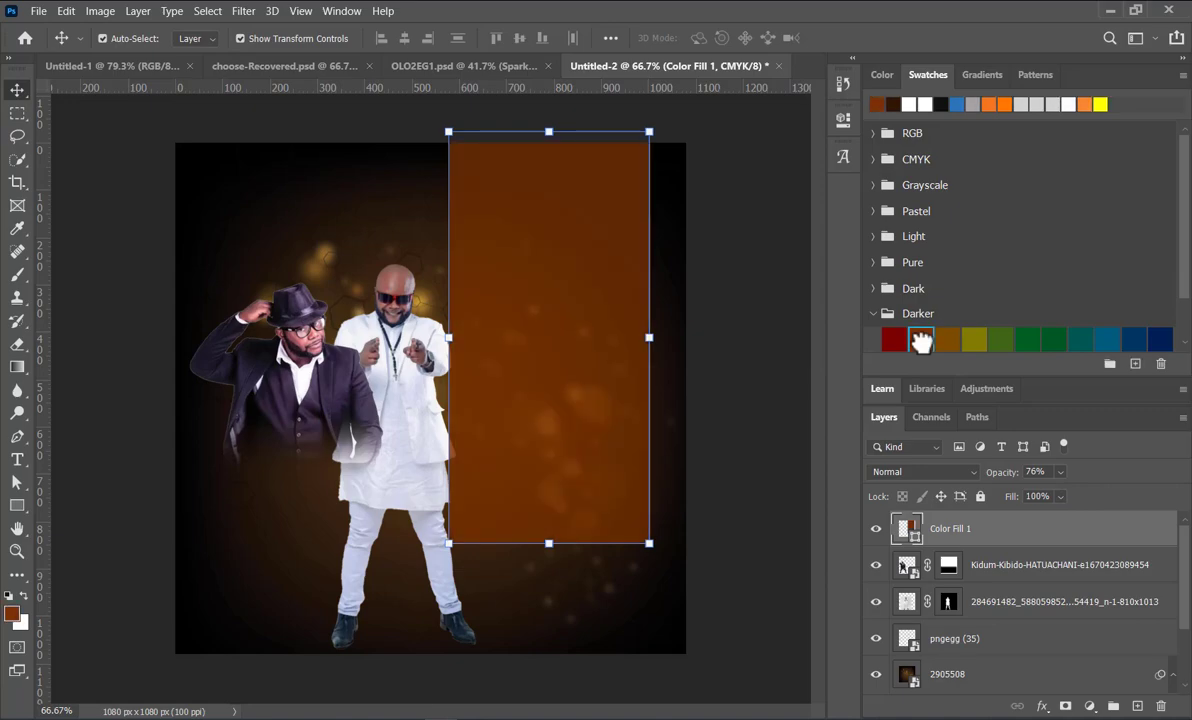
# Step: Enlarge the orange-brown panel proportionally to about 107%, extending its lower edge and keeping its upper edge in place
pyautogui.click(548, 543)
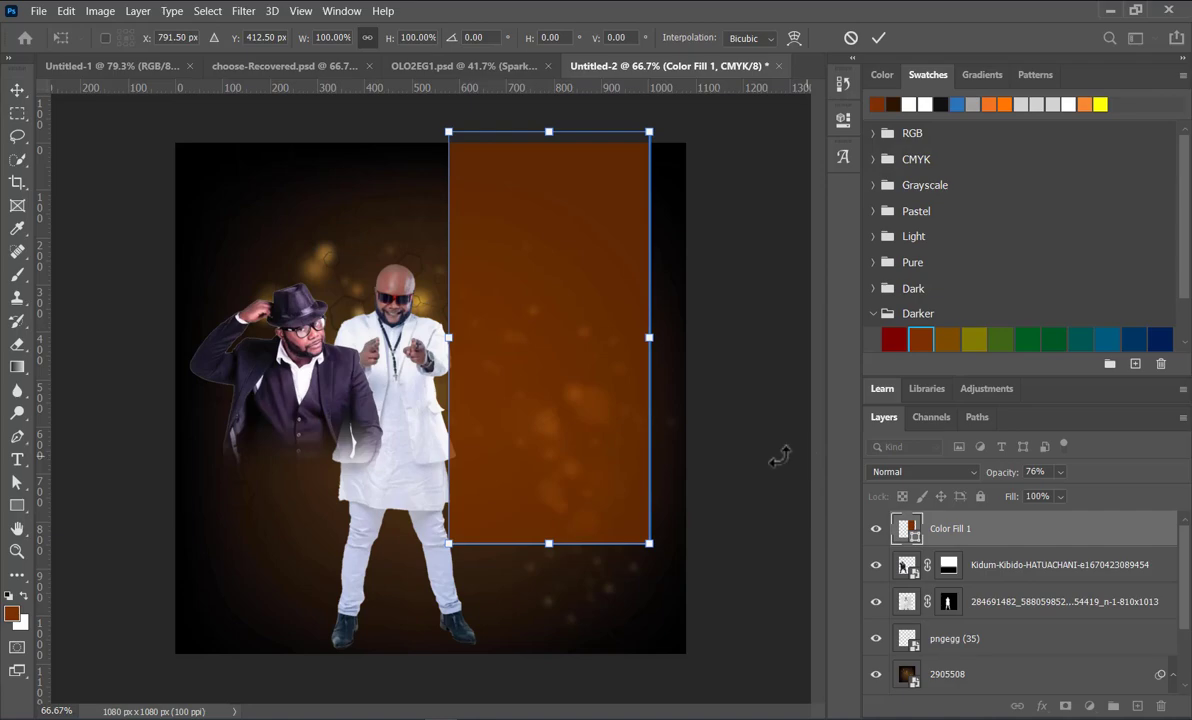
pyautogui.click(884, 40)
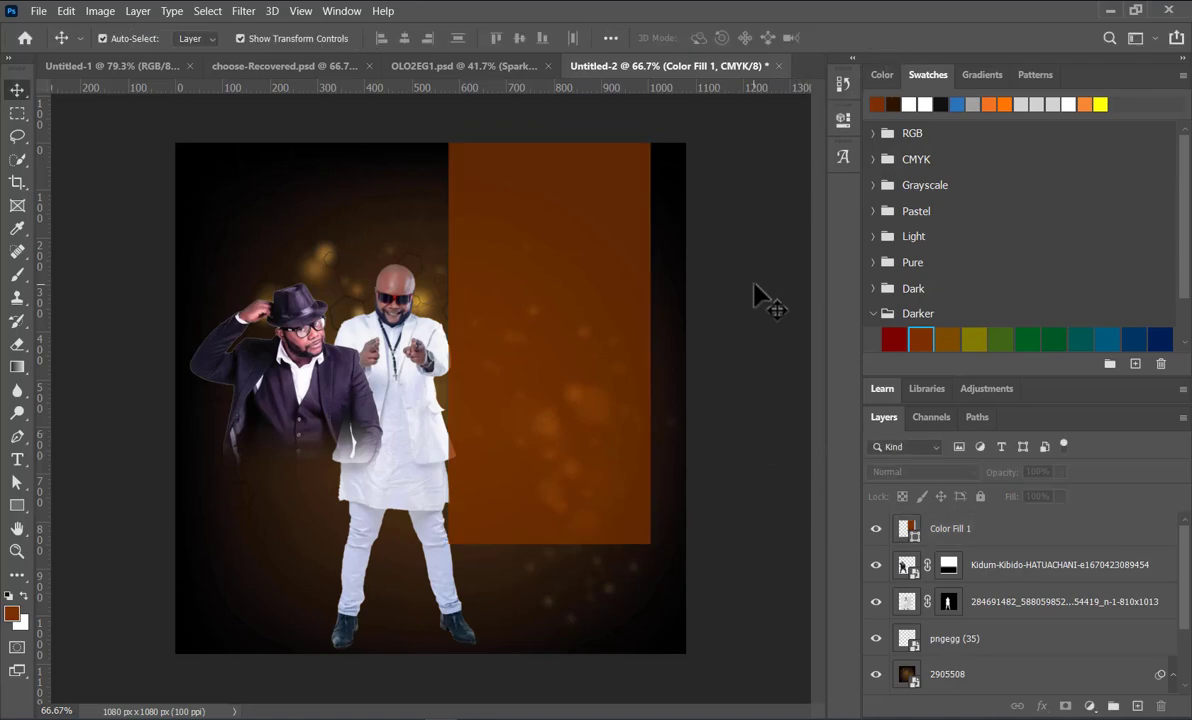
pyautogui.moveTo(549, 543); pyautogui.dragTo(551, 572)
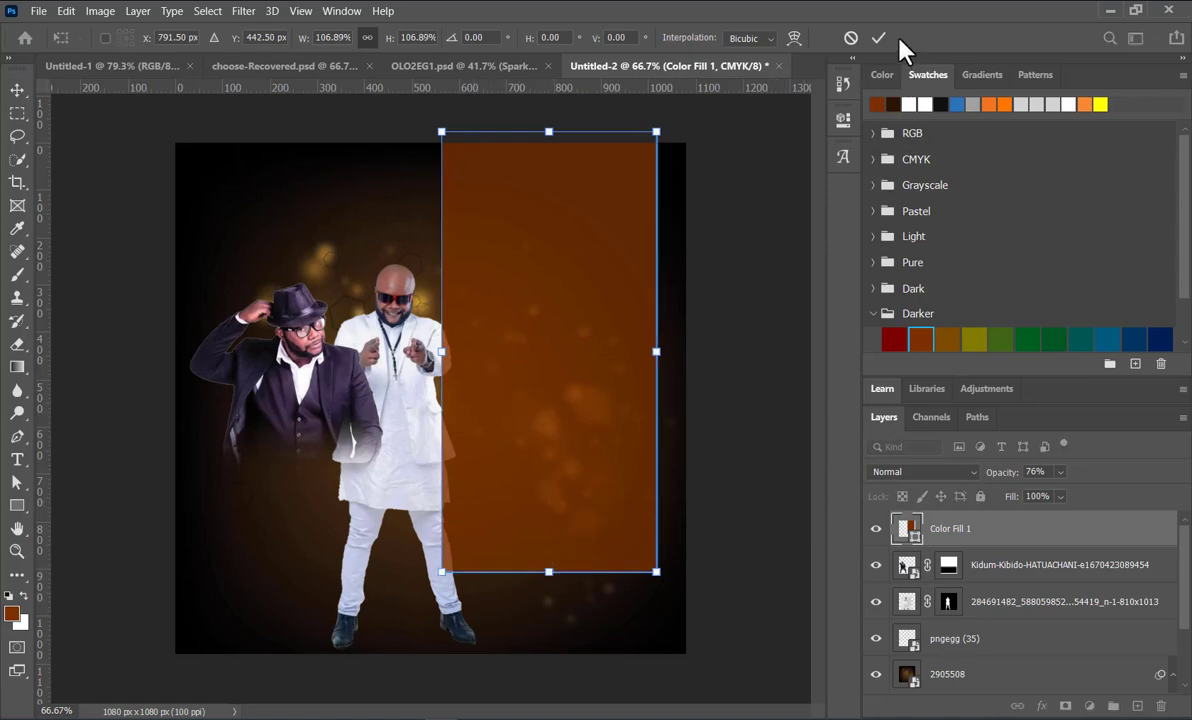
# Step: Move the dark-suited man over the panel's lower end and place his layer above the Color Fill 1 layer
pyautogui.moveTo(339, 382); pyautogui.dragTo(590, 588)
pyautogui.moveTo(1075, 565); pyautogui.dragTo(1060, 512)
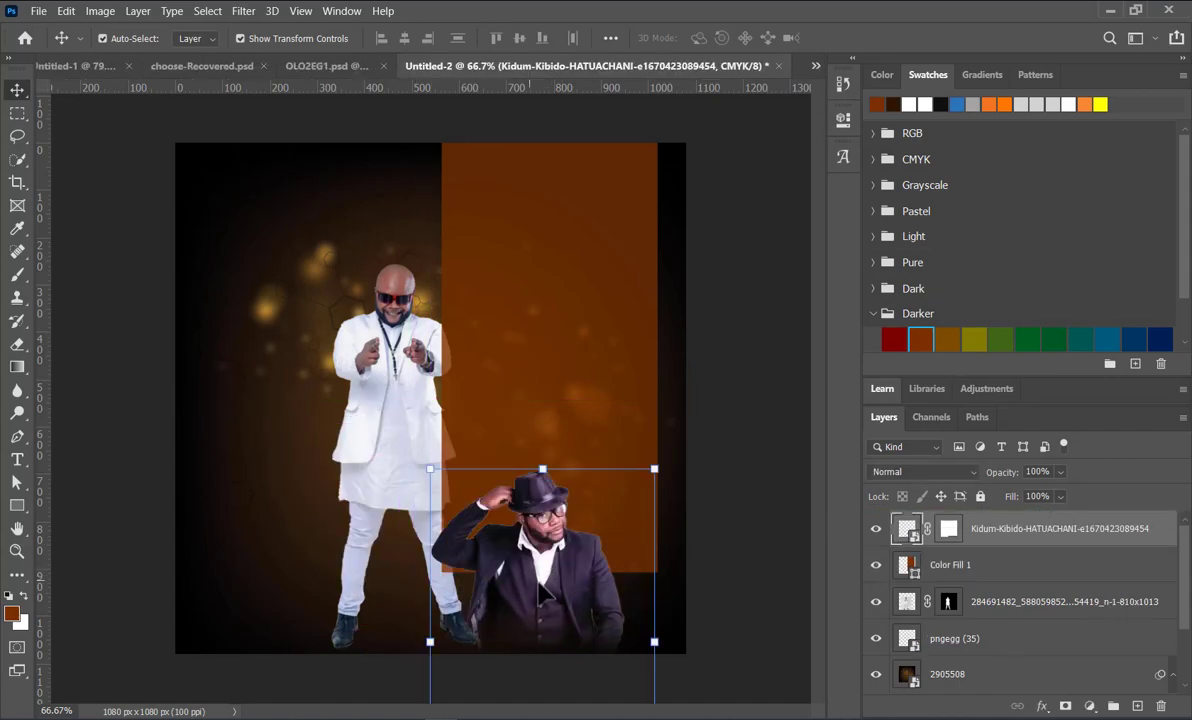
# Step: Move the man in white up and left, clear of the panel, and enlarge him to about 106%
pyautogui.moveTo(380, 410); pyautogui.dragTo(293, 378)
pyautogui.moveTo(473, 221); pyautogui.dragTo(487, 197)
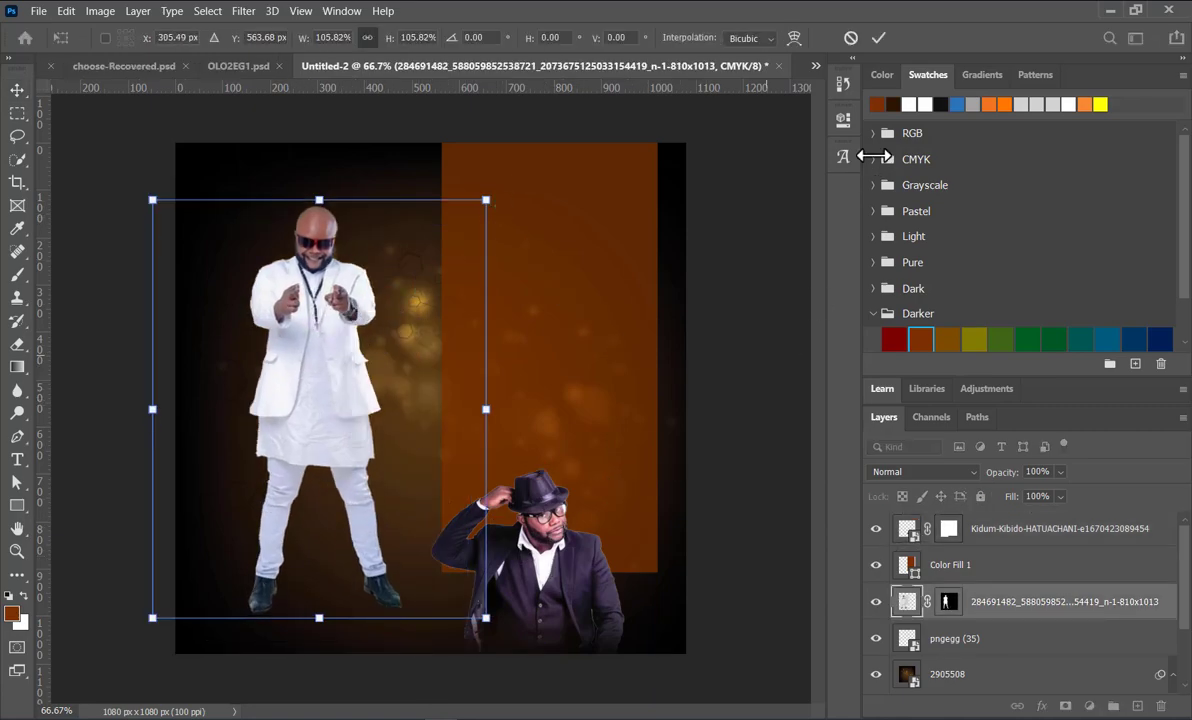
pyautogui.click(735, 315)
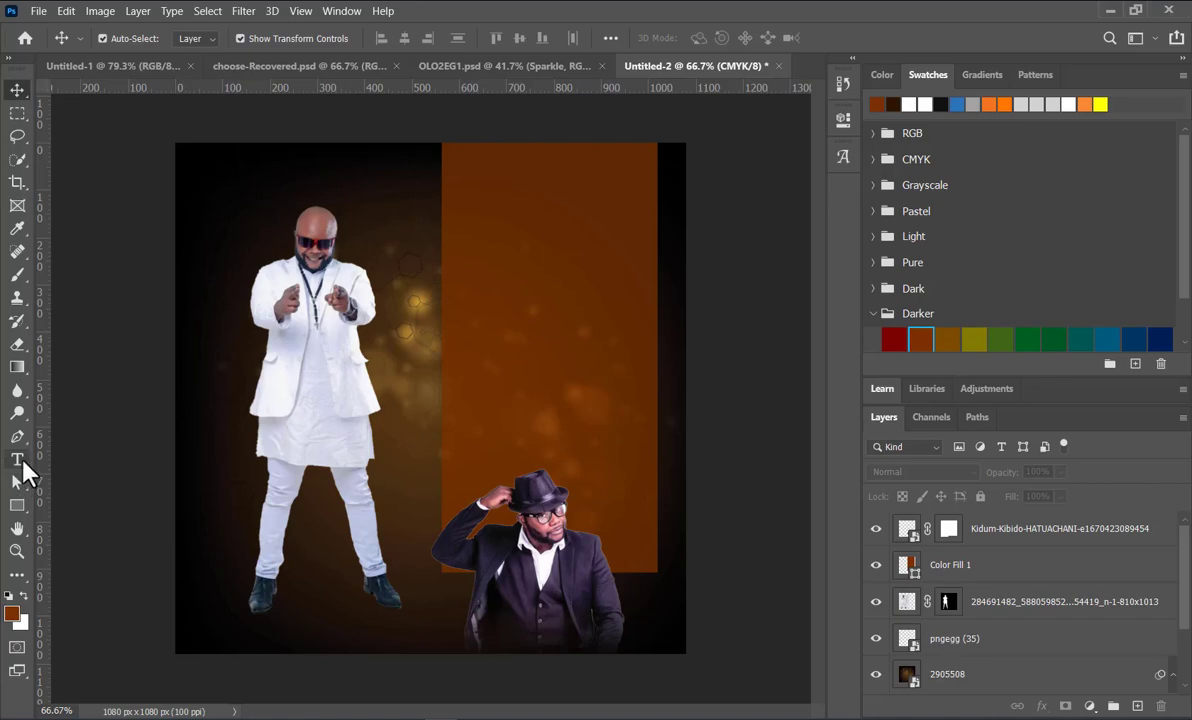
# Step: Add the horizontal text "KIDUM" in Impact Regular, 36 pt, on the middle of the orange-brown panel
pyautogui.moveTo(24, 470); pyautogui.dragTo(152, 468)
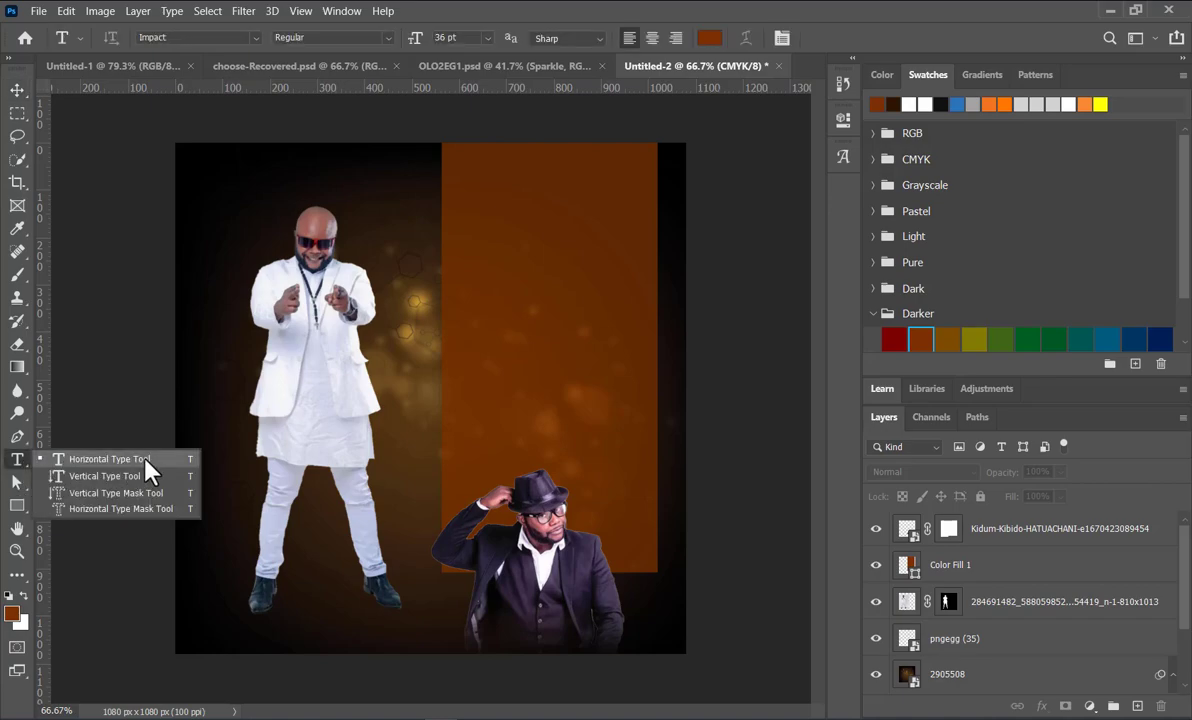
pyautogui.click(493, 336)
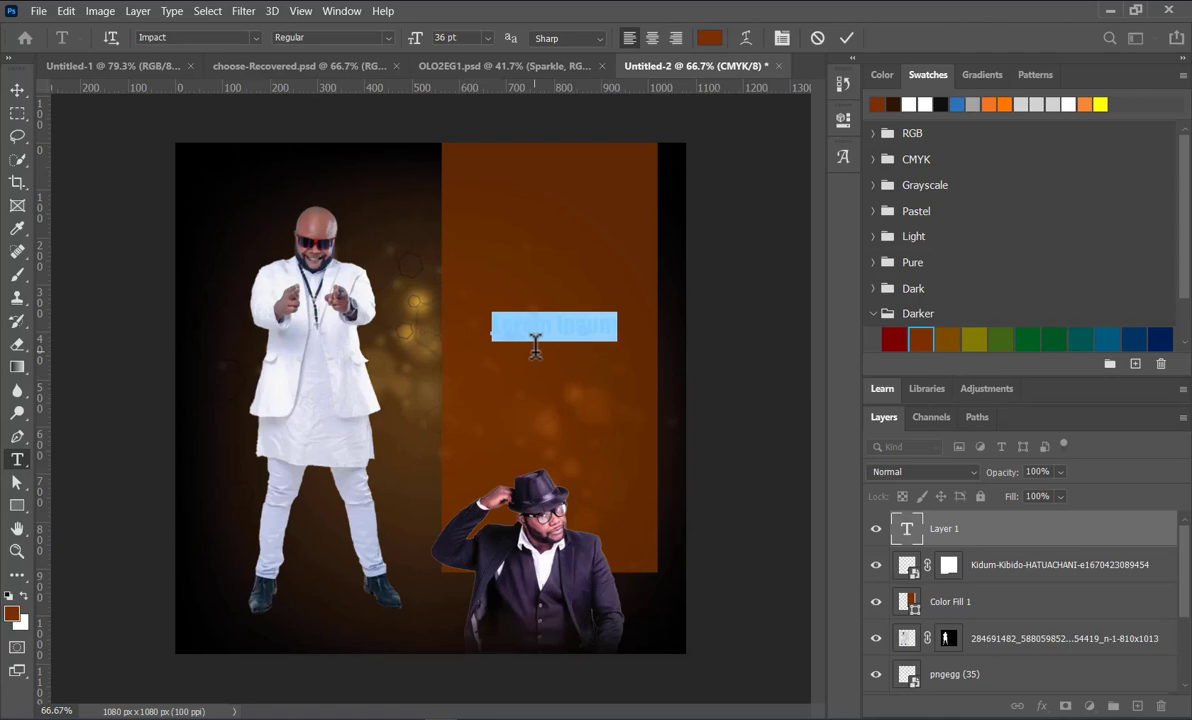
pyautogui.write('K')
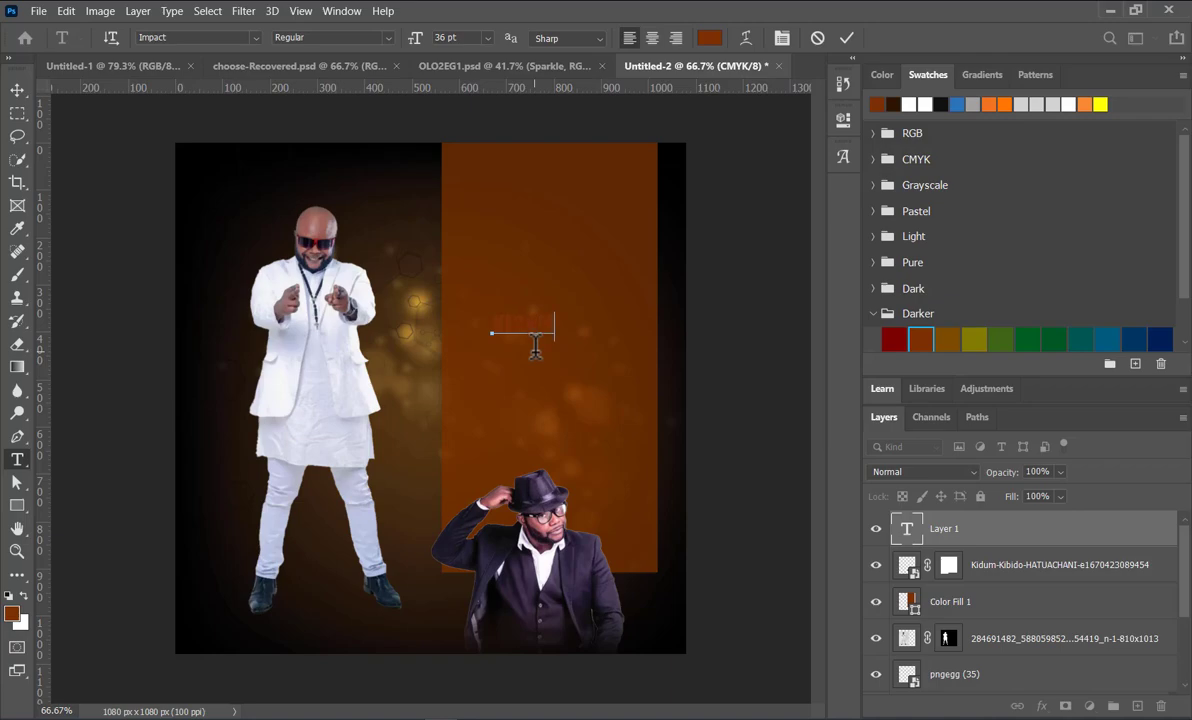
pyautogui.write('IDUM')
pyautogui.click(17, 89)
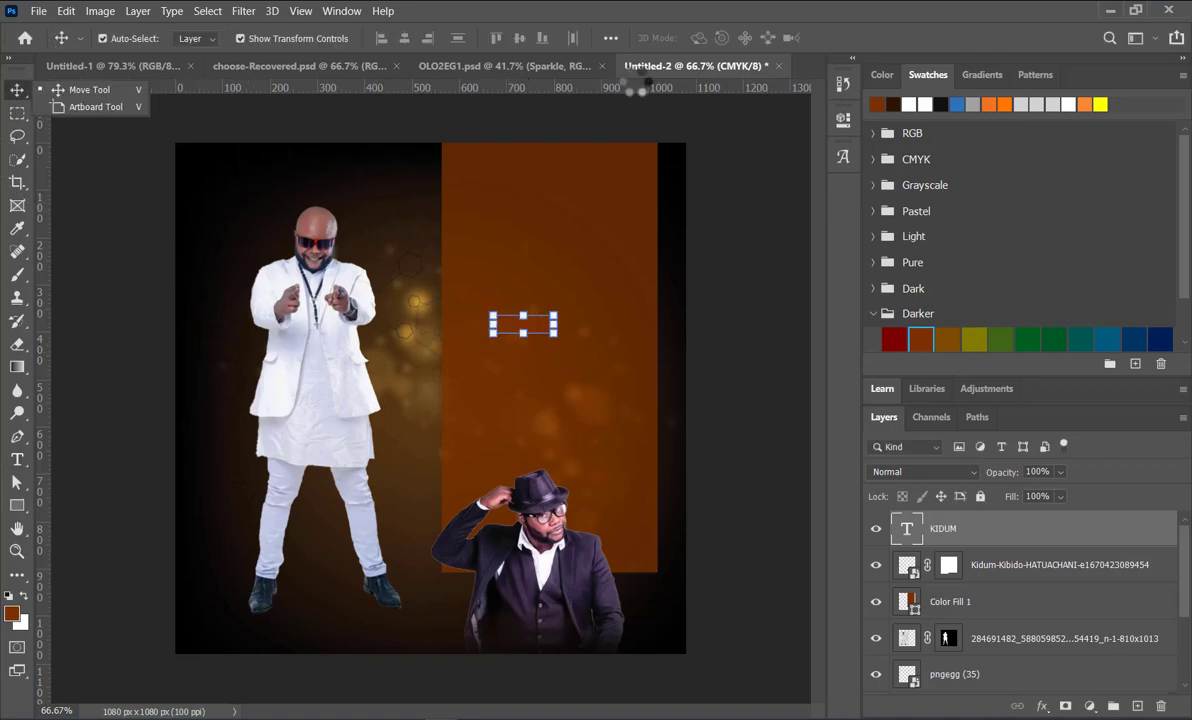
# Step: Color the KIDUM text white, enlarge it to about 310% and center it across the upper part of the panel
pyautogui.click(924, 104)
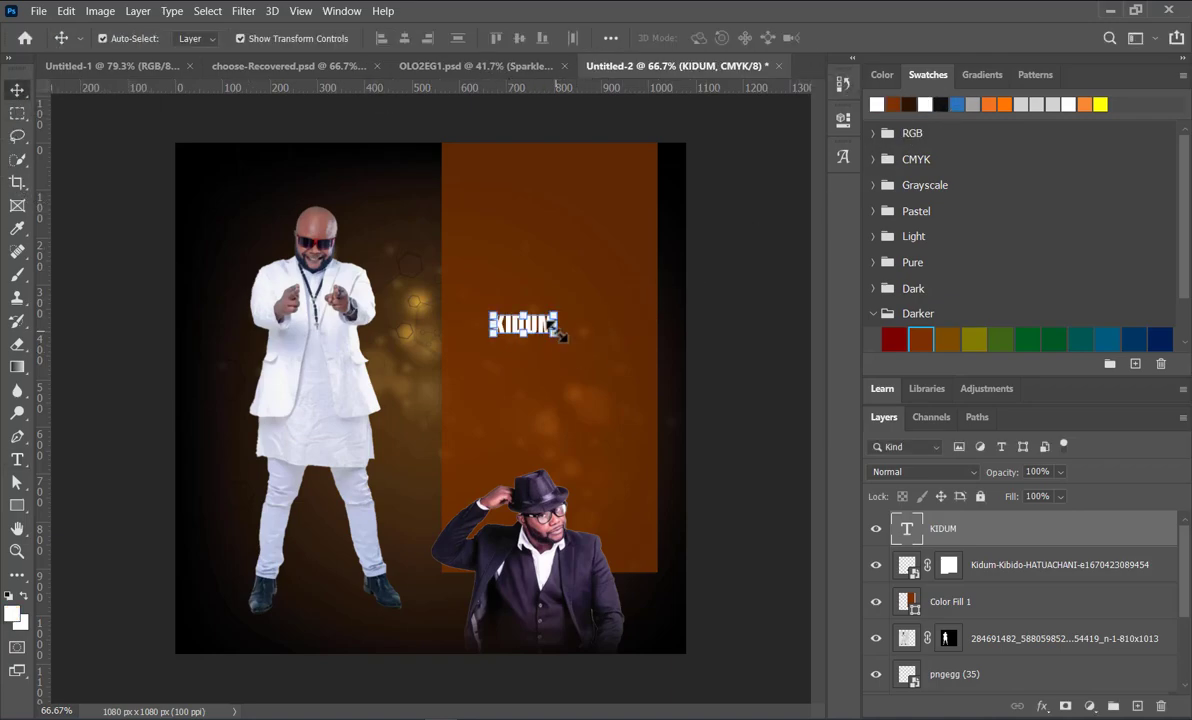
pyautogui.moveTo(560, 338); pyautogui.dragTo(679, 396)
pyautogui.moveTo(638, 328); pyautogui.dragTo(590, 270)
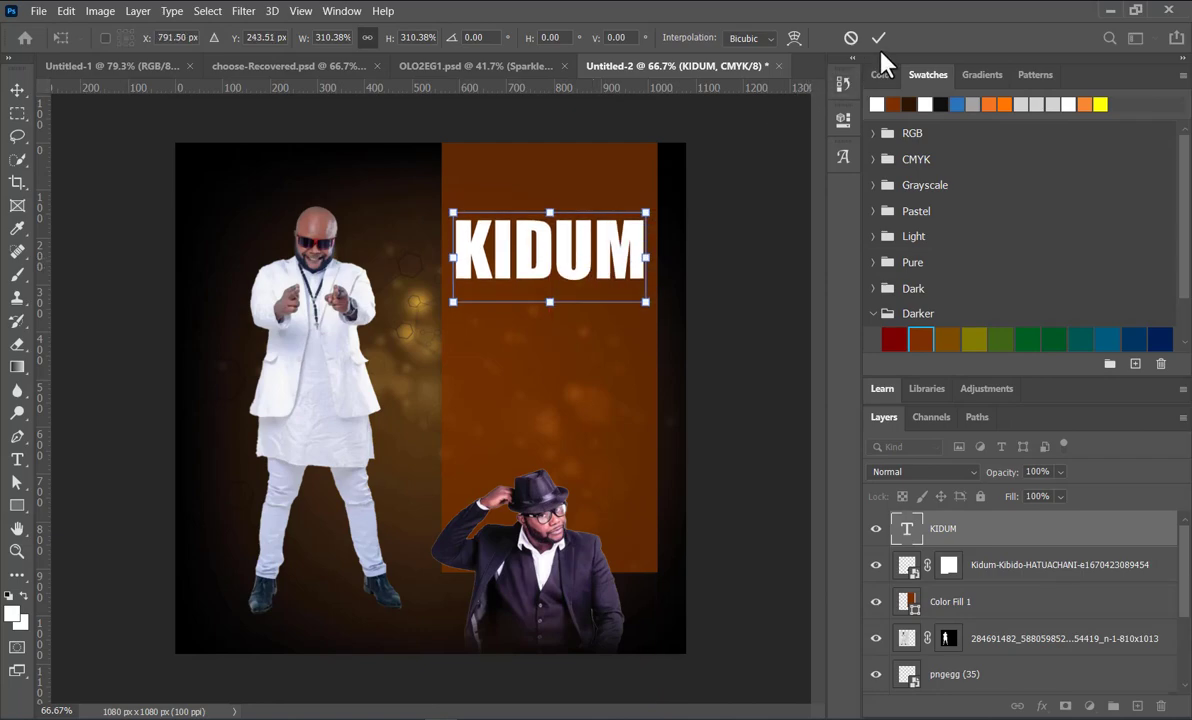
pyautogui.click(760, 236)
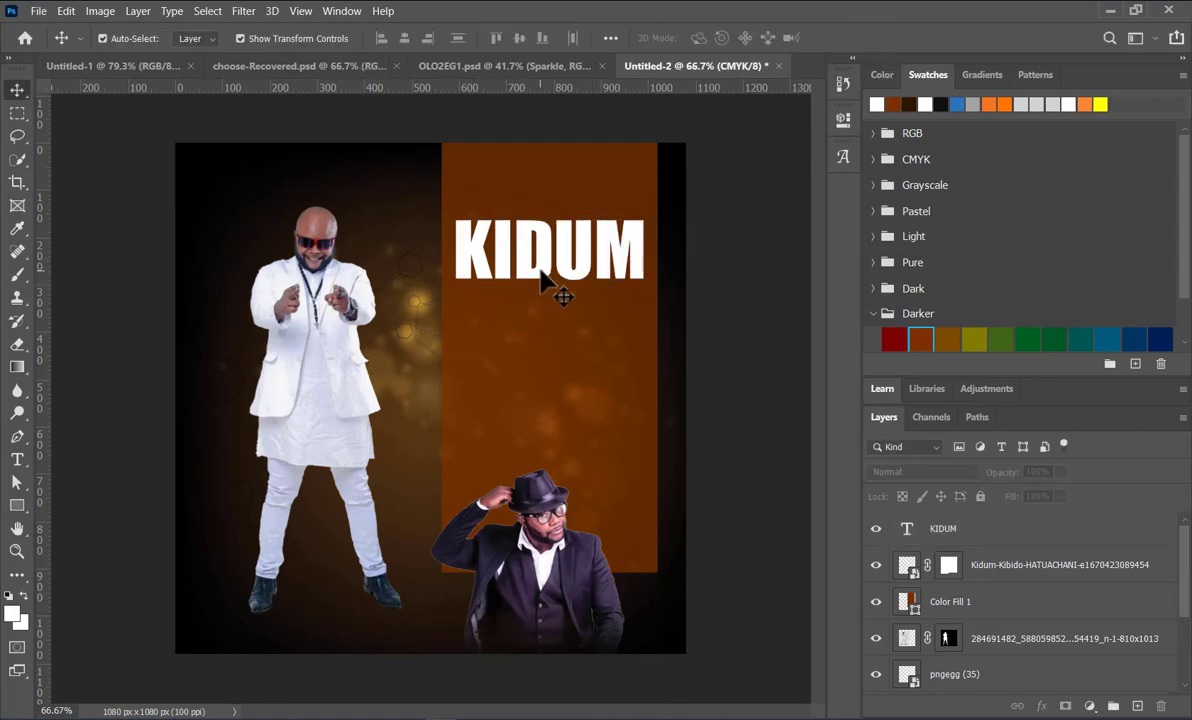
# Step: Duplicate the KIDUM title directly below the original and change the copy's text to "Live"
pyautogui.moveTo(541, 283); pyautogui.dragTo(538, 357)
pyautogui.click(842, 120)
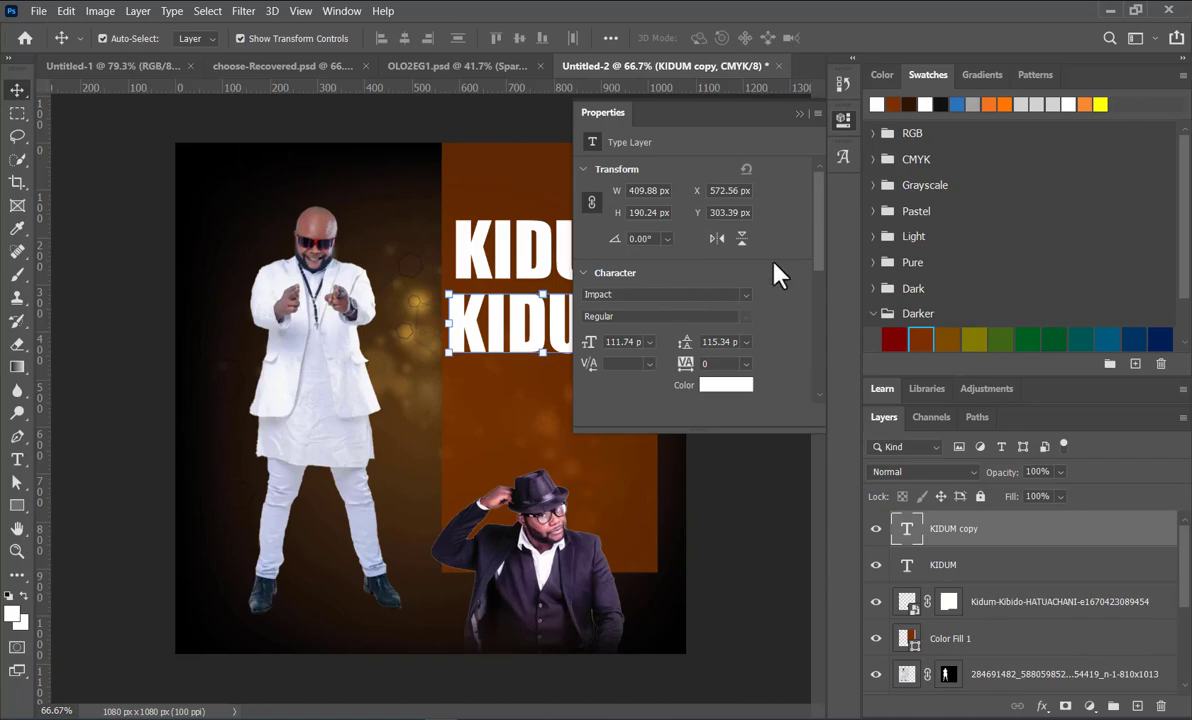
pyautogui.click(806, 114)
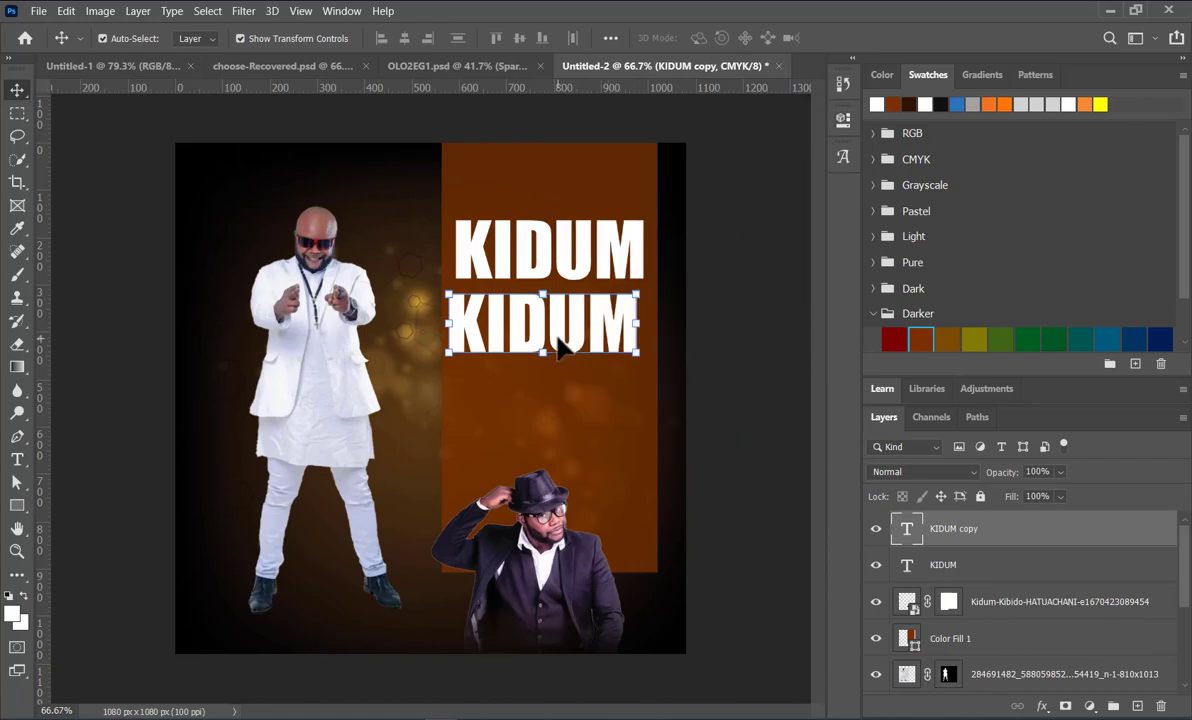
pyautogui.doubleClick(560, 345)
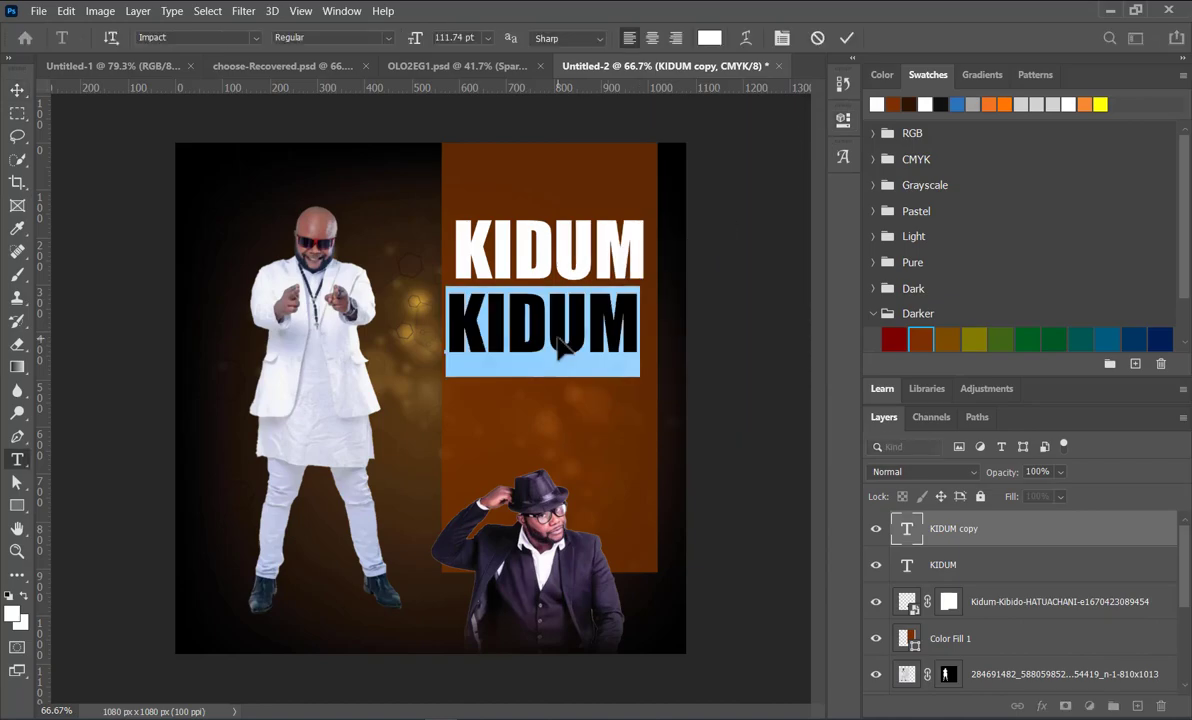
pyautogui.write('LIve')
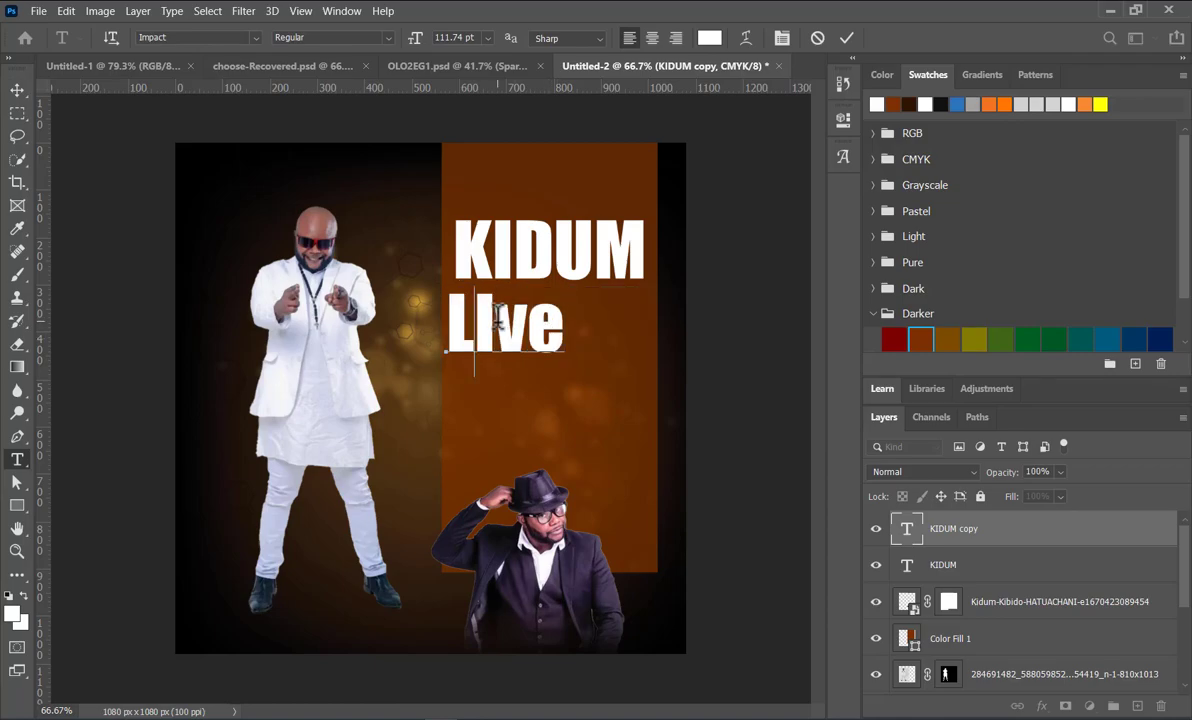
pyautogui.press('Delete')
pyautogui.write('i')
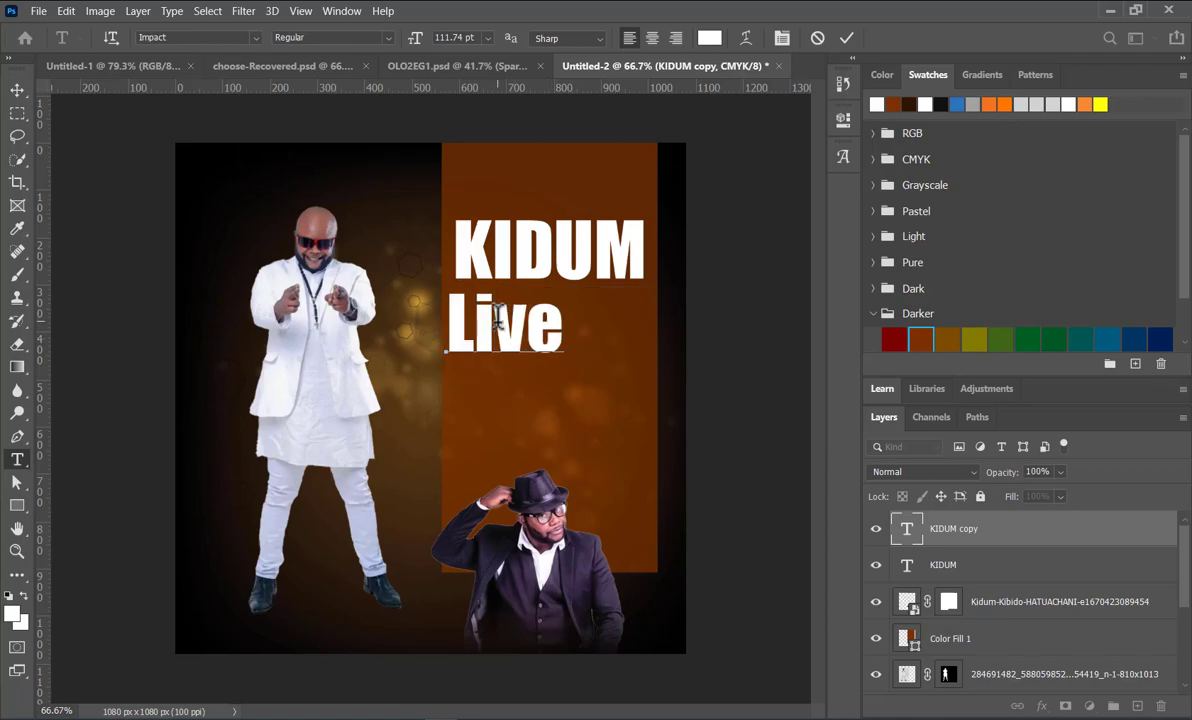
pyautogui.click(846, 38)
# Step: Change the font of the Live text to Great Vibes Regular
pyautogui.press('v')
pyautogui.click(844, 119)
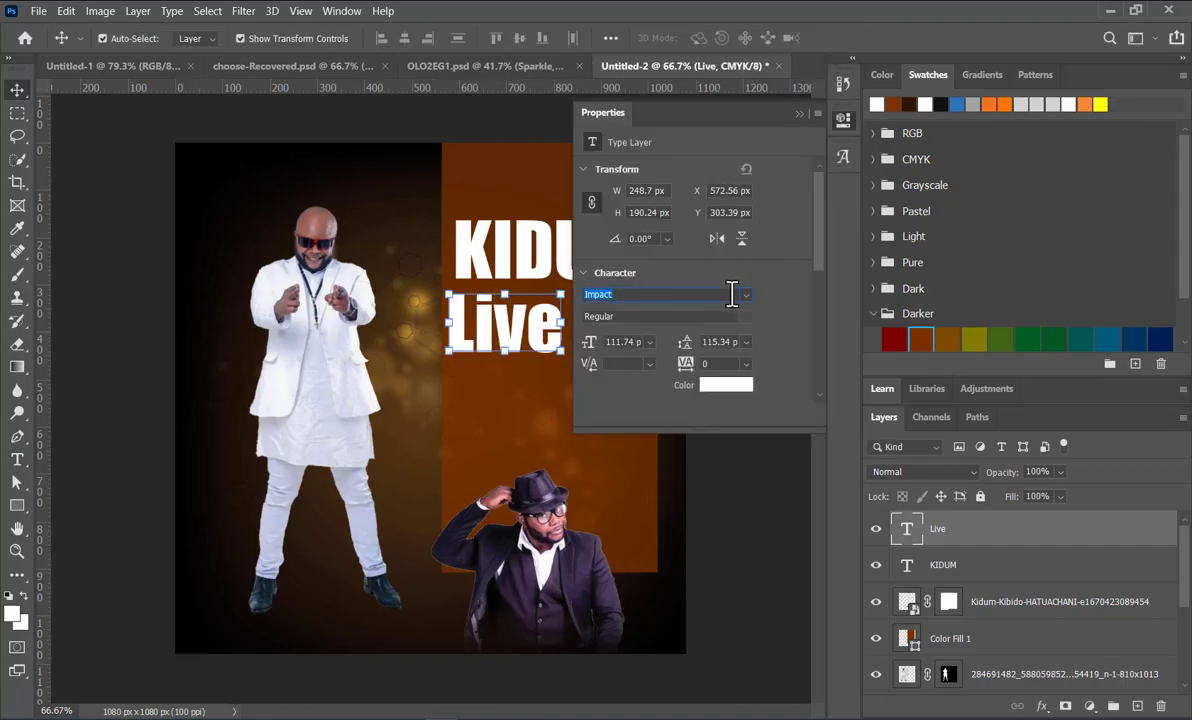
pyautogui.write('grea')
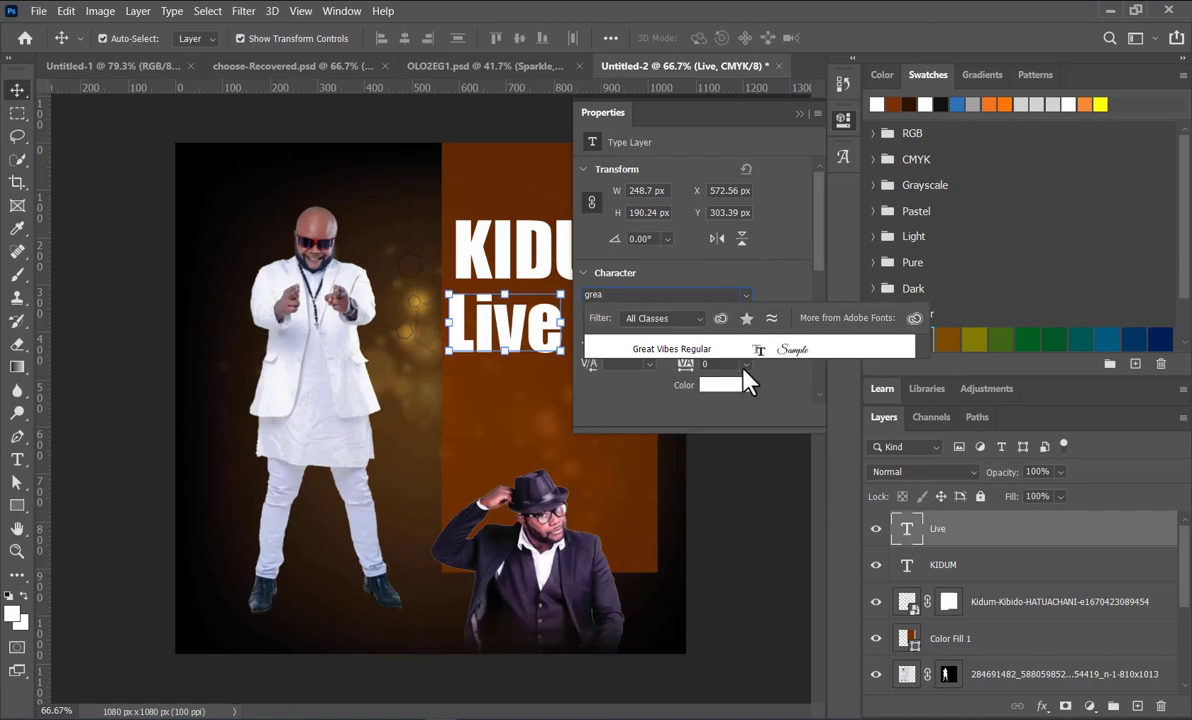
pyautogui.click(741, 350)
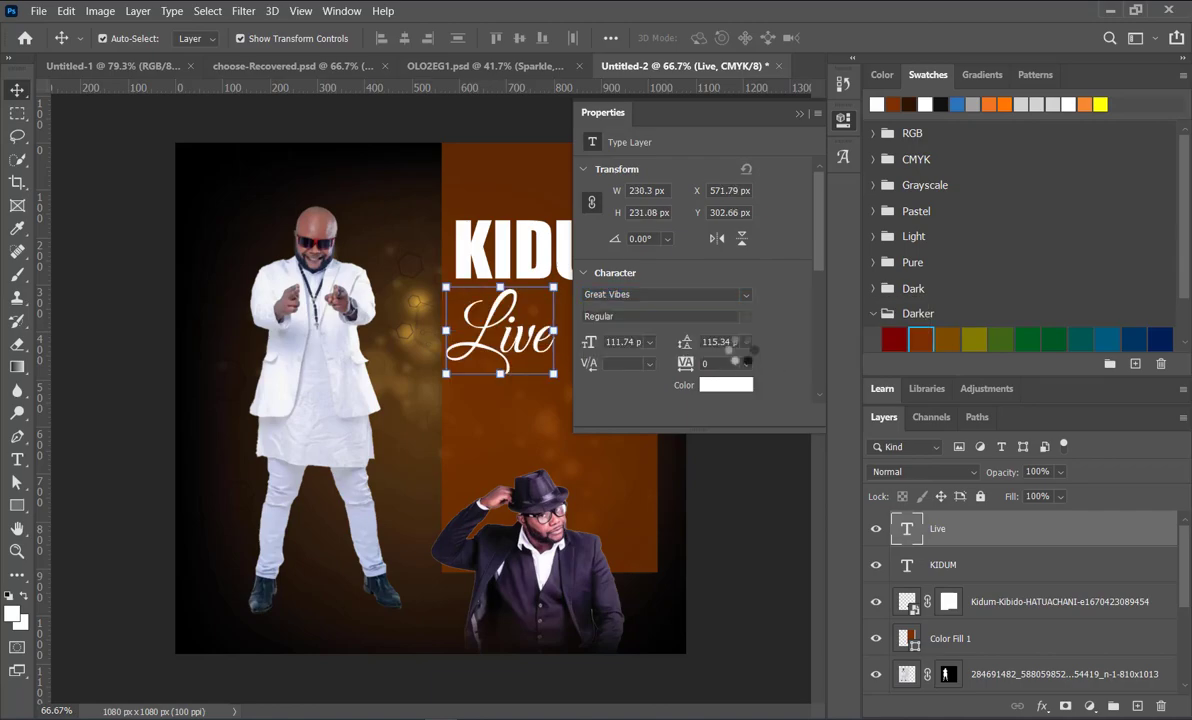
pyautogui.click(800, 116)
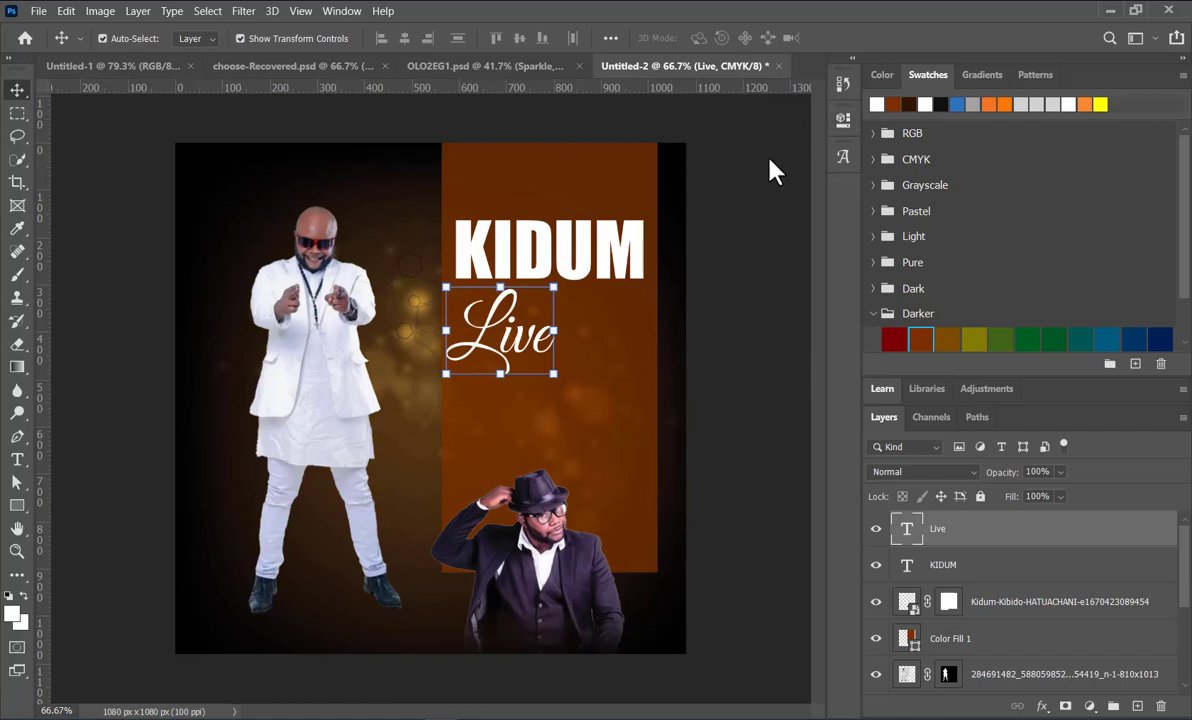
# Step: Enlarge the Live text to about 158% and position it so that it overlaps the lower part of KIDUM
pyautogui.moveTo(548, 283); pyautogui.dragTo(636, 238)
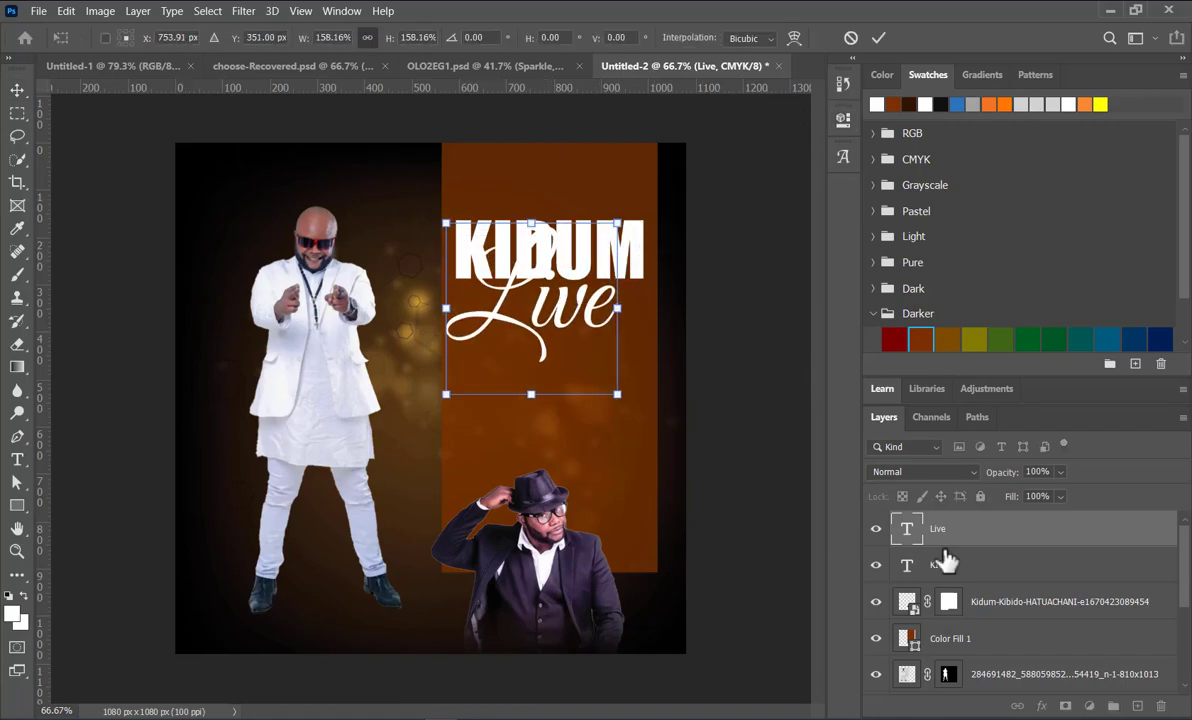
pyautogui.moveTo(562, 325); pyautogui.dragTo(563, 338)
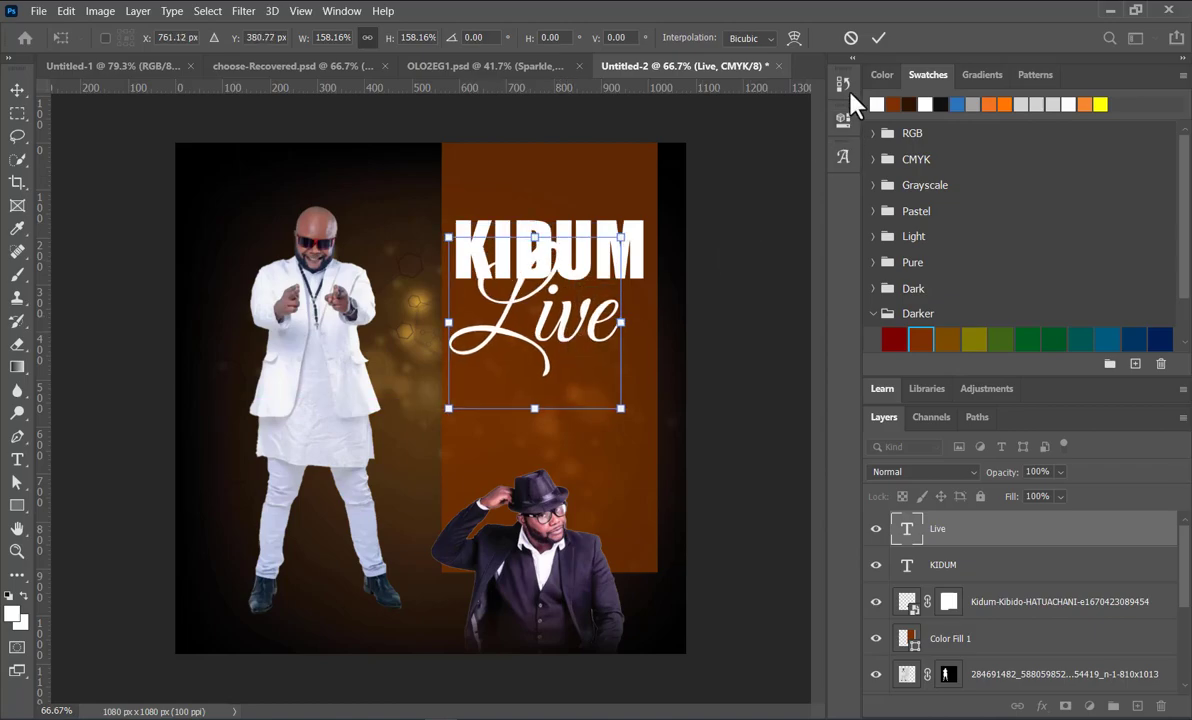
pyautogui.click(878, 39)
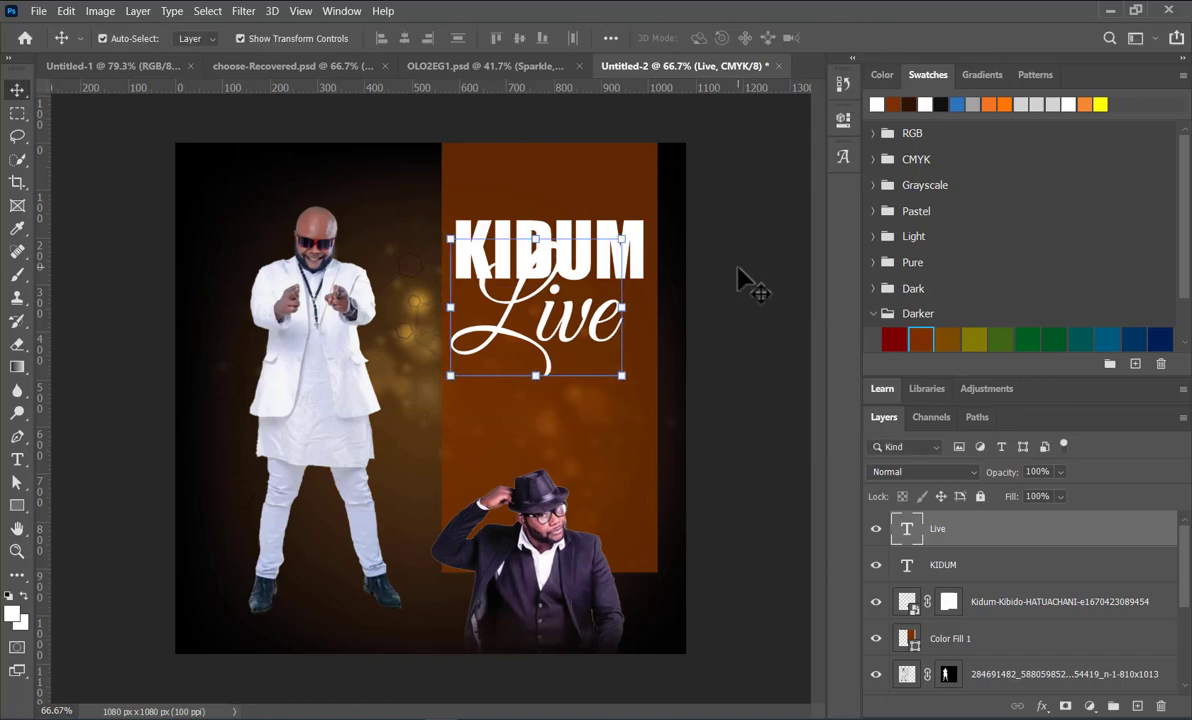
# Step: Color the Live text bright red
pyautogui.click(540, 345)
pyautogui.click(883, 75)
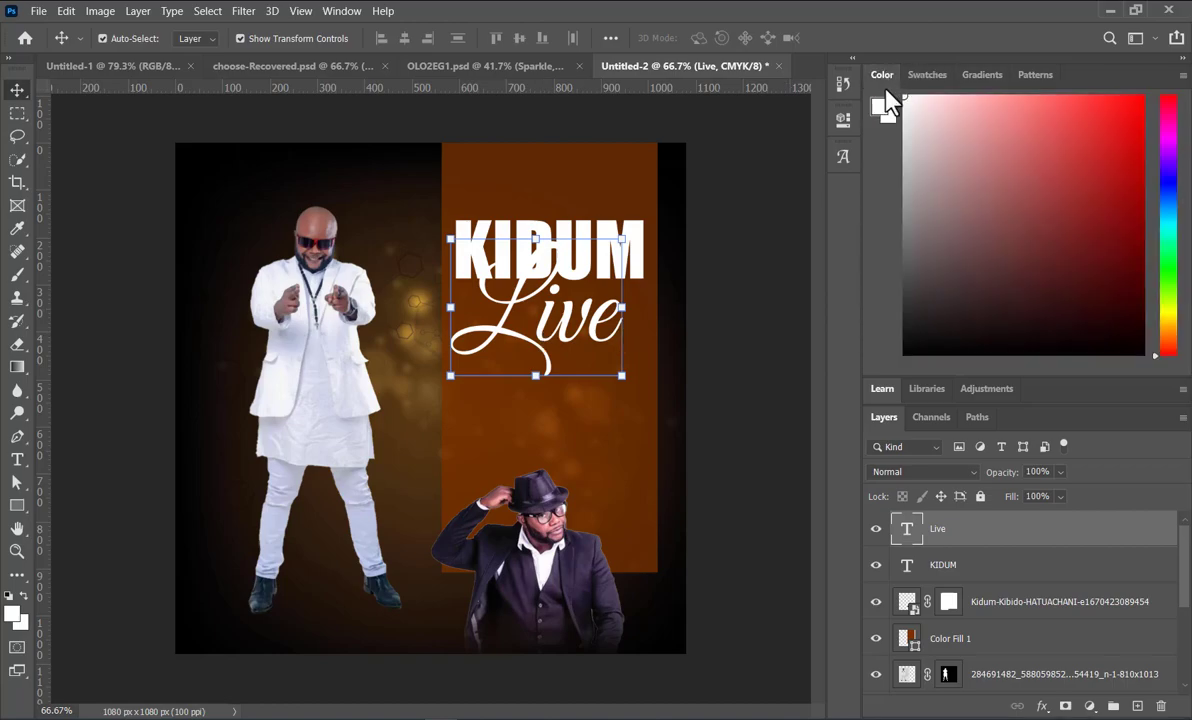
pyautogui.click(1132, 108)
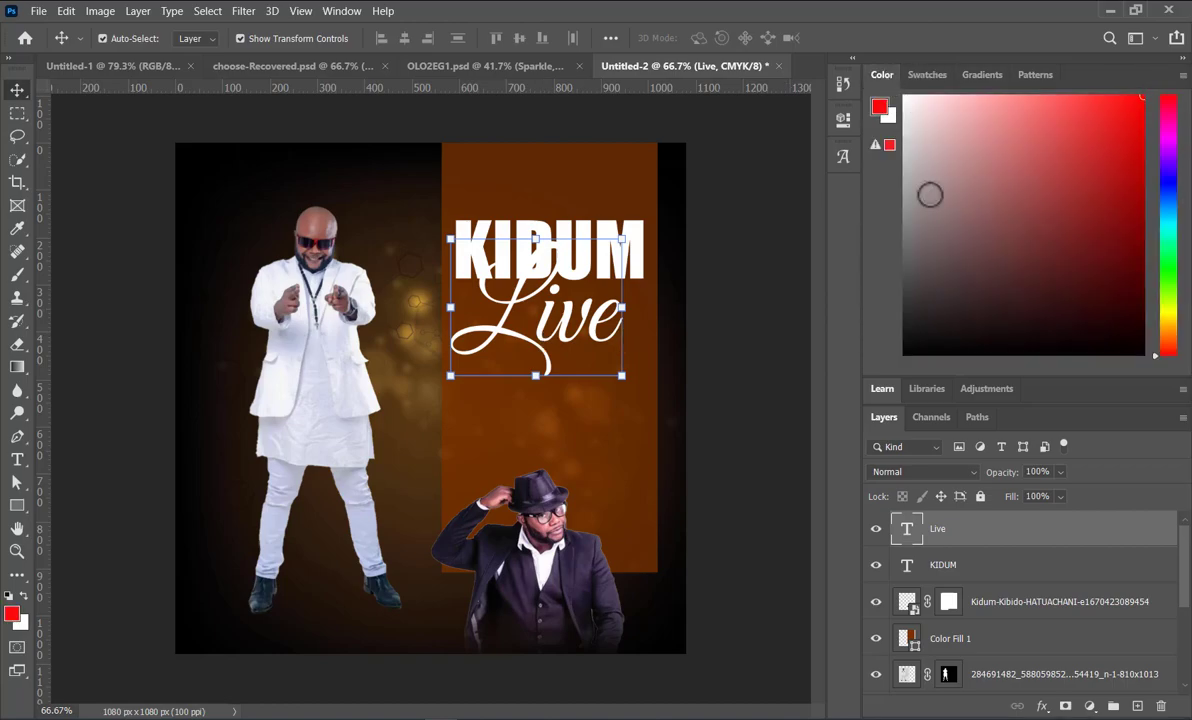
pyautogui.click(927, 74)
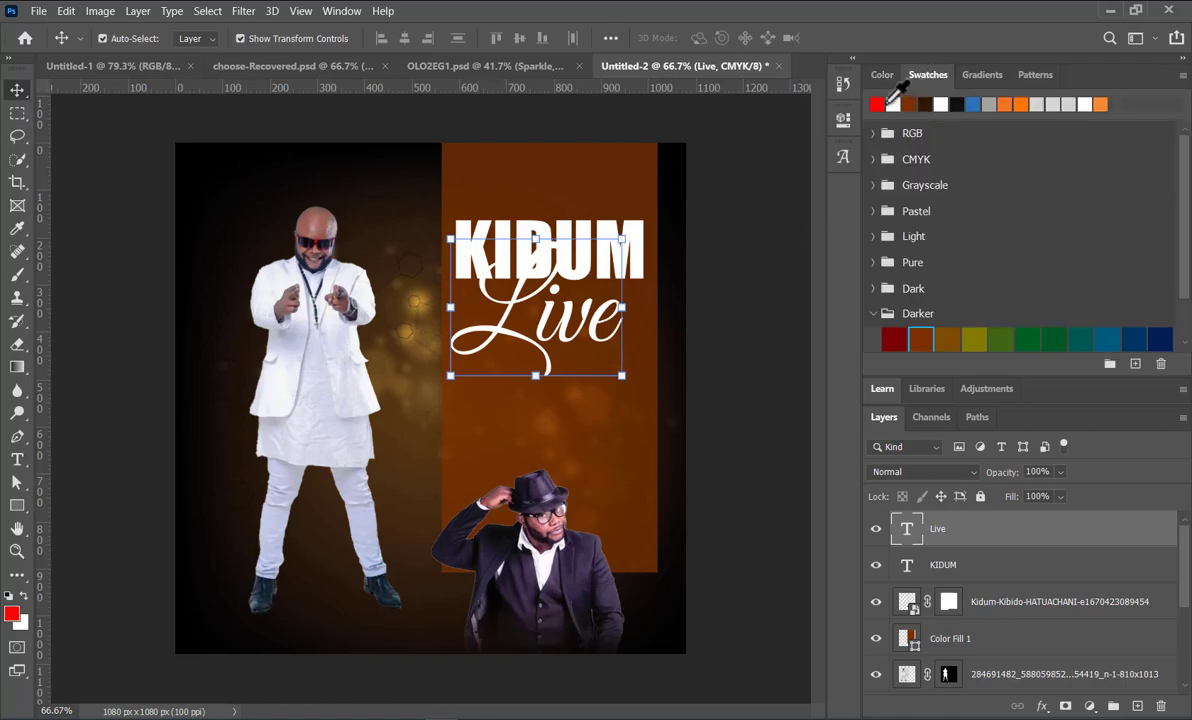
pyautogui.click(878, 104)
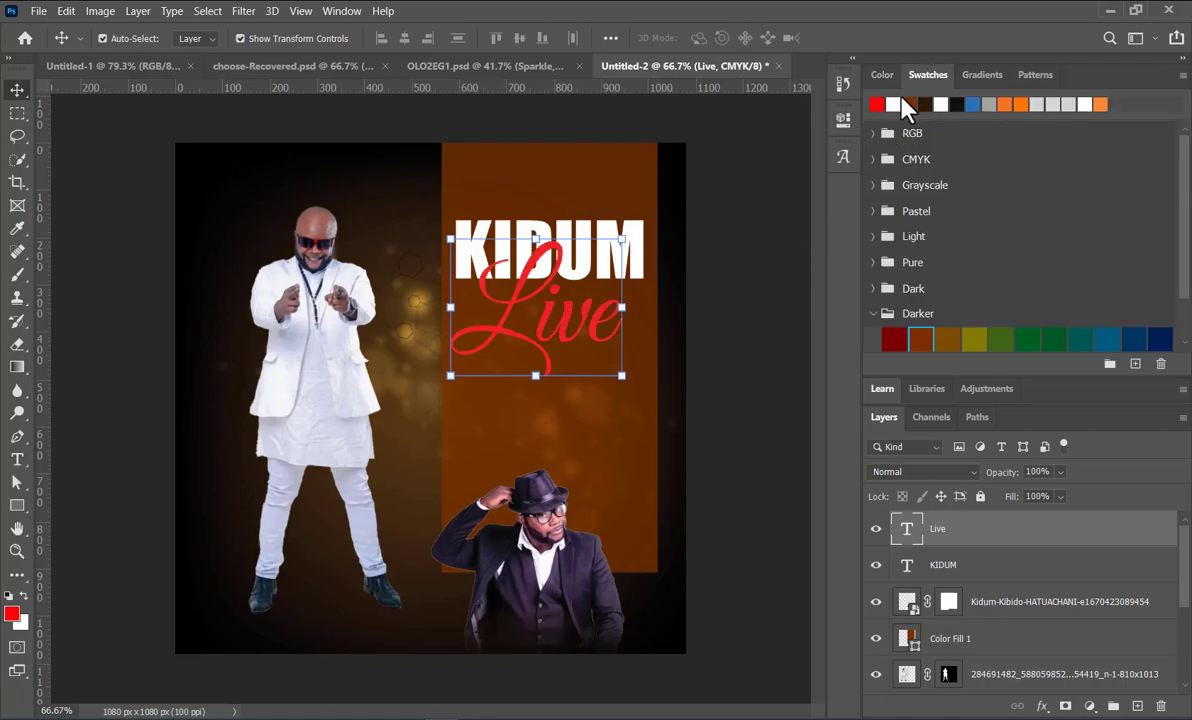
# Step: Add a white outside stroke of 2 px to the Live text layer
pyautogui.doubleClick(1033, 530)
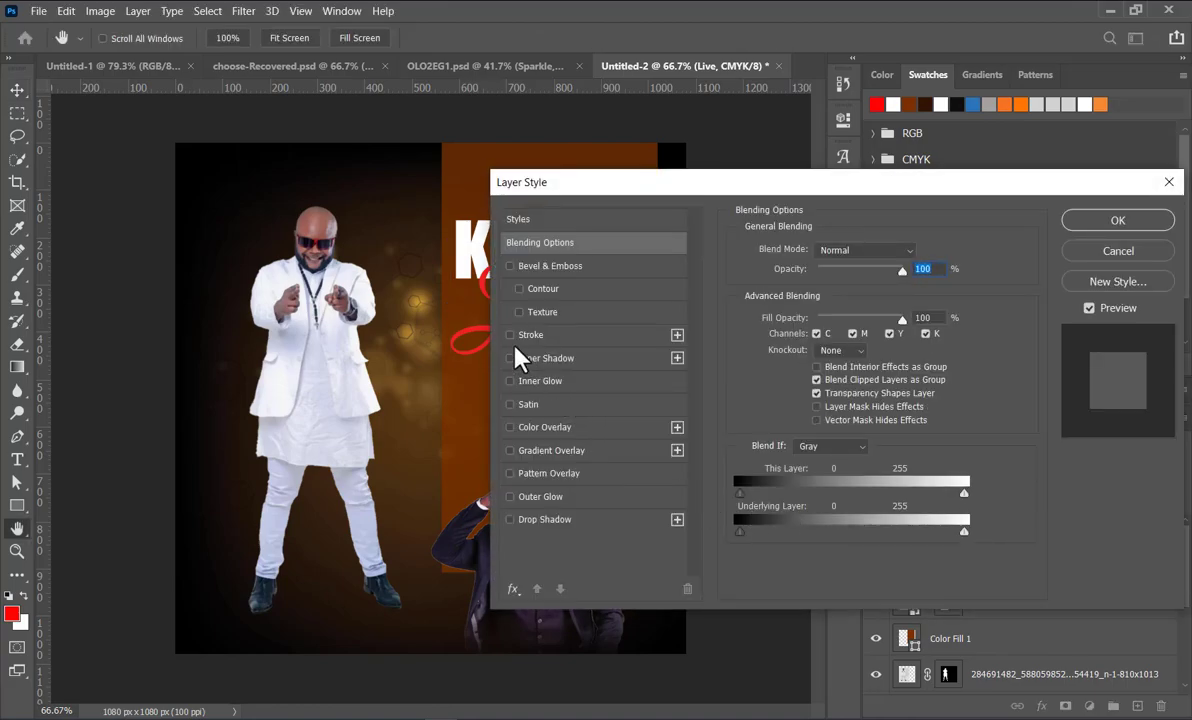
pyautogui.click(575, 337)
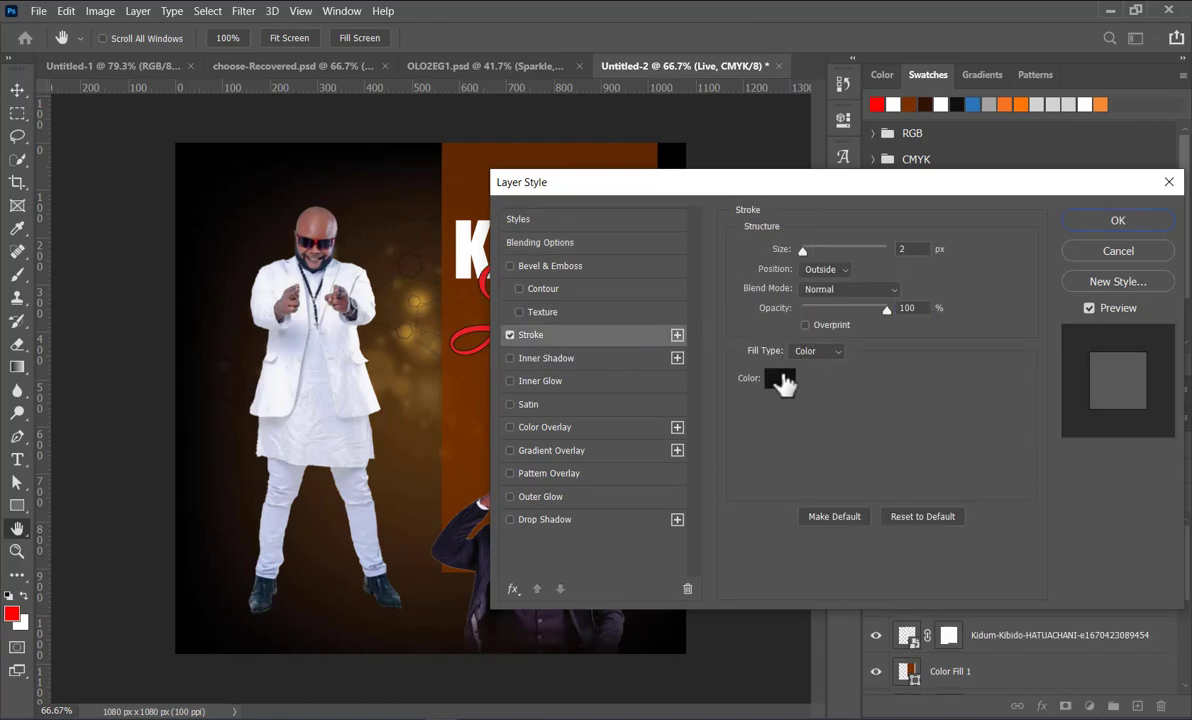
pyautogui.click(779, 377)
pyautogui.click(765, 351)
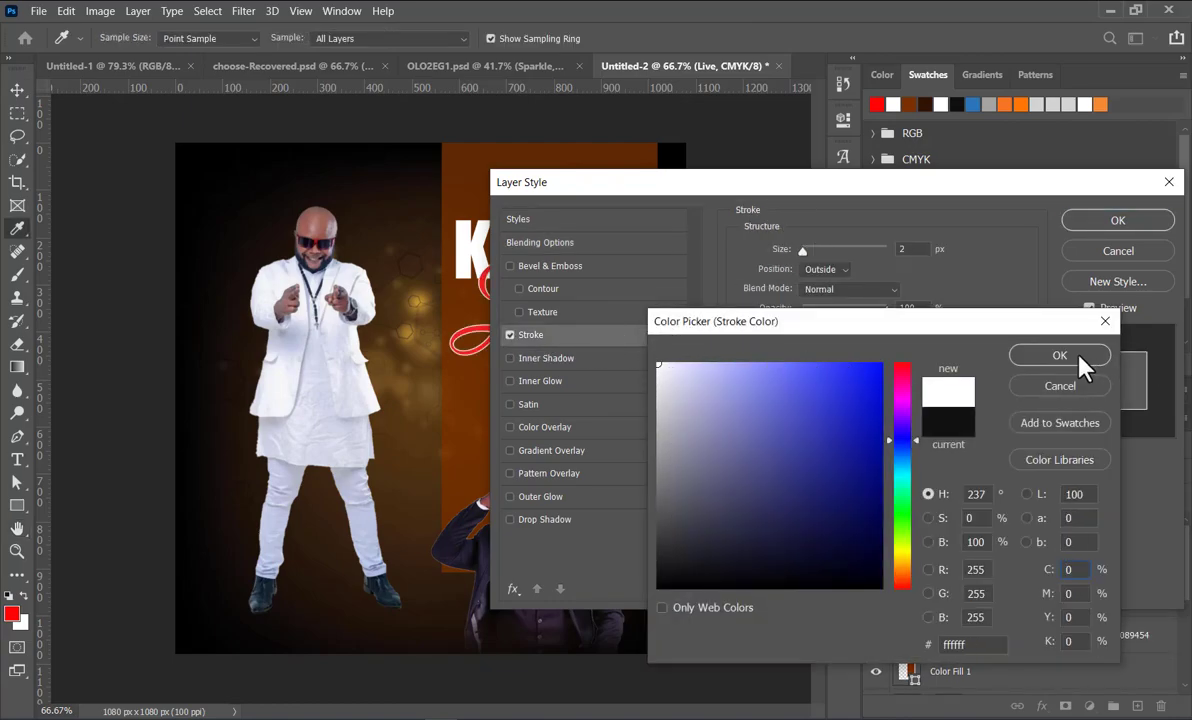
pyautogui.click(1082, 360)
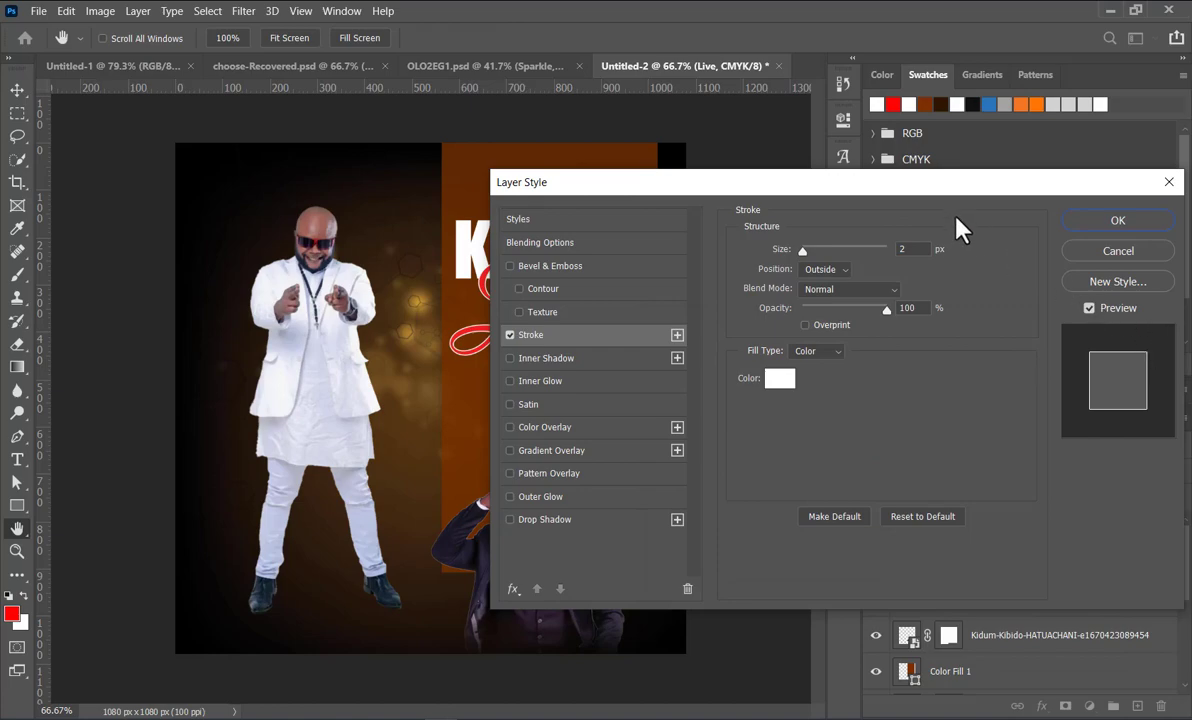
# Step: Increase the Live text's stroke size to 4 px, keep the stroke white and apply the layer style
pyautogui.moveTo(947, 197); pyautogui.dragTo(765, 400)
pyautogui.moveTo(718, 433); pyautogui.dragTo(708, 449)
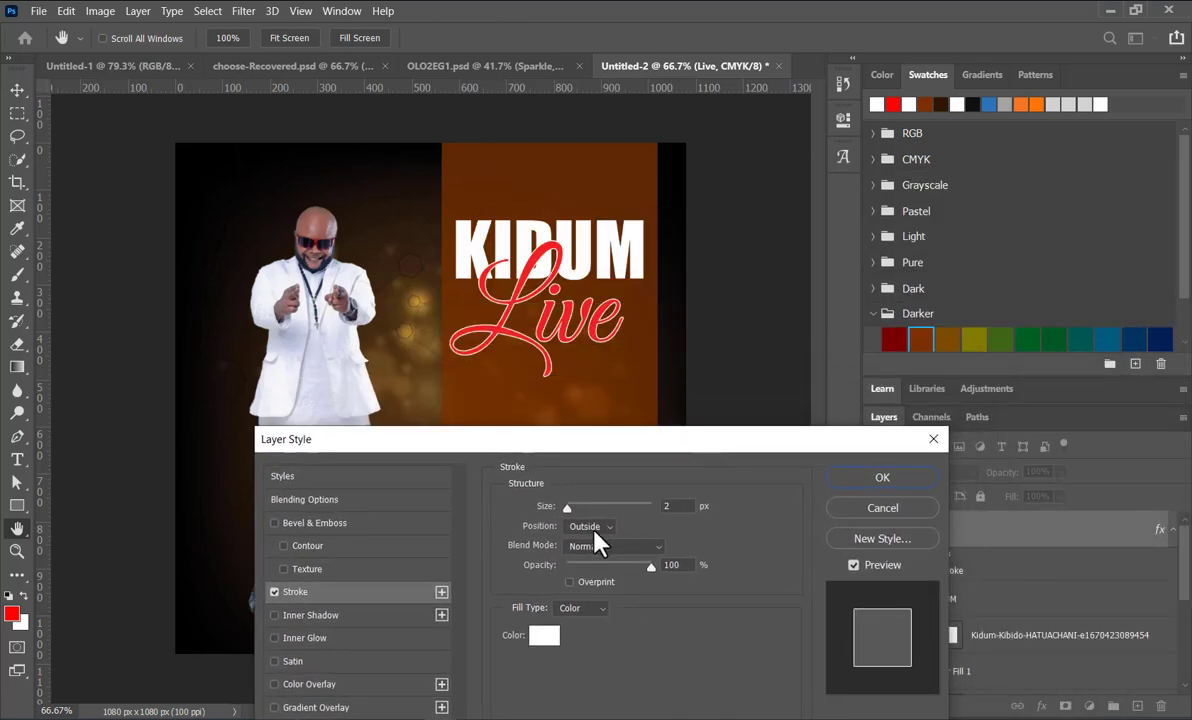
pyautogui.click(683, 508)
pyautogui.press('Up')
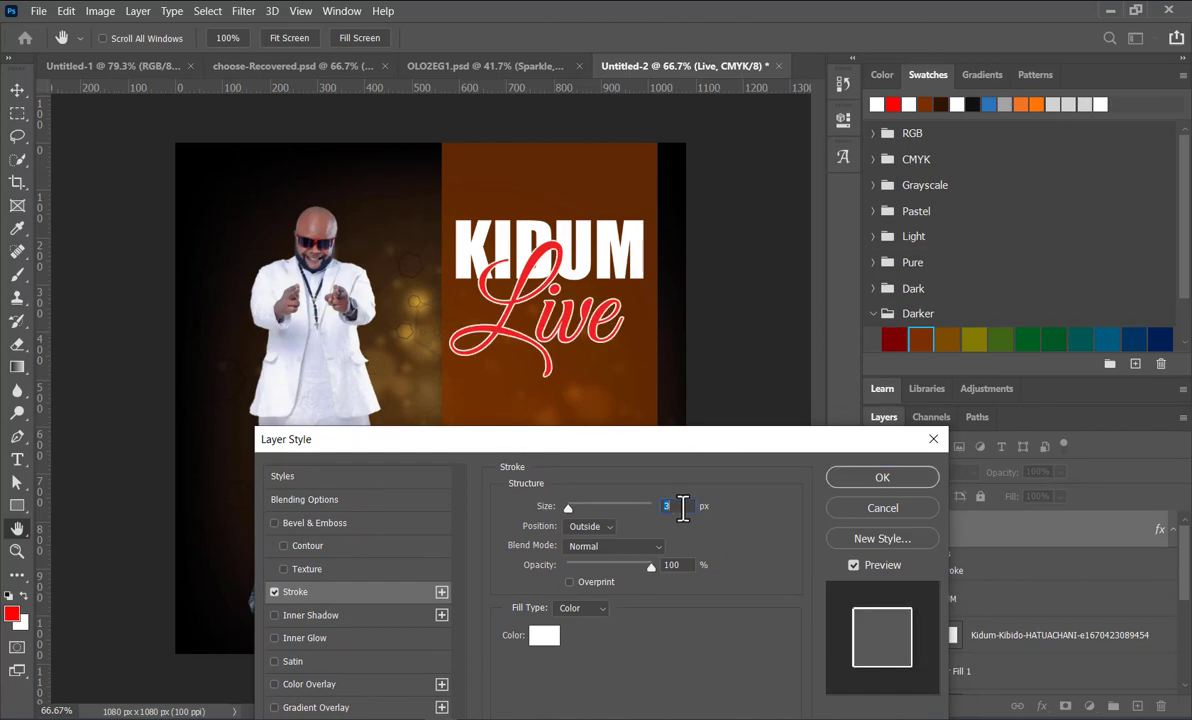
pyautogui.press('Up')
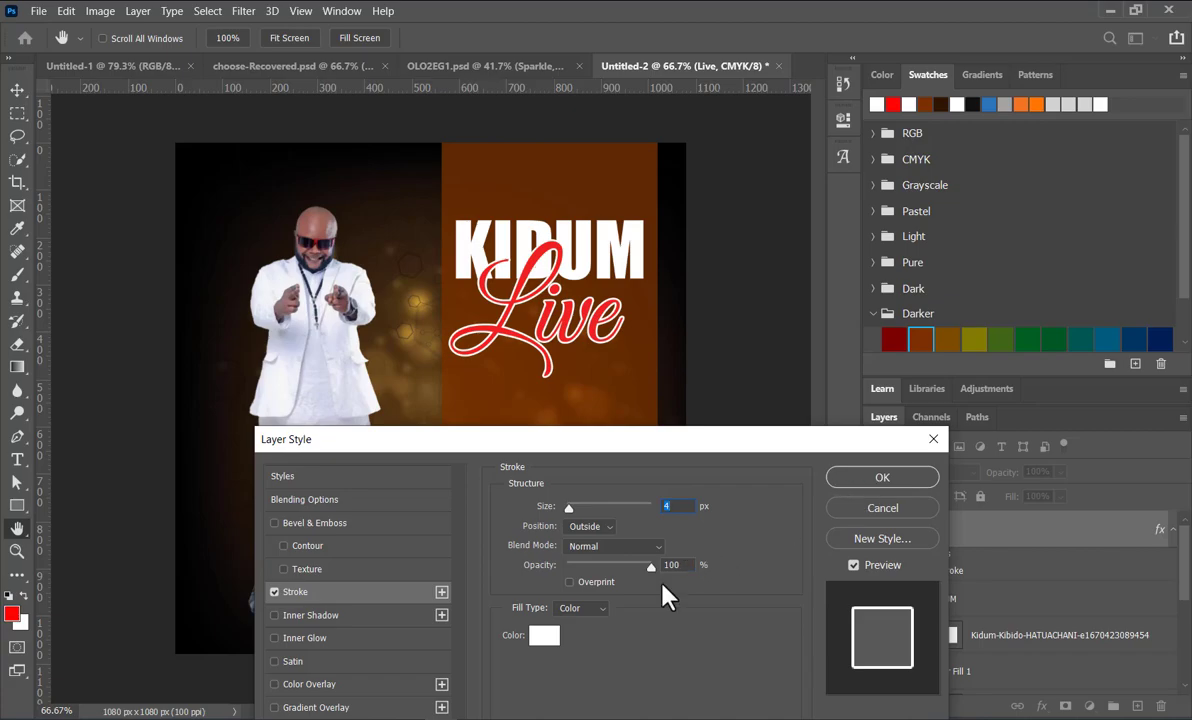
pyautogui.click(544, 636)
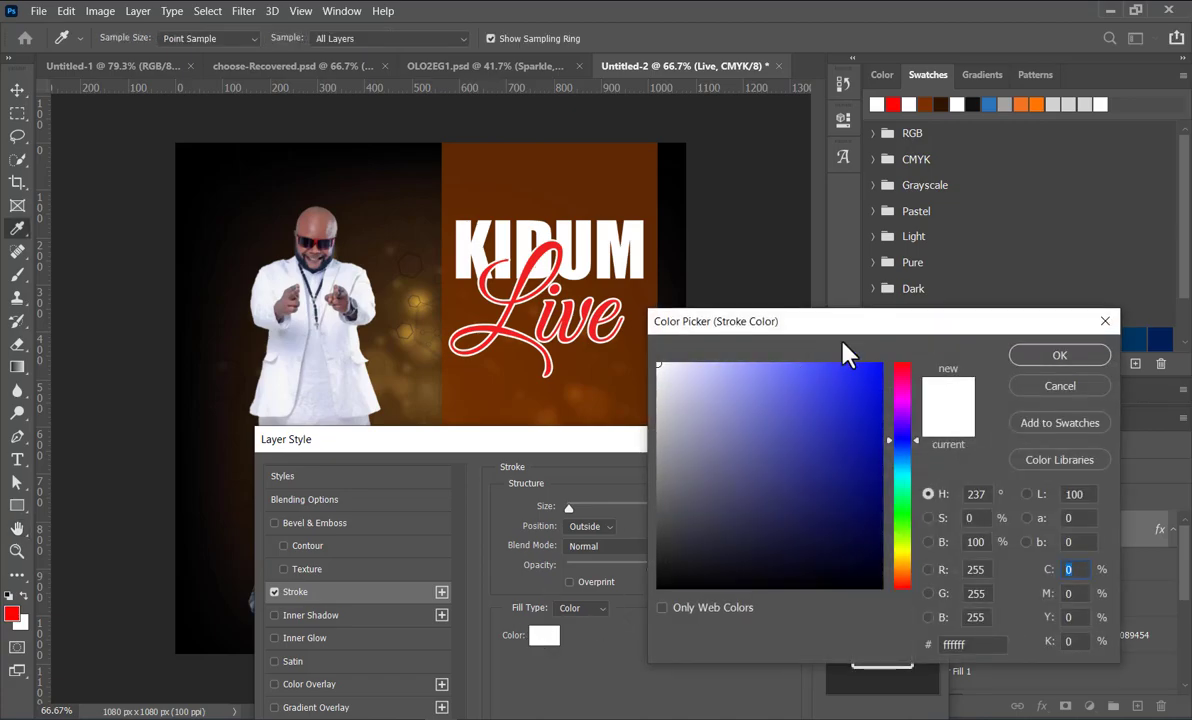
pyautogui.click(1062, 360)
pyautogui.click(894, 489)
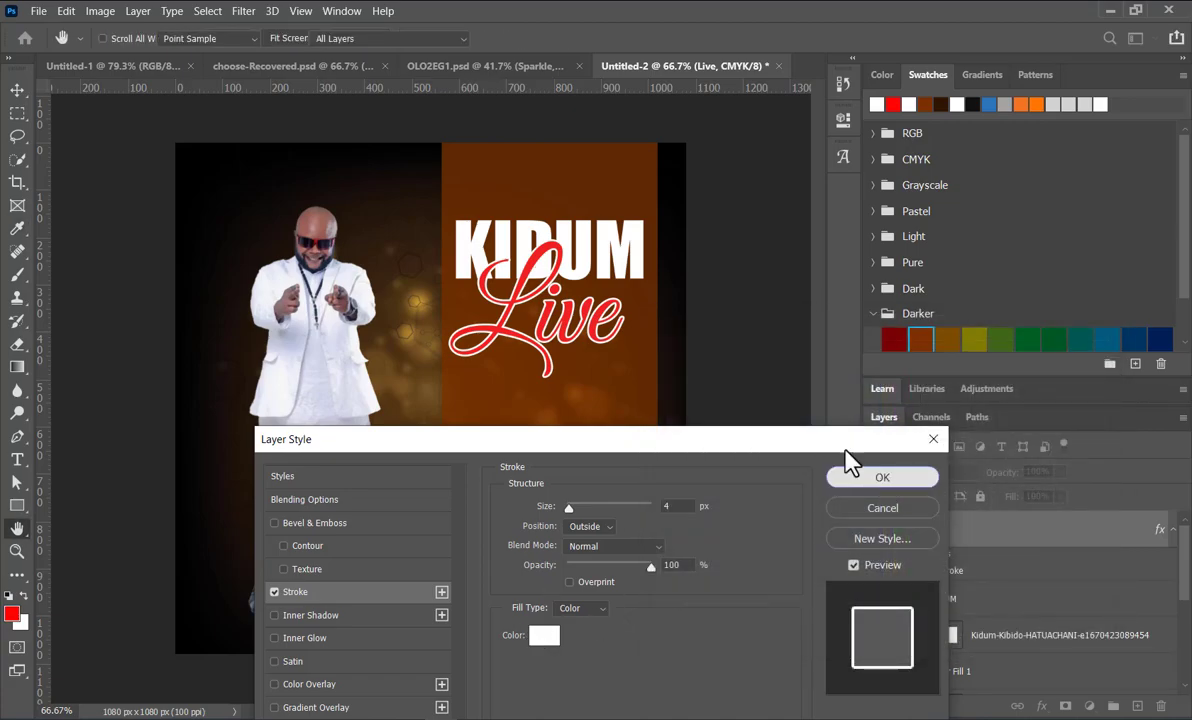
pyautogui.click(728, 384)
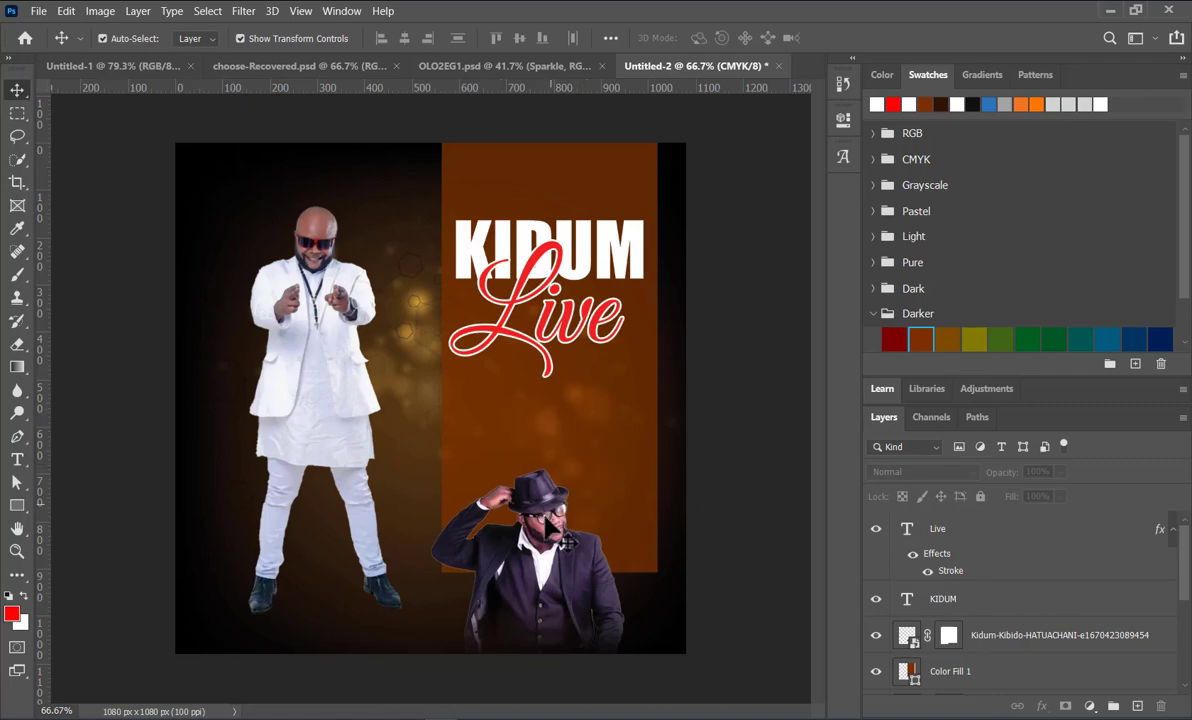
# Step: Move the cut-out man in the dark hat left so that he overlaps the panel's lower-left edge and the white-suited figure's legs
pyautogui.moveTo(553, 587); pyautogui.dragTo(436, 559)
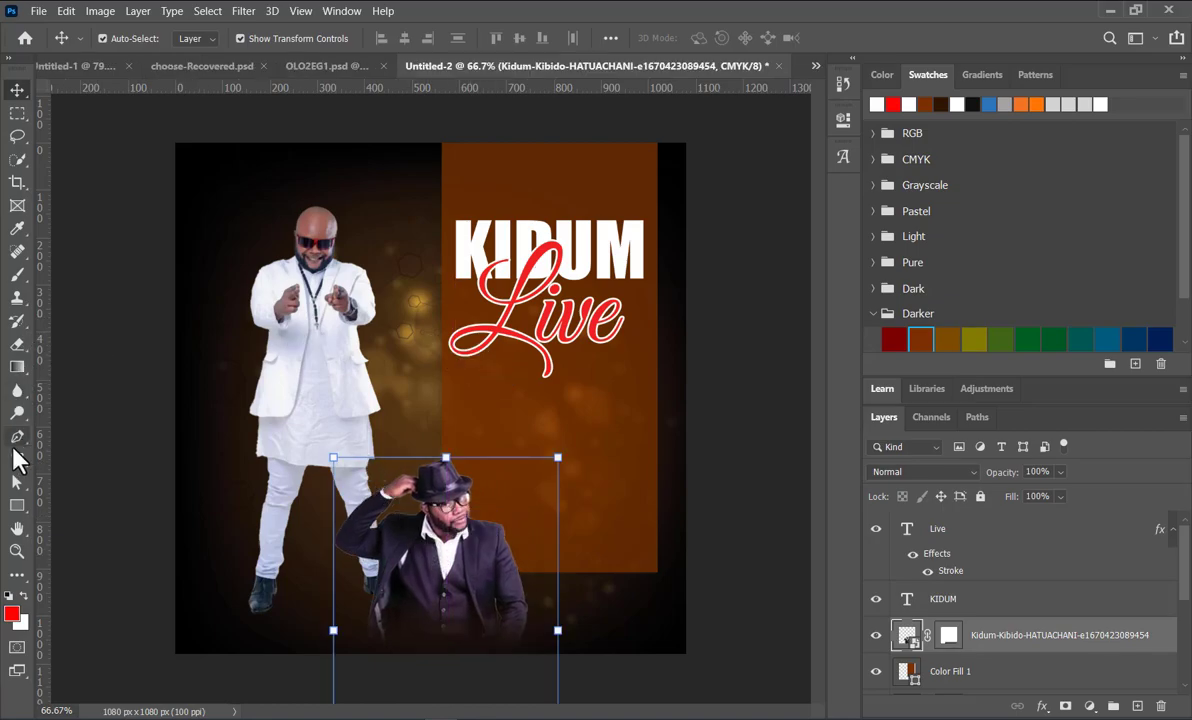
pyautogui.click(591, 250)
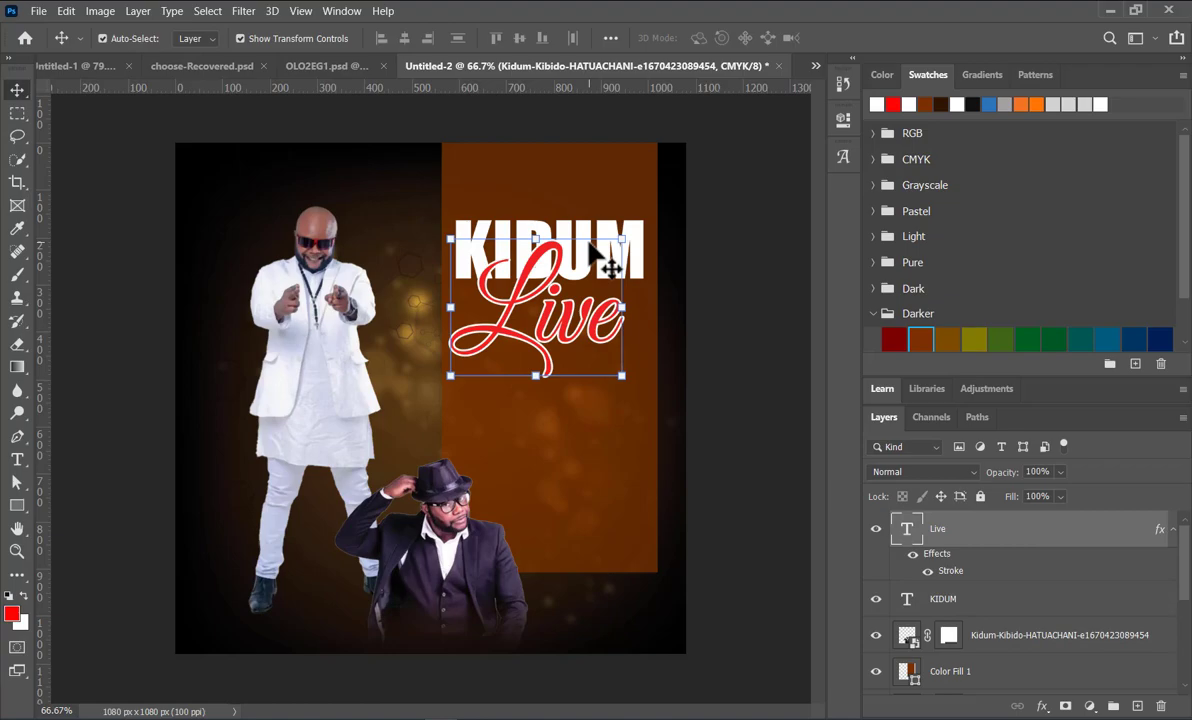
pyautogui.hotkey('ctrl', 't')
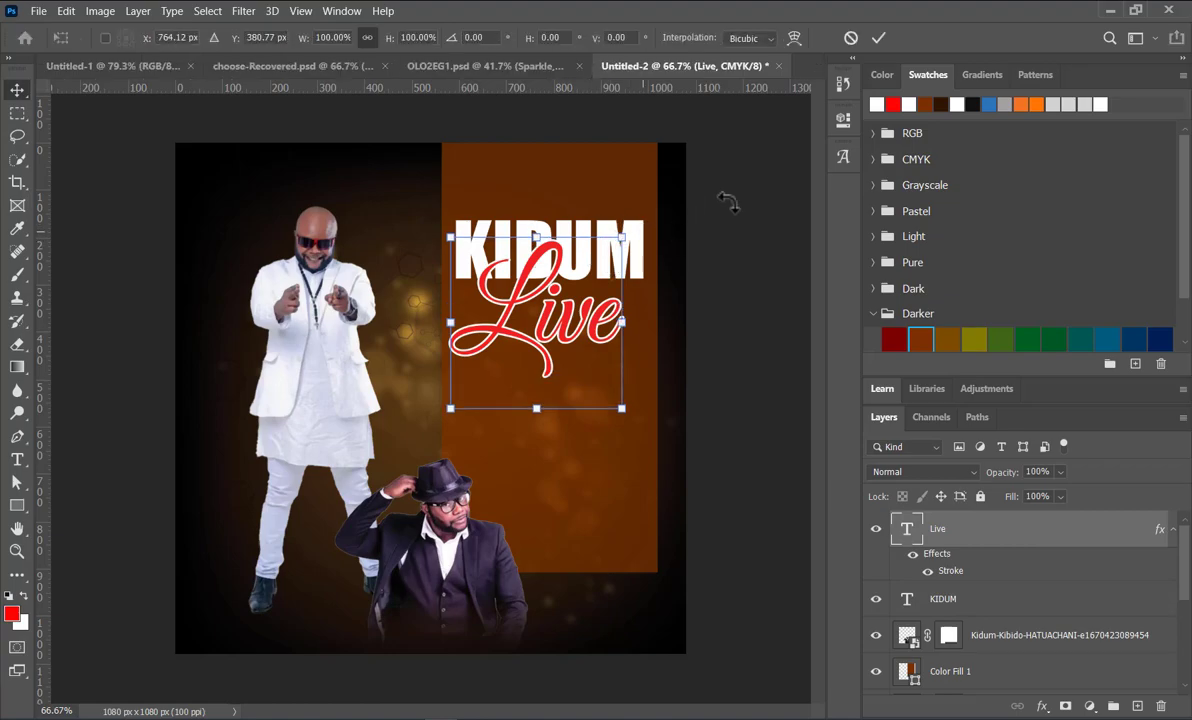
pyautogui.click(878, 38)
# Step: Duplicate the KIDUM title below the Live text and change the copy's text to "ENTERTAINMENT BY"
pyautogui.moveTo(652, 239); pyautogui.dragTo(620, 420)
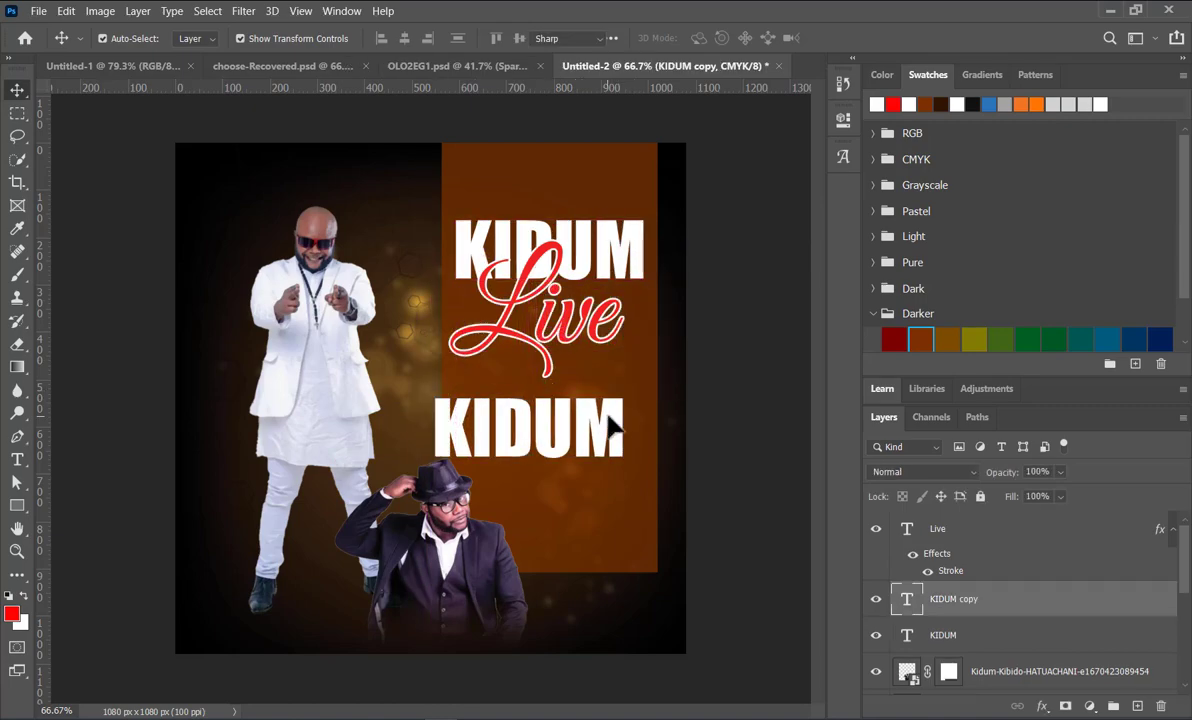
pyautogui.doubleClick(612, 428)
pyautogui.write('e')
pyautogui.press('BackSpace')
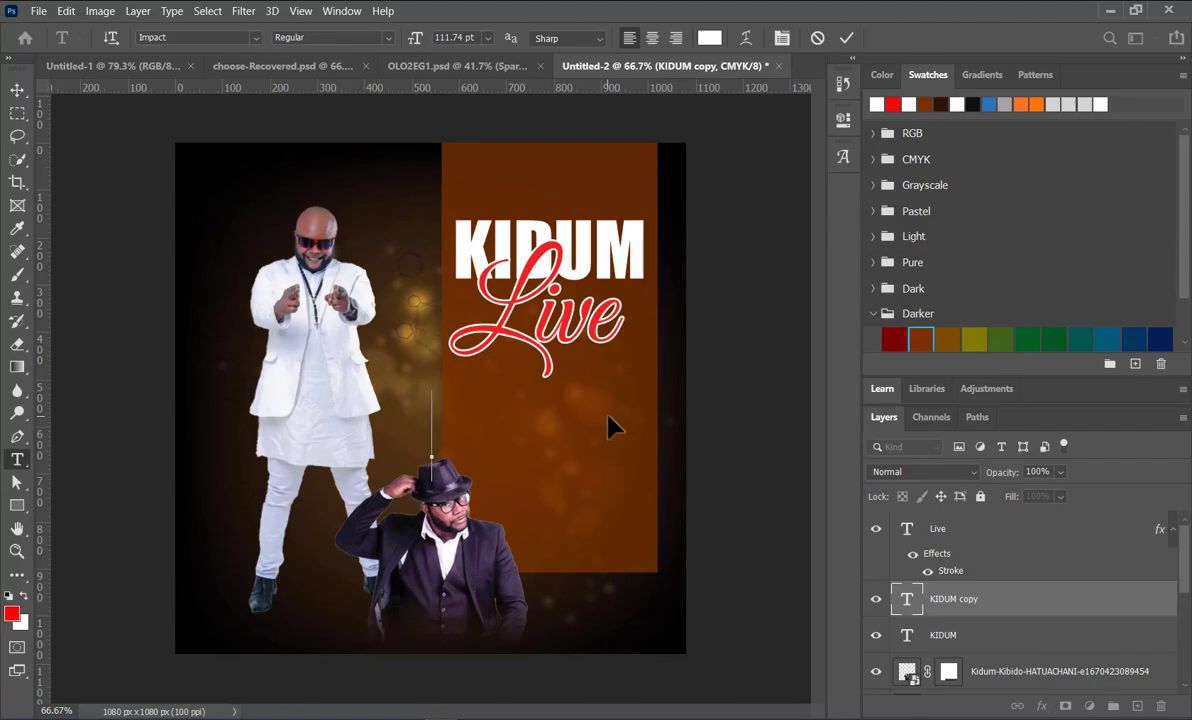
pyautogui.write('ENTRER')
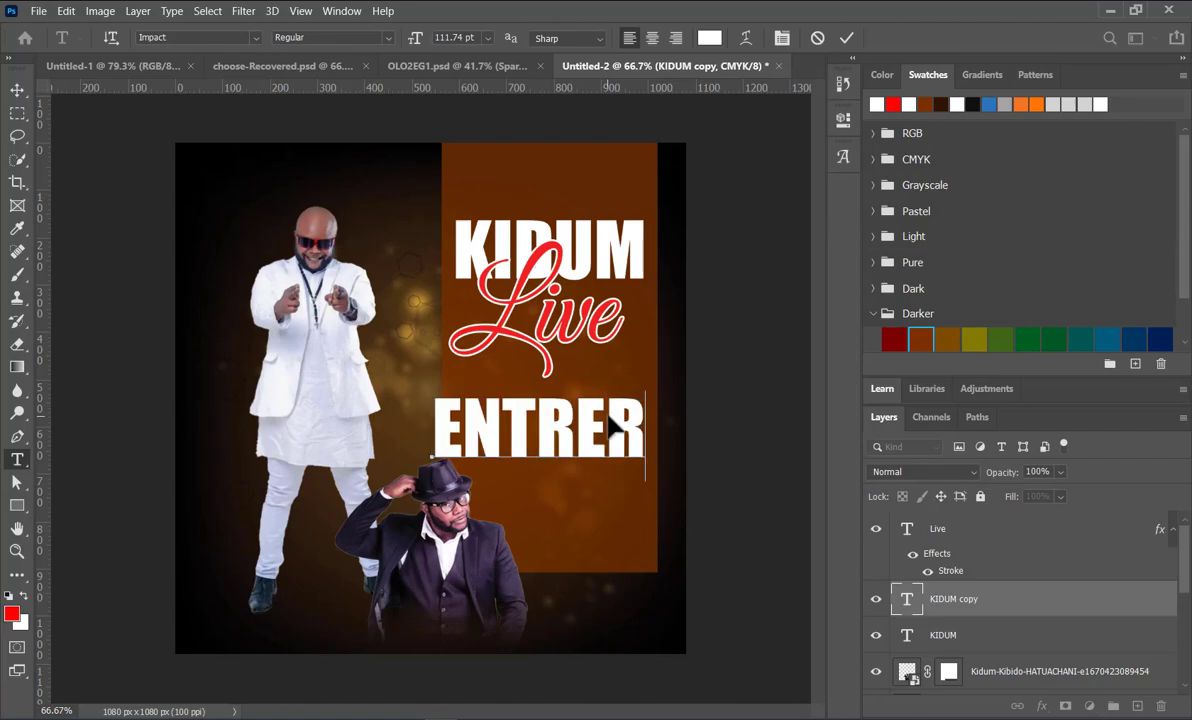
pyautogui.press('BackSpace')
pyautogui.press('BackSpace')
pyautogui.press('BackSpace')
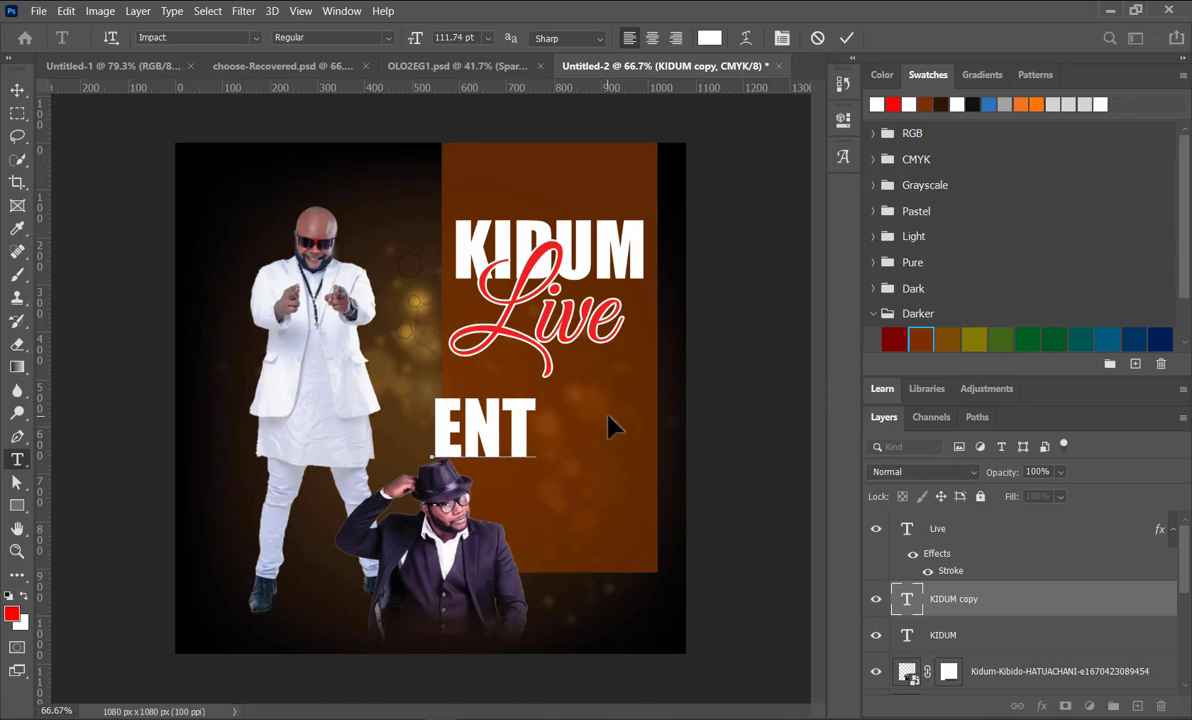
pyautogui.write('ERTAI')
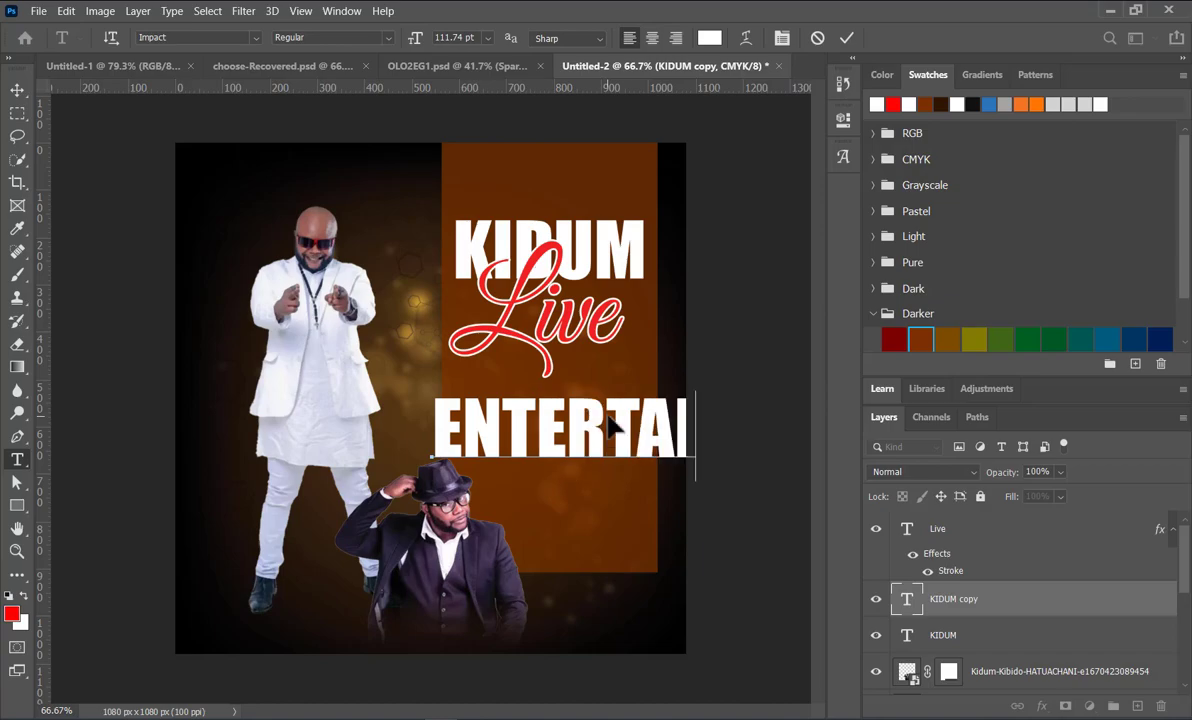
pyautogui.write('NME')
# Step: Scale the ENTERTAINMENT BY text to about 35% and center it across the panel below Live
pyautogui.click(18, 90)
pyautogui.moveTo(709, 397); pyautogui.dragTo(520, 441)
pyautogui.moveTo(711, 457); pyautogui.dragTo(598, 440)
pyautogui.moveTo(520, 428); pyautogui.dragTo(572, 425)
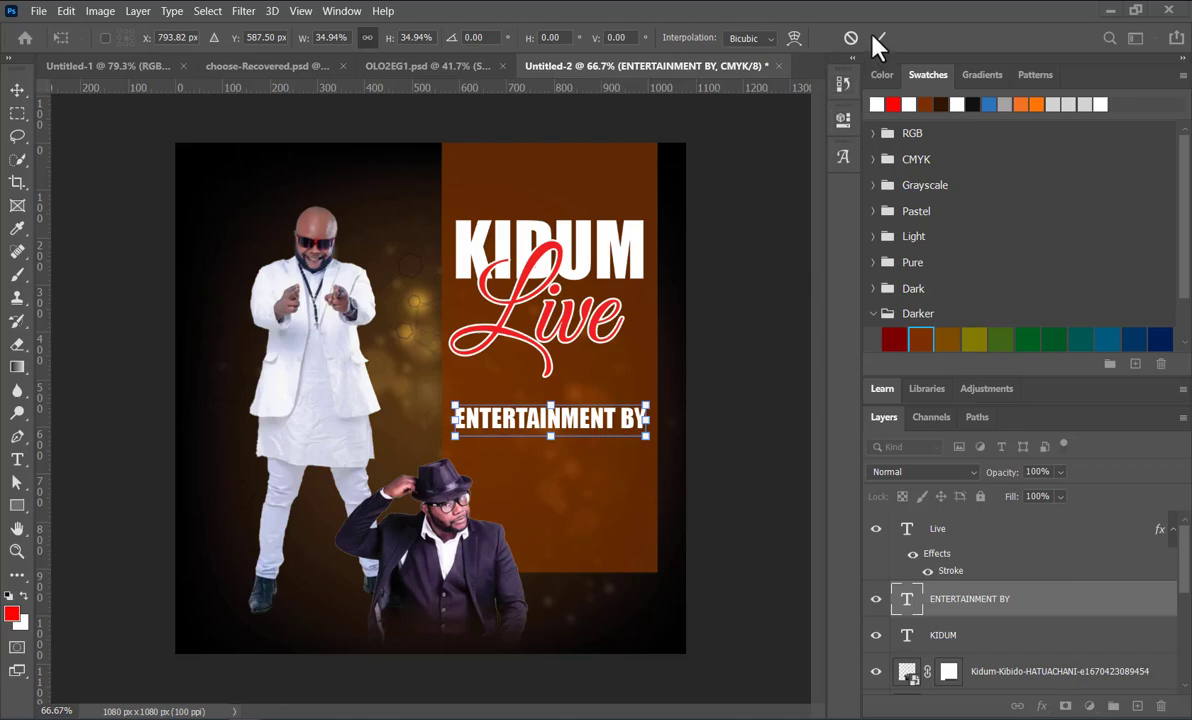
pyautogui.click(847, 127)
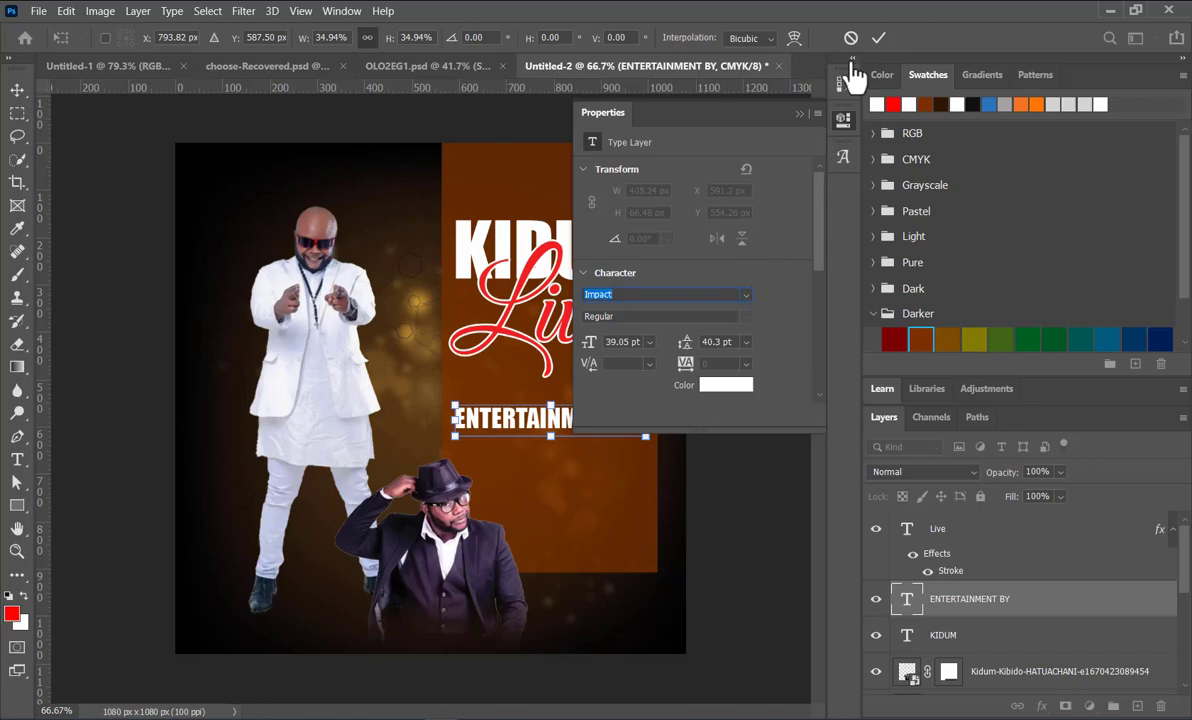
pyautogui.click(878, 37)
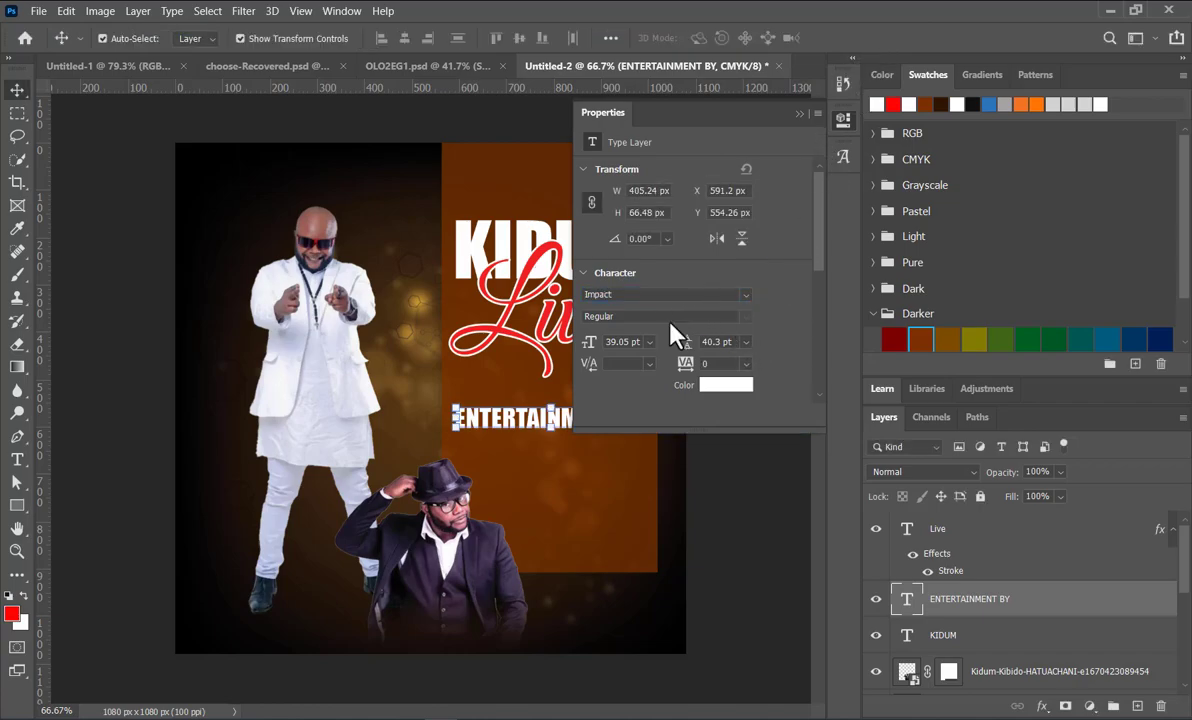
# Step: Change the font of the ENTERTAINMENT BY text to Bahnschrift Regular
pyautogui.click(748, 295)
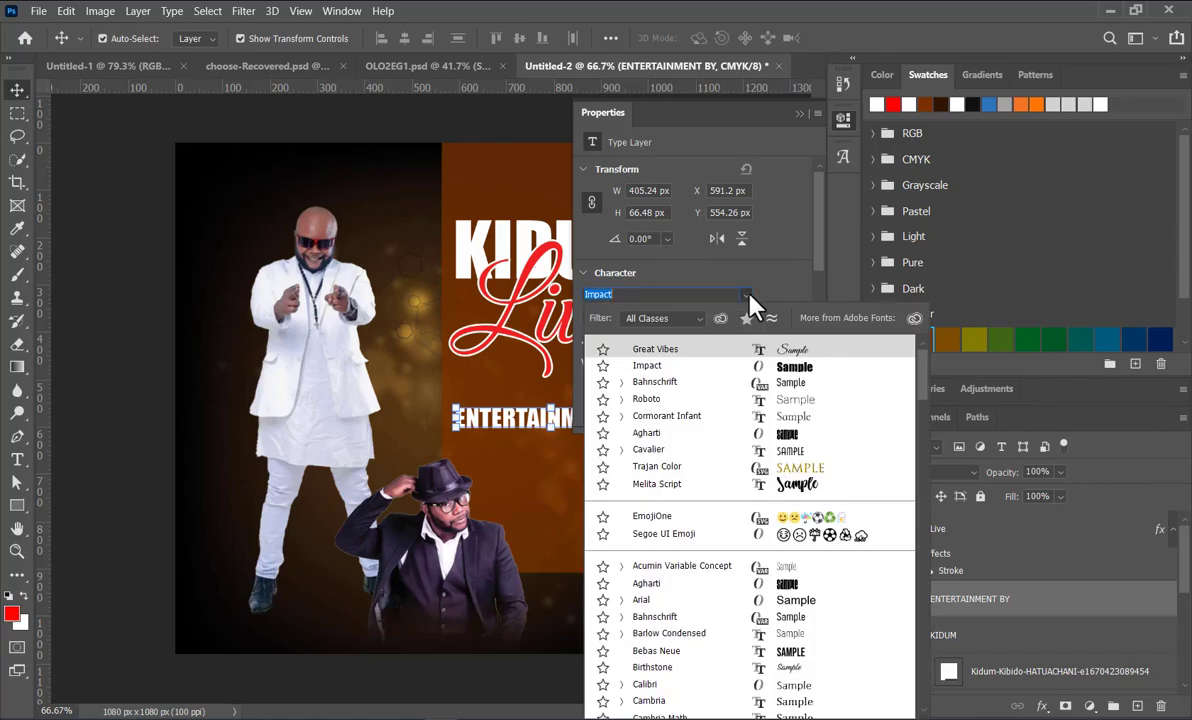
pyautogui.click(672, 393)
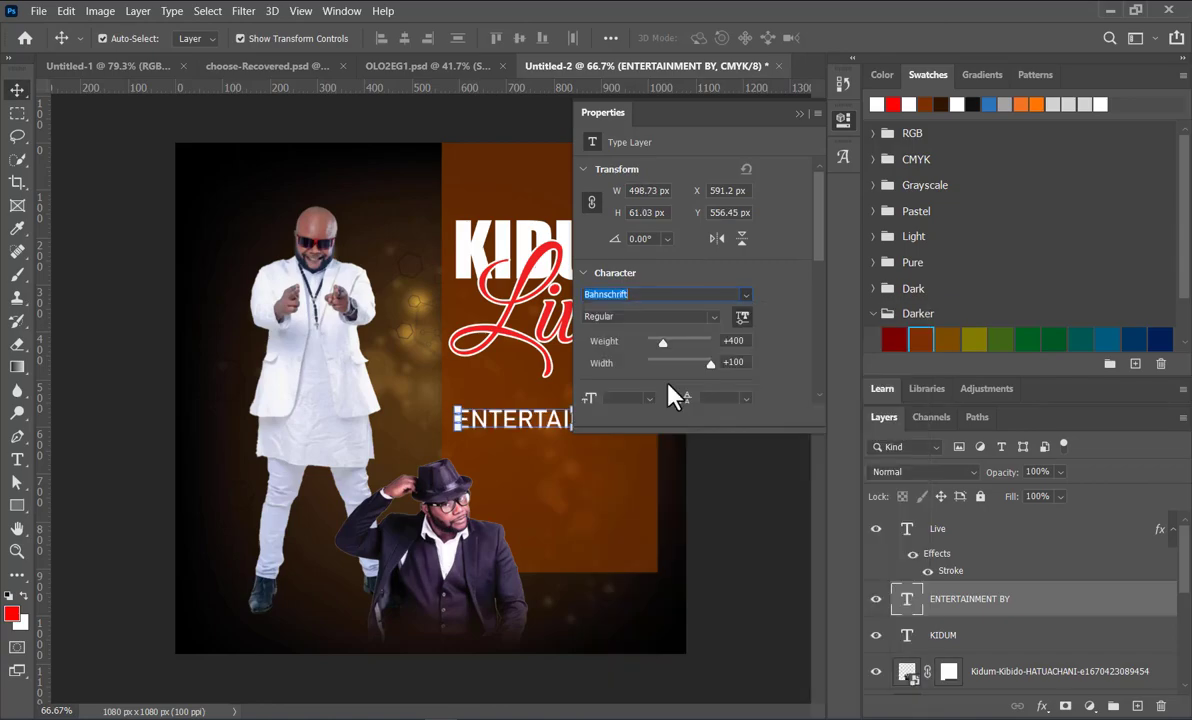
pyautogui.click(798, 114)
# Step: Shrink the ENTERTAINMENT BY text to about 41% and center it on the panel beneath Live
pyautogui.moveTo(693, 431); pyautogui.dragTo(568, 428)
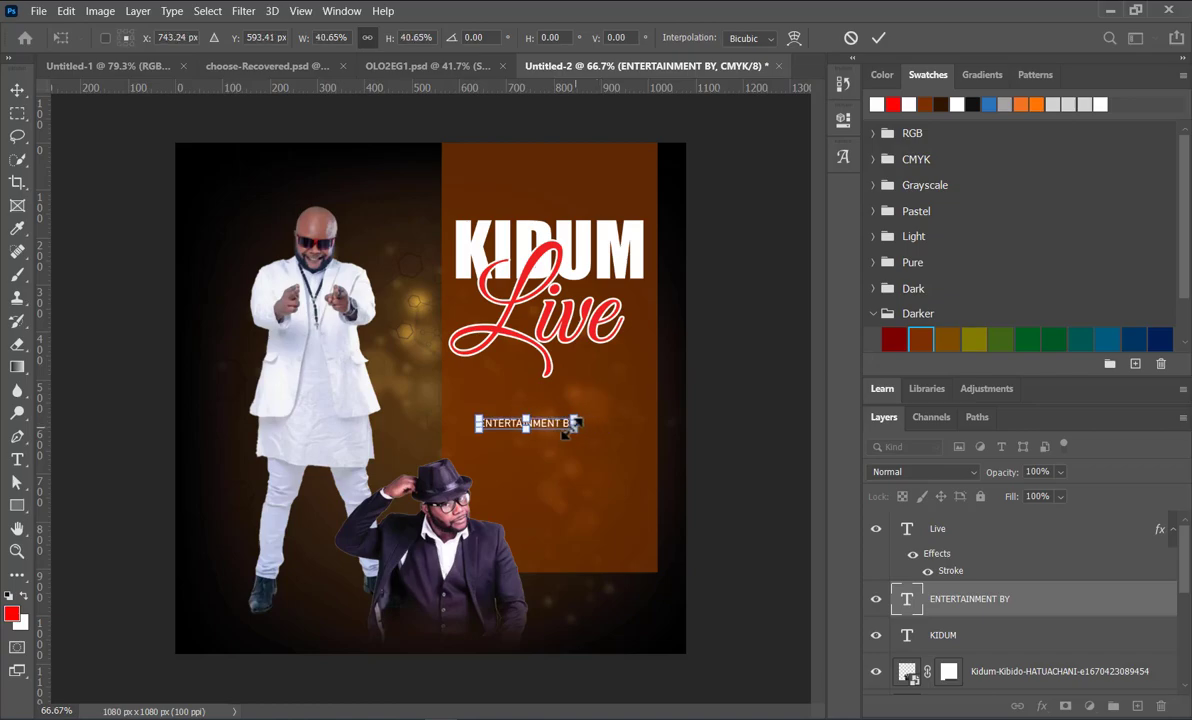
pyautogui.press('Return')
pyautogui.moveTo(531, 425); pyautogui.dragTo(556, 429)
pyautogui.click(713, 434)
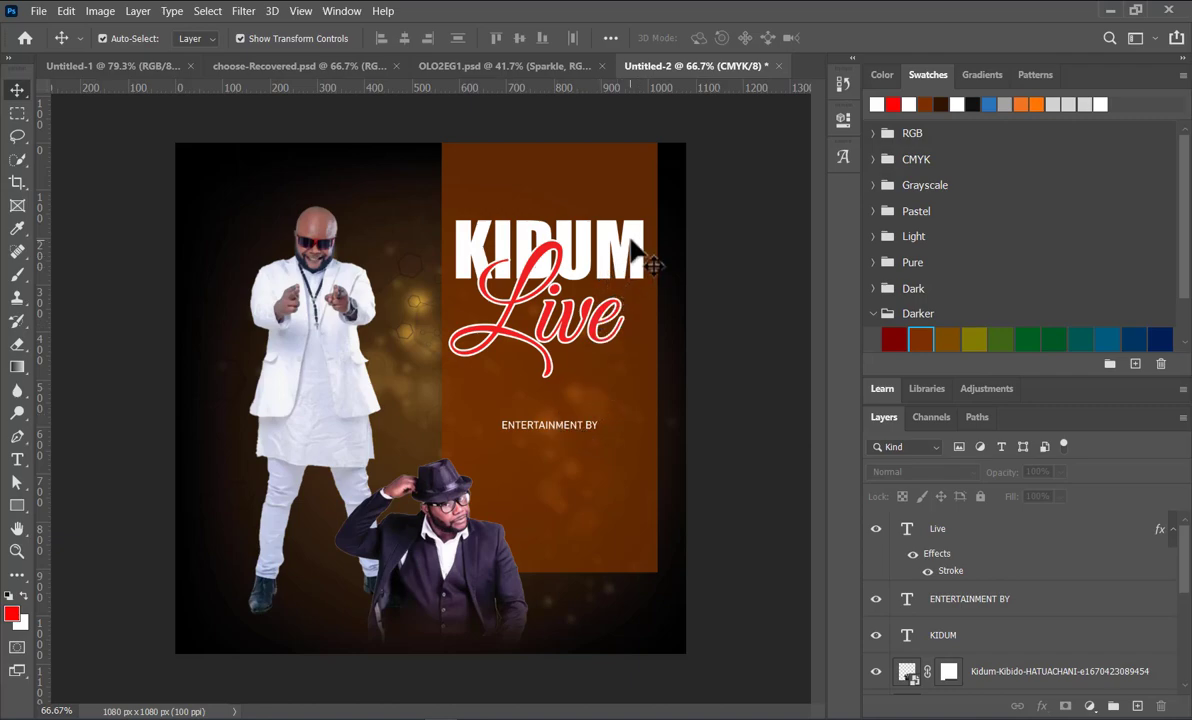
# Step: Duplicate the KIDUM title below the ENTERTAINMENT BY line and change the copy's text to "DJ DANTE"
pyautogui.moveTo(638, 262); pyautogui.dragTo(630, 482)
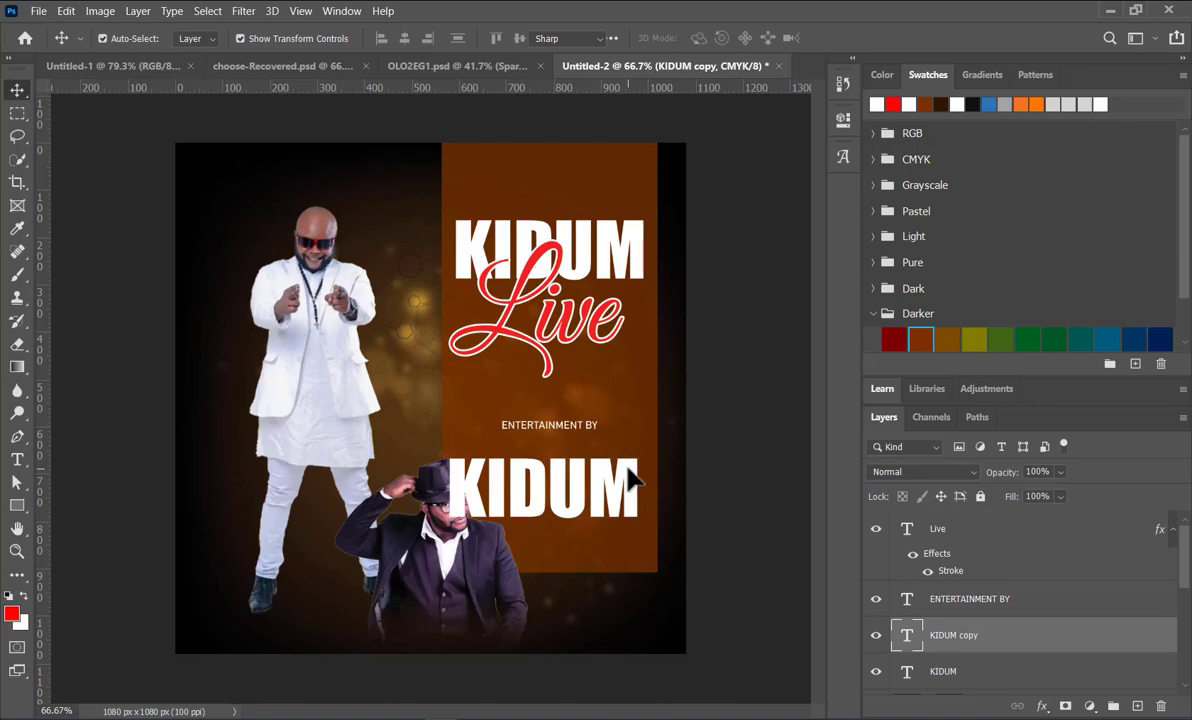
pyautogui.doubleClick(630, 482)
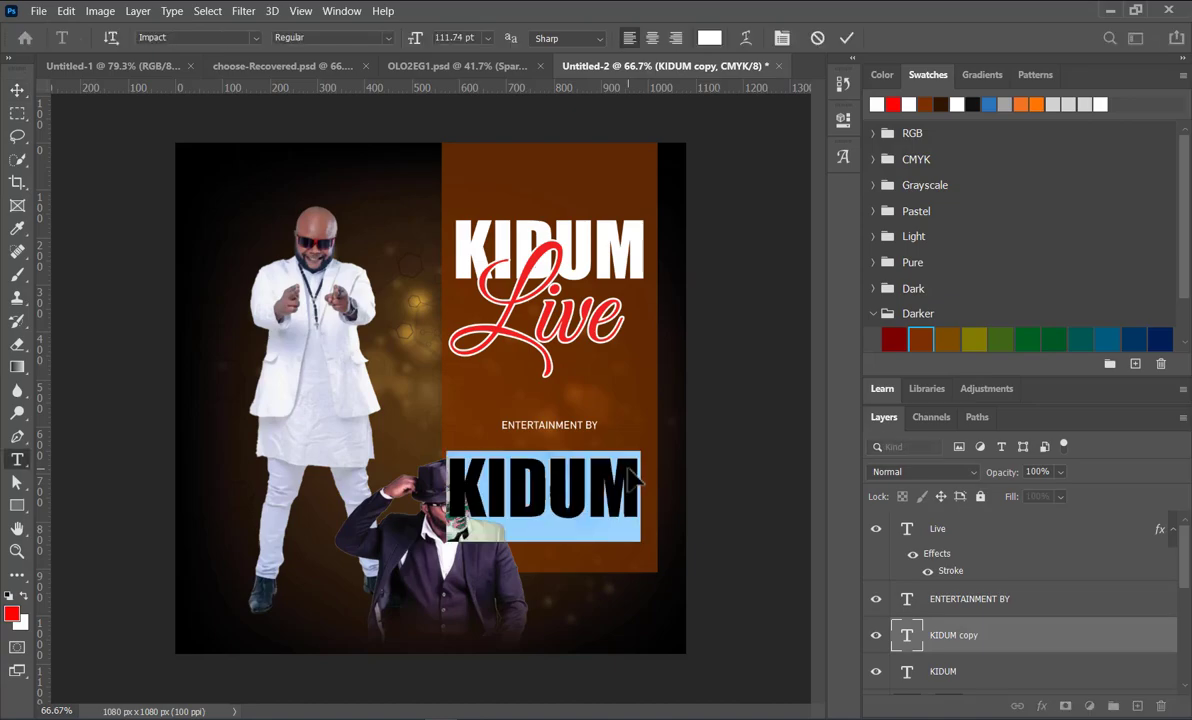
pyautogui.write('DJN')
pyautogui.press('BackSpace')
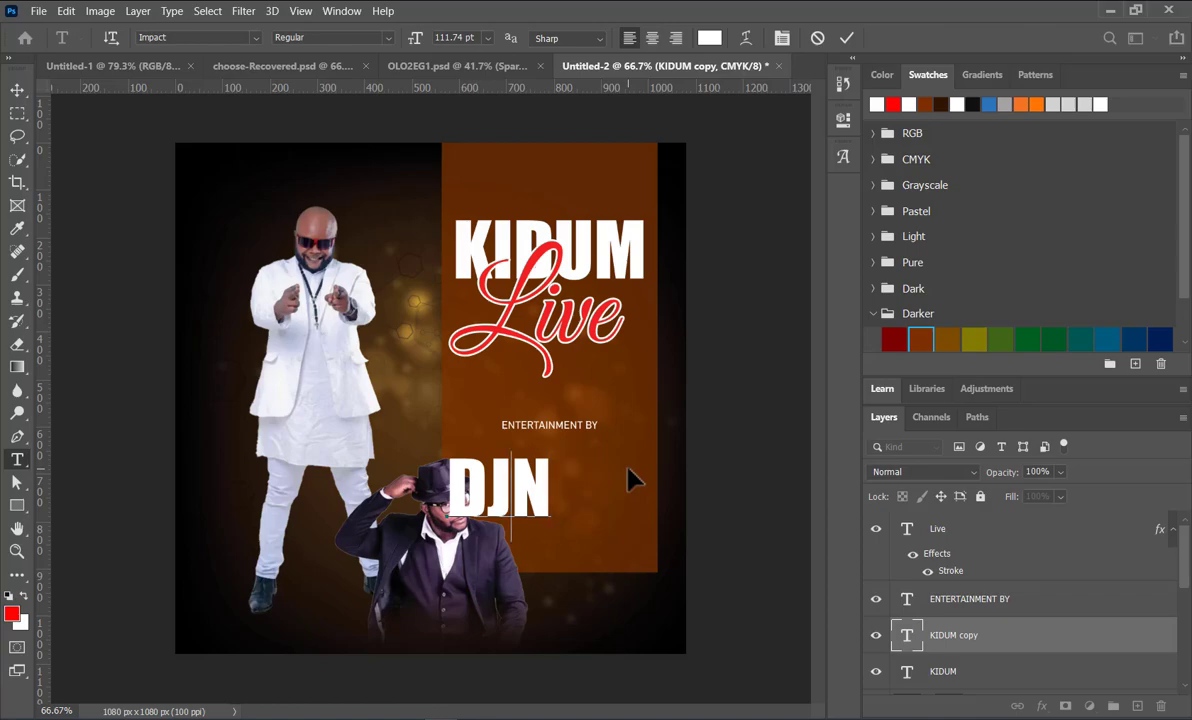
pyautogui.press('BackSpace')
pyautogui.write('D ANTI')
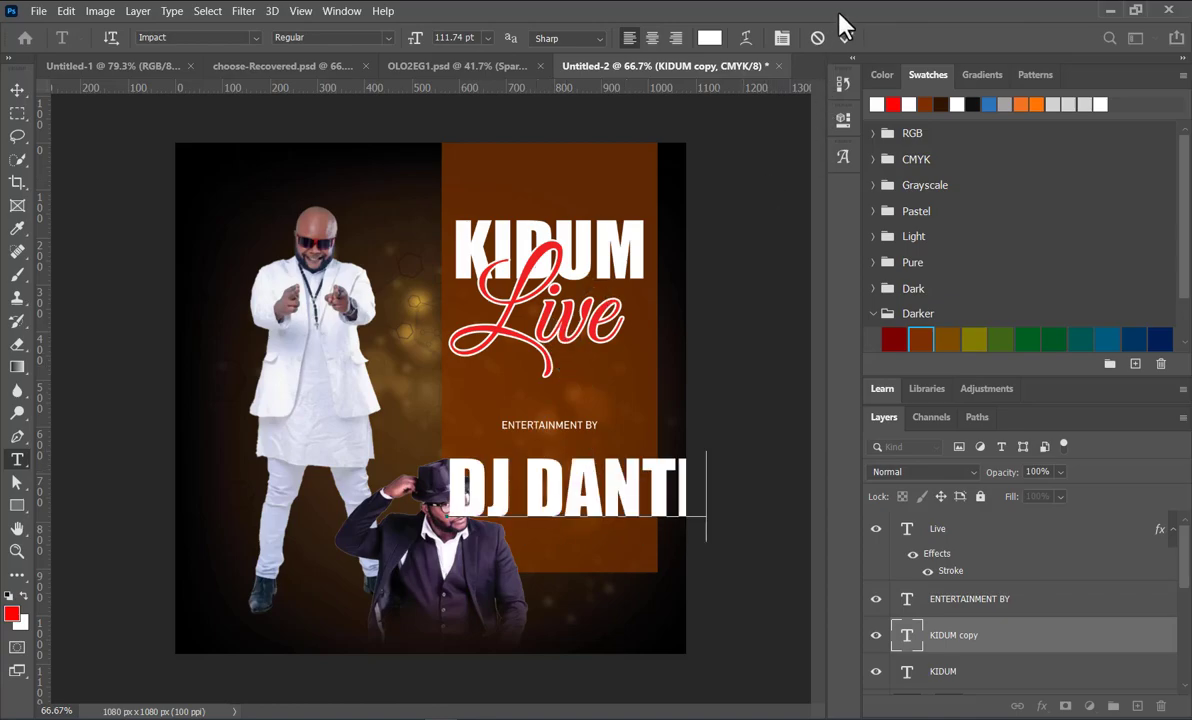
# Step: Scale the DJ DANTE text to about 59% and center it on the panel just beneath ENTERTAINMENT BY
pyautogui.hotkey('ctrl', 't')
pyautogui.moveTo(683, 519); pyautogui.dragTo(573, 500)
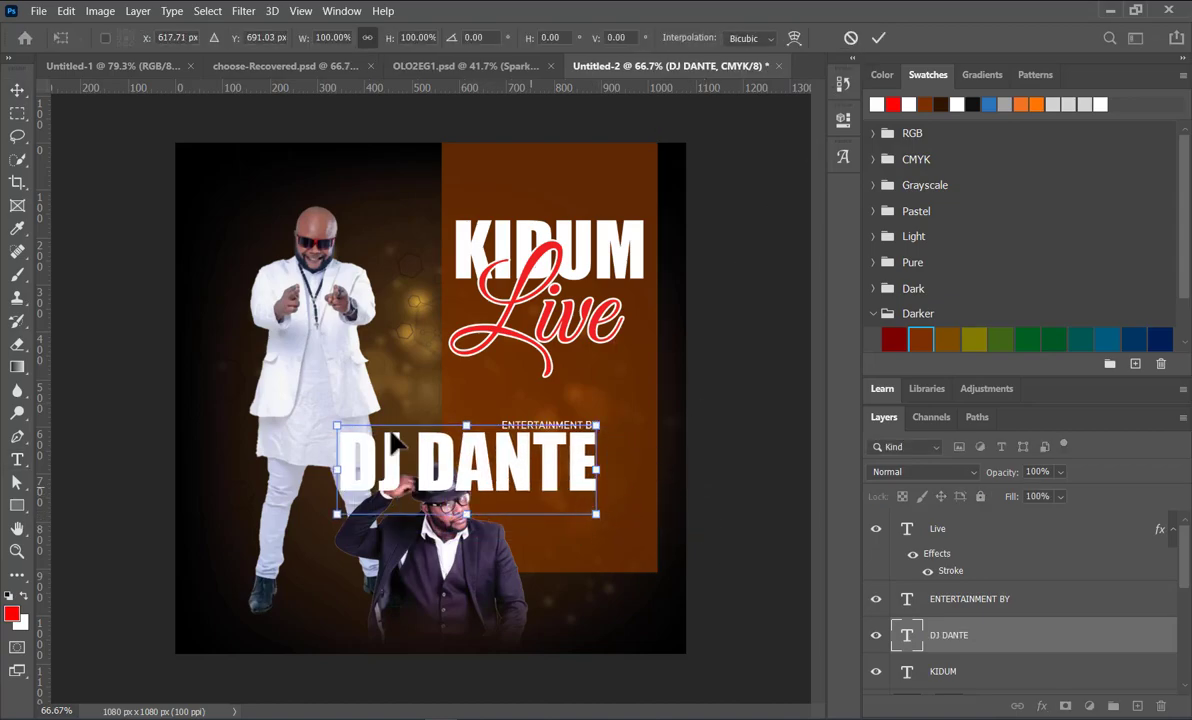
pyautogui.moveTo(336, 423); pyautogui.dragTo(443, 462)
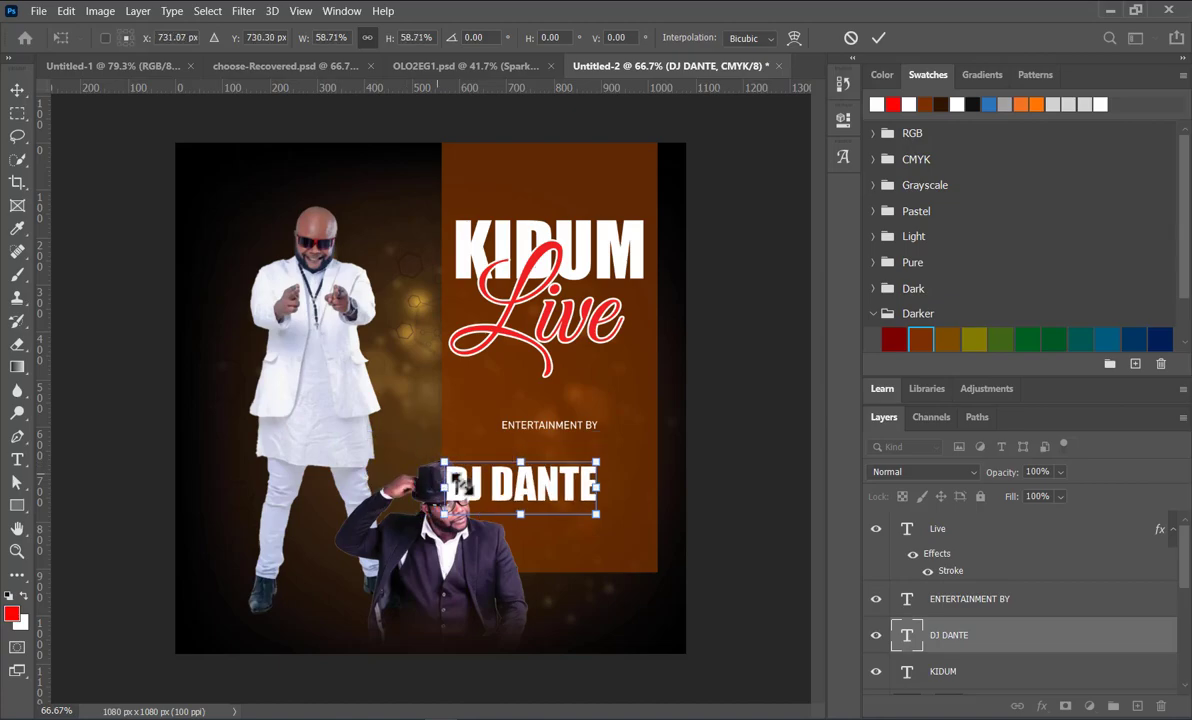
pyautogui.moveTo(513, 506); pyautogui.dragTo(540, 481)
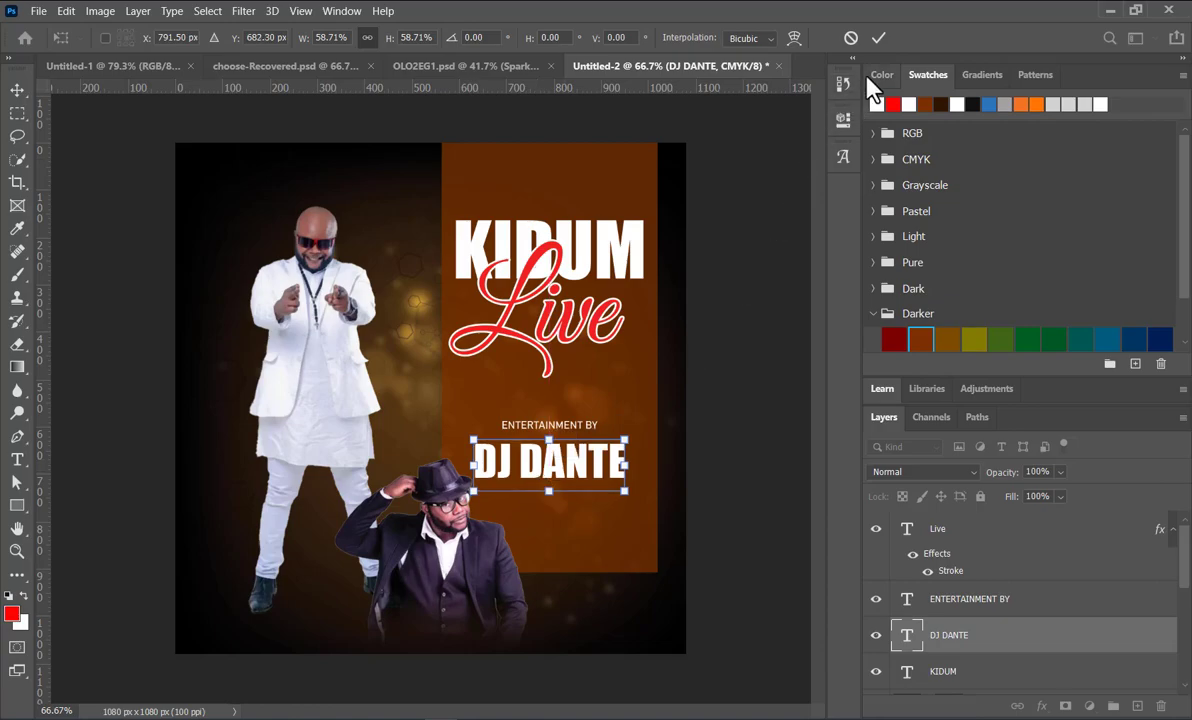
pyautogui.click(880, 39)
# Step: Move the man in the hat left, clear of the DJ DANTE text, and nudge that text slightly up
pyautogui.moveTo(450, 528); pyautogui.dragTo(366, 538)
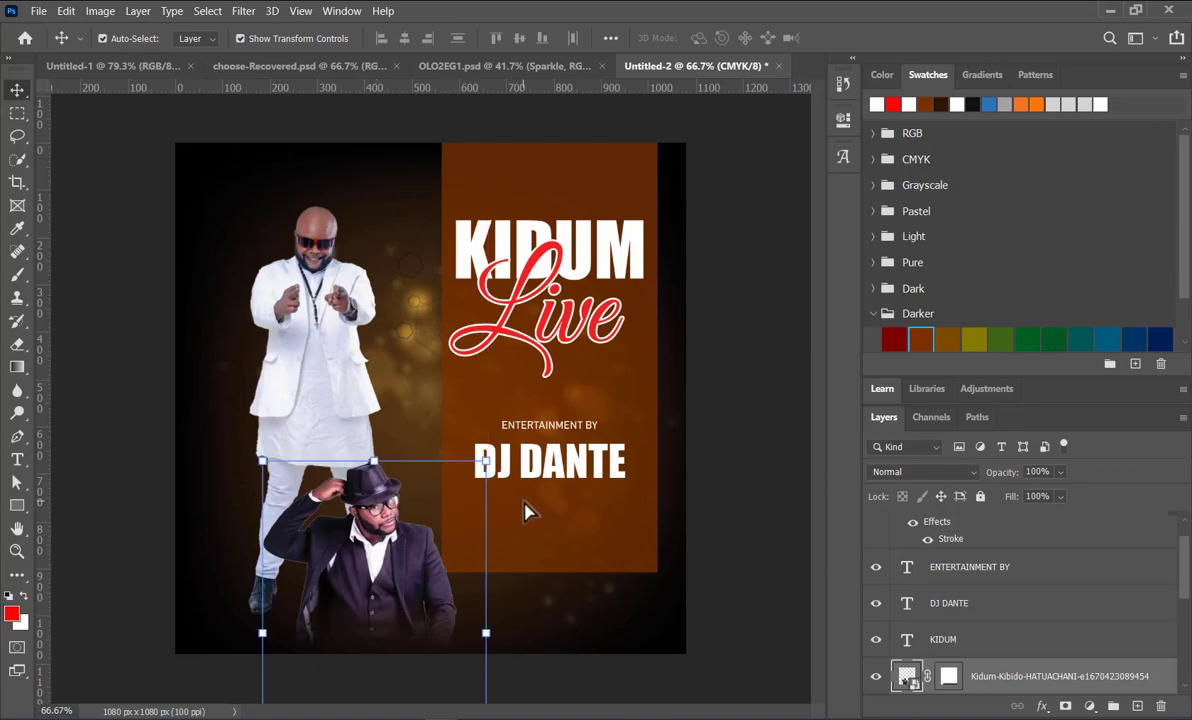
pyautogui.click(552, 470)
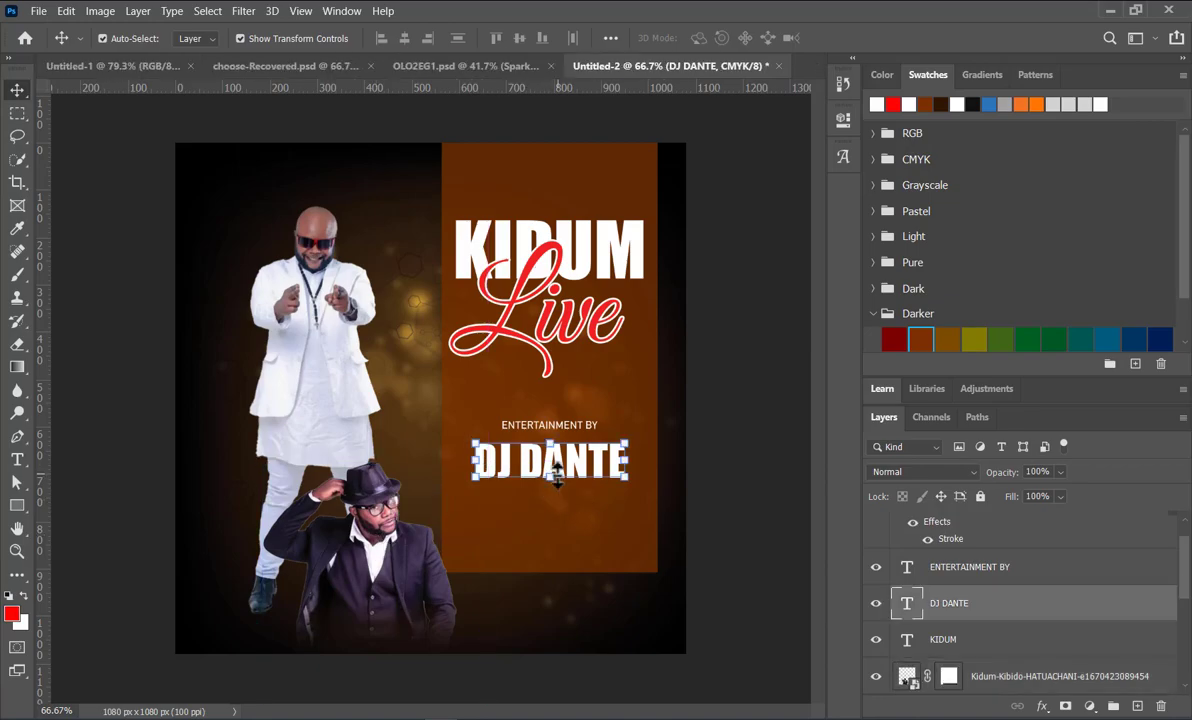
pyautogui.click(753, 517)
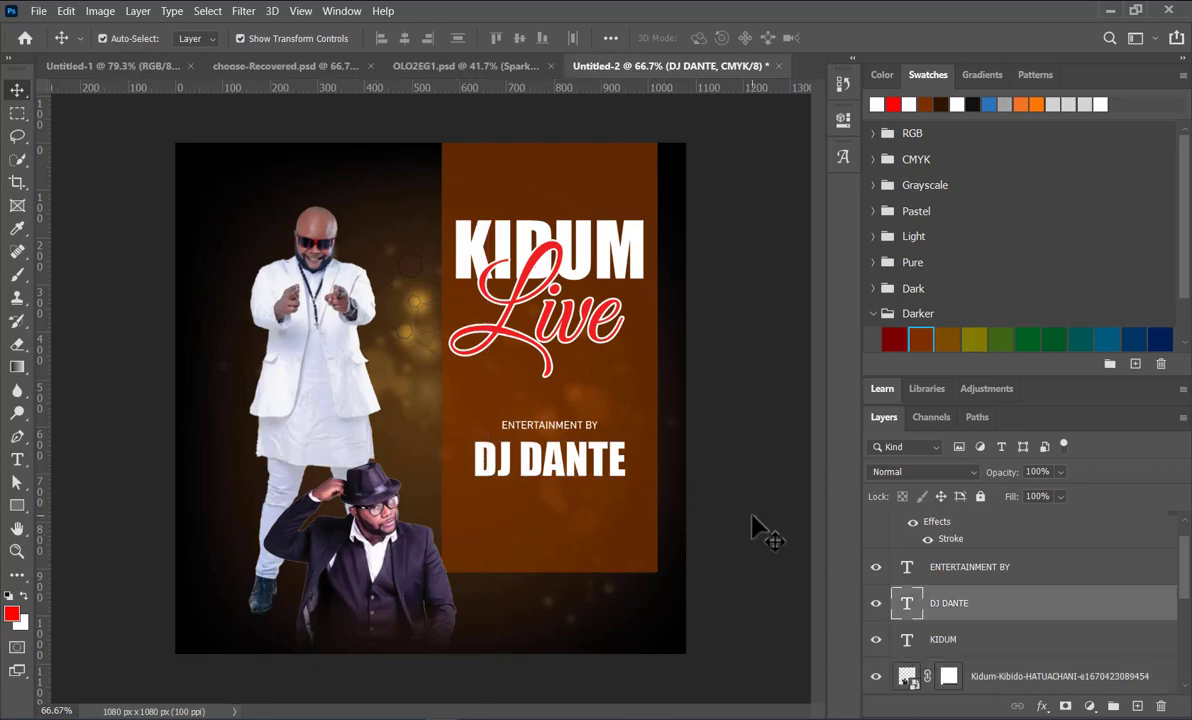
pyautogui.click(559, 426)
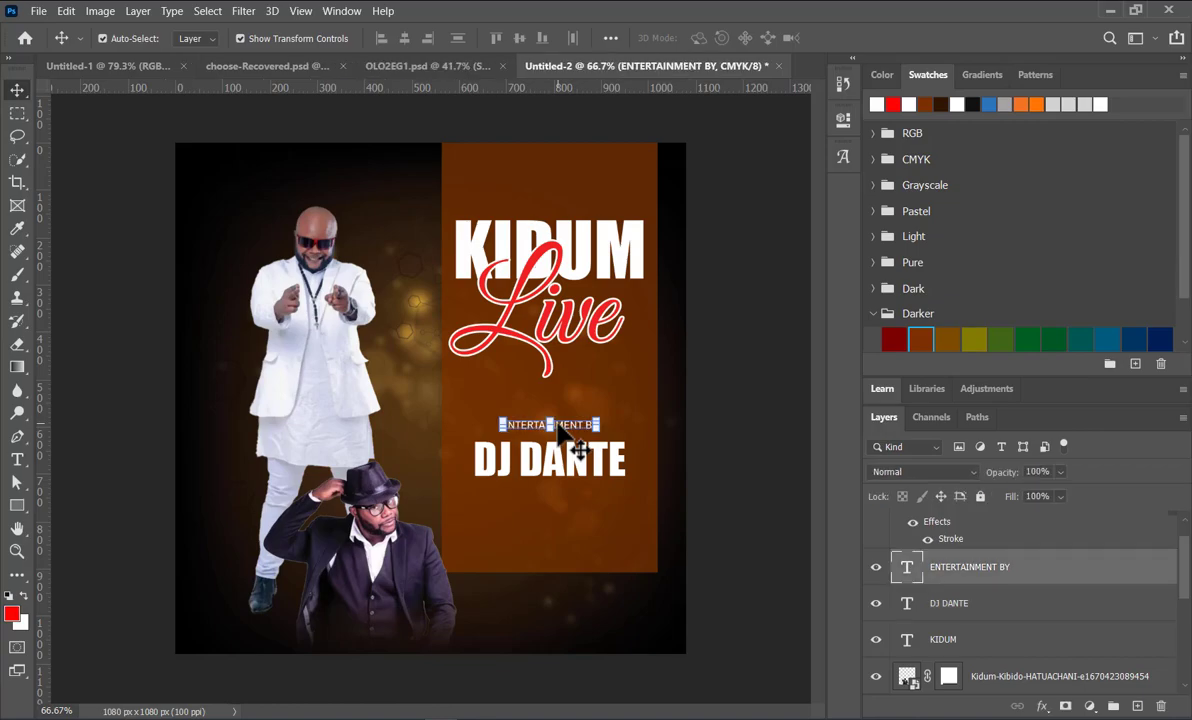
pyautogui.hotkey('ctrl', 't')
pyautogui.moveTo(549, 420); pyautogui.dragTo(553, 485)
pyautogui.hotkey('ctrl', 'z')
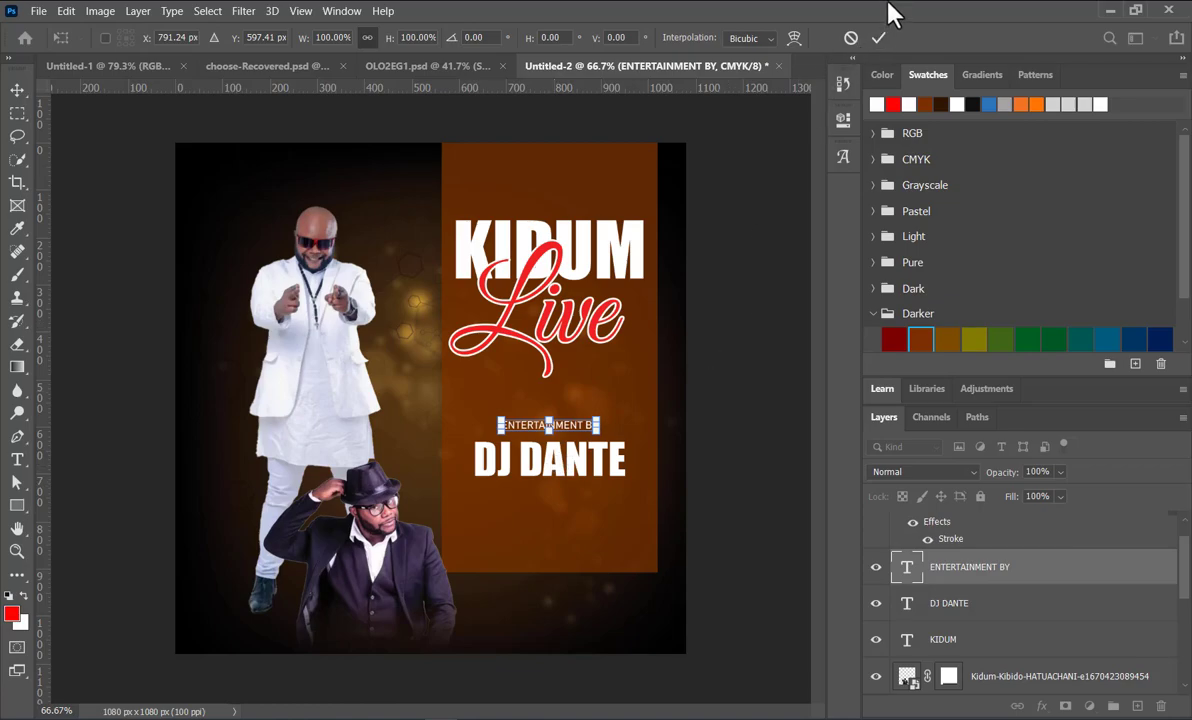
pyautogui.press('Return')
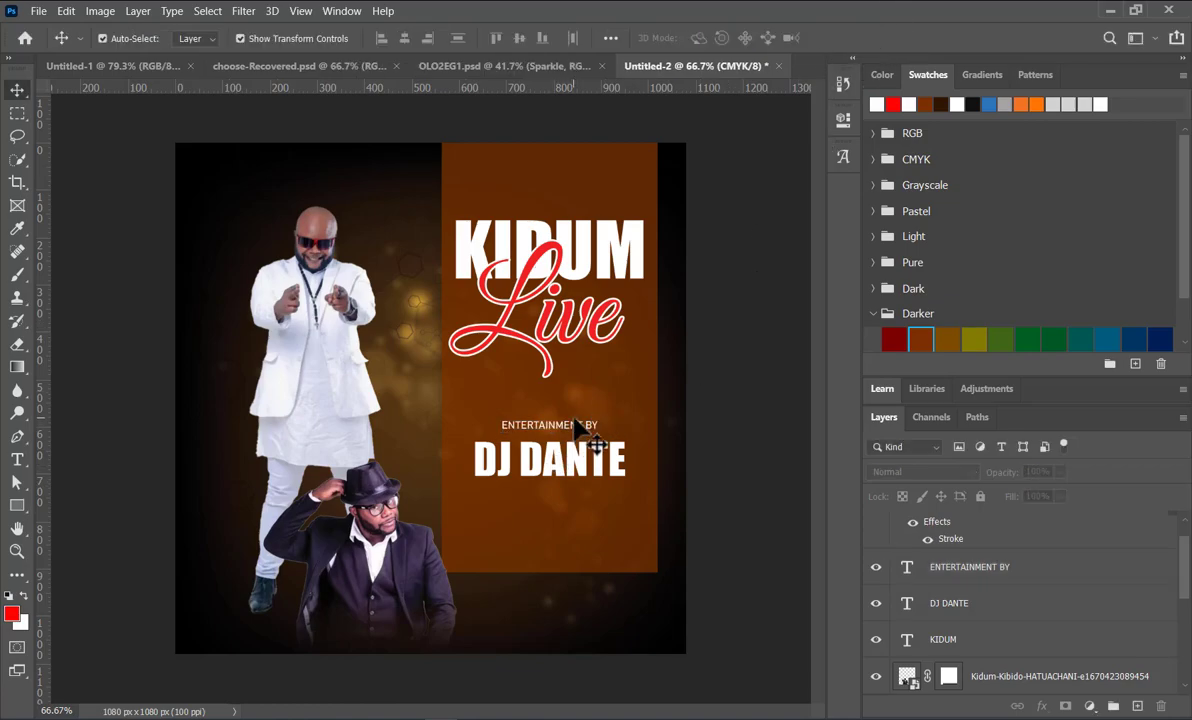
pyautogui.moveTo(576, 430); pyautogui.dragTo(568, 506)
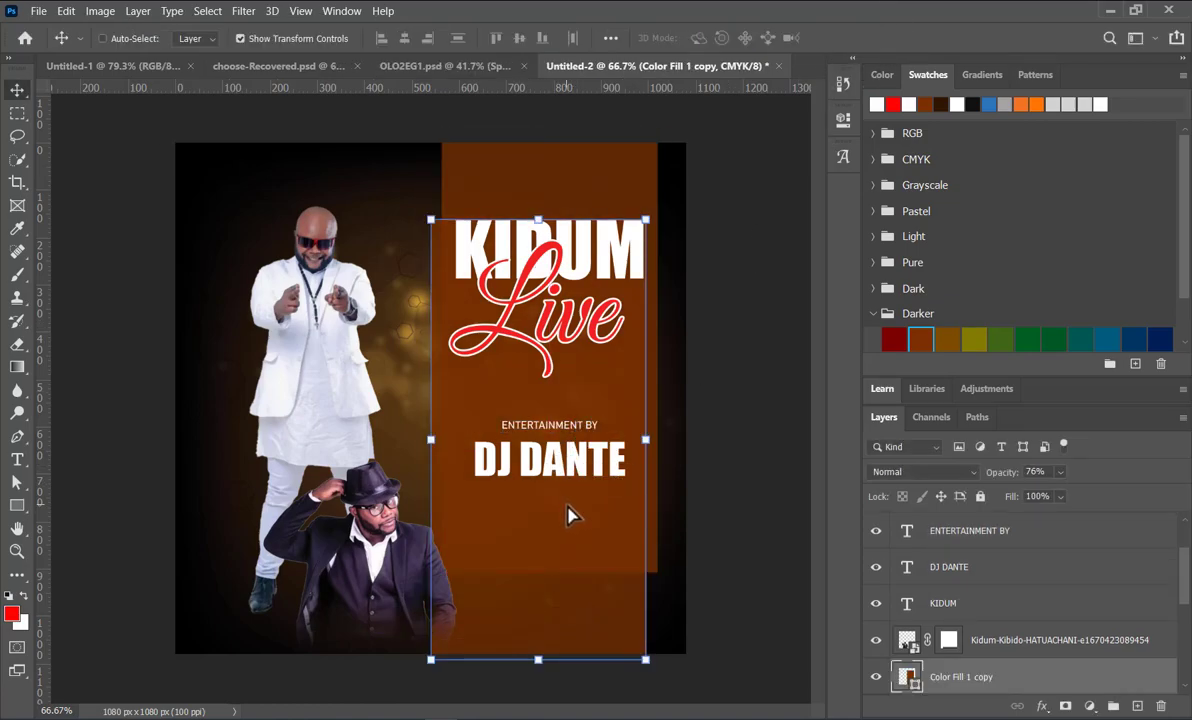
pyautogui.hotkey('ctrl', 'z')
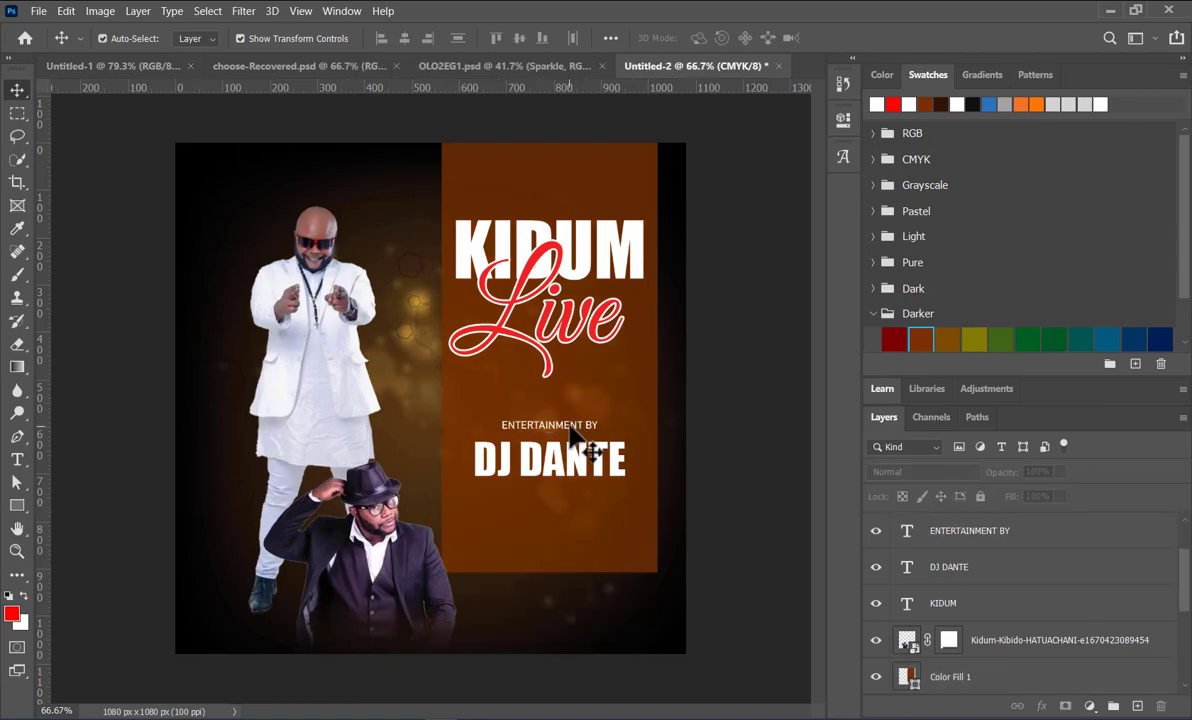
# Step: Duplicate the ENTERTAINMENT BY text below DJ DANTE and change the copy's text to "SINBAD ROOF TOP"
pyautogui.moveTo(573, 430); pyautogui.dragTo(575, 512)
pyautogui.doubleClick(575, 510)
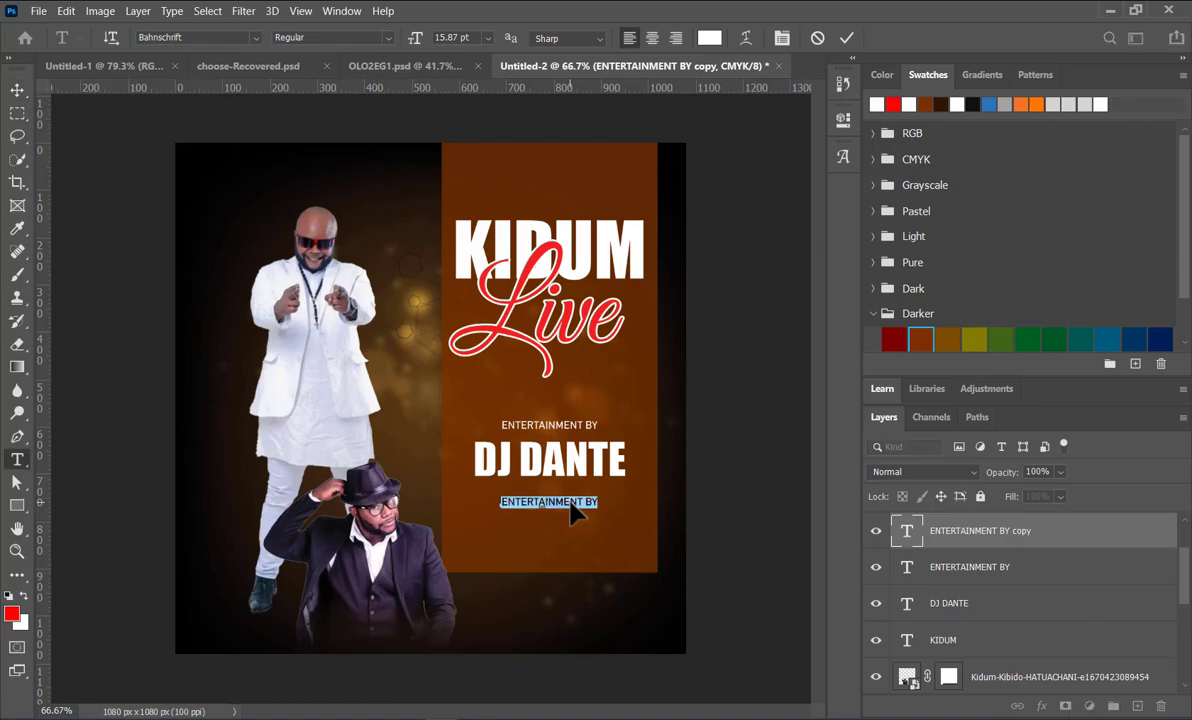
pyautogui.click(570, 502)
pyautogui.write('SIN BAD ROOF TOP')
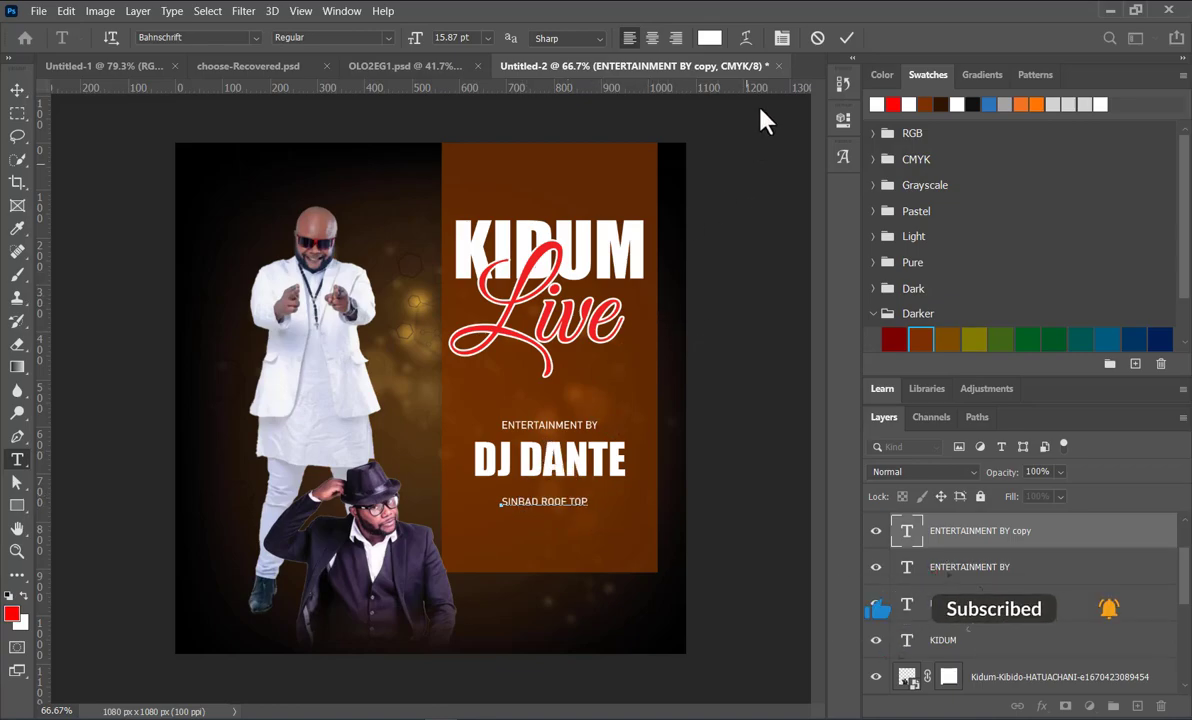
pyautogui.hotkey('ctrl', 'Return')
# Step: Enlarge the SINBAD ROOF TOP text to about 174%, matching the width of DJ DANTE, and place it directly beneath that line
pyautogui.press('v')
pyautogui.moveTo(588, 508); pyautogui.dragTo(629, 537)
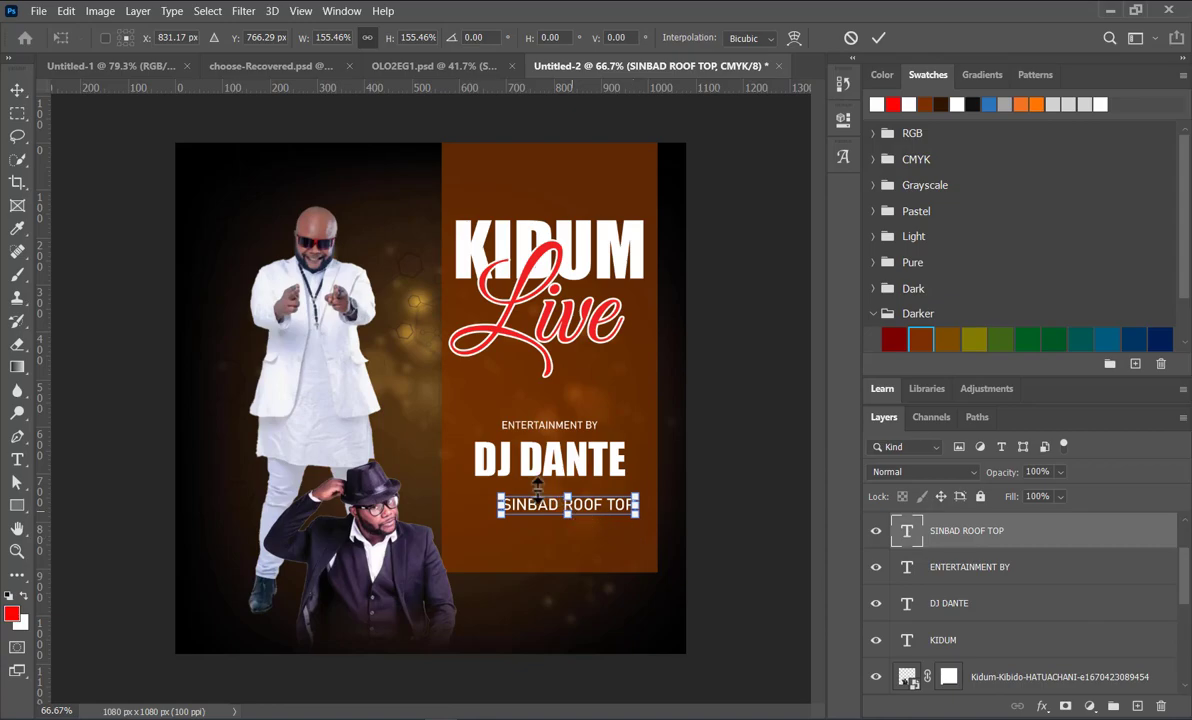
pyautogui.moveTo(502, 498); pyautogui.dragTo(474, 492)
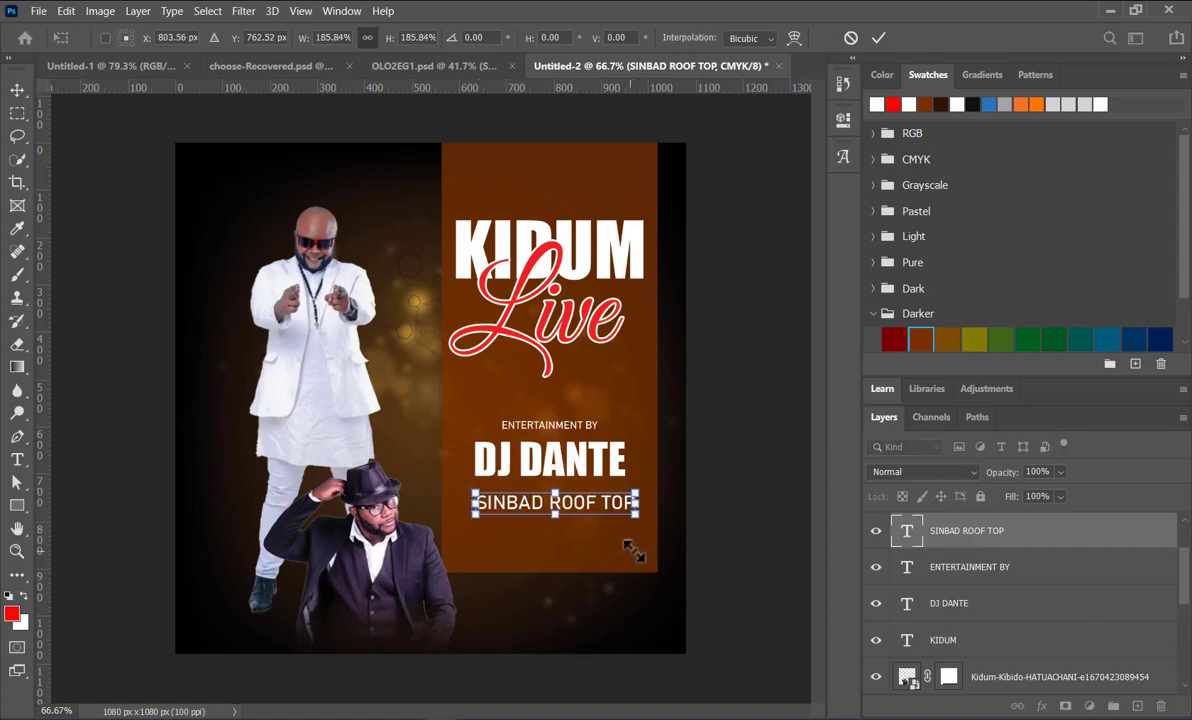
pyautogui.moveTo(640, 524); pyautogui.dragTo(634, 518)
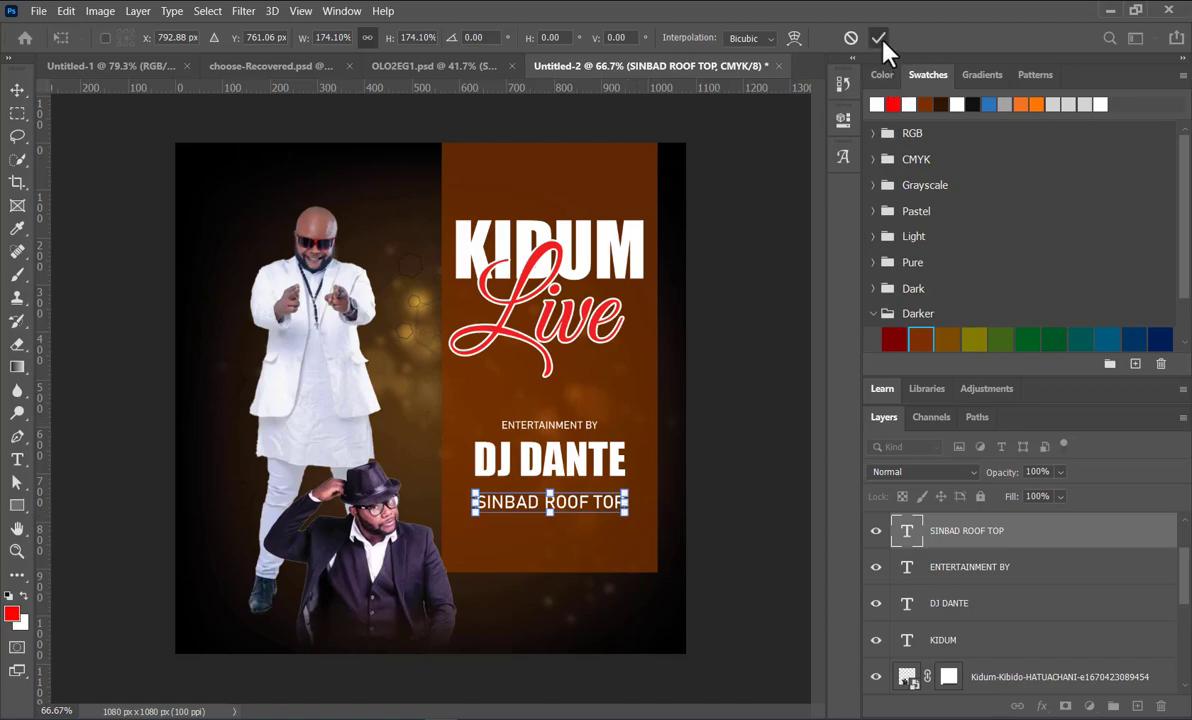
pyautogui.press('Return')
pyautogui.moveTo(570, 508); pyautogui.dragTo(570, 505)
pyautogui.click(732, 501)
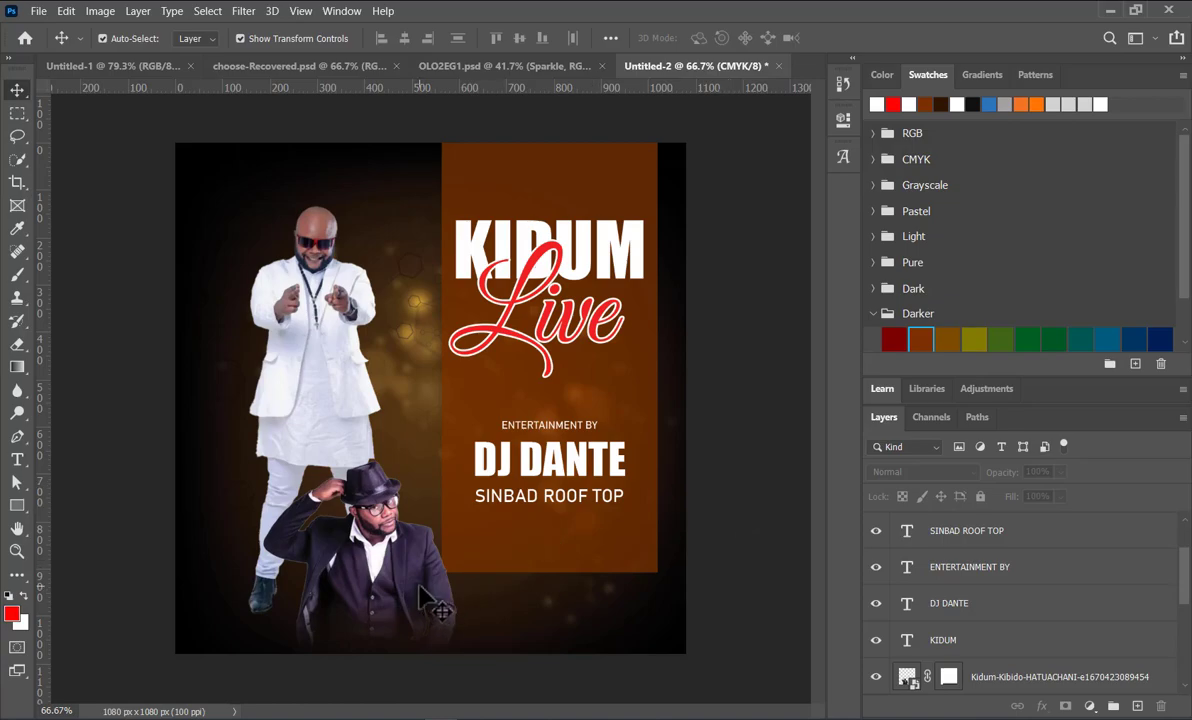
# Step: Place the light-rays image pngegg (34) as an embedded object in the poster's upper-left corner, scaled to about 44%
pyautogui.click(33, 12)
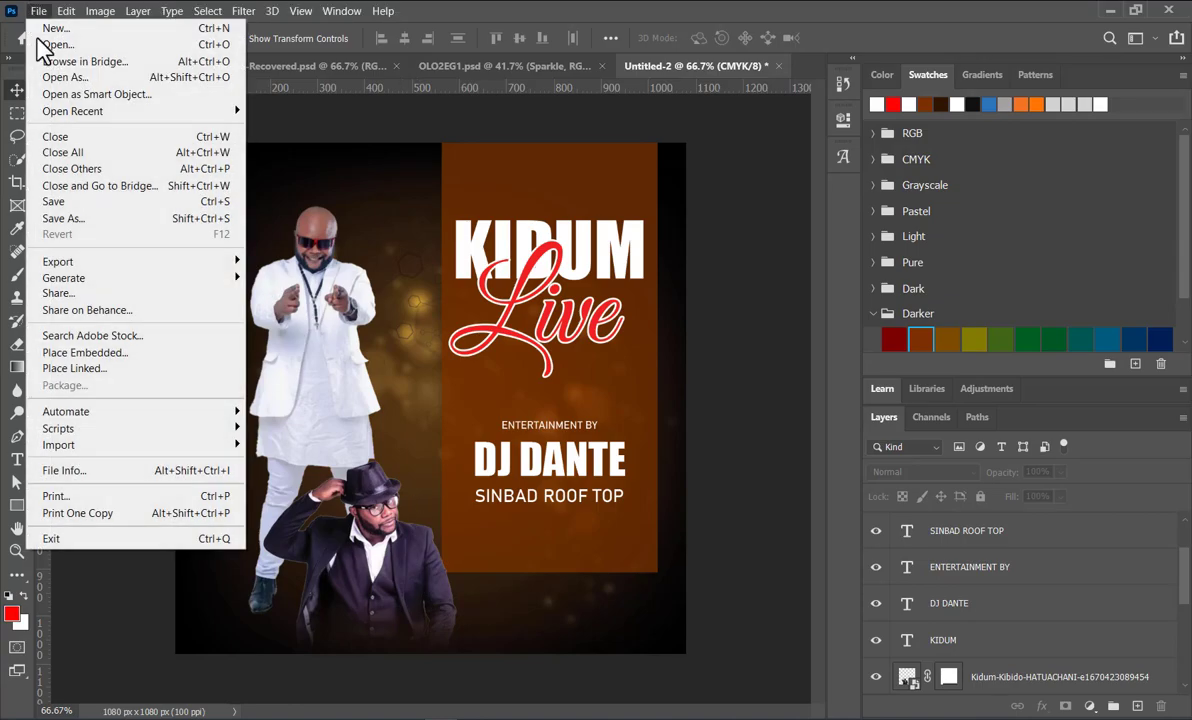
pyautogui.click(78, 350)
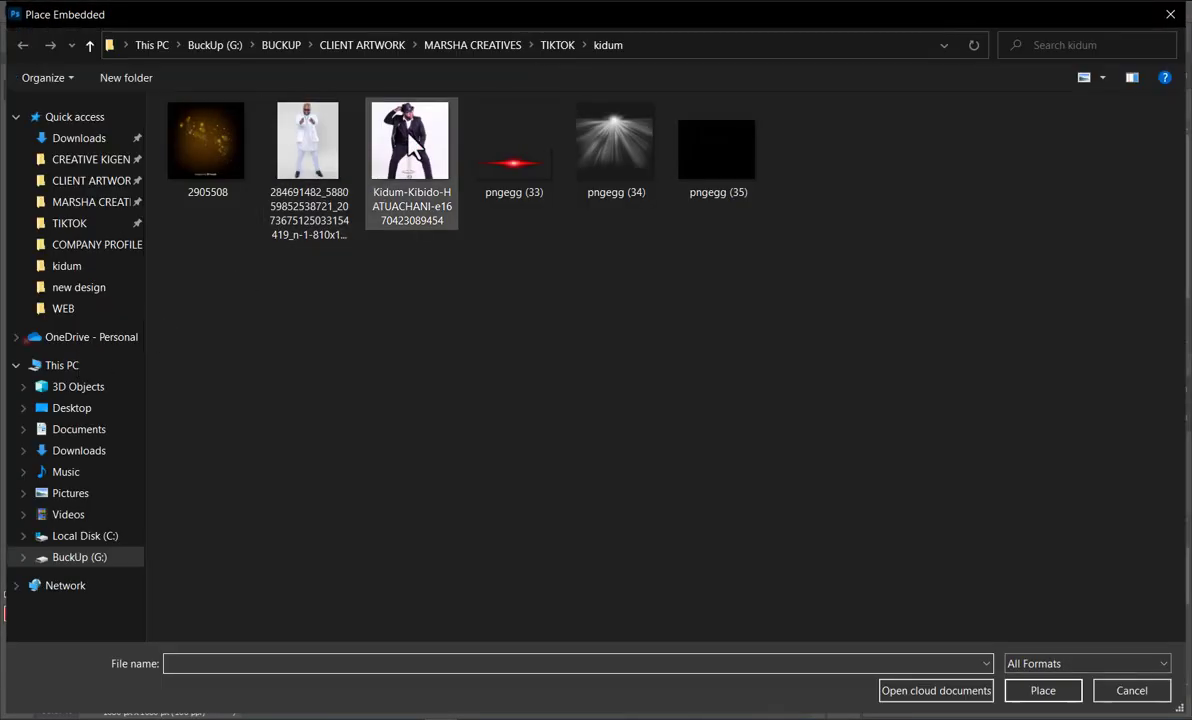
pyautogui.doubleClick(612, 156)
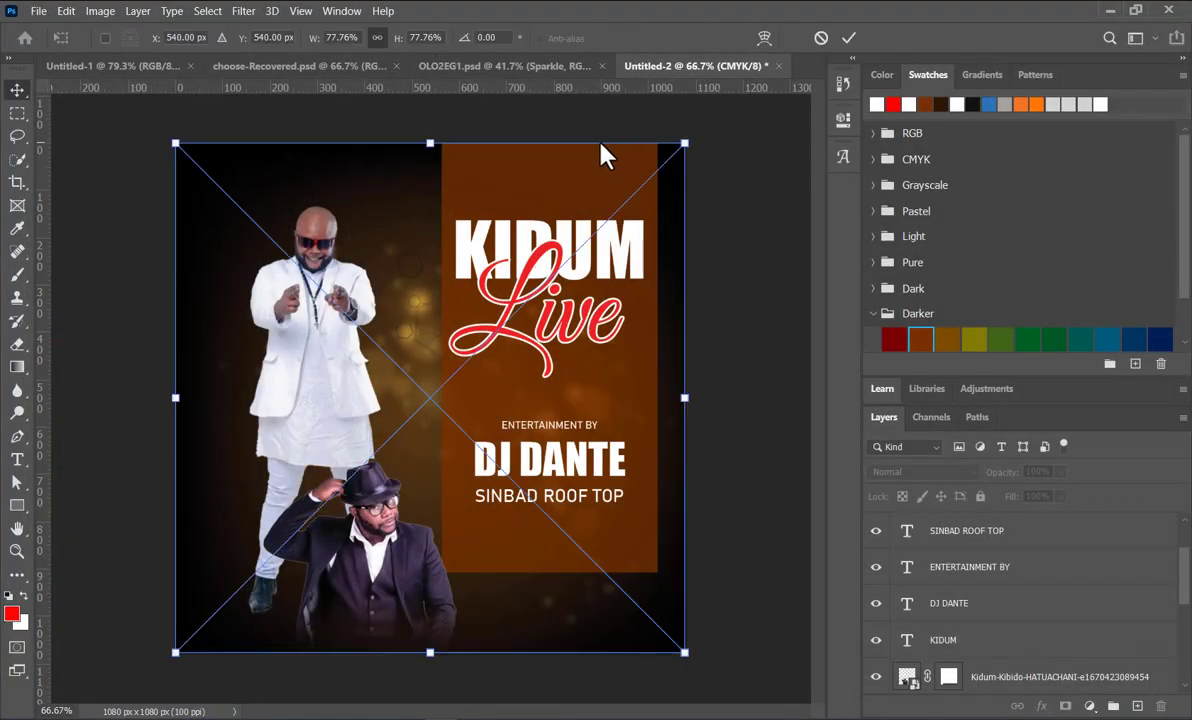
pyautogui.moveTo(411, 322); pyautogui.dragTo(205, 175)
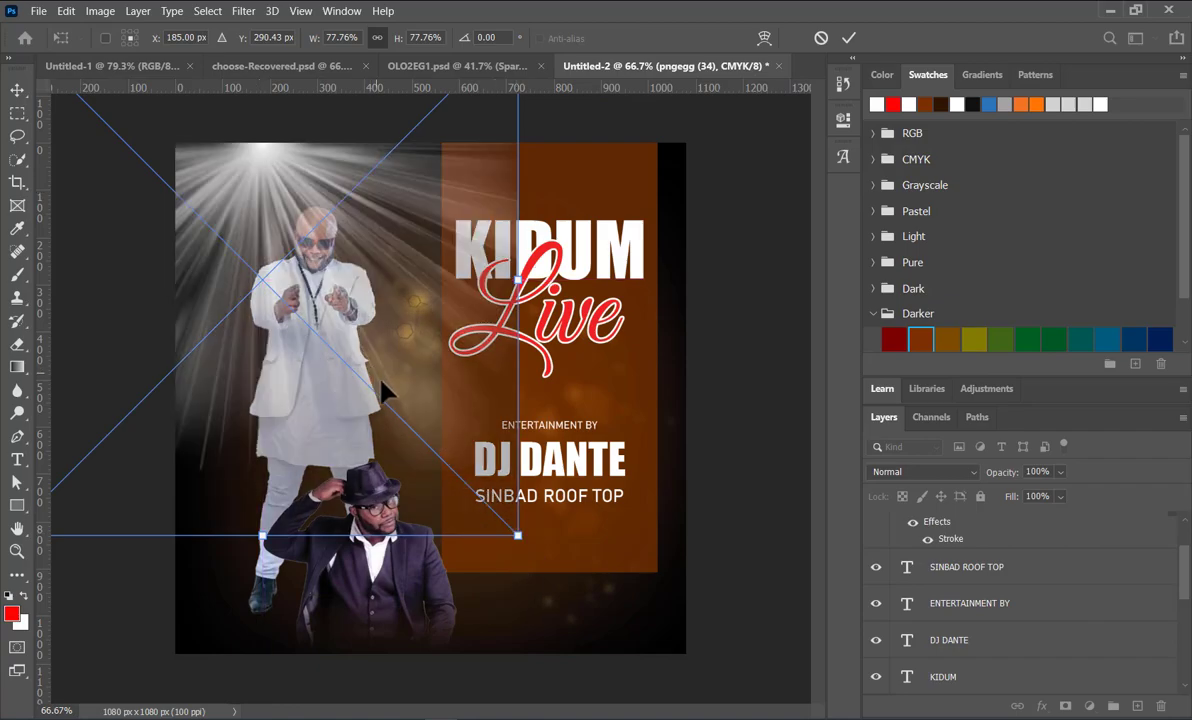
pyautogui.moveTo(517, 535); pyautogui.dragTo(272, 240)
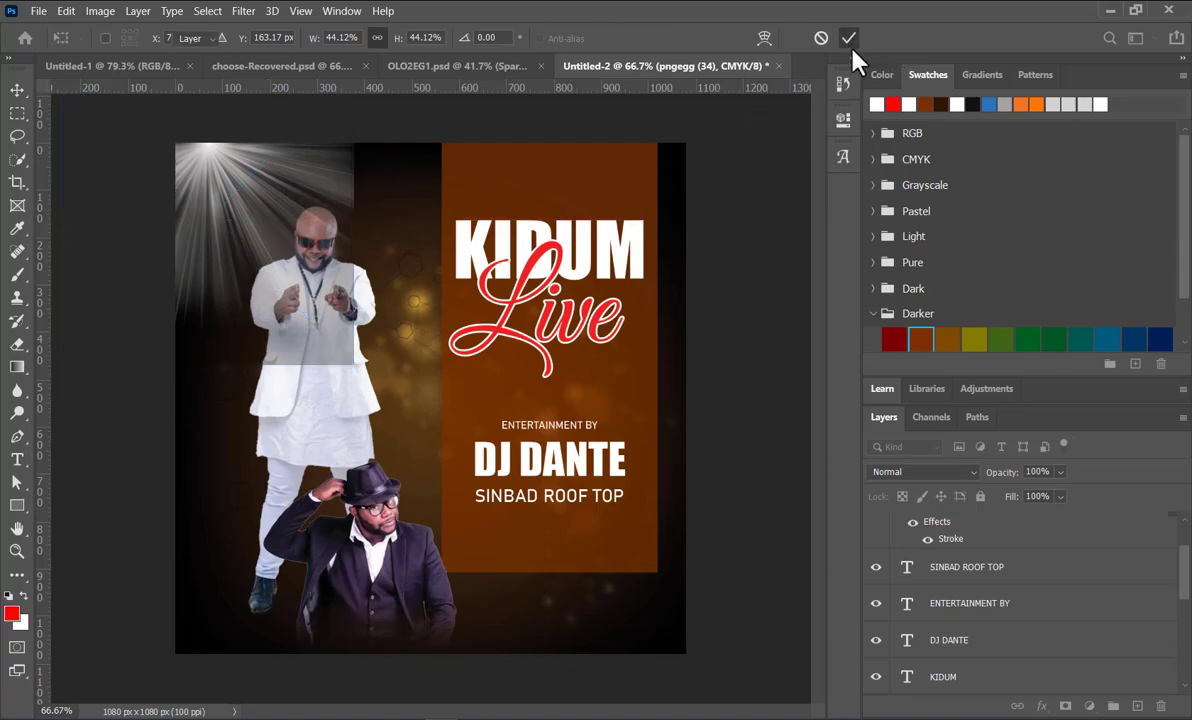
pyautogui.click(848, 38)
# Step: Try the Overlay blend mode on the pngegg (34) light-rays layer
pyautogui.scroll(2, 980, 555)
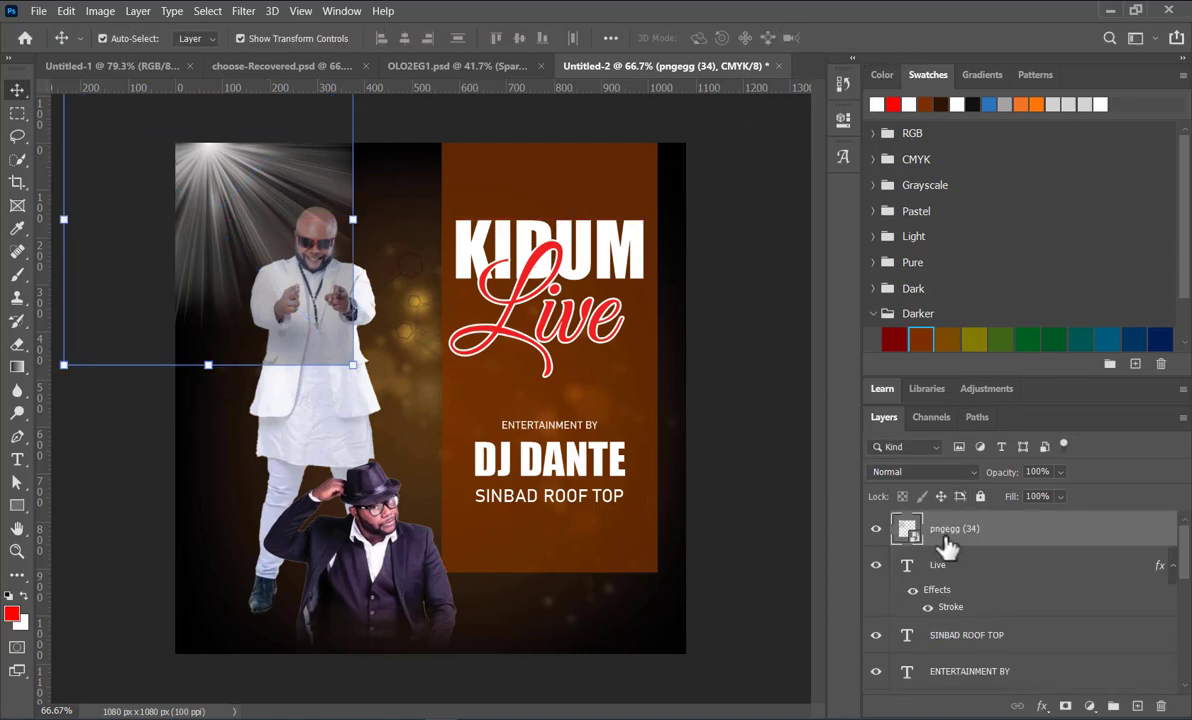
pyautogui.click(970, 473)
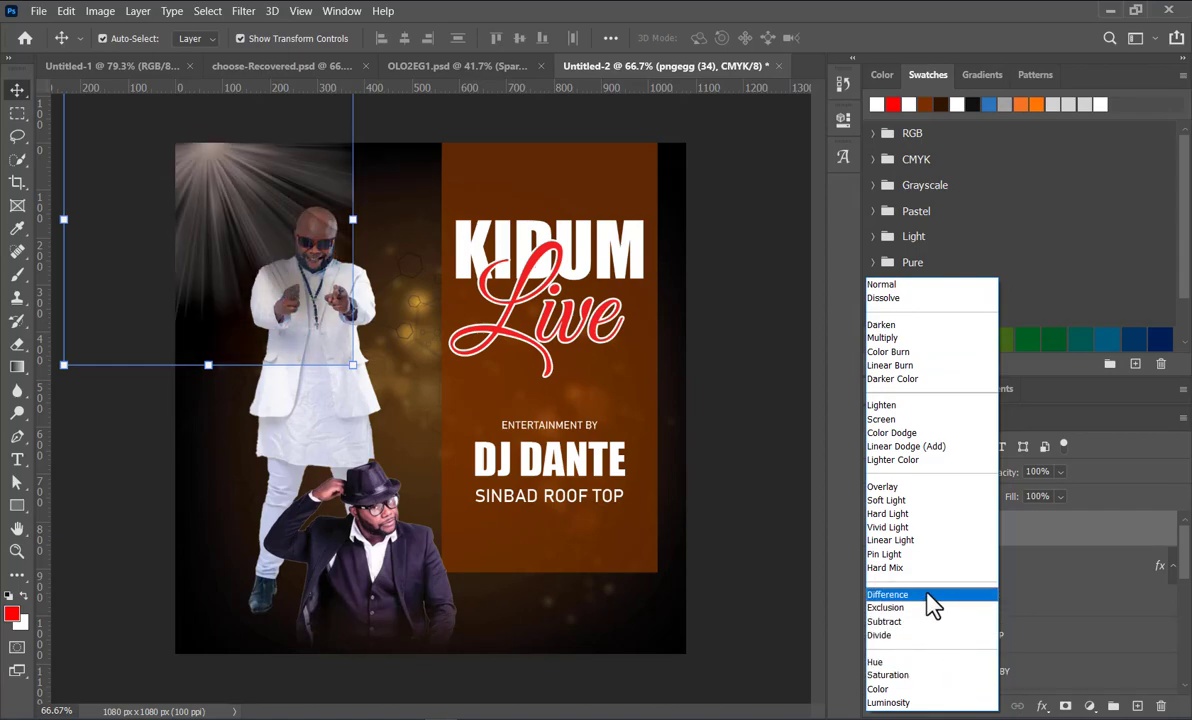
pyautogui.click(895, 487)
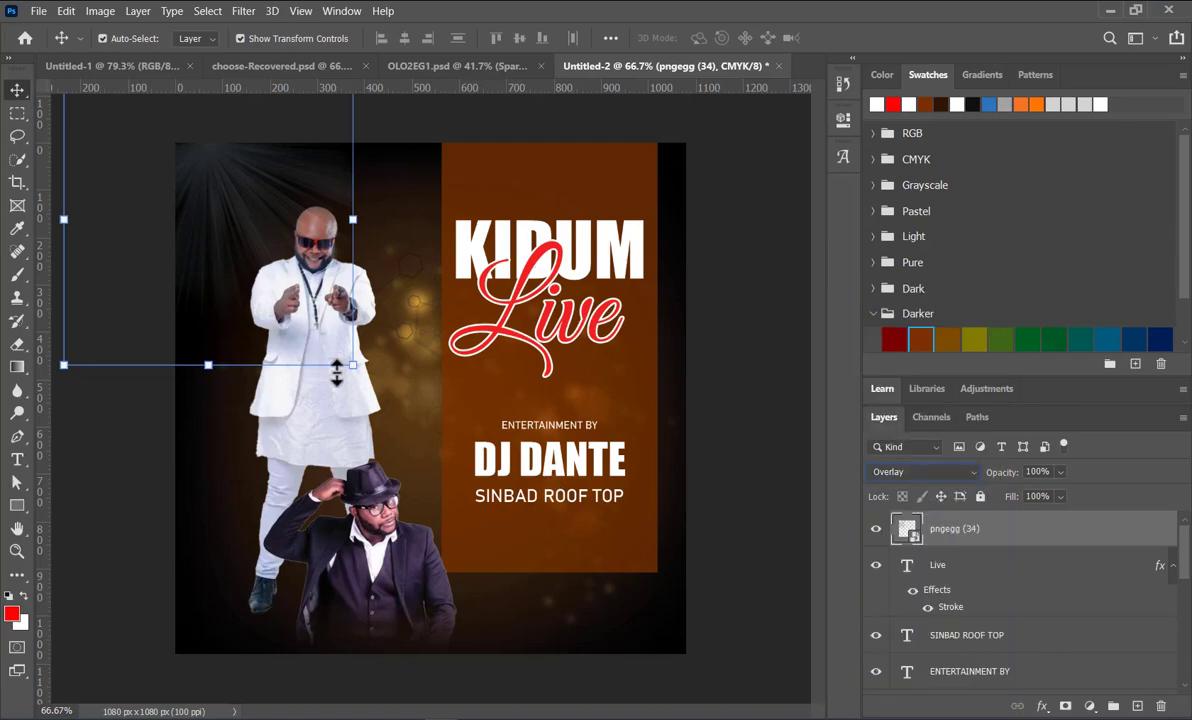
pyautogui.click(798, 404)
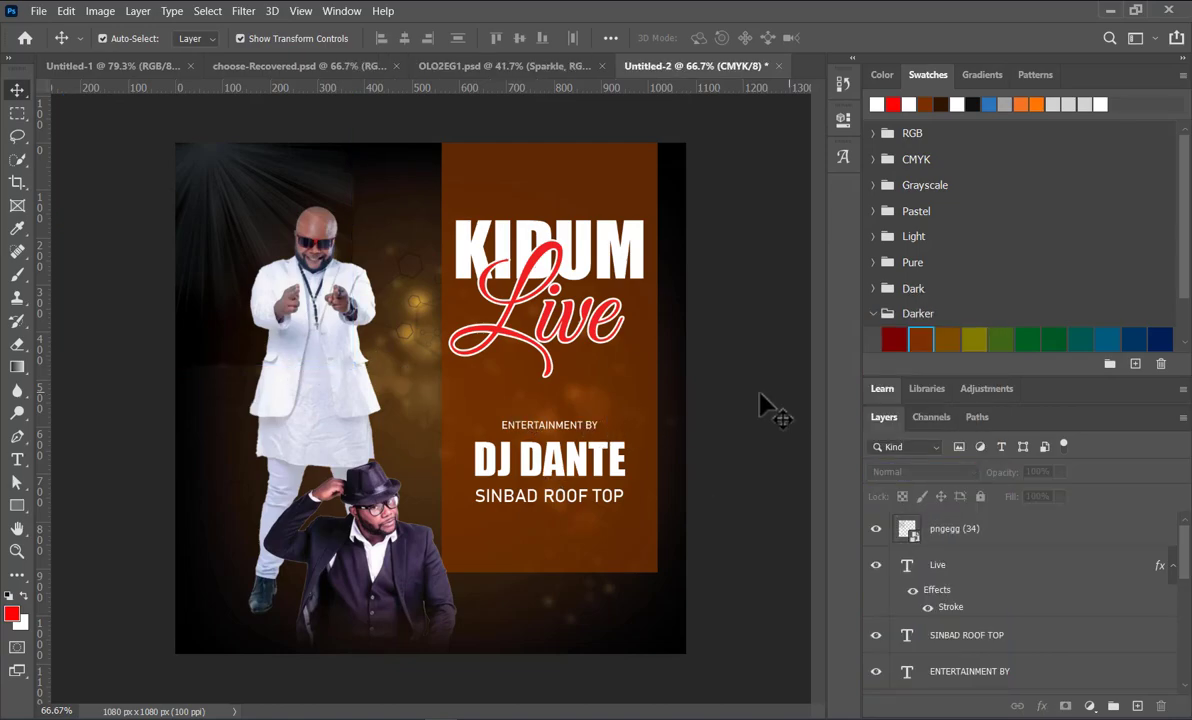
pyautogui.click(345, 245)
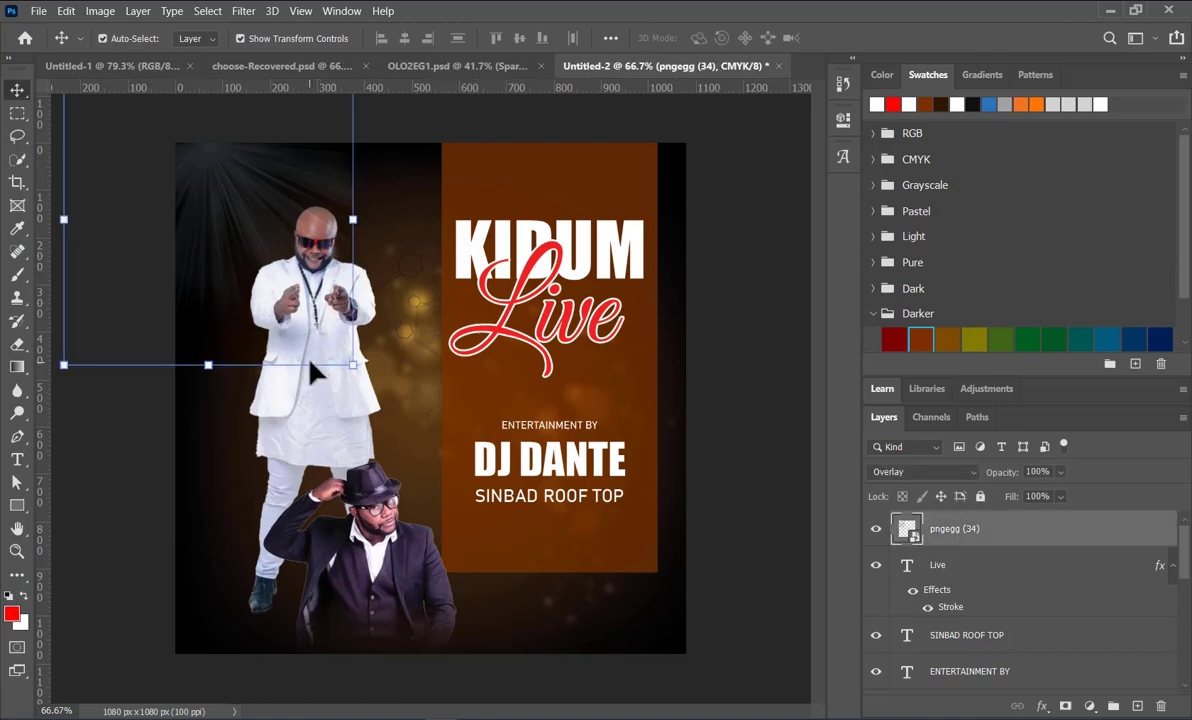
pyautogui.click(781, 357)
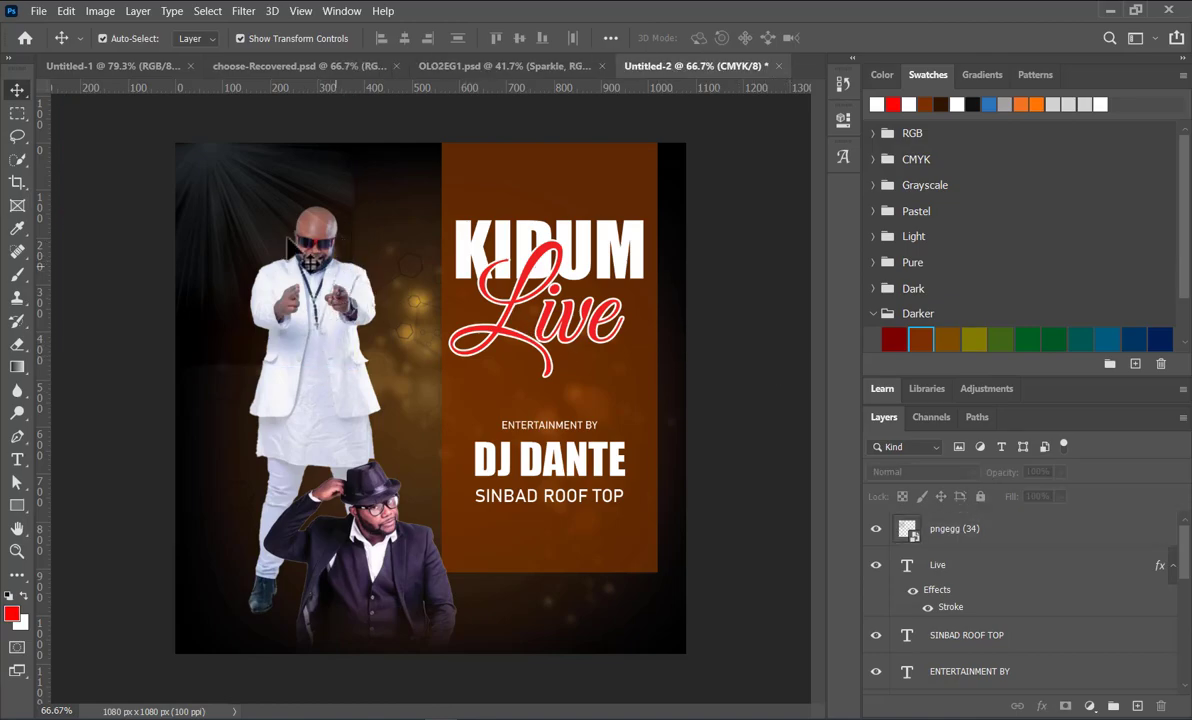
# Step: Set the blend mode of the pngegg (34) light-rays layer to Screen
pyautogui.click(289, 182)
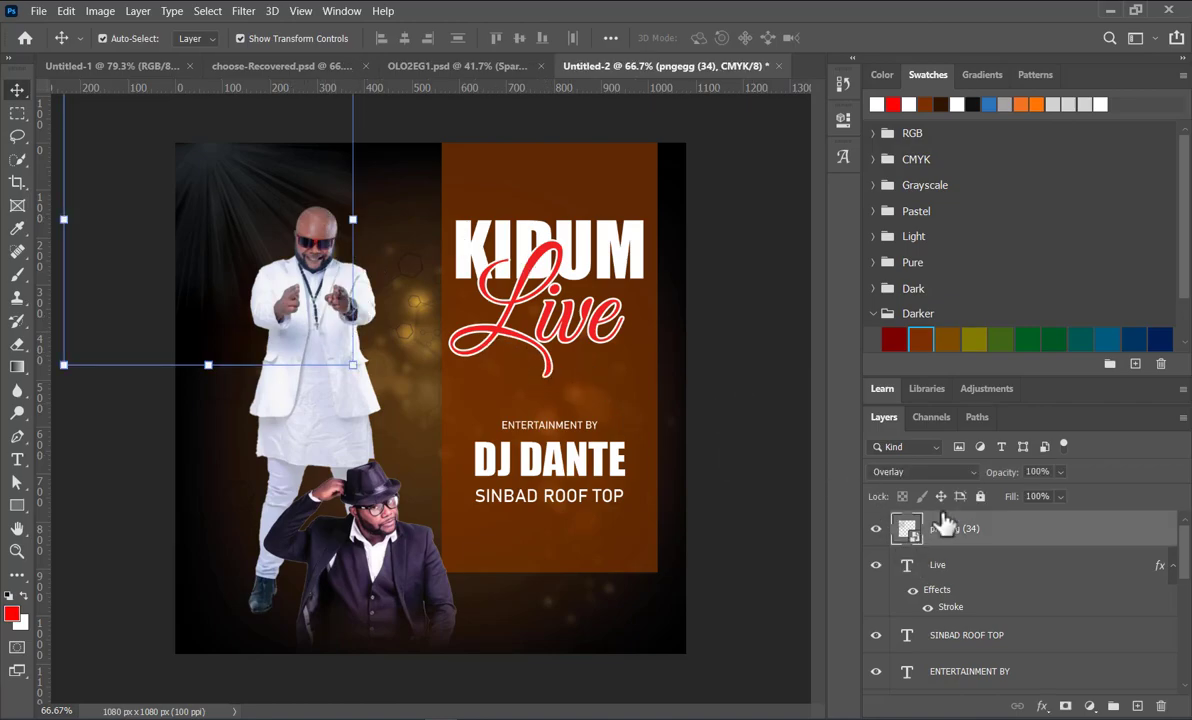
pyautogui.click(965, 468)
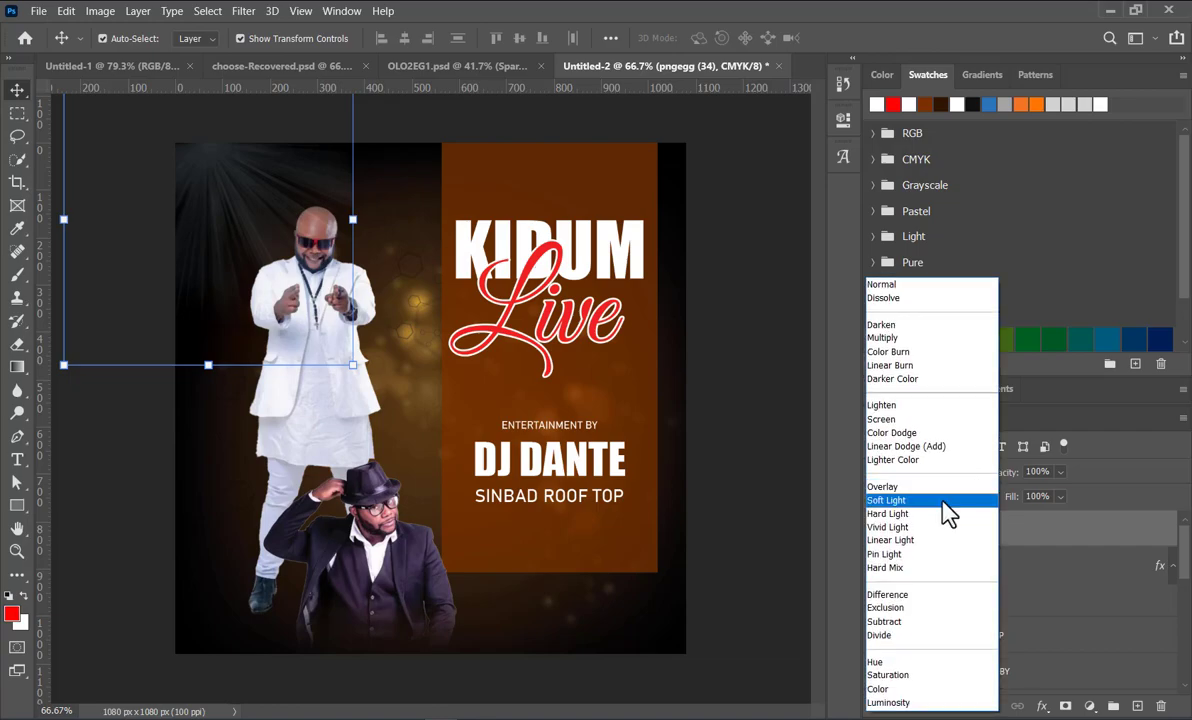
pyautogui.click(890, 421)
pyautogui.click(763, 485)
pyautogui.click(265, 182)
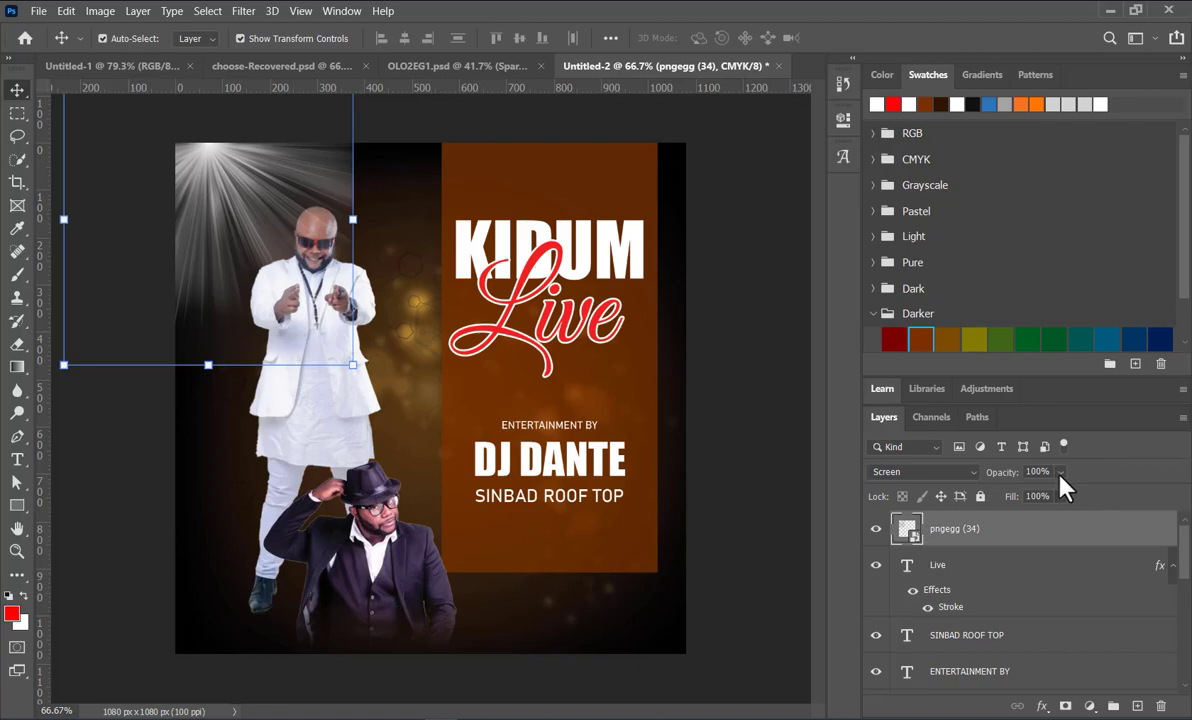
pyautogui.click(739, 368)
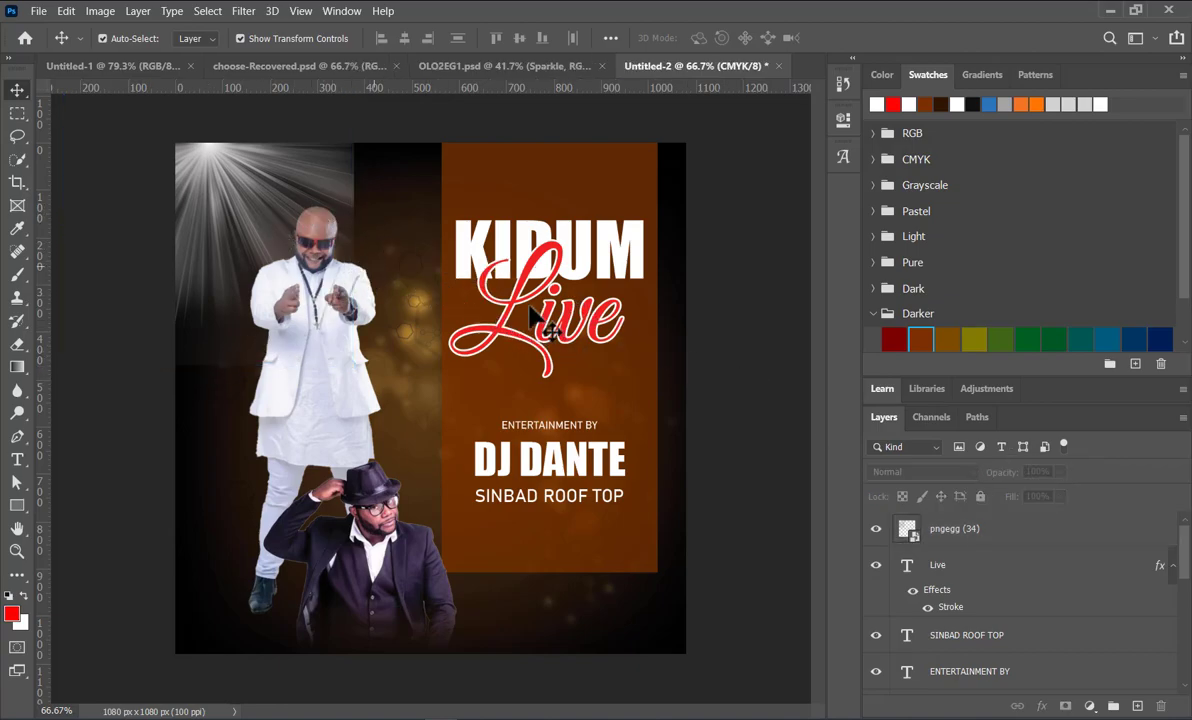
# Step: Reduce the opacity of the pngegg (34) light-rays layer to 34%
pyautogui.click(211, 178)
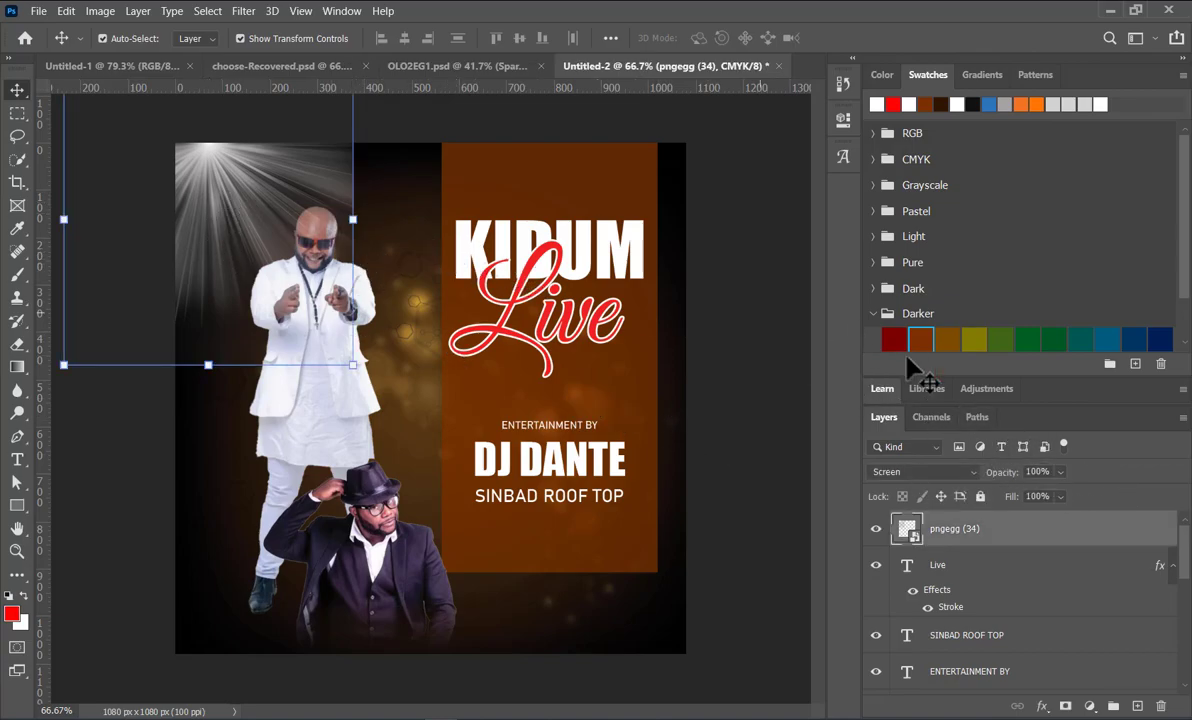
pyautogui.click(1060, 496)
pyautogui.moveTo(1041, 491); pyautogui.dragTo(1025, 491)
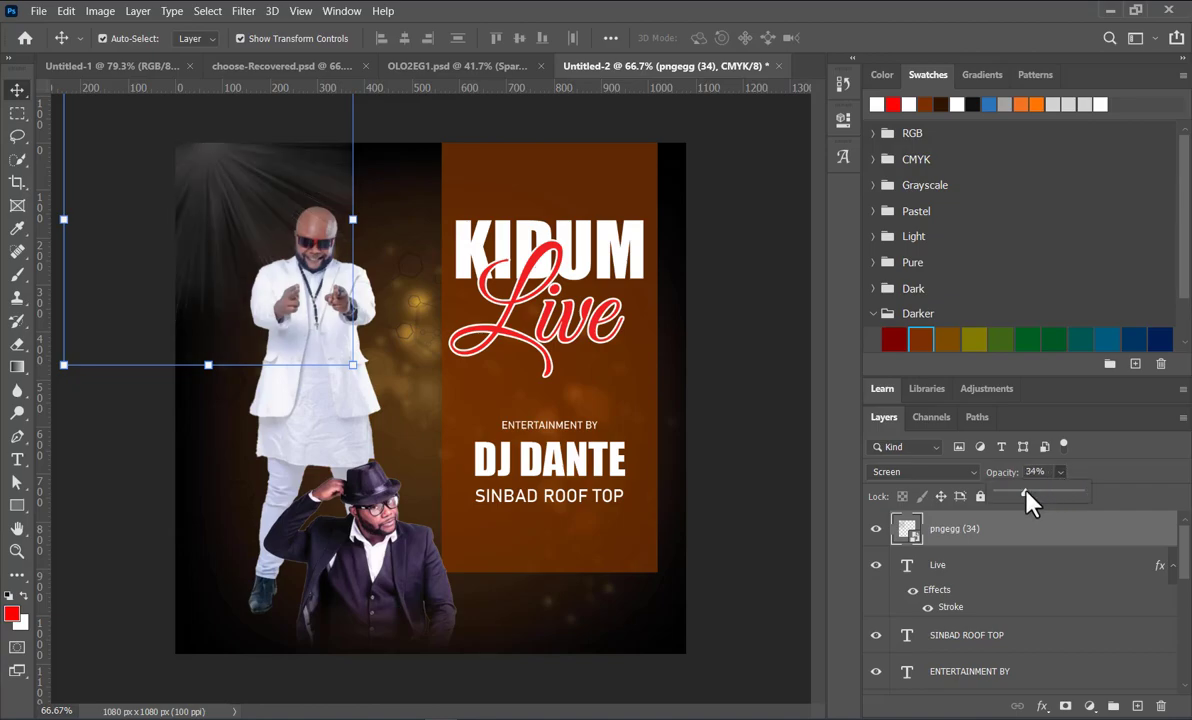
pyautogui.click(773, 467)
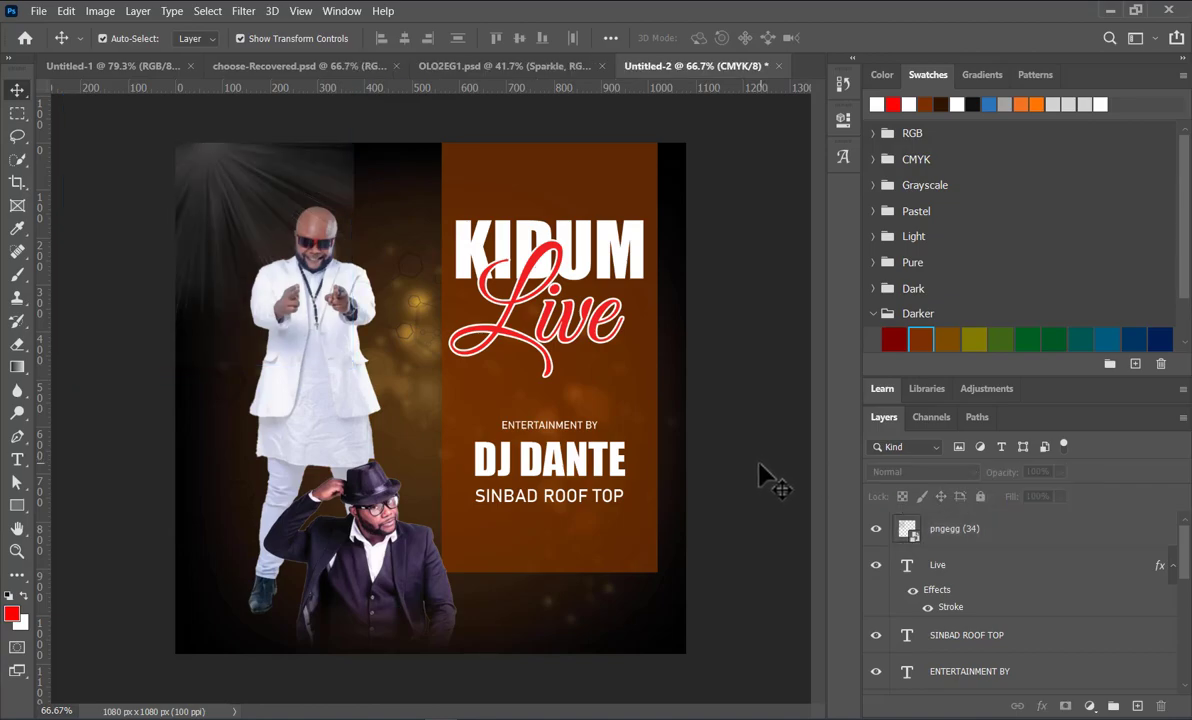
# Step: Move the pngegg (34) light-rays layer to the right so the rays fan out above the standing man's head
pyautogui.click(302, 210)
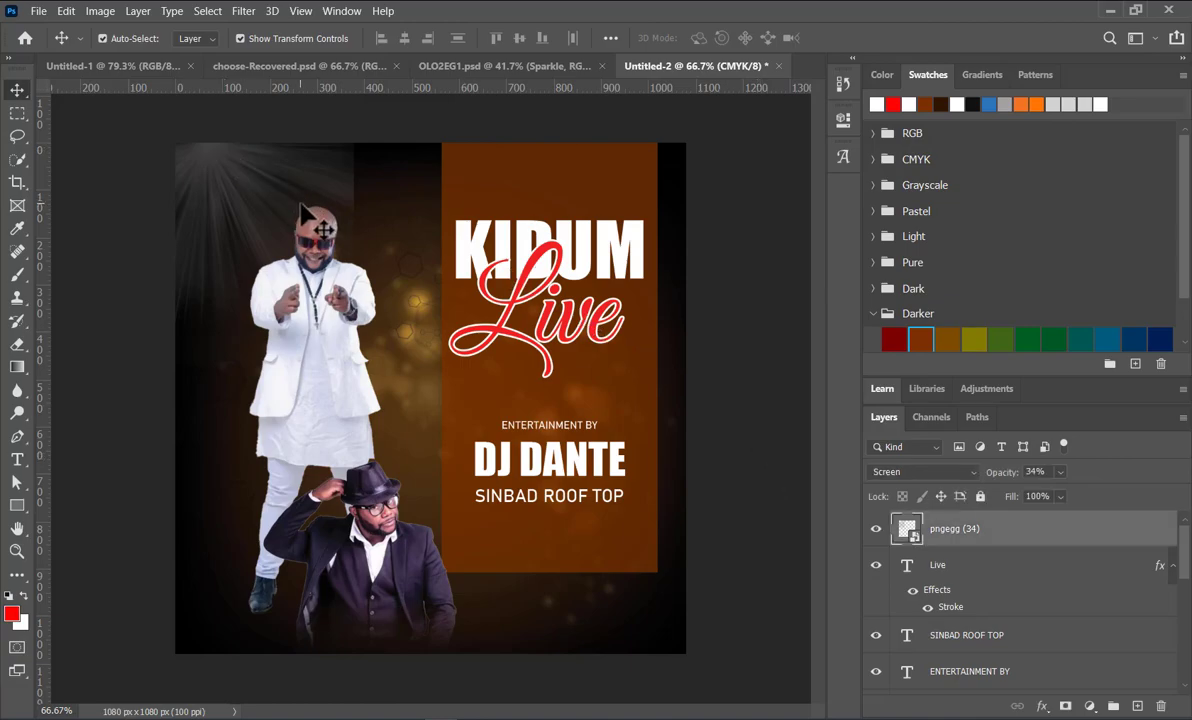
pyautogui.moveTo(302, 212); pyautogui.dragTo(321, 188)
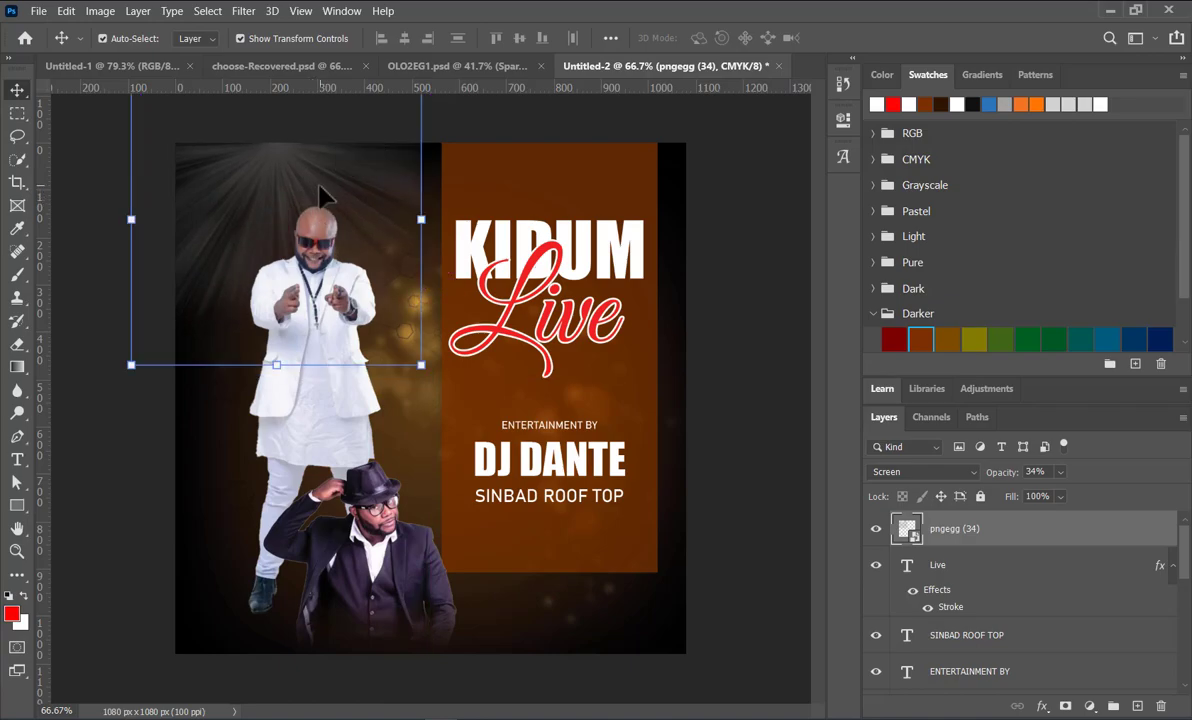
pyautogui.click(785, 207)
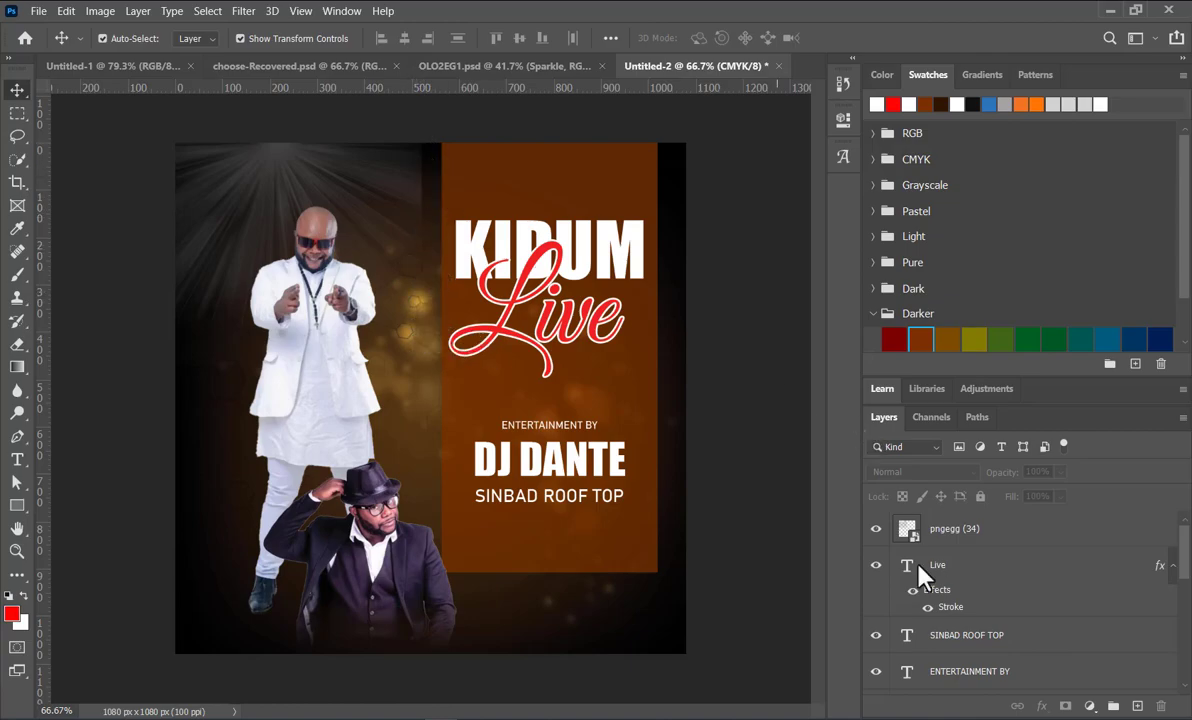
# Step: Add a layer mask to the pngegg (34) light rays and fade out their right edge with a linear black-to-transparent gradient
pyautogui.click(380, 218)
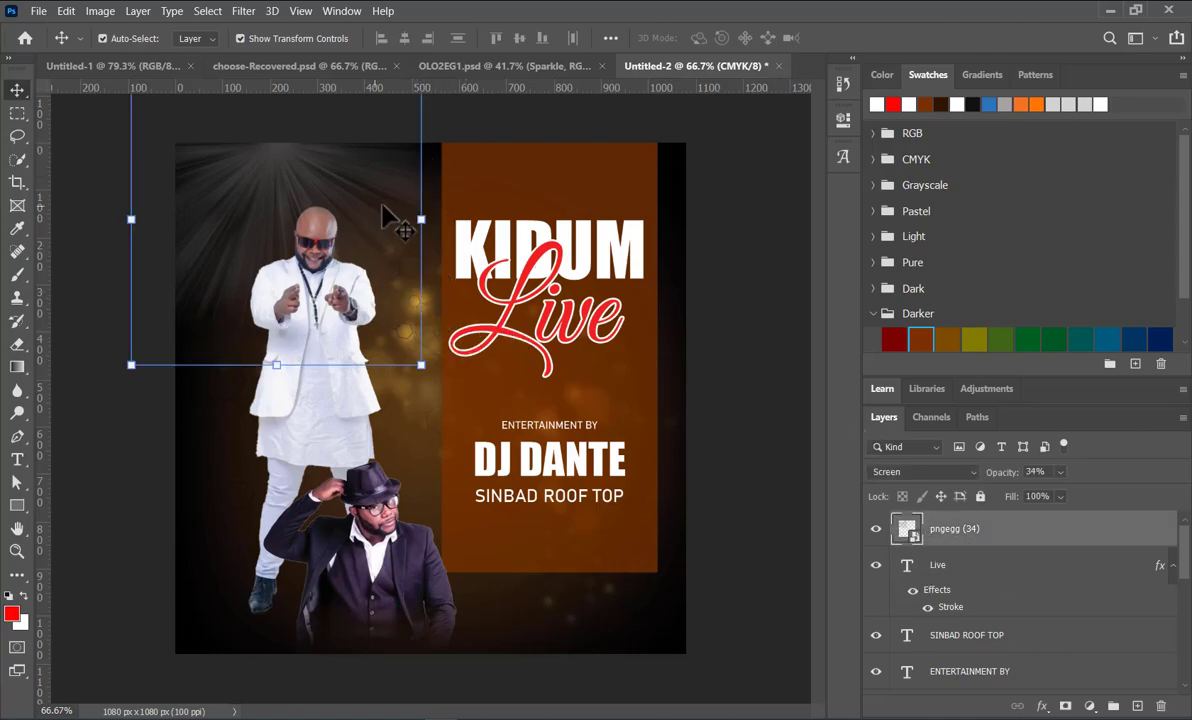
pyautogui.click(1066, 708)
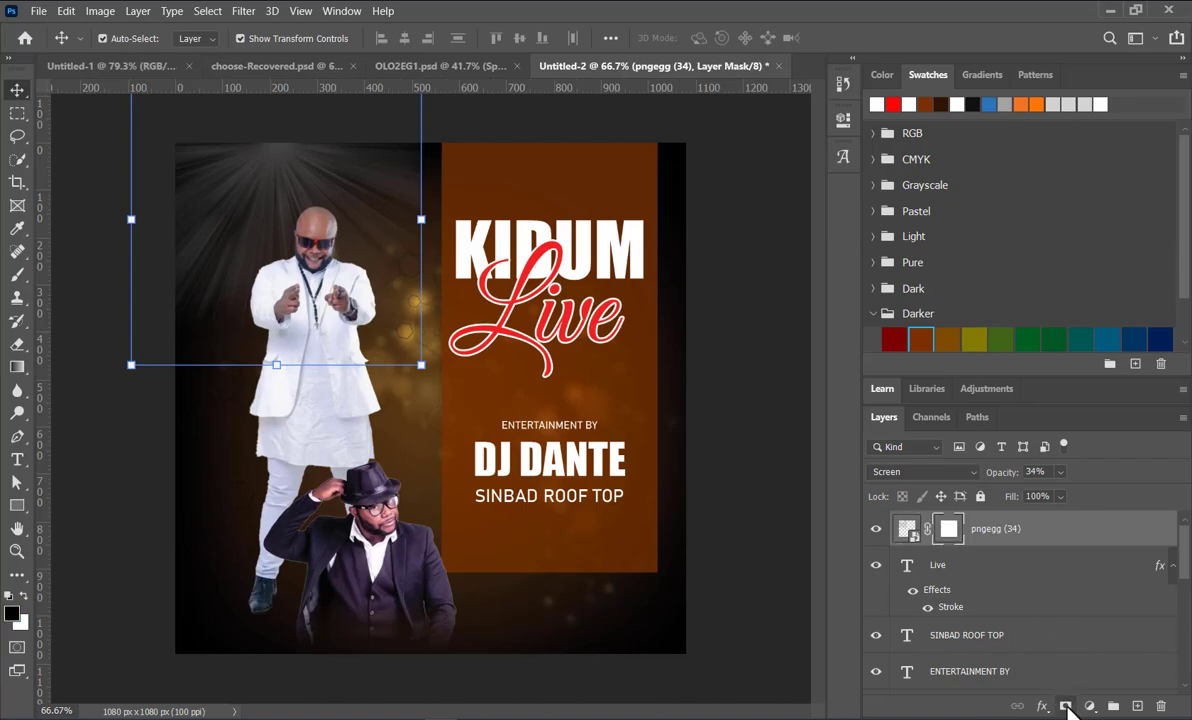
pyautogui.click(17, 366)
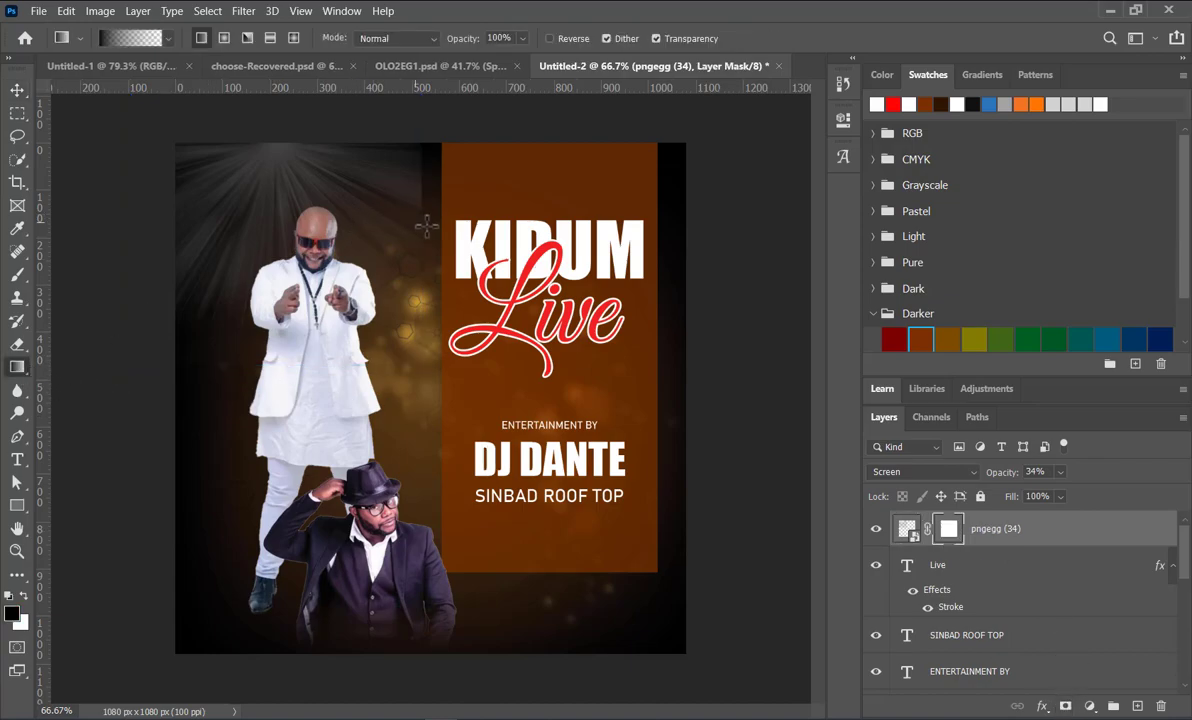
pyautogui.moveTo(385, 227); pyautogui.dragTo(388, 227)
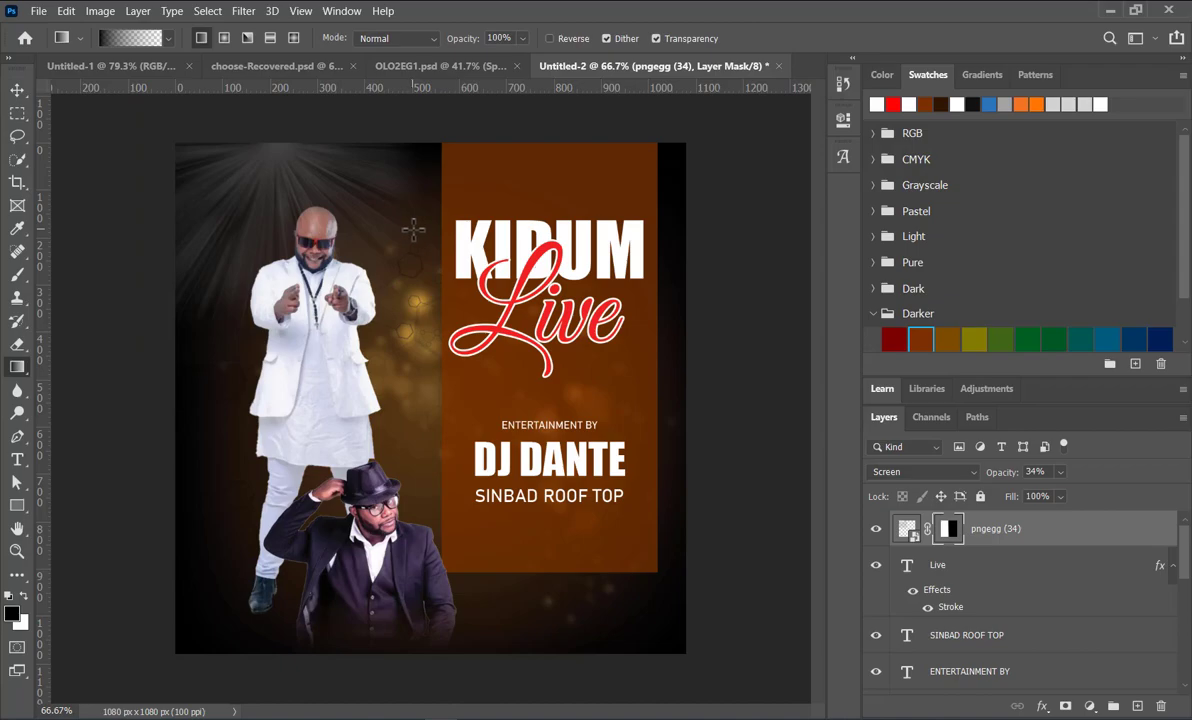
# Step: Move the masked light rays back so they shine from the poster's upper-left corner
pyautogui.click(17, 90)
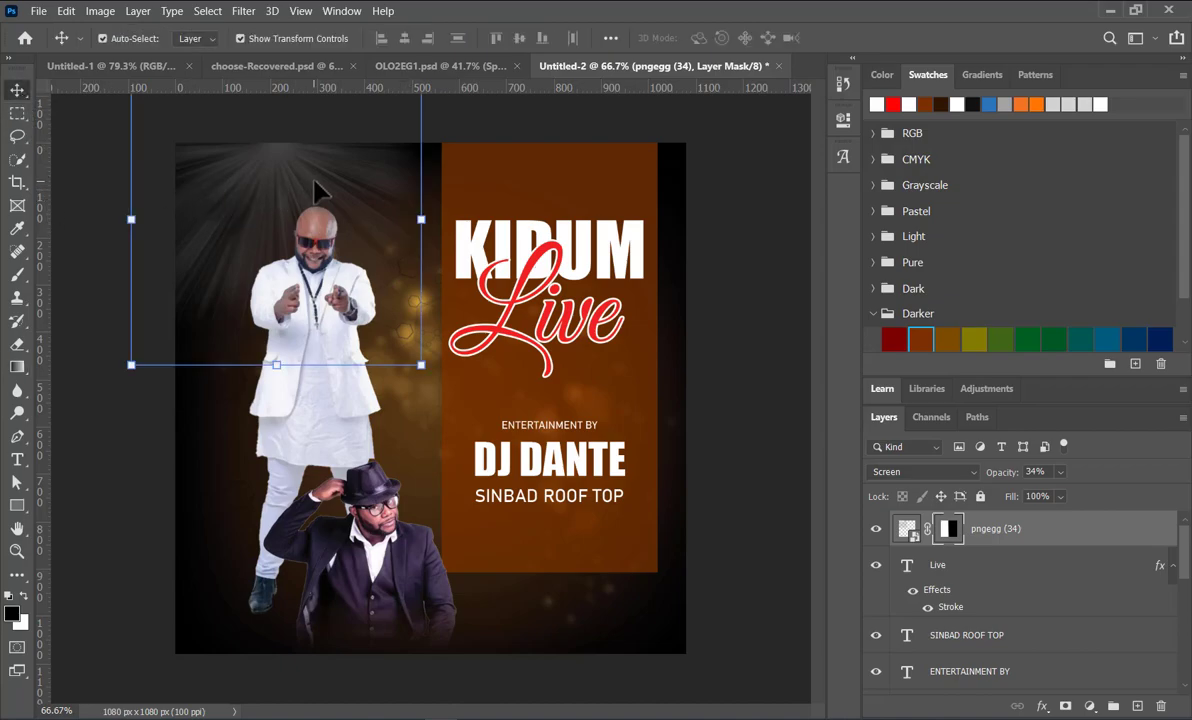
pyautogui.moveTo(308, 190); pyautogui.dragTo(226, 189)
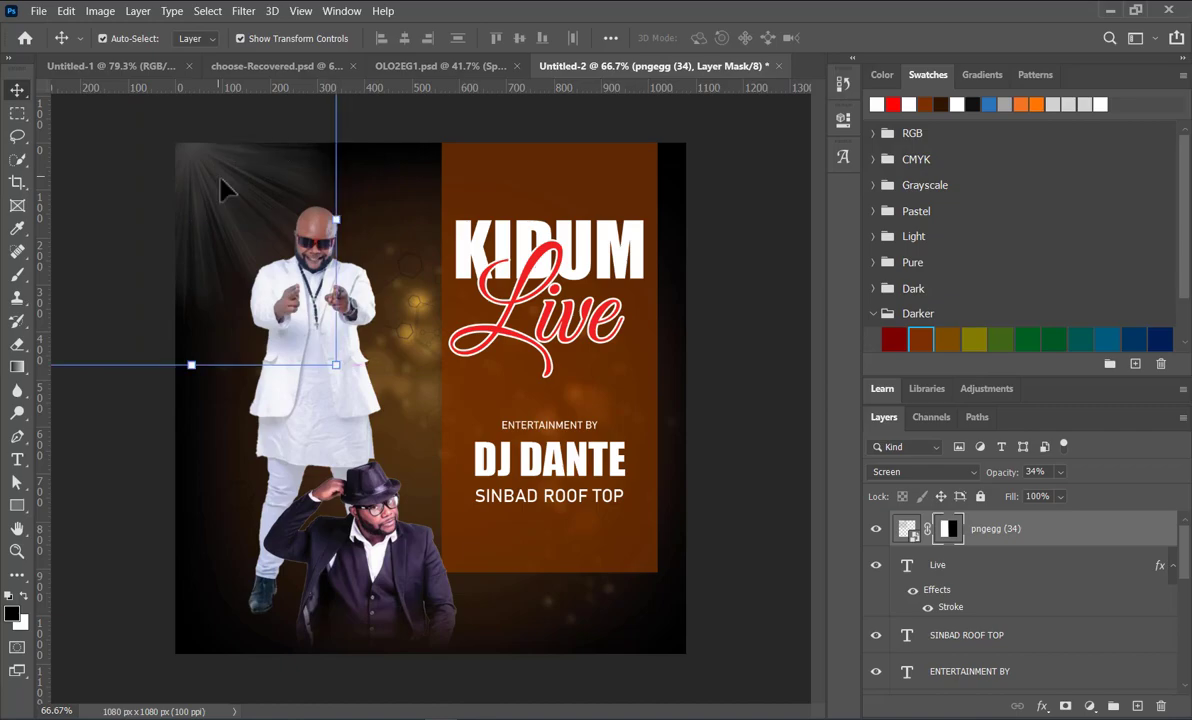
pyautogui.click(735, 393)
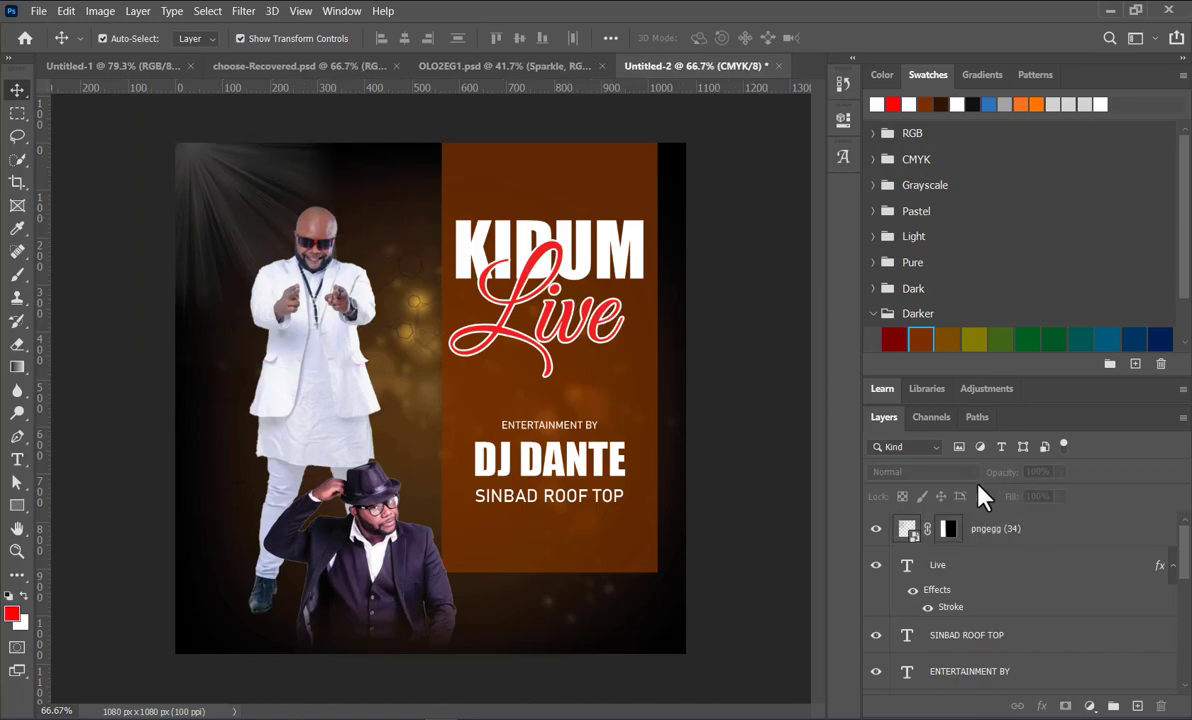
# Step: Convert the masked pngegg (34) light-rays layer to a smart object
pyautogui.click(216, 168)
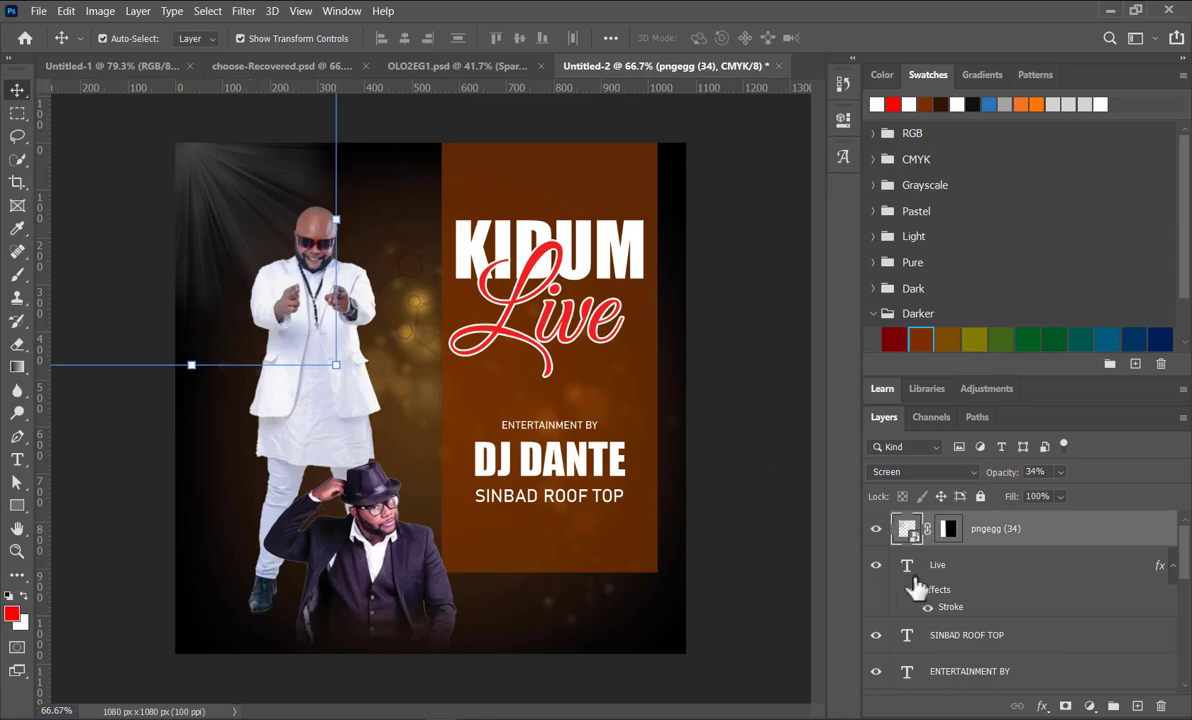
pyautogui.rightClick(1043, 537)
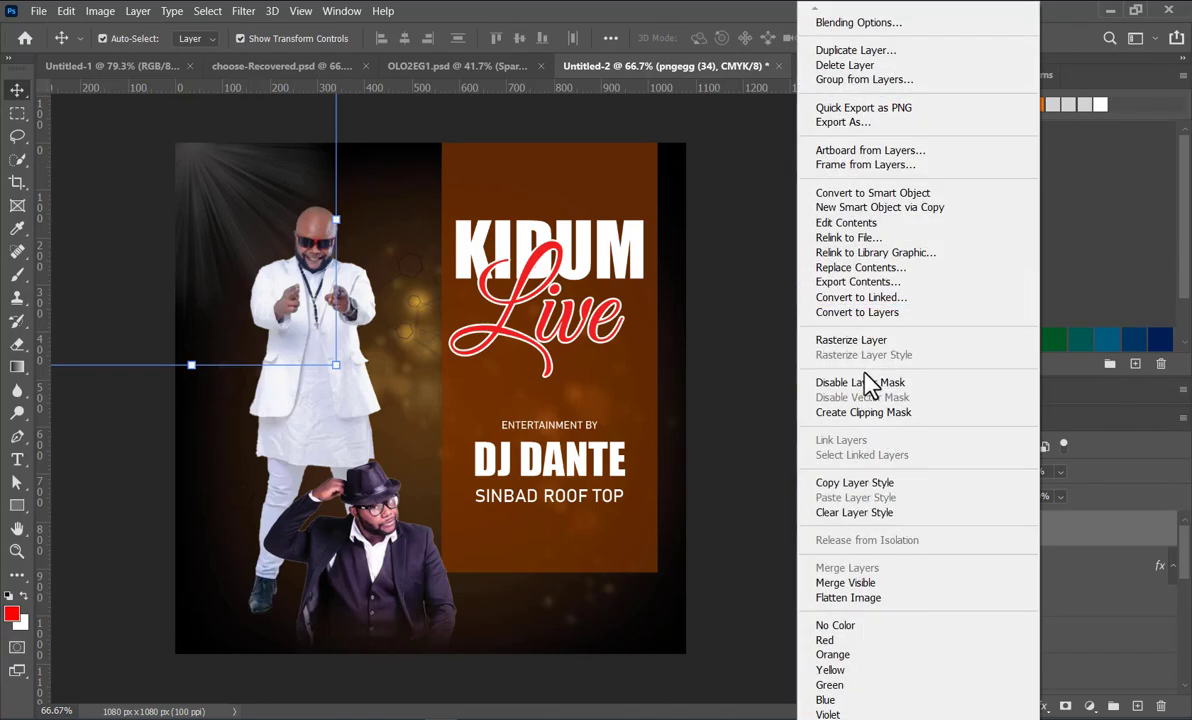
pyautogui.click(878, 198)
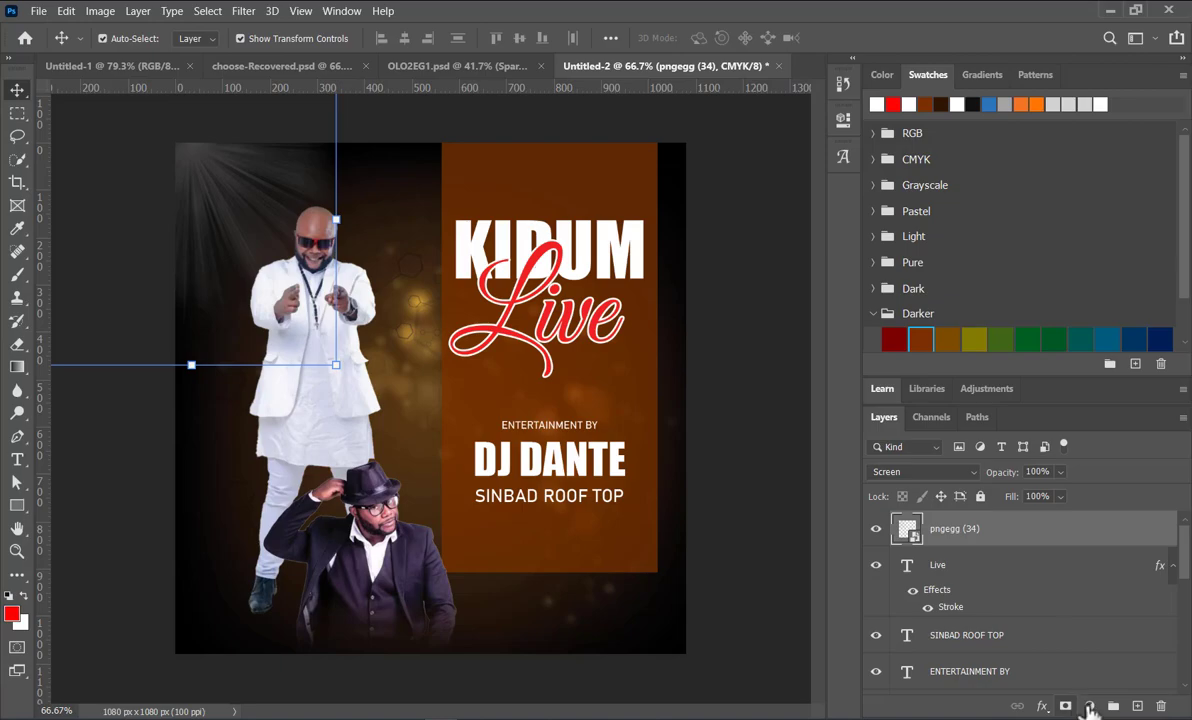
# Step: Try a yellow Color Overlay at 100% opacity on the pngegg (34) light rays, and undo it
pyautogui.doubleClick(1040, 537)
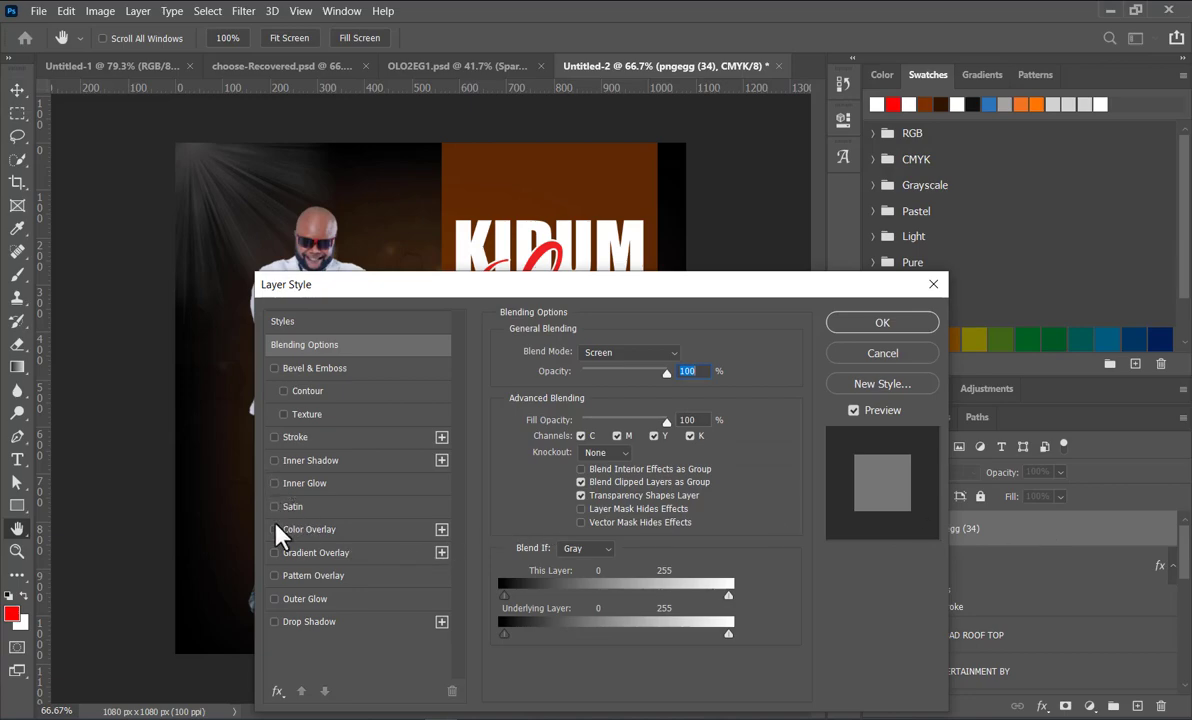
pyautogui.click(290, 529)
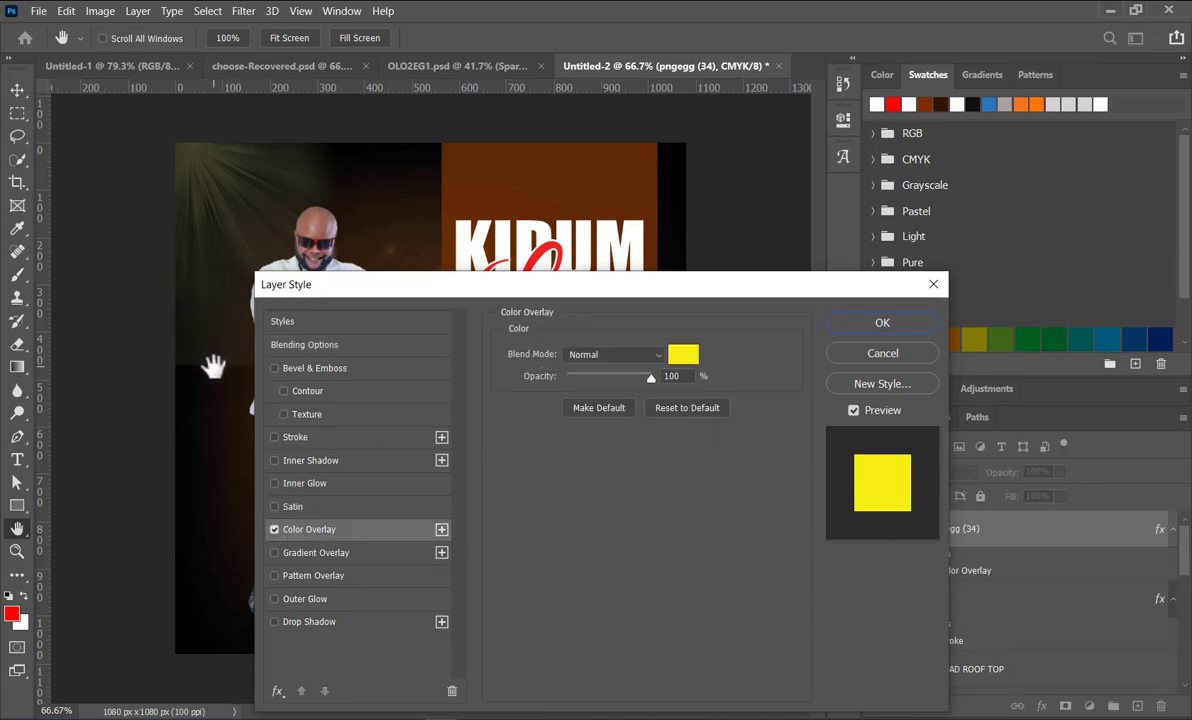
pyautogui.click(882, 323)
pyautogui.hotkey('ctrl', 'z')
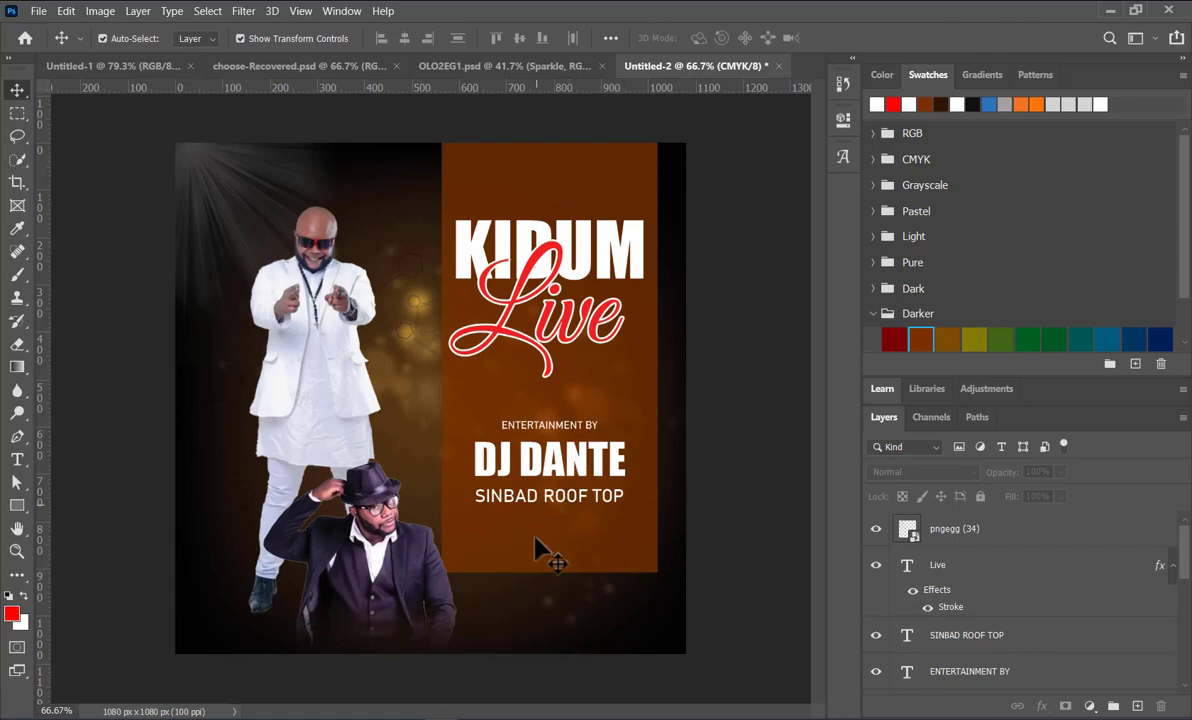
# Step: Move the cut-out of the man in the hat up, in front of the standing man's legs and lower coat
pyautogui.moveTo(360, 519); pyautogui.dragTo(367, 401)
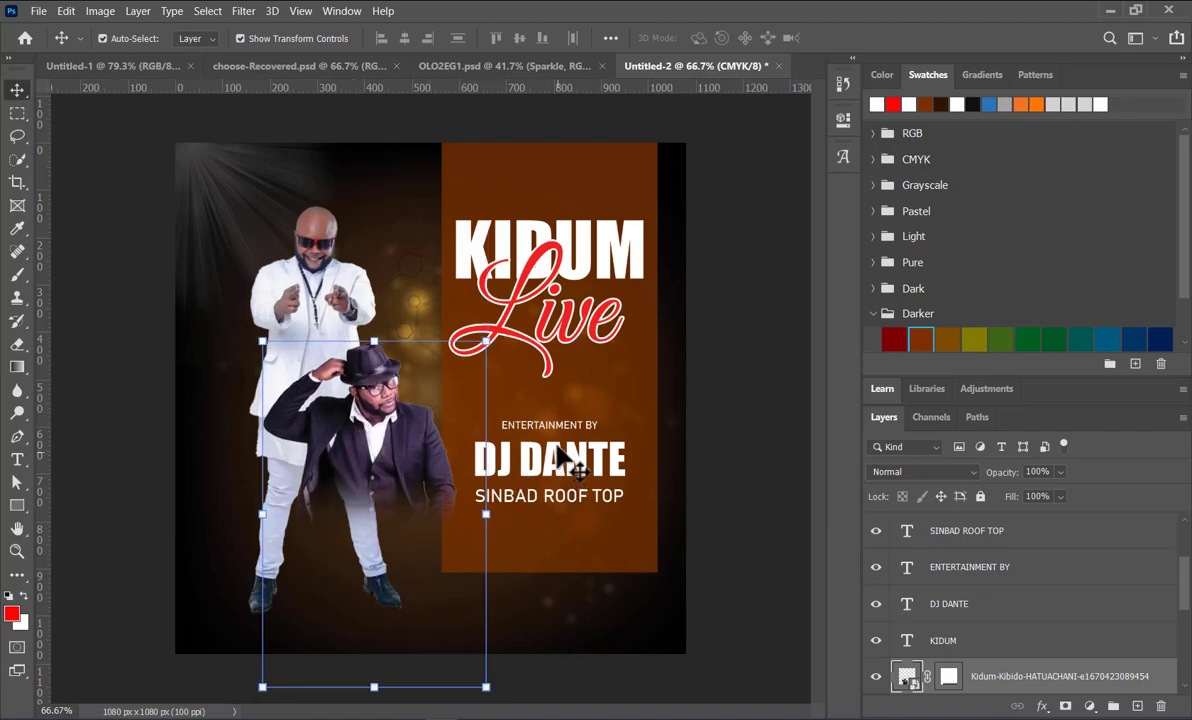
# Step: Duplicate the ENTERTAINMENT BY text below the figures near the poster's bottom edge and change it to "DO NOT FORWARD TO PERSONS UNDER THE AGE OF +18"
pyautogui.moveTo(560, 428); pyautogui.dragTo(405, 632)
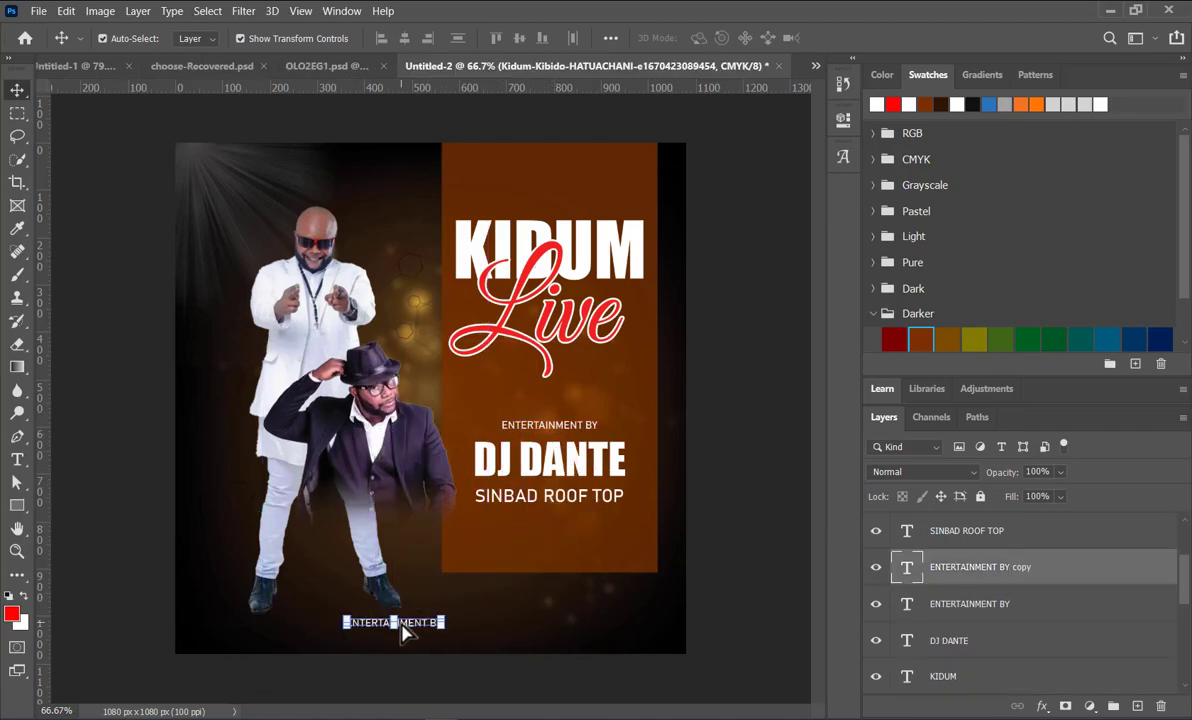
pyautogui.doubleClick(400, 620)
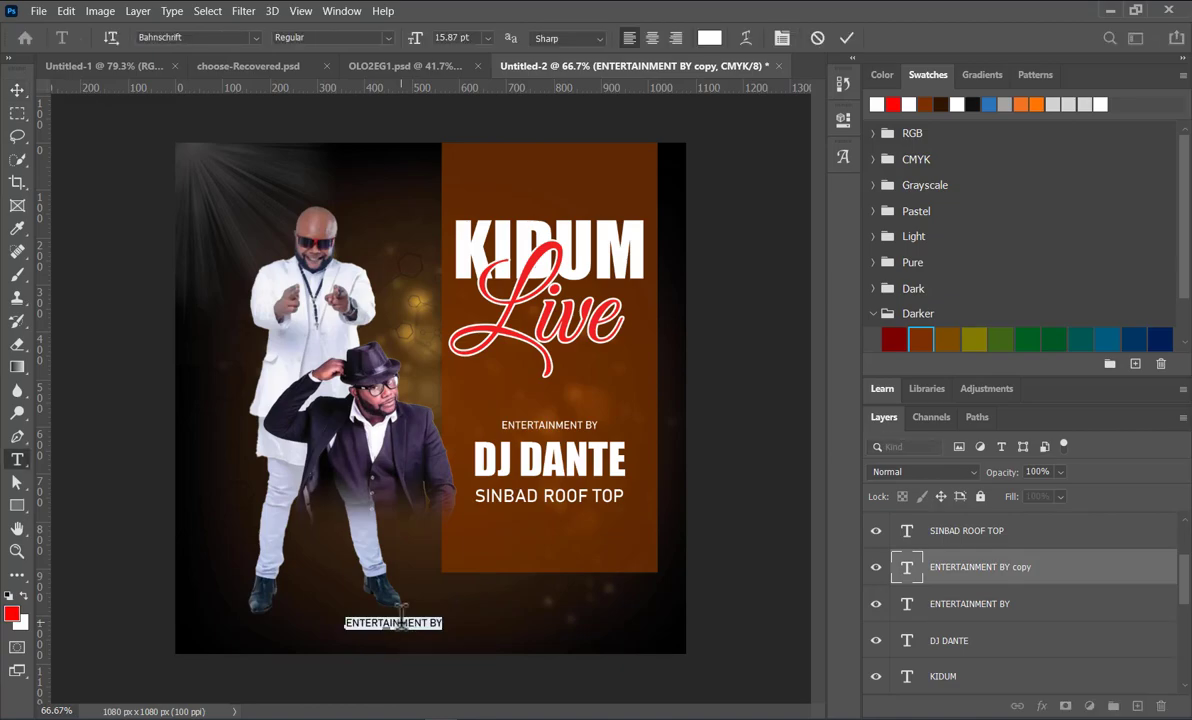
pyautogui.write('18')
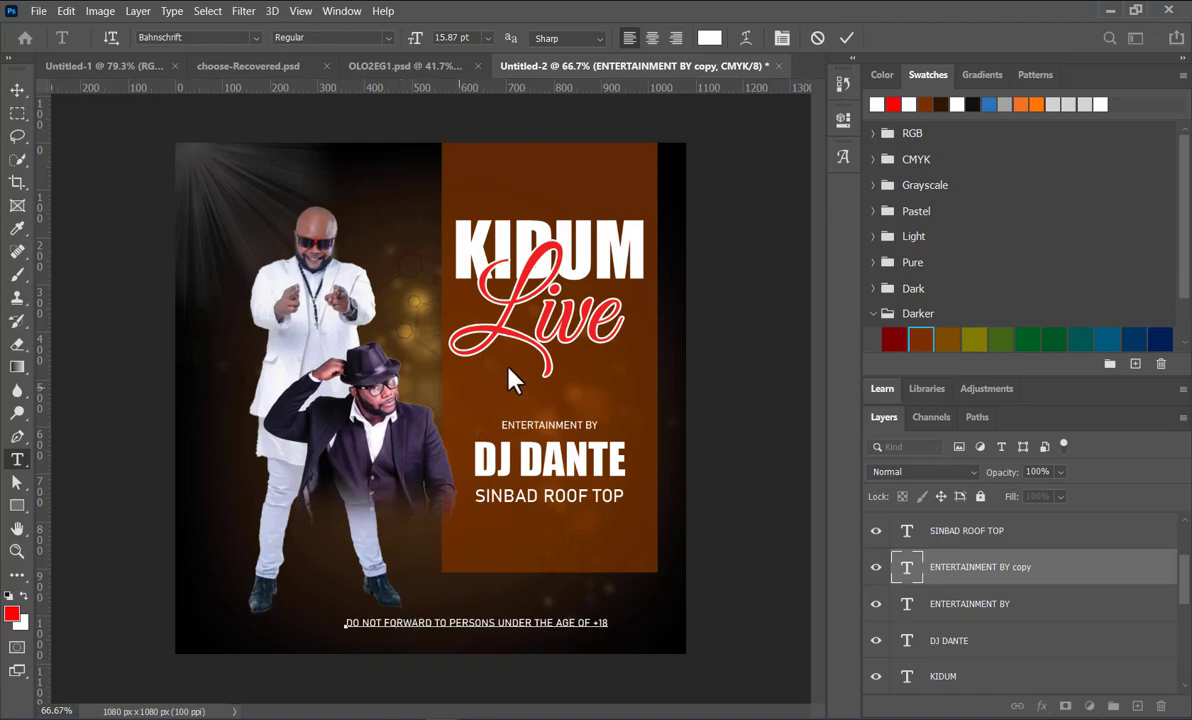
pyautogui.click(846, 40)
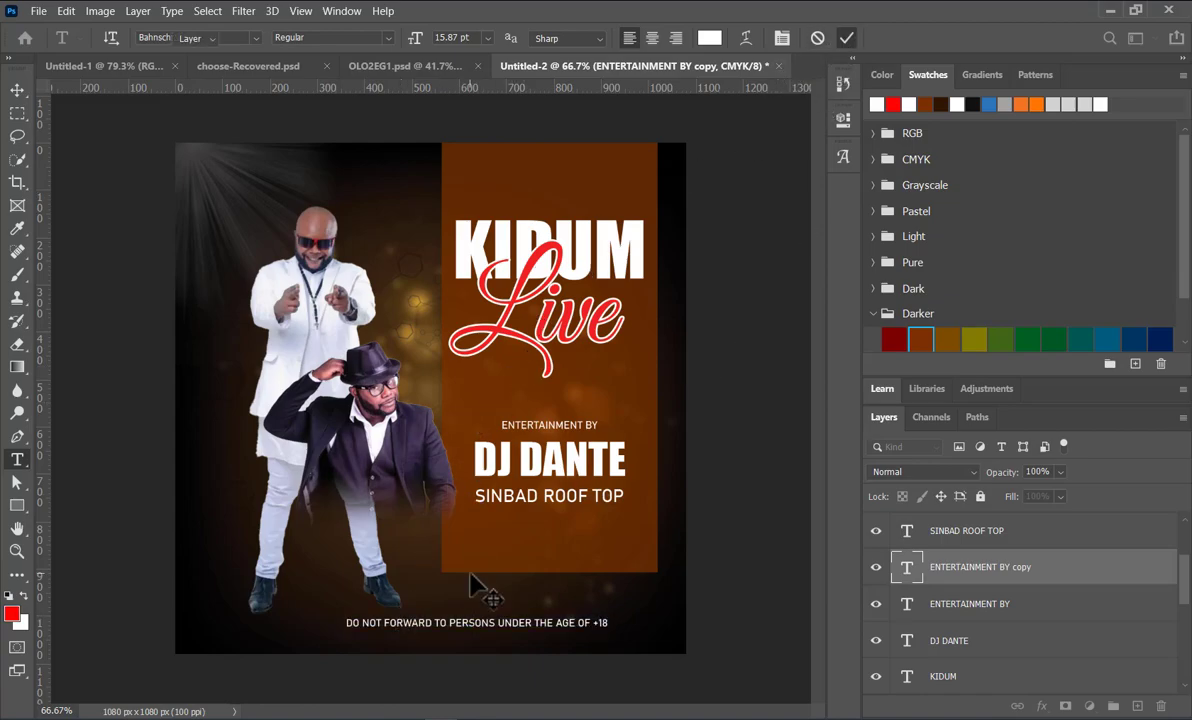
pyautogui.press('v')
pyautogui.click(449, 630)
pyautogui.moveTo(449, 637); pyautogui.dragTo(426, 631)
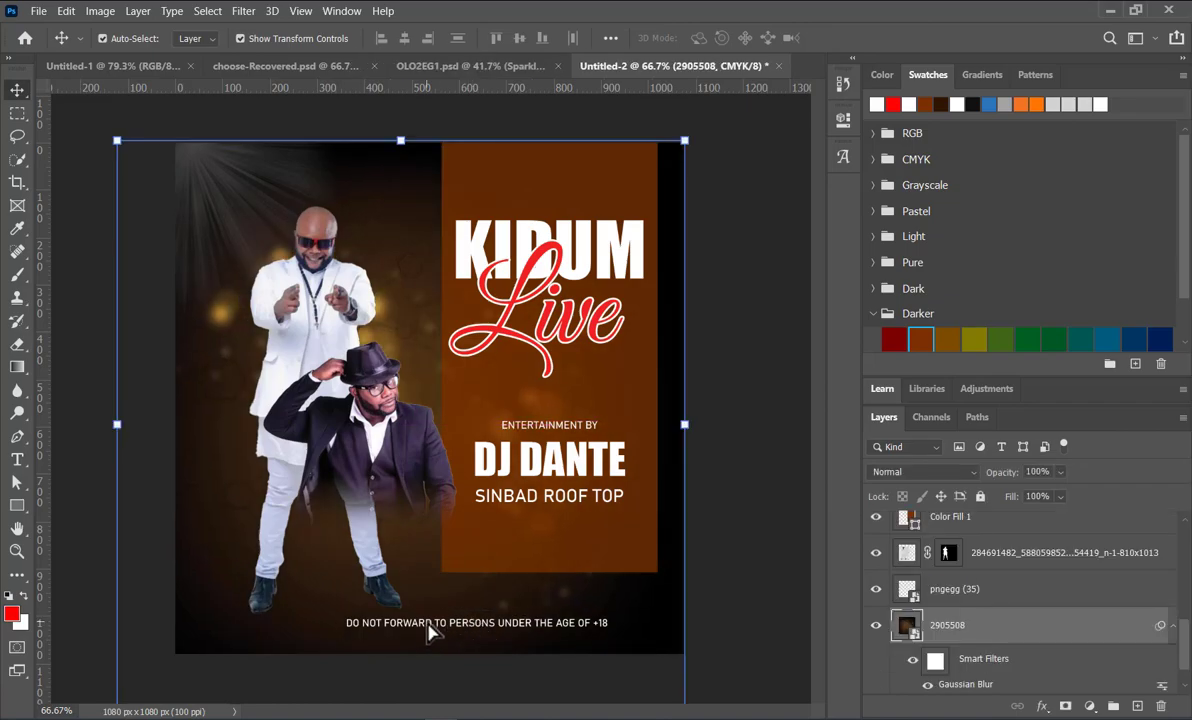
pyautogui.moveTo(595, 600); pyautogui.dragTo(638, 595)
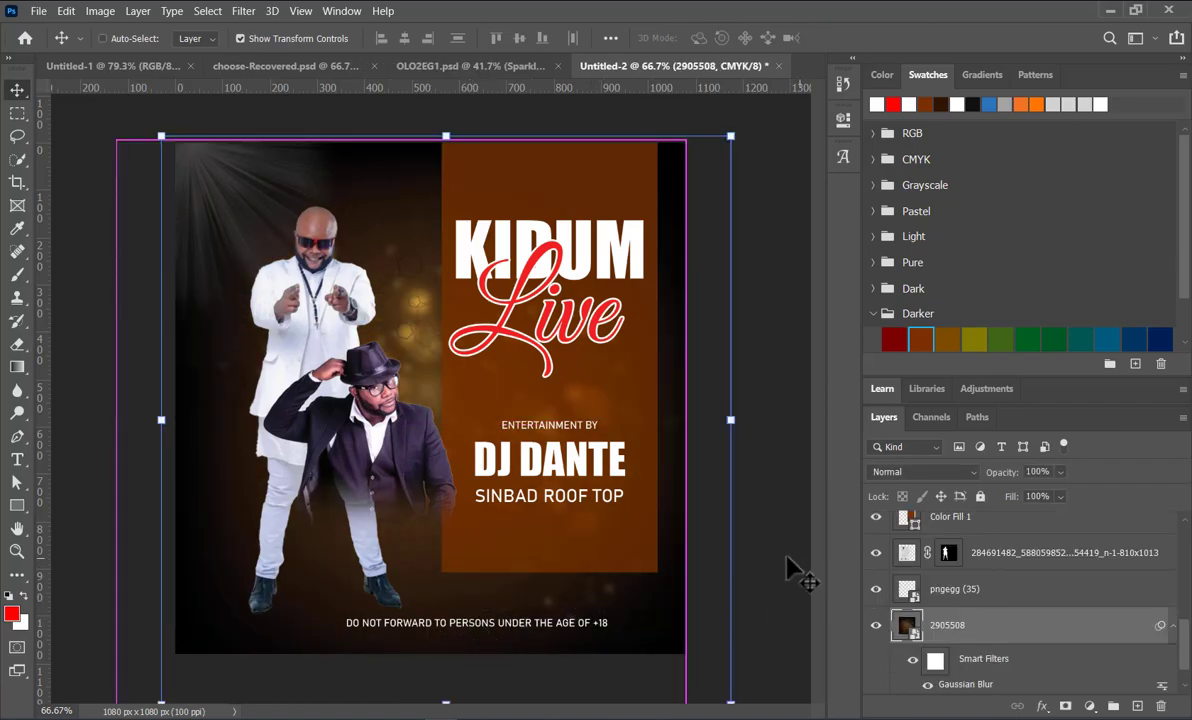
# Step: Move the age-restriction line to the left so it starts beneath the standing man's feet
pyautogui.keyDown('ctrl'); pyautogui.click(534, 621); pyautogui.keyUp('ctrl')
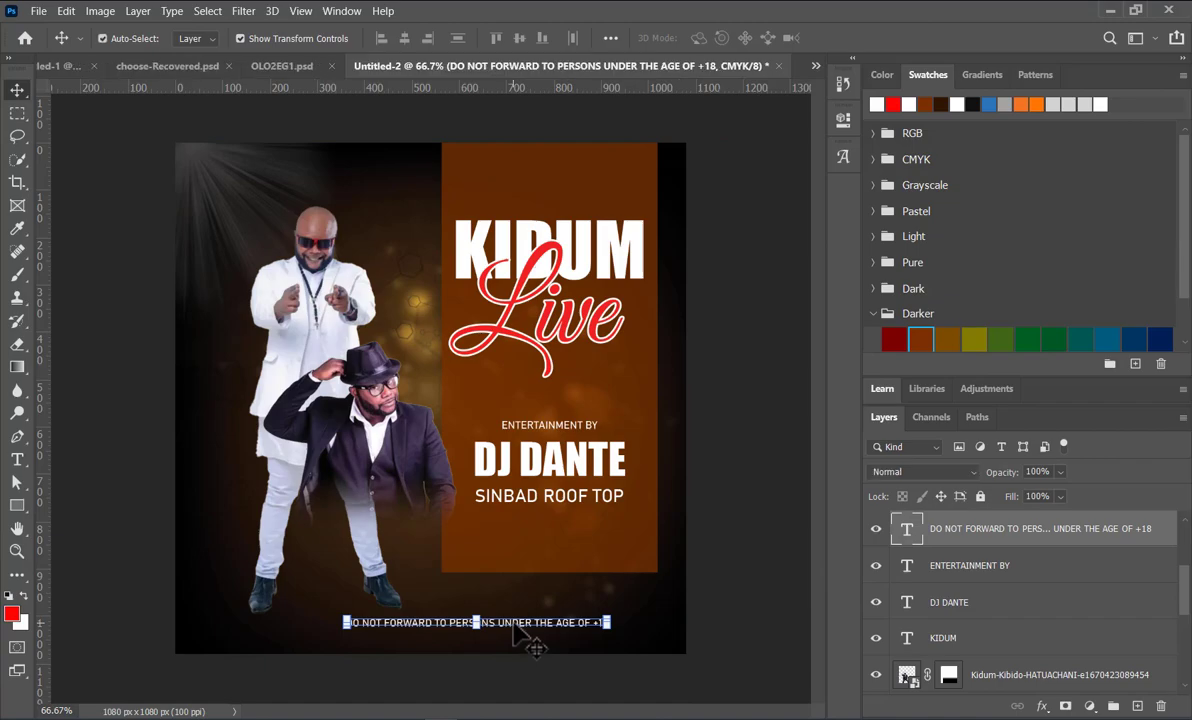
pyautogui.moveTo(492, 634); pyautogui.dragTo(452, 637)
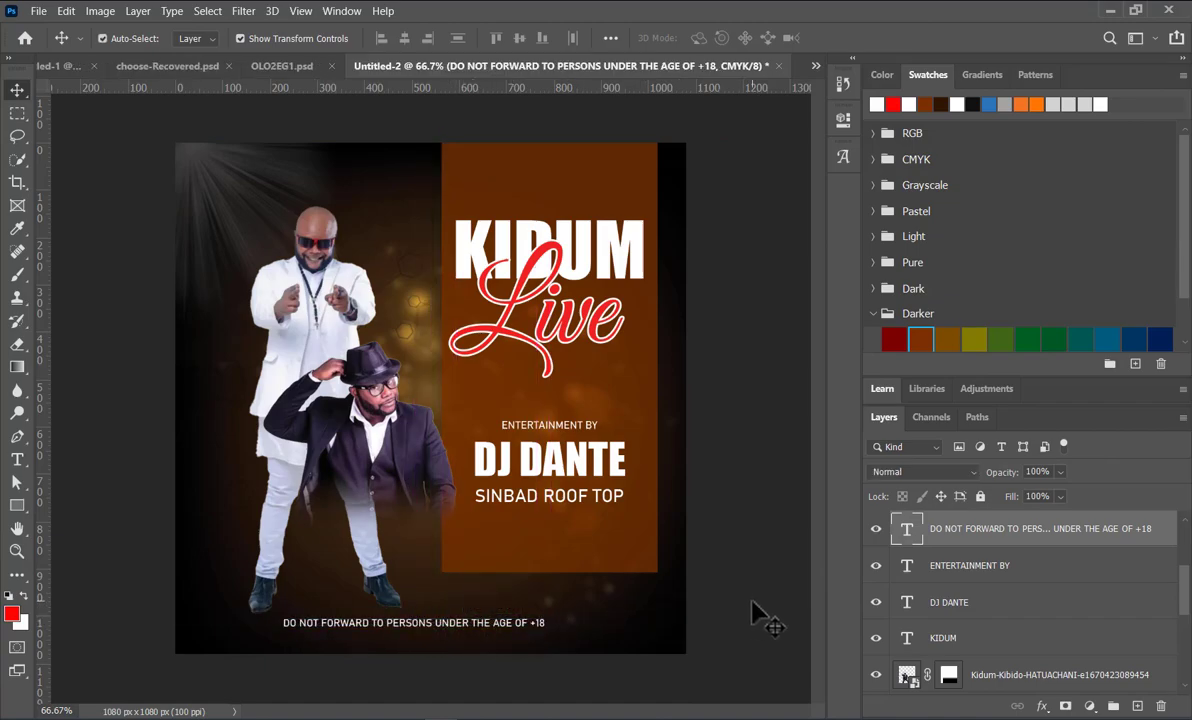
pyautogui.click(755, 614)
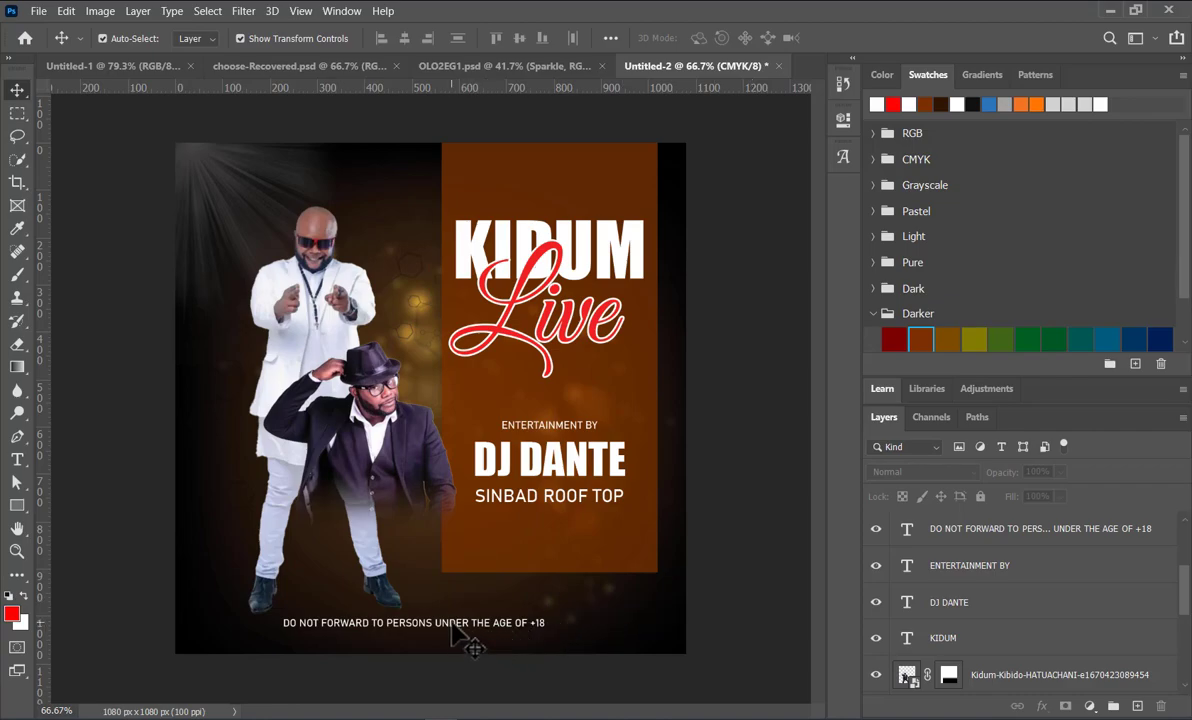
# Step: Duplicate the age-restriction line directly beneath itself and change the copy to "EXCESIVE CONSUMPTION OF ALCOHOL IS HARMFUL TO YOUR HEALTH"
pyautogui.moveTo(451, 623); pyautogui.dragTo(452, 647)
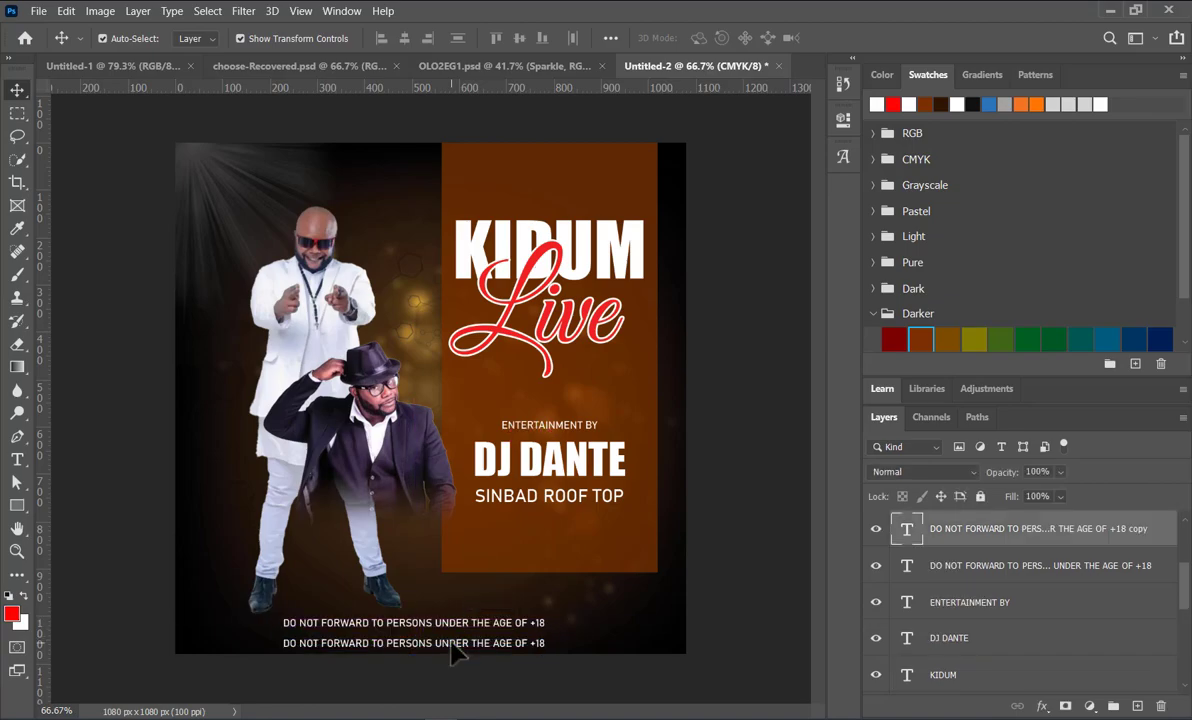
pyautogui.doubleClick(452, 645)
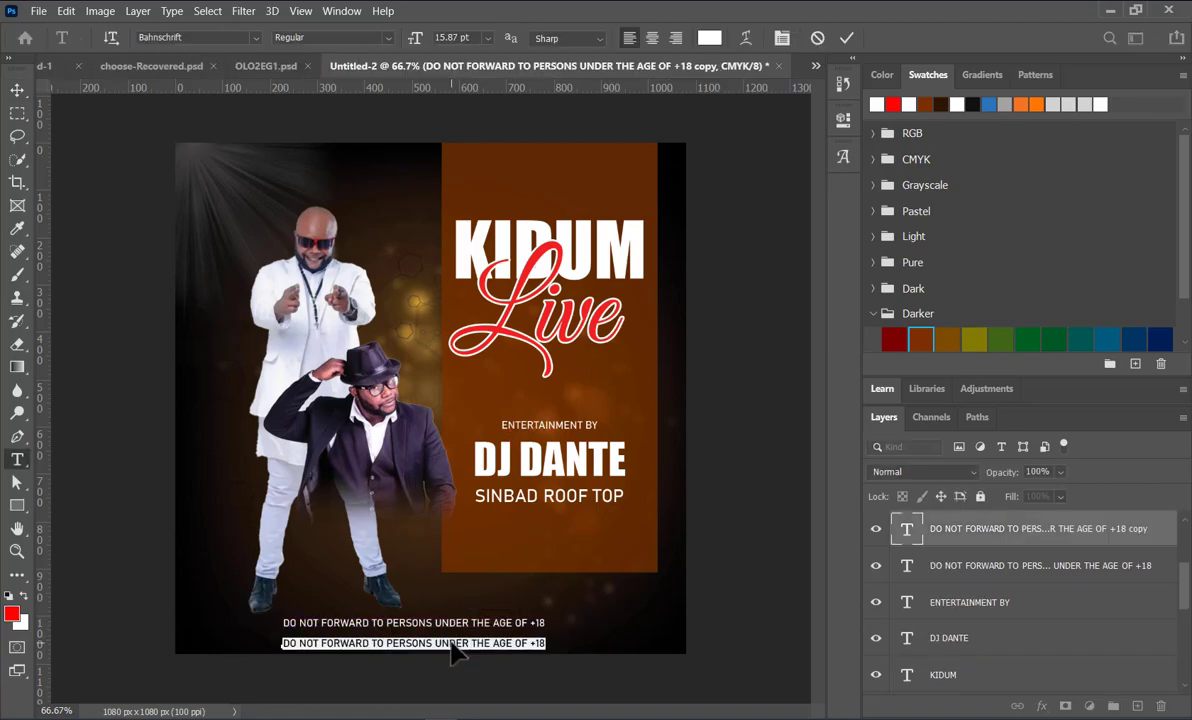
pyautogui.write('EXC')
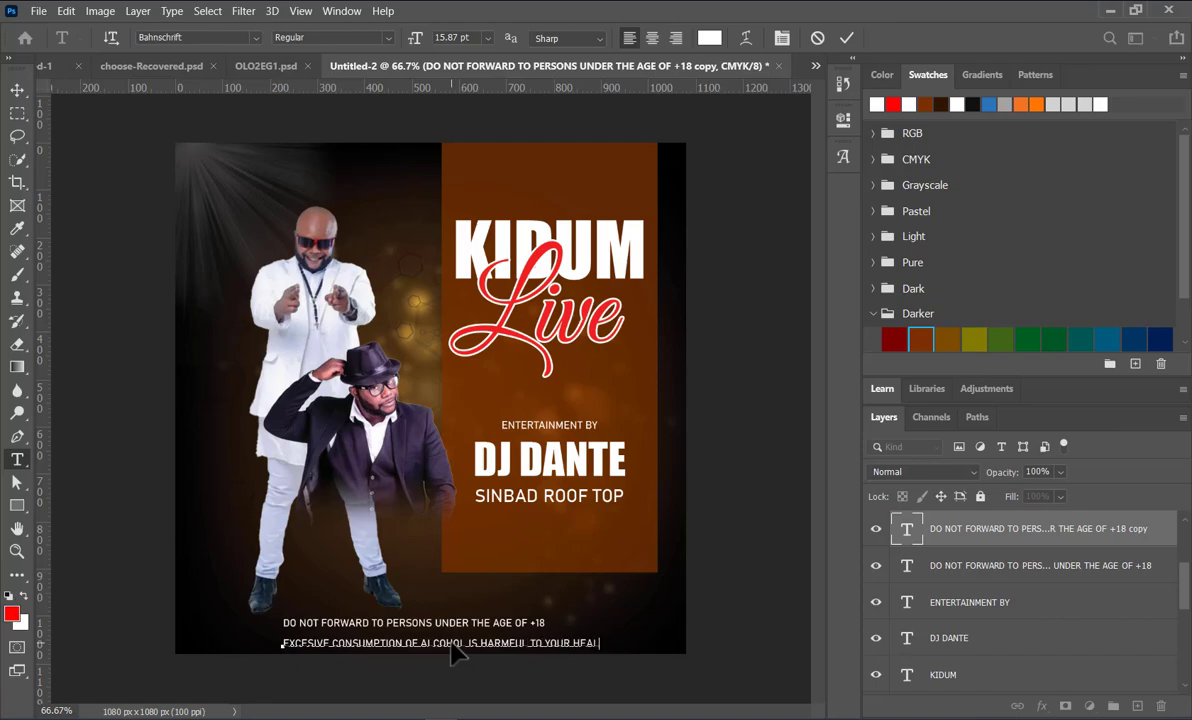
pyautogui.click(846, 38)
pyautogui.press('v')
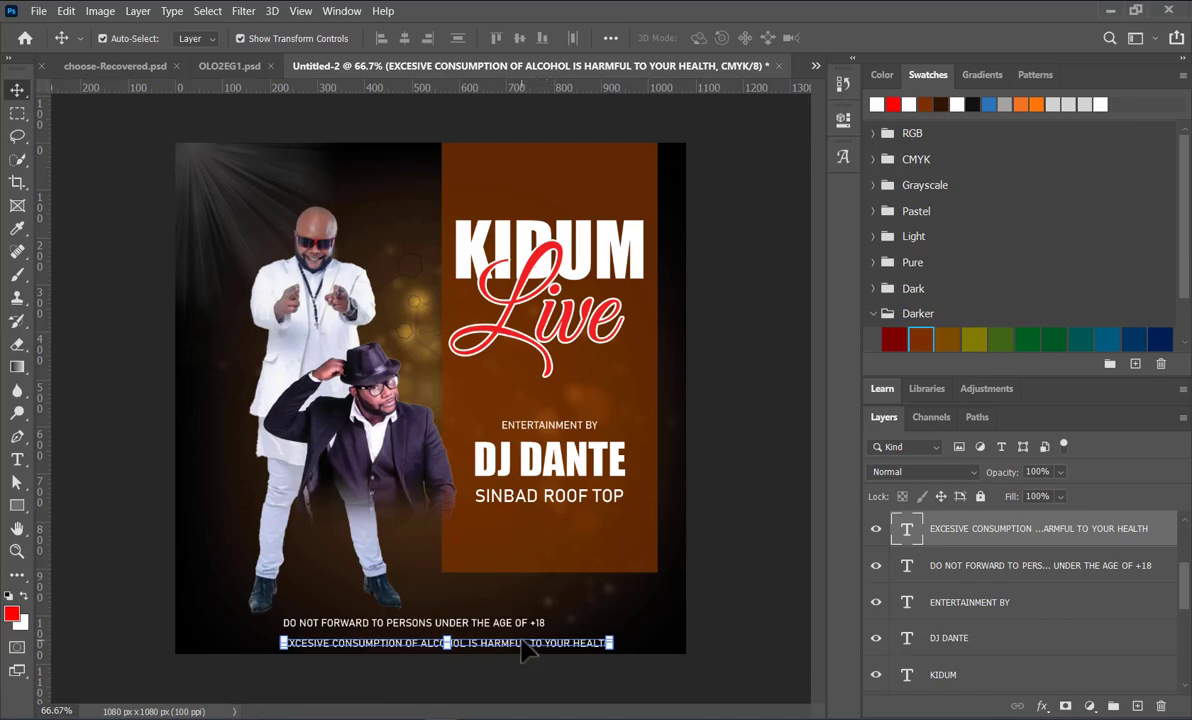
# Step: Nudge the alcohol warning line left and slightly up so it sits centred directly beneath the age-restriction line
pyautogui.click(118, 332)
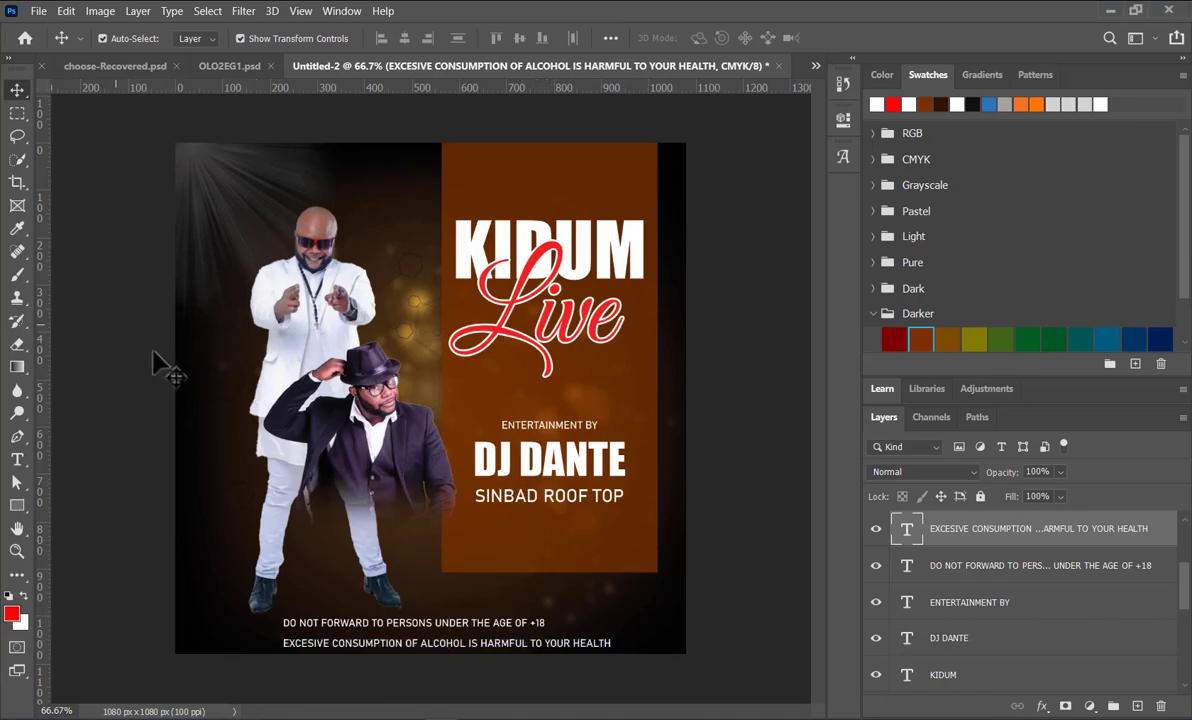
pyautogui.doubleClick(480, 644)
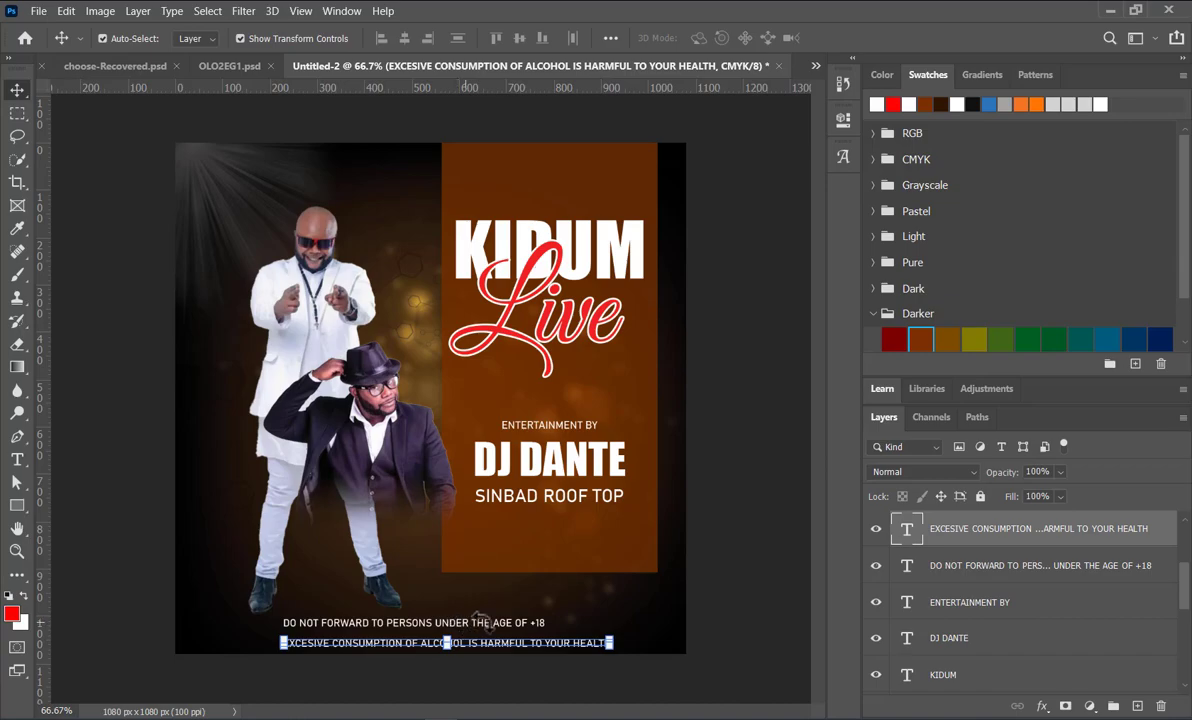
pyautogui.press('Left')
pyautogui.press('Left')
pyautogui.press('Left')
pyautogui.press('Left')
pyautogui.press('Left')
pyautogui.press('Left')
pyautogui.press('Left')
pyautogui.press('Left')
pyautogui.press('Left')
pyautogui.press('Left')
pyautogui.press('Left')
pyautogui.press('Left')
pyautogui.press('Left')
pyautogui.press('Left')
pyautogui.press('Left')
pyautogui.press('Left')
pyautogui.press('Left')
pyautogui.press('Left')
pyautogui.press('Left')
pyautogui.press('Left')
pyautogui.press('Left')
pyautogui.press('Left')
pyautogui.press('Left')
pyautogui.press('Left')
pyautogui.press('Left')
pyautogui.press('Left')
pyautogui.press('Left')
pyautogui.press('Left')
pyautogui.press('Up')
pyautogui.press('Up')
pyautogui.press('Up')
pyautogui.press('Up')
pyautogui.press('Up')
pyautogui.press('Up')
pyautogui.press('Up')
pyautogui.press('Up')
pyautogui.press('Up')
pyautogui.press('Up')
pyautogui.press('Up')
pyautogui.press('Up')
pyautogui.press('Left')
pyautogui.press('Left')
pyautogui.press('Left')
pyautogui.press('Left')
pyautogui.press('Left')
pyautogui.press('Left')
pyautogui.press('Left')
pyautogui.press('Left')
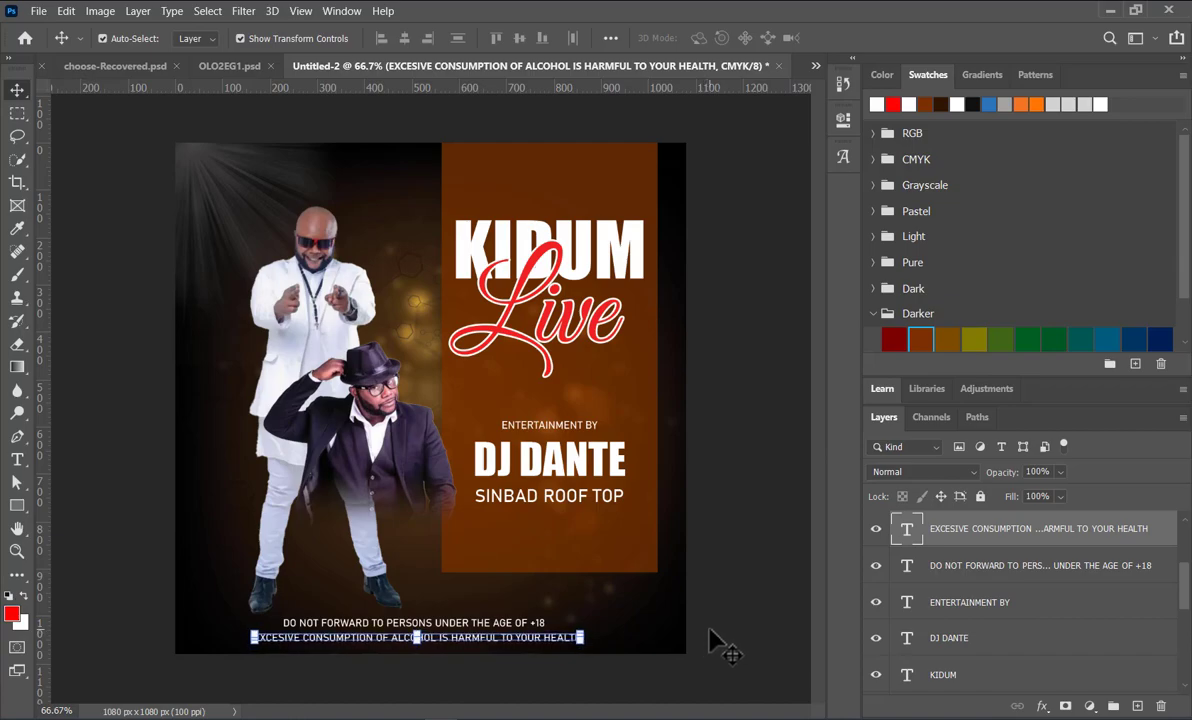
pyautogui.click(730, 632)
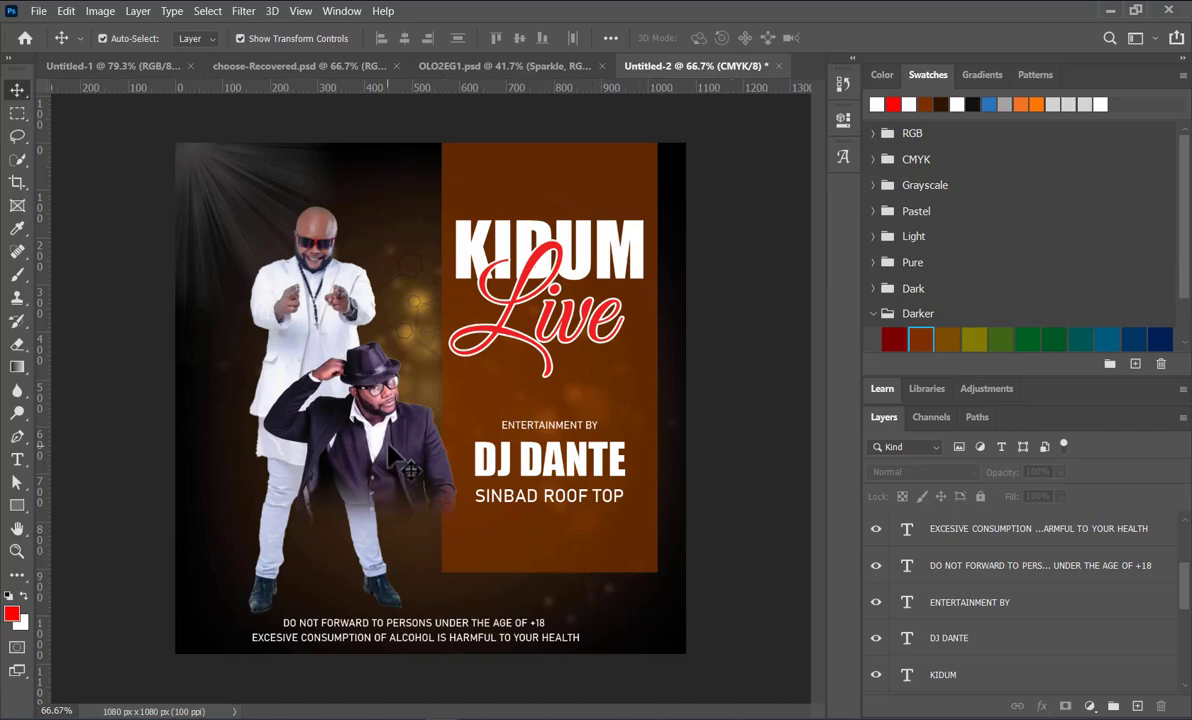
# Step: Move the man in the hat onto the lower part of the brown panel and scale the standing man to 102.58%
pyautogui.moveTo(388, 448); pyautogui.dragTo(605, 532)
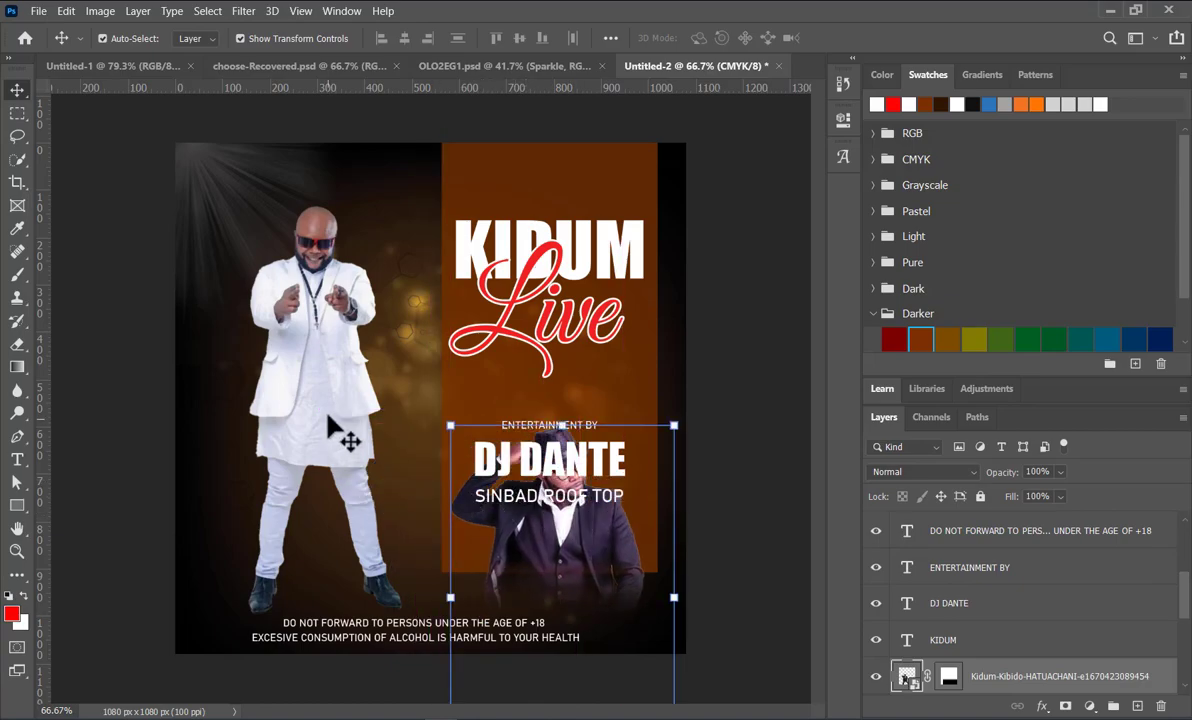
pyautogui.click(330, 428)
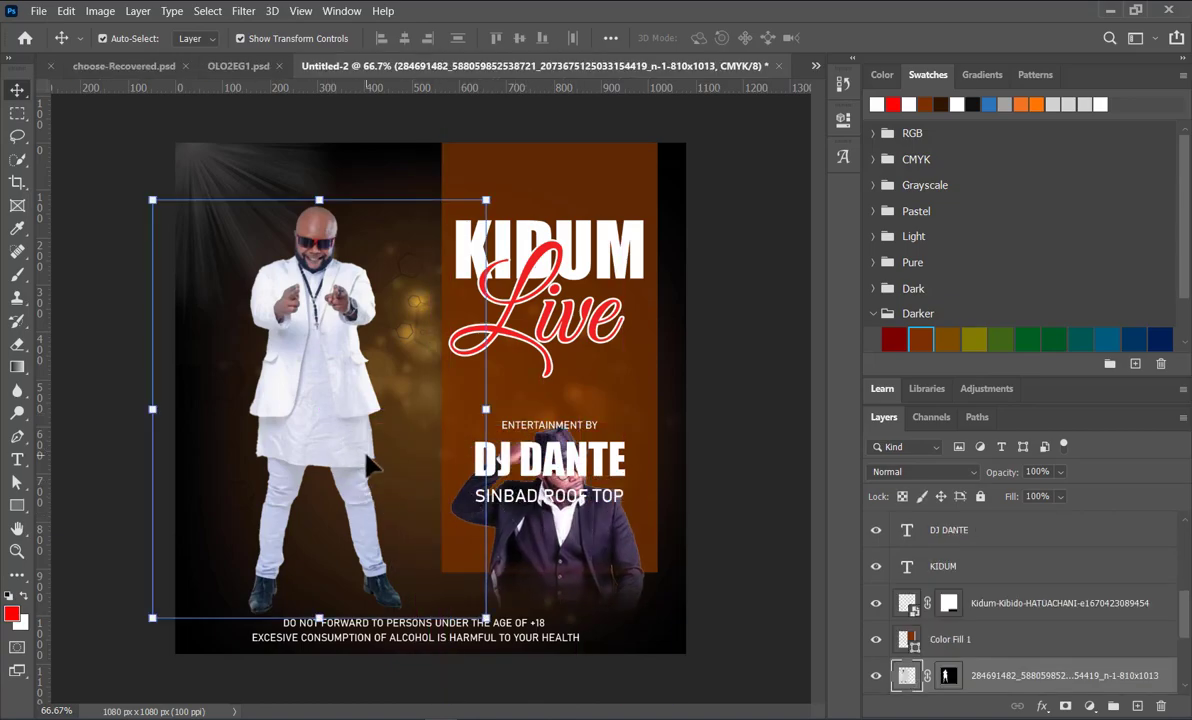
pyautogui.moveTo(487, 619); pyautogui.dragTo(496, 628)
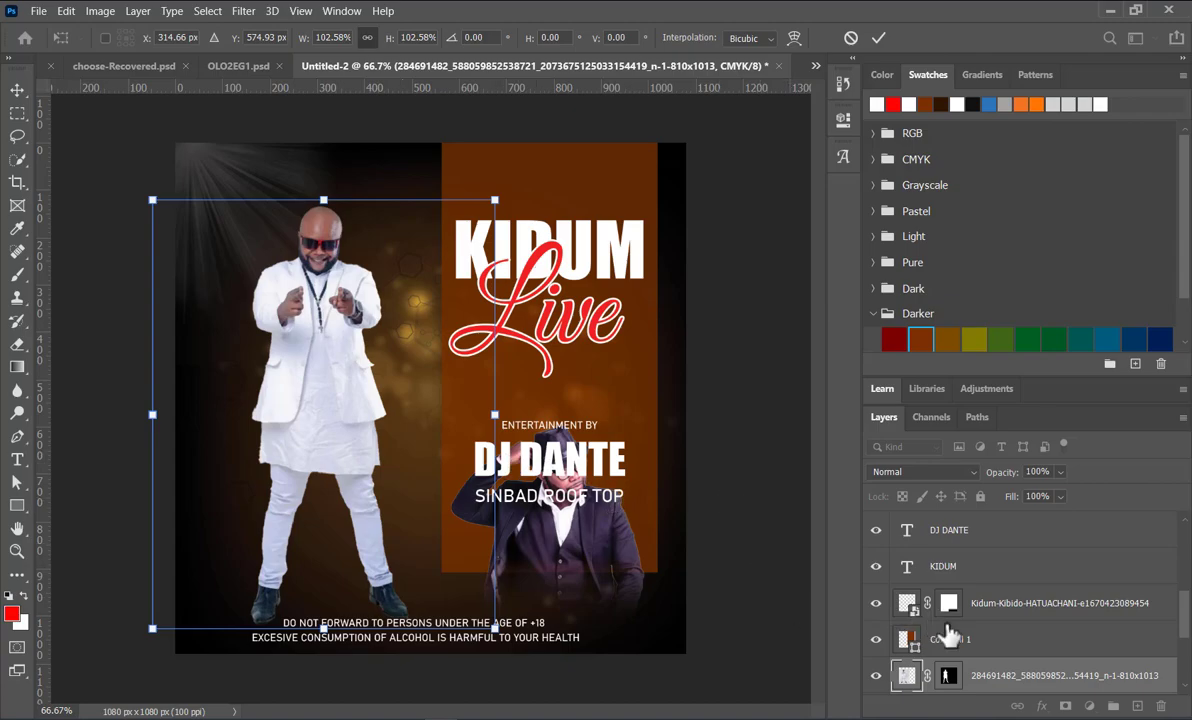
pyautogui.press('Return')
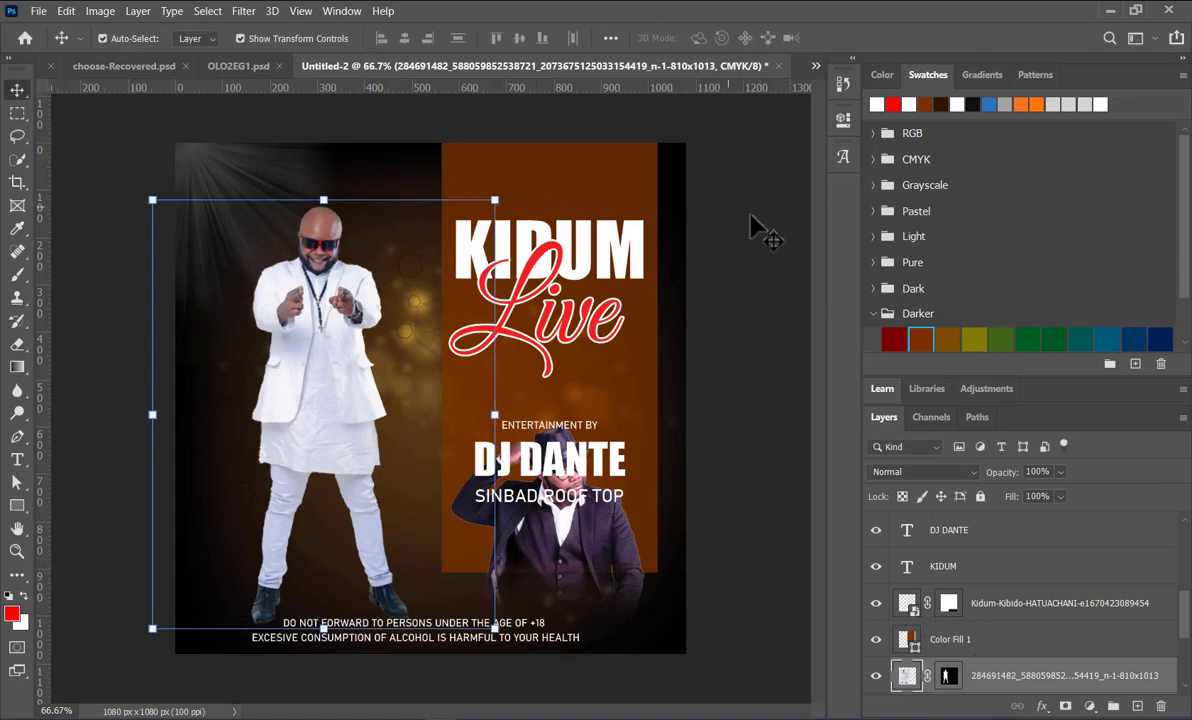
# Step: Convert the standing man's layer to a smart object and mask it with a gradient that fades out his legs below the coat
pyautogui.rightClick(997, 670)
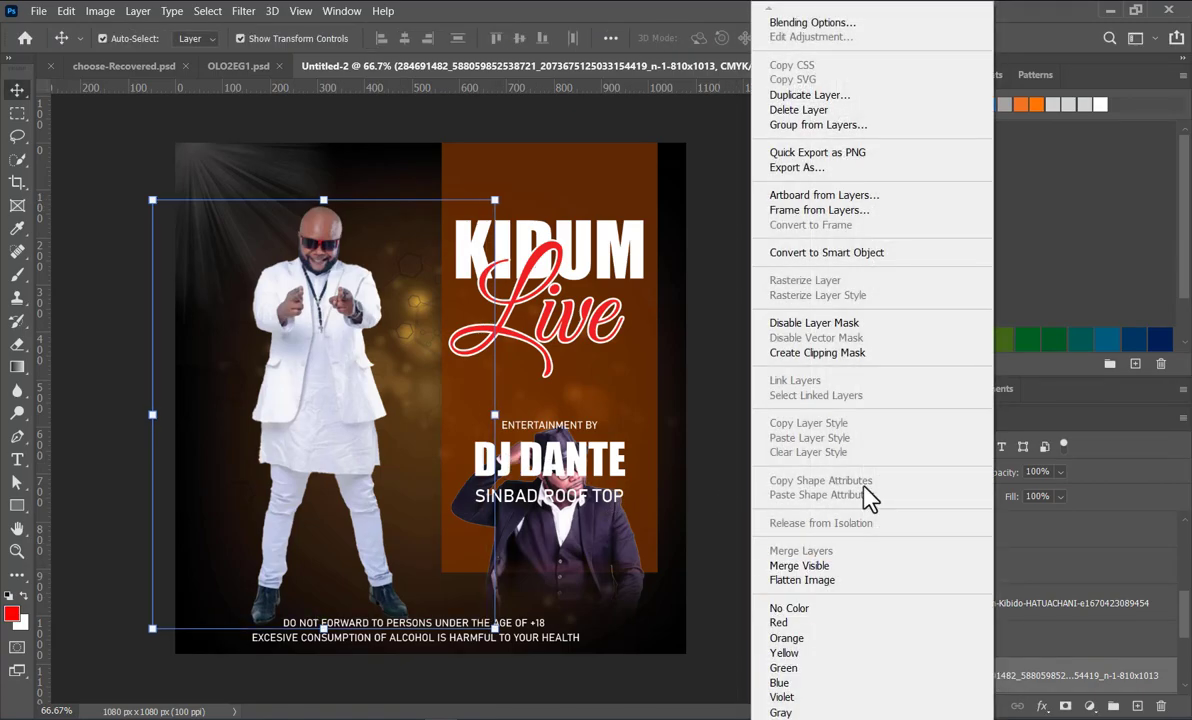
pyautogui.click(826, 253)
pyautogui.click(1065, 706)
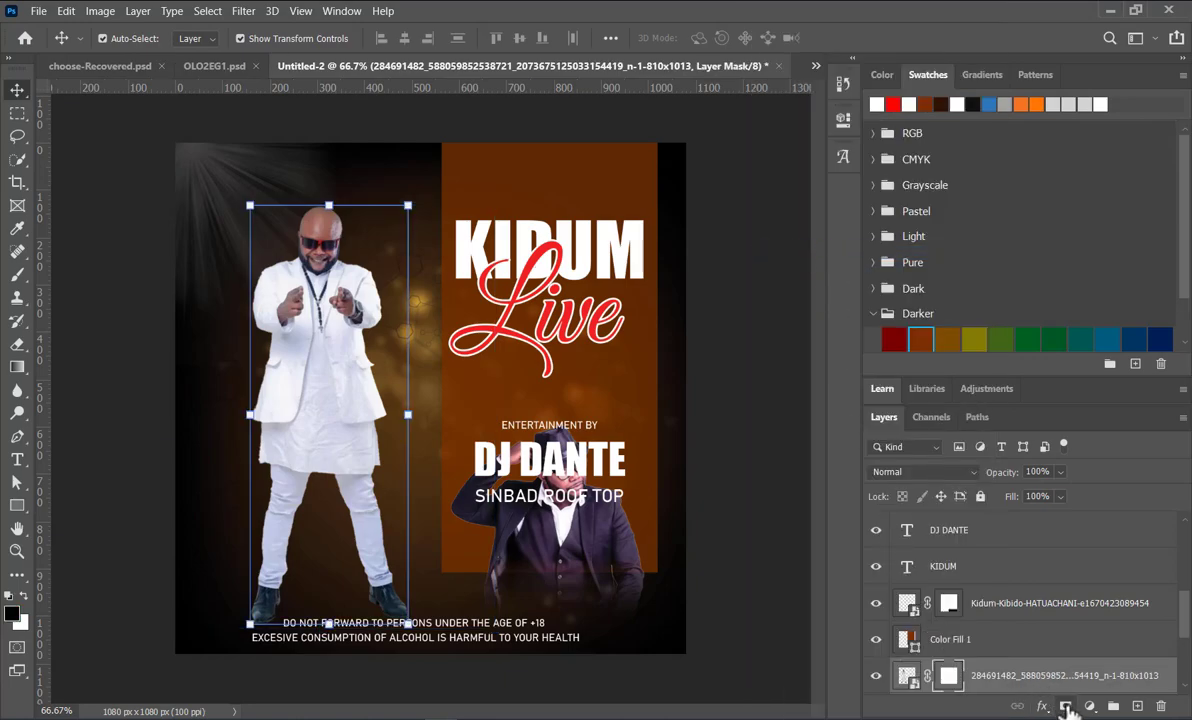
pyautogui.click(17, 366)
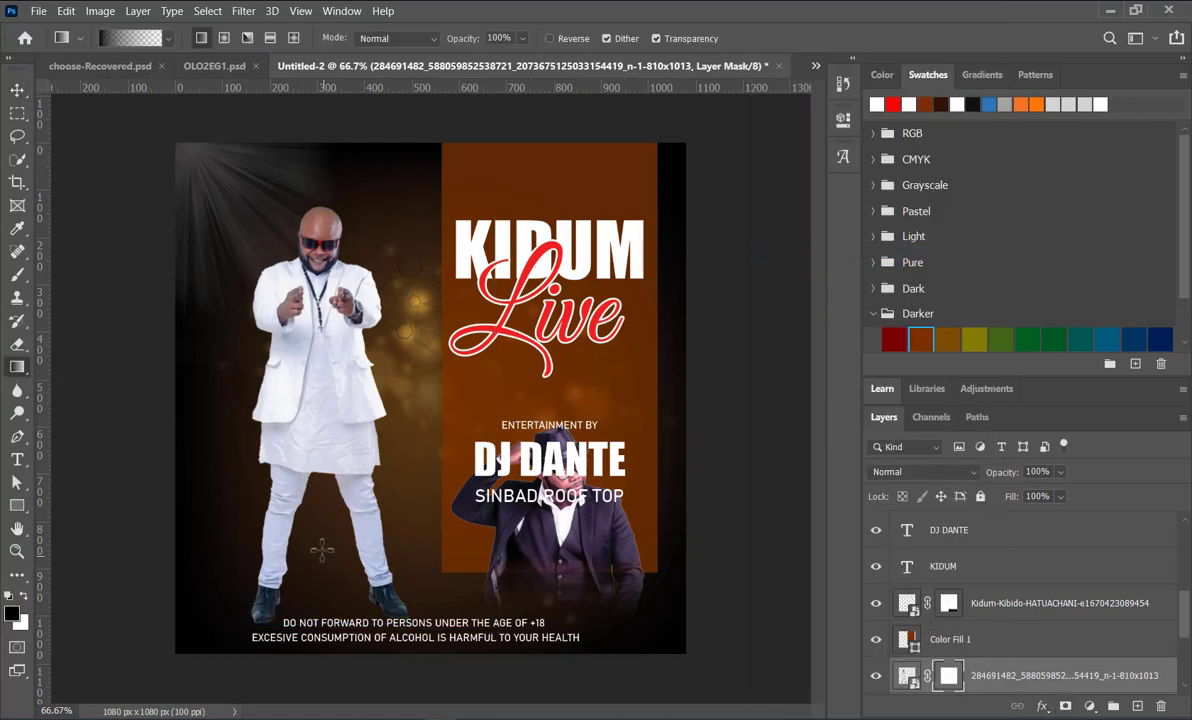
pyautogui.moveTo(320, 469); pyautogui.dragTo(322, 435)
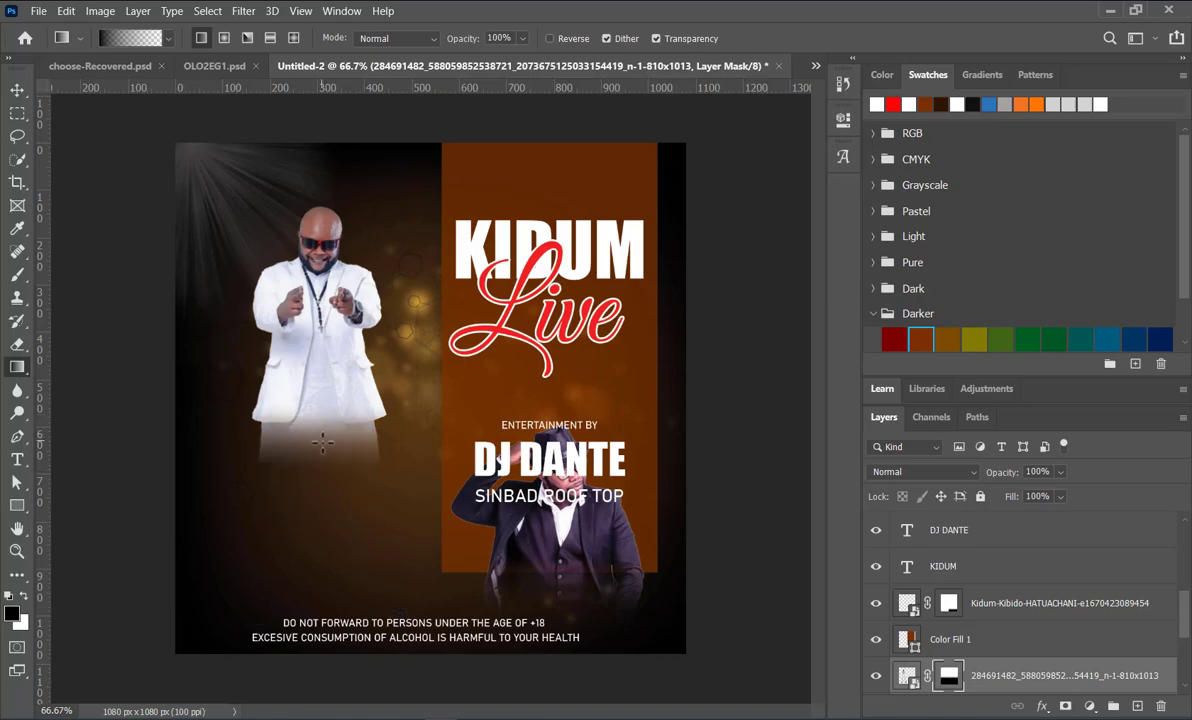
# Step: Enlarge the man in white to about 159% and position him beside the brown panel, above the disclaimer lines
pyautogui.click(17, 90)
pyautogui.moveTo(410, 419); pyautogui.dragTo(530, 452)
pyautogui.moveTo(362, 372); pyautogui.dragTo(323, 467)
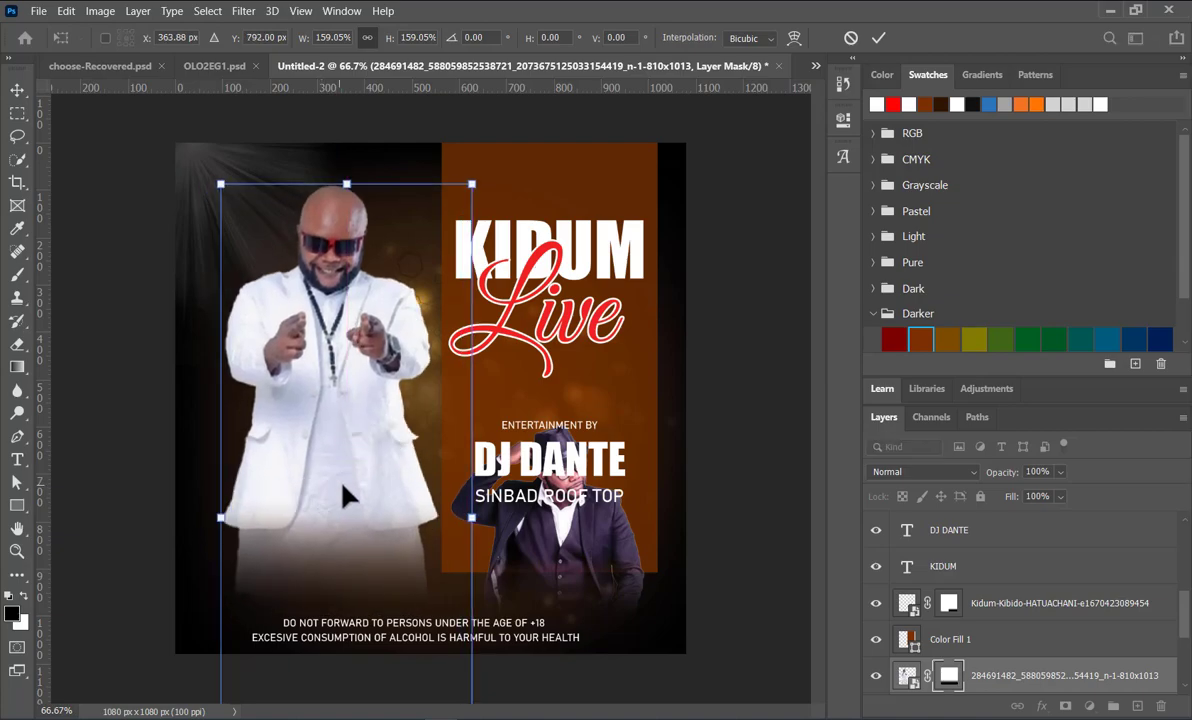
# Step: Extend the gradient fade on the enlarged man's mask upward to the lower part of his white jacket
pyautogui.click(17, 368)
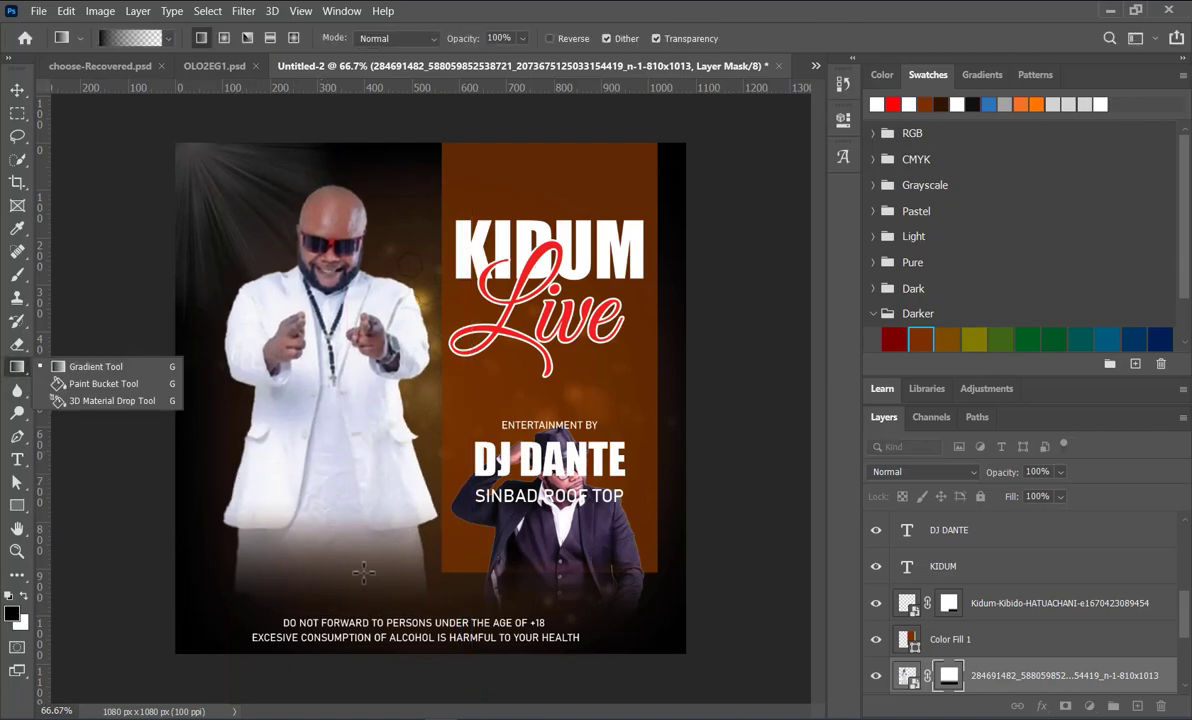
pyautogui.moveTo(333, 558); pyautogui.dragTo(313, 420)
pyautogui.moveTo(330, 513); pyautogui.dragTo(313, 420)
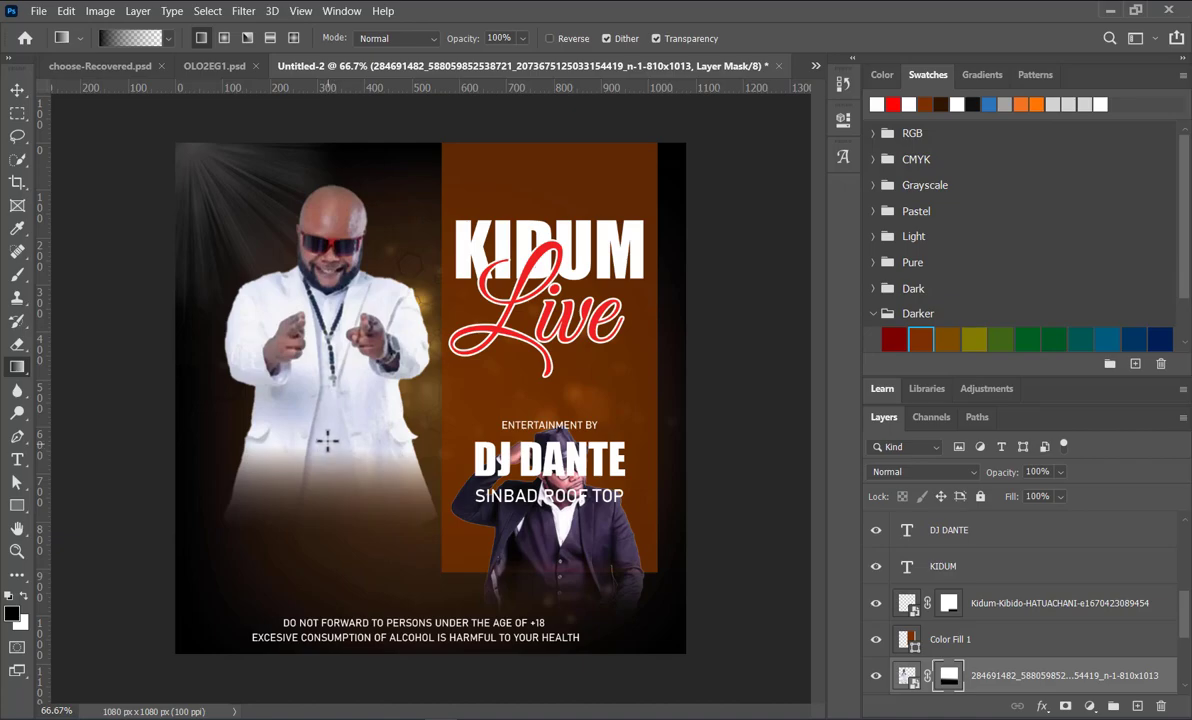
# Step: Scale the man in white to about 105% and shift him left, away from the brown panel
pyautogui.click(21, 100)
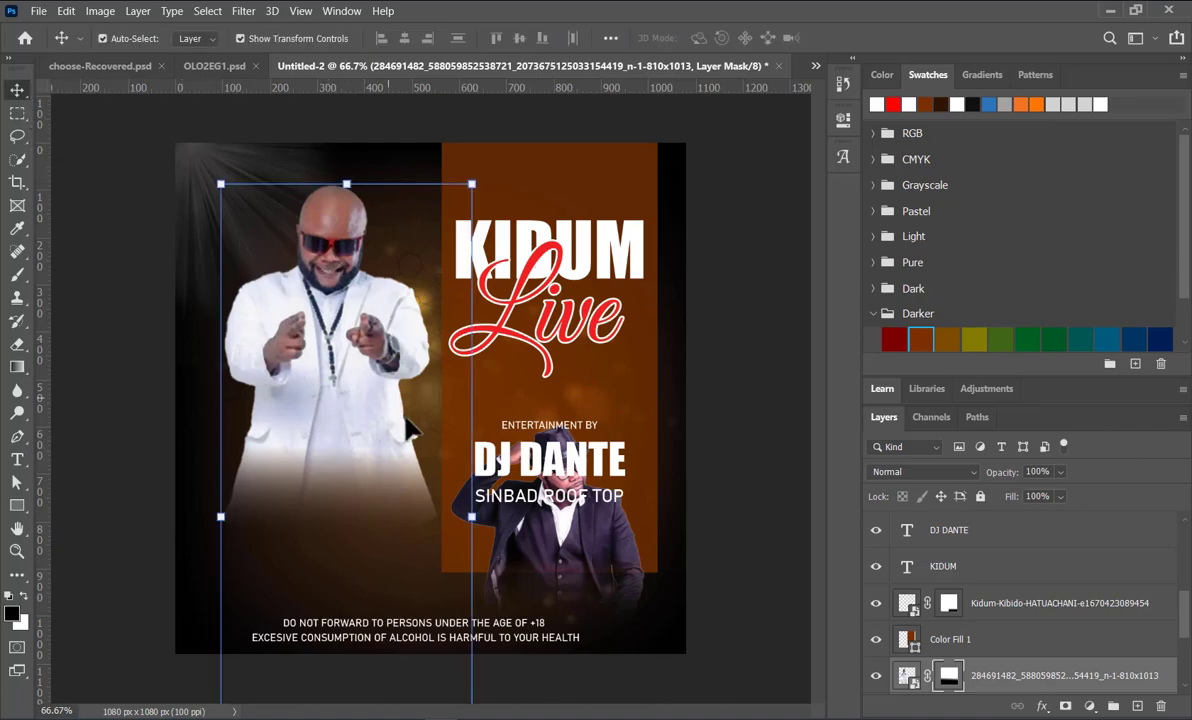
pyautogui.moveTo(471, 516); pyautogui.dragTo(493, 516)
pyautogui.moveTo(313, 447); pyautogui.dragTo(294, 450)
pyautogui.moveTo(475, 160); pyautogui.dragTo(466, 181)
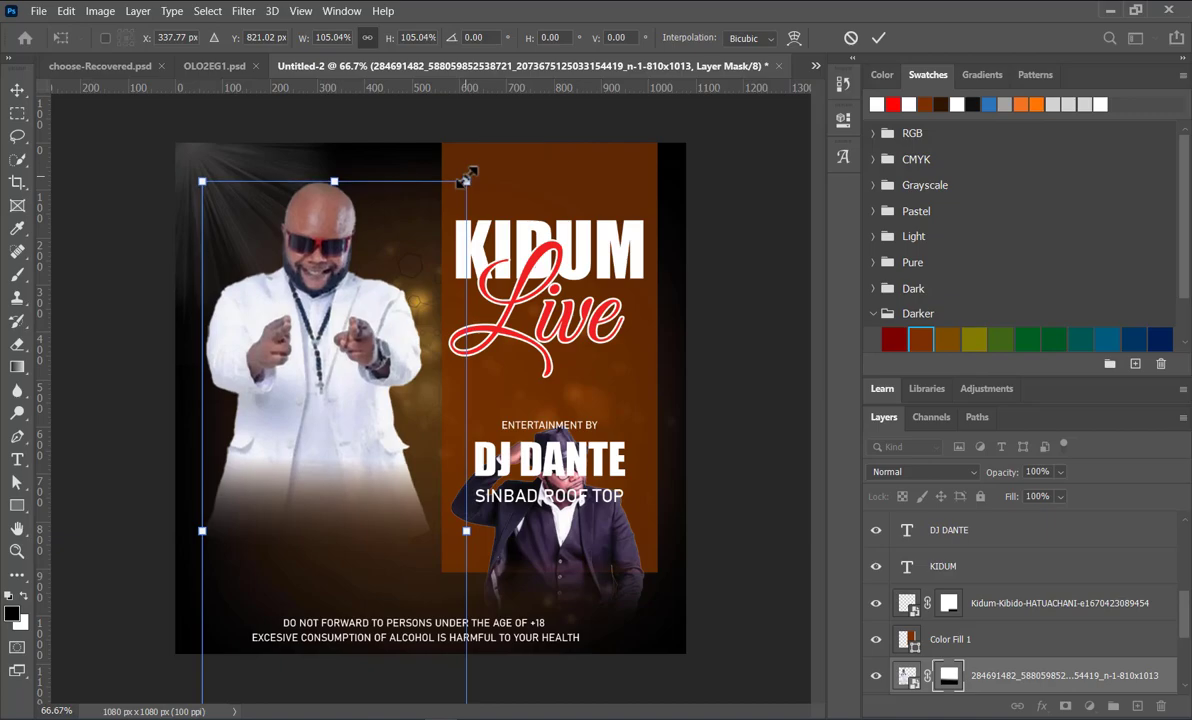
pyautogui.press('Return')
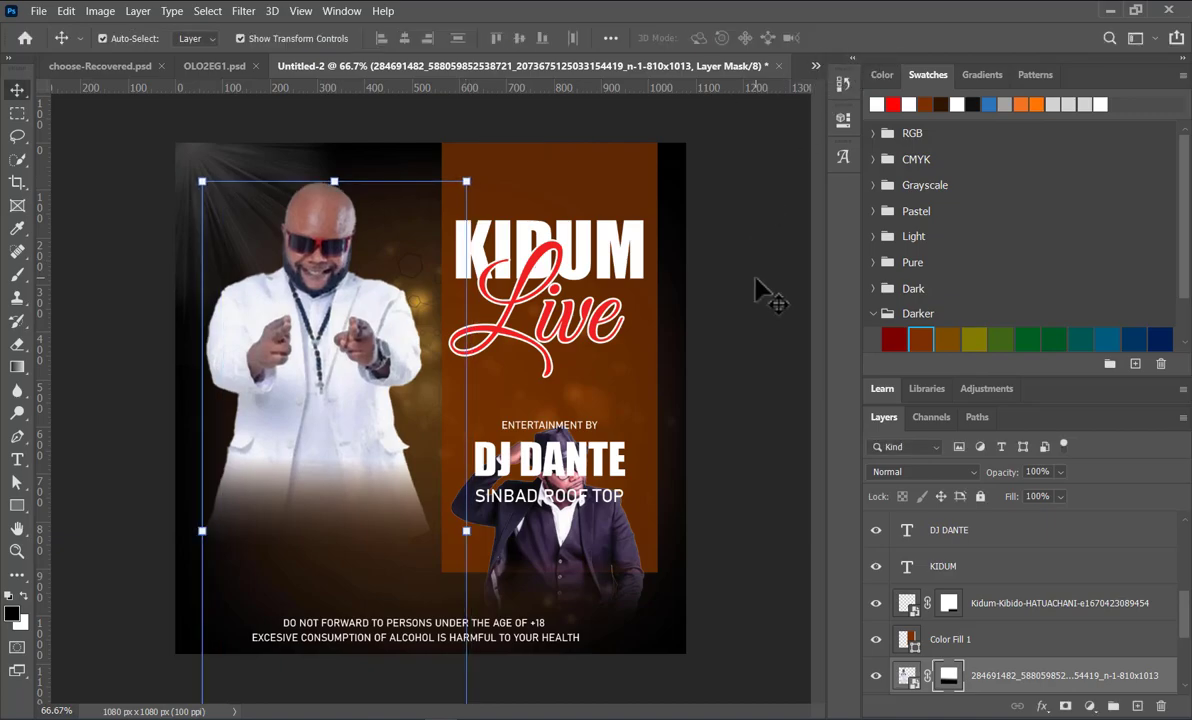
pyautogui.click(762, 292)
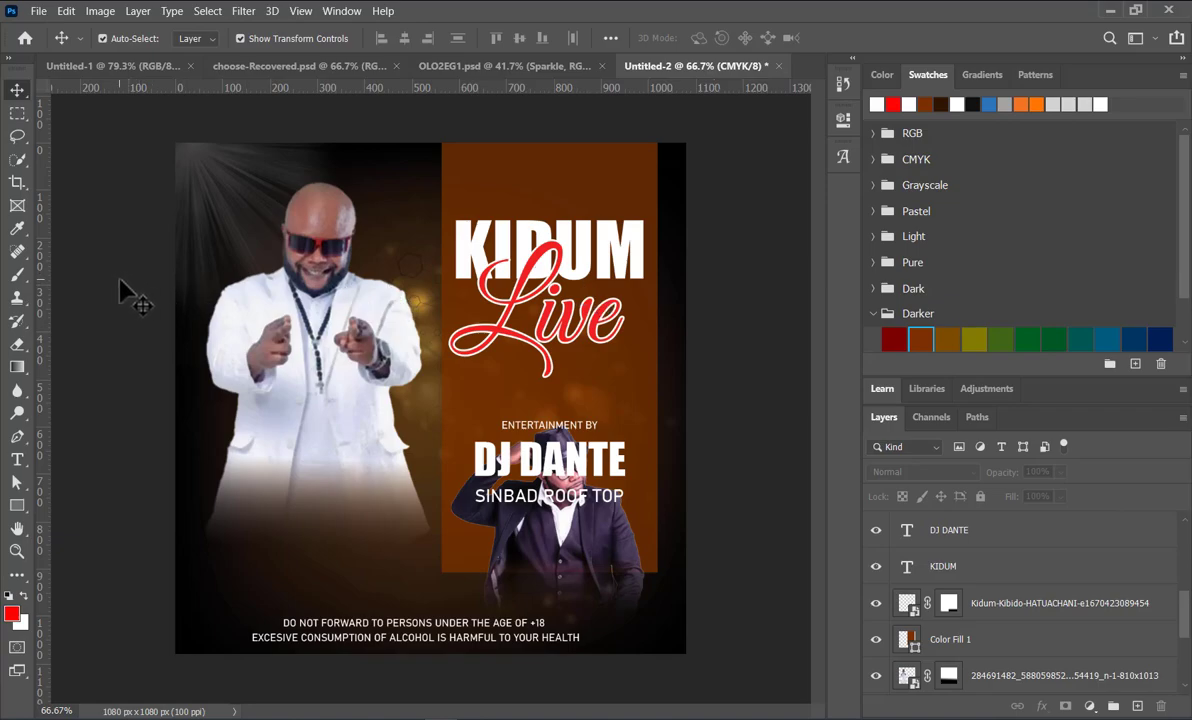
# Step: Draw a rectangle path about 270 x 67 px on the brown panel above the KIDUM title
pyautogui.click(17, 505)
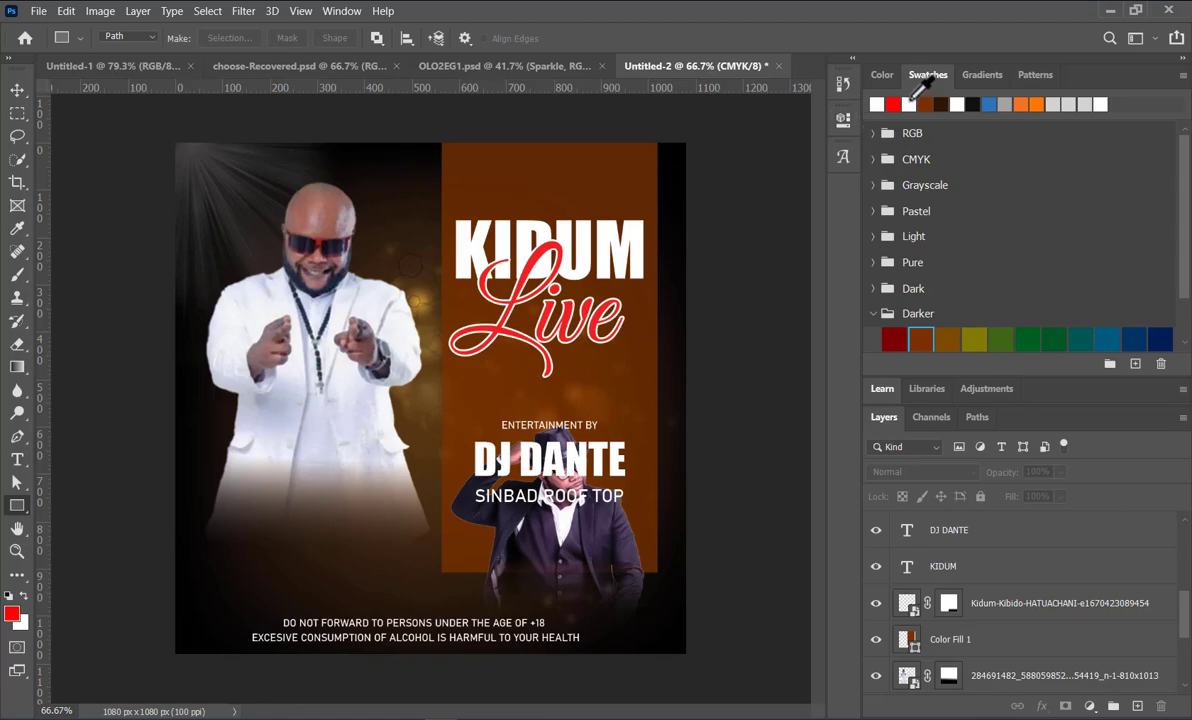
pyautogui.click(897, 103)
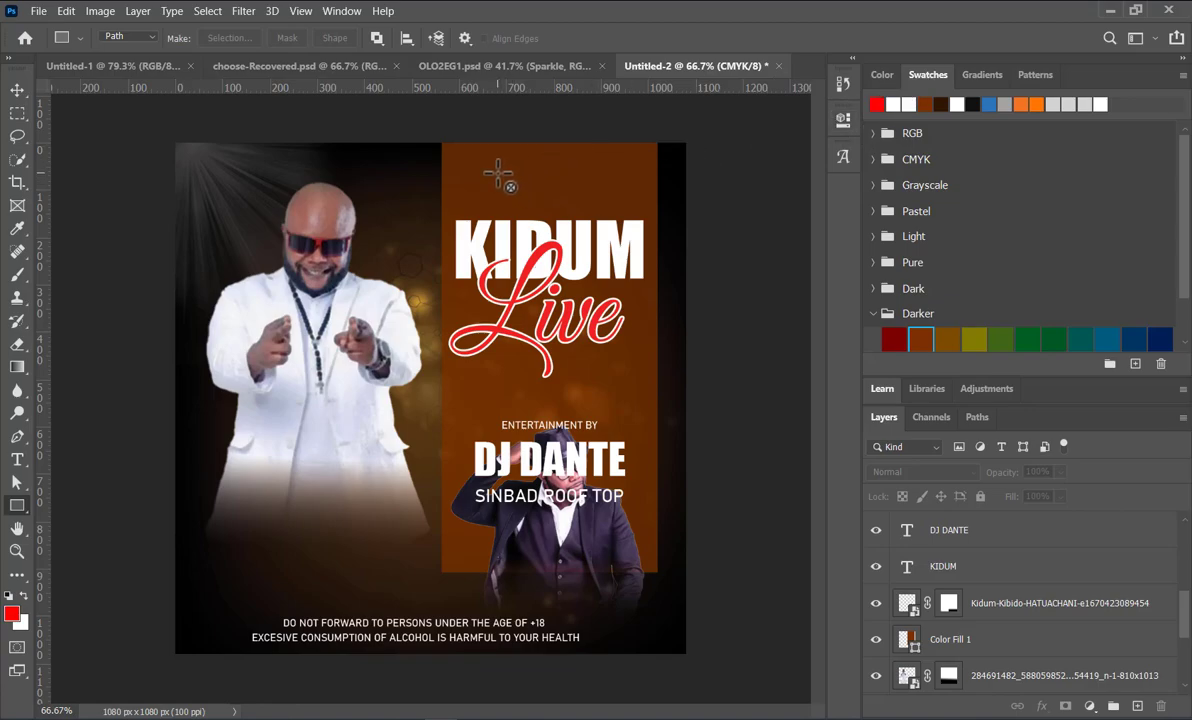
pyautogui.moveTo(482, 172); pyautogui.dragTo(610, 204)
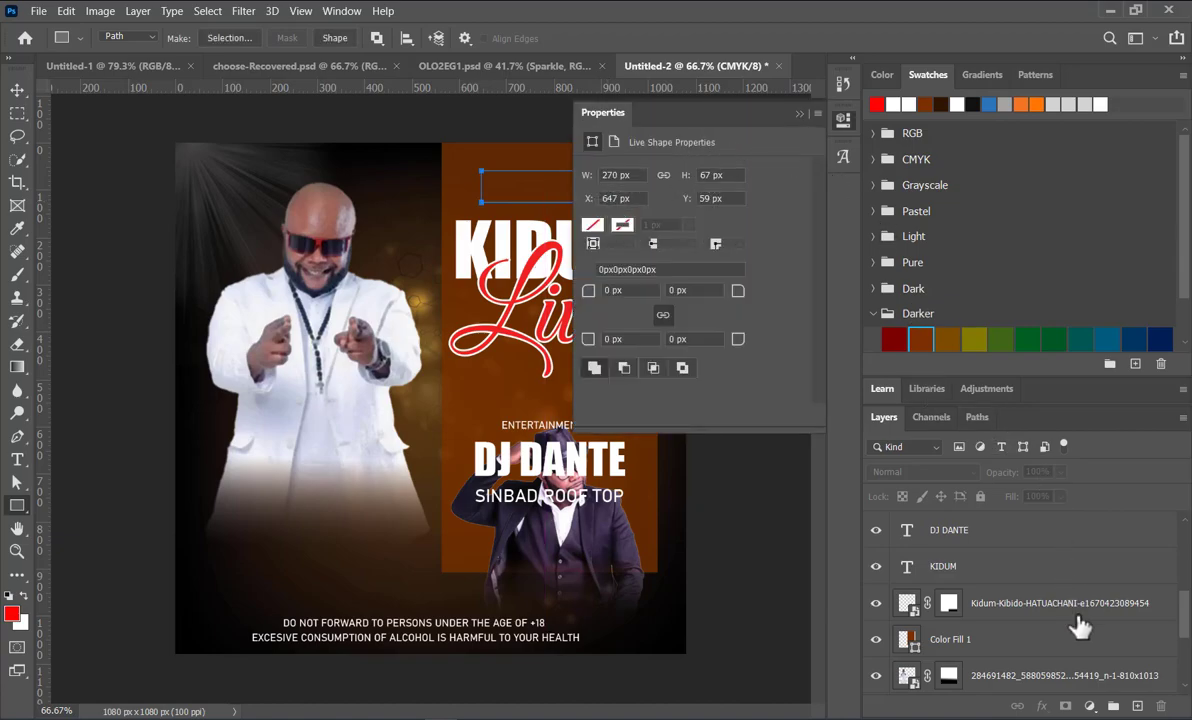
pyautogui.click(1092, 706)
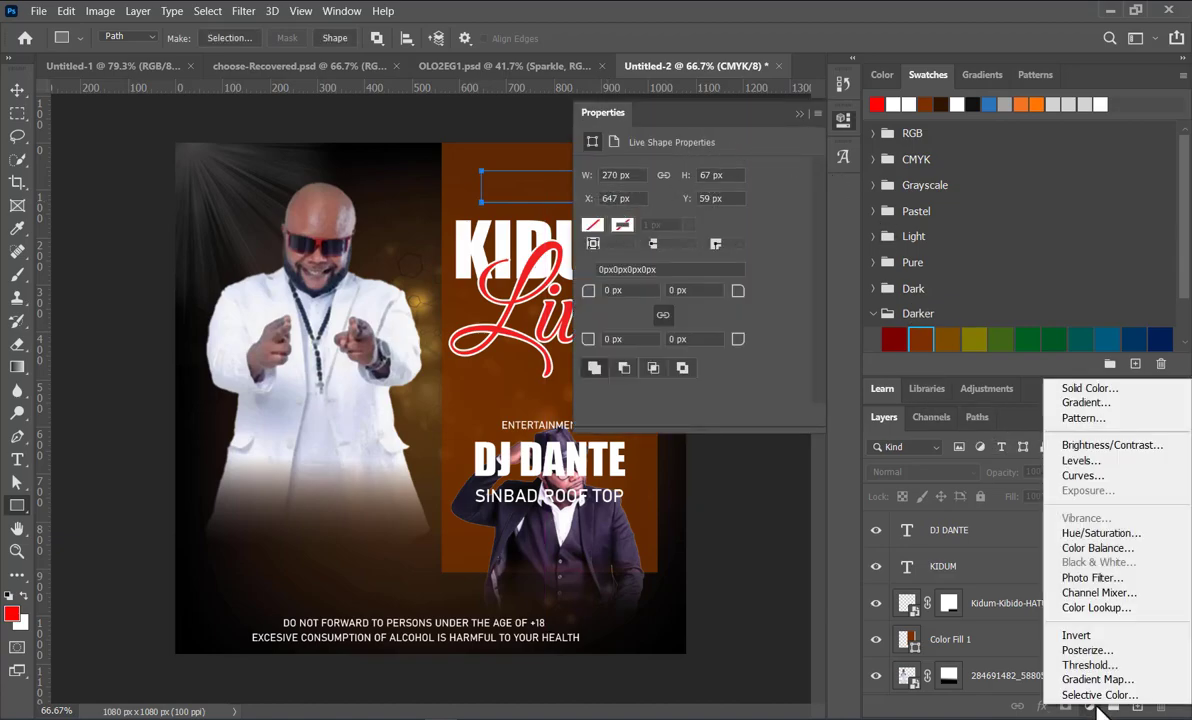
pyautogui.click(1099, 405)
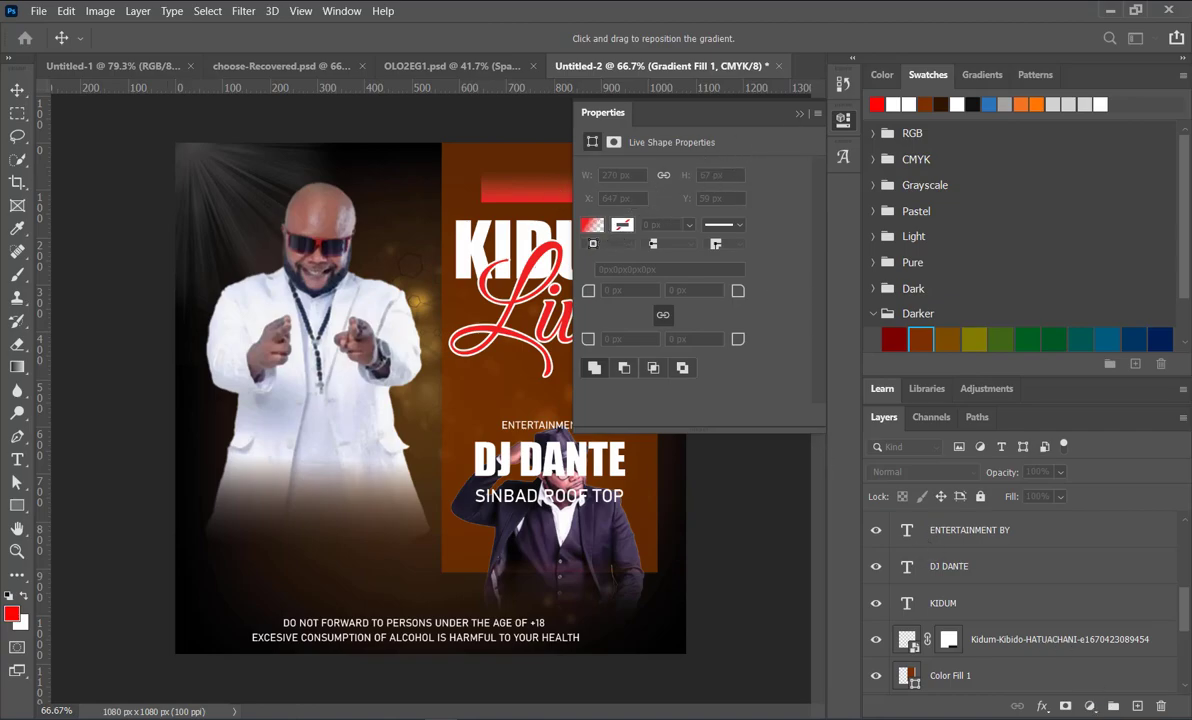
pyautogui.press('Return')
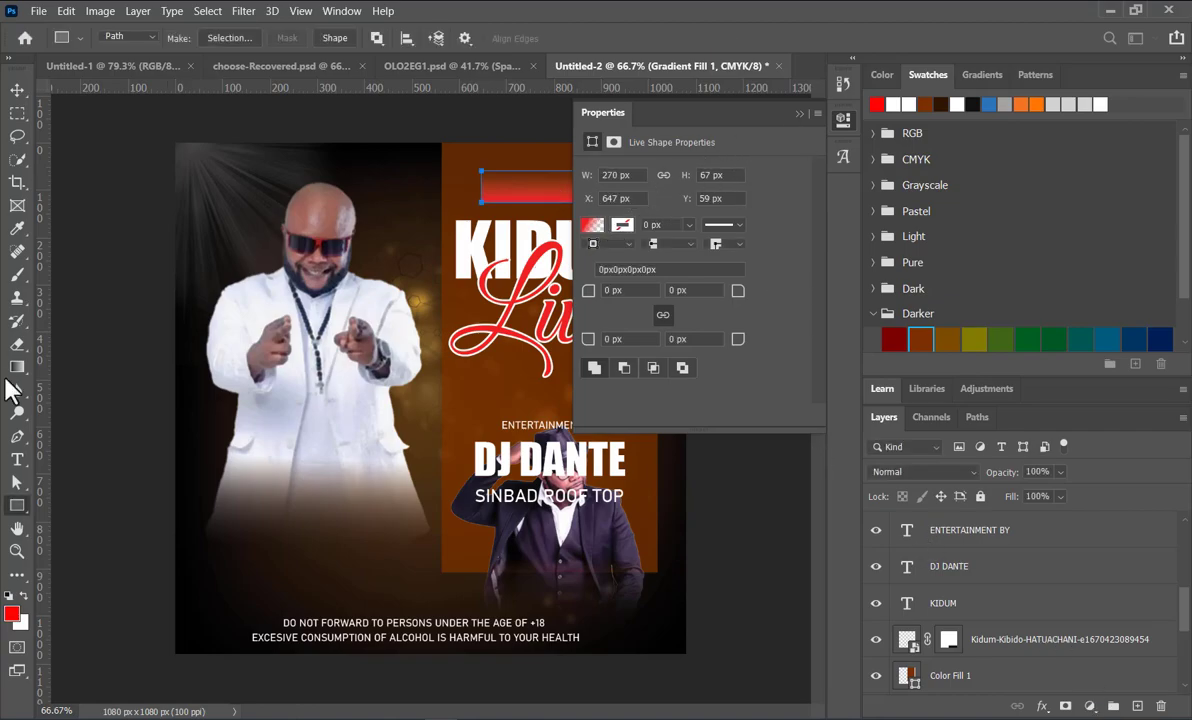
pyautogui.hotkey('ctrl', 'z')
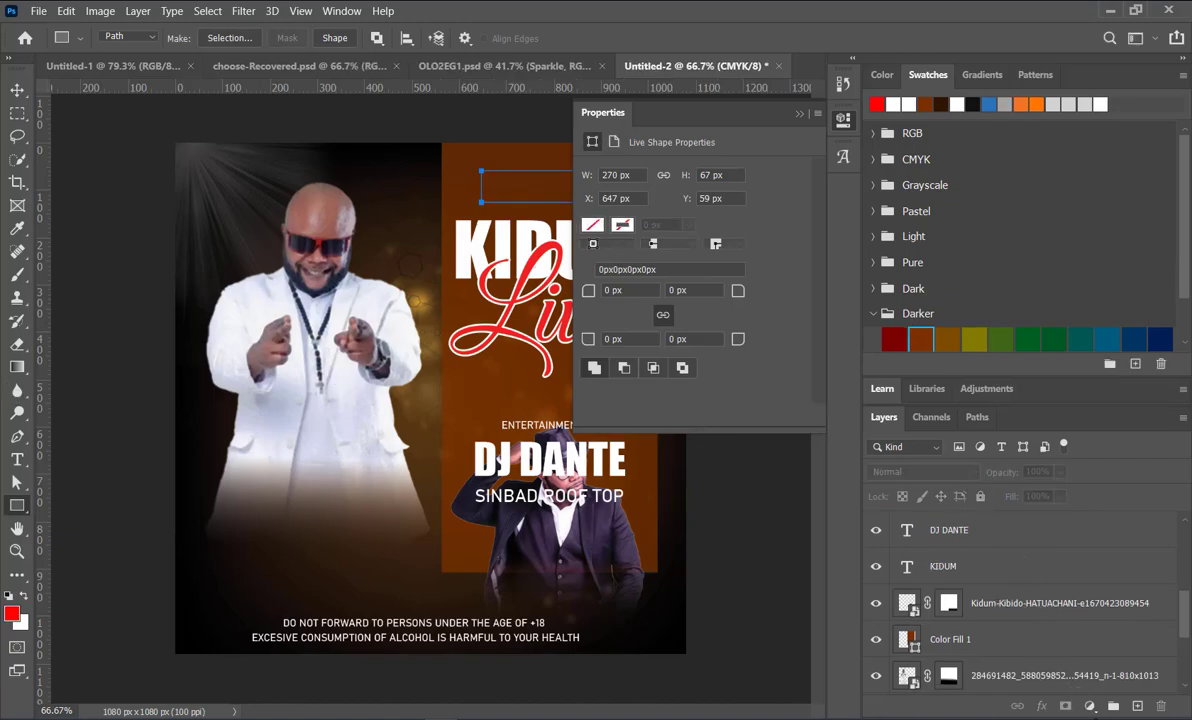
# Step: Fill the rectangle above the KIDUM title with a solid red colour fill, ed2024
pyautogui.click(1090, 708)
pyautogui.click(1076, 410)
pyautogui.click(1090, 706)
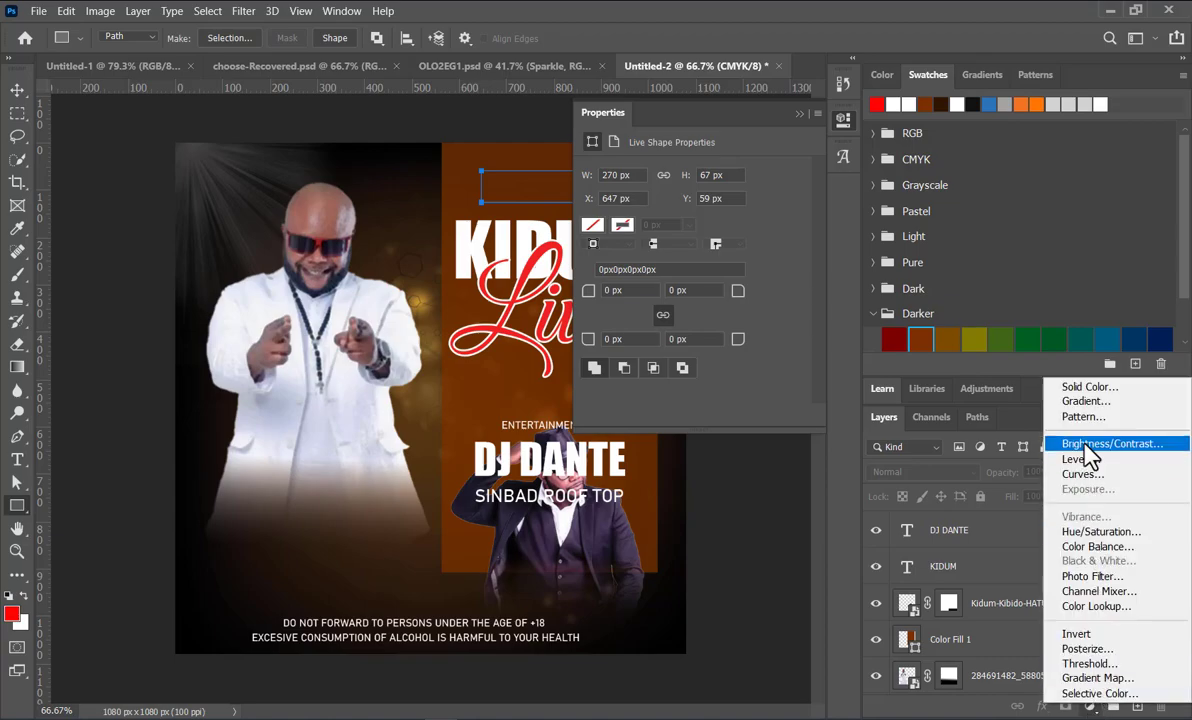
pyautogui.click(1088, 390)
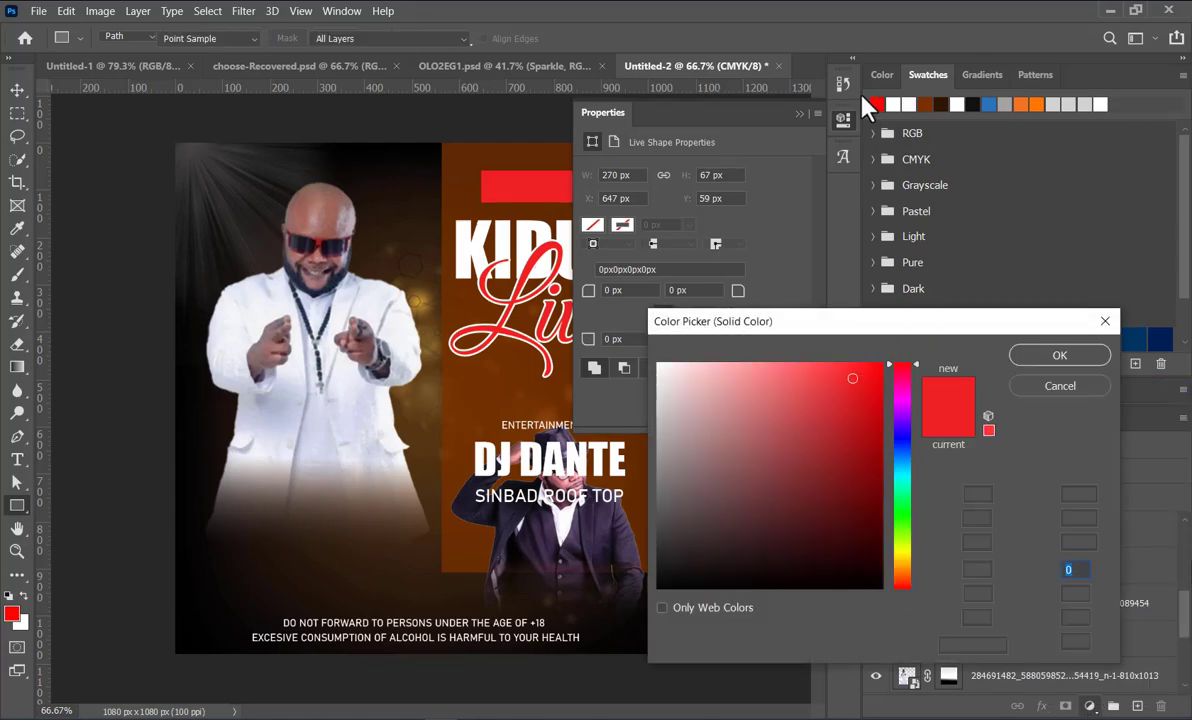
pyautogui.click(803, 115)
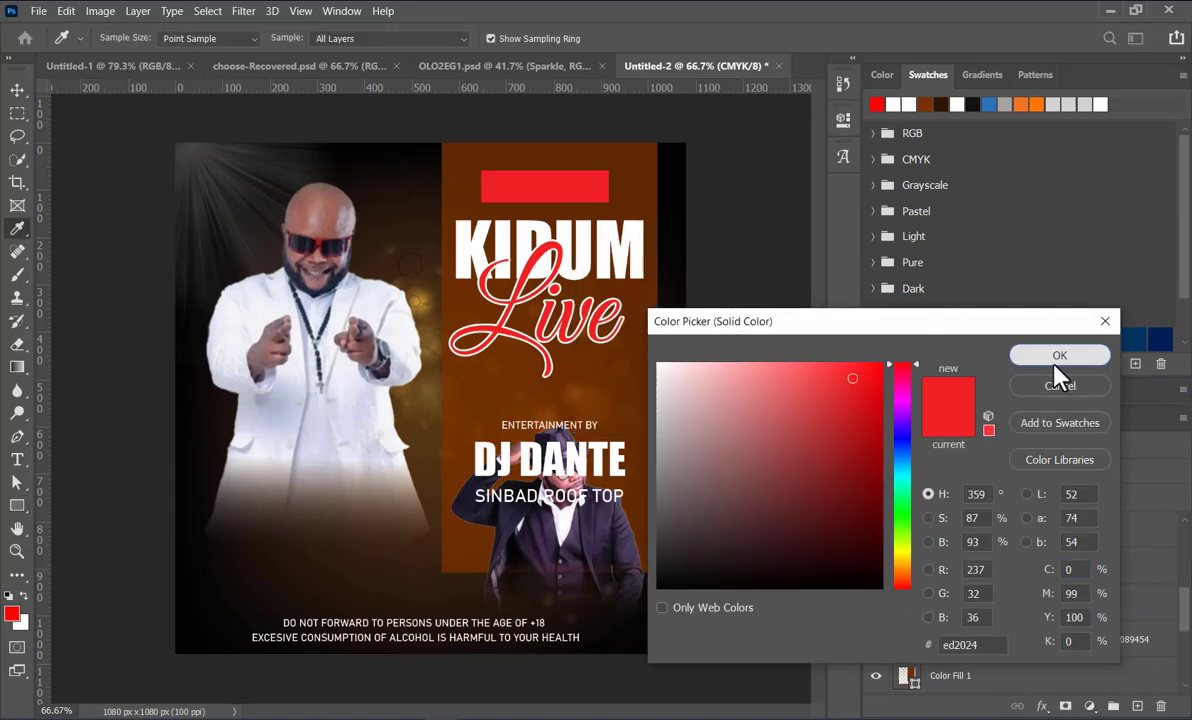
pyautogui.click(1056, 358)
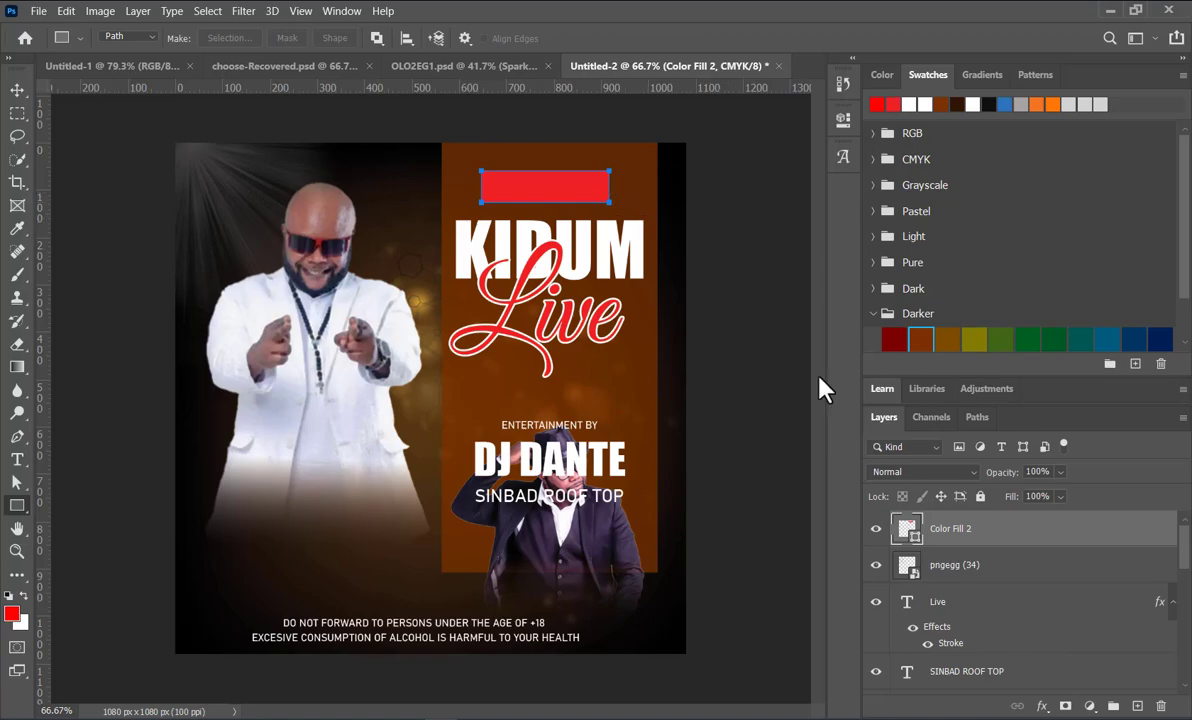
pyautogui.click(843, 119)
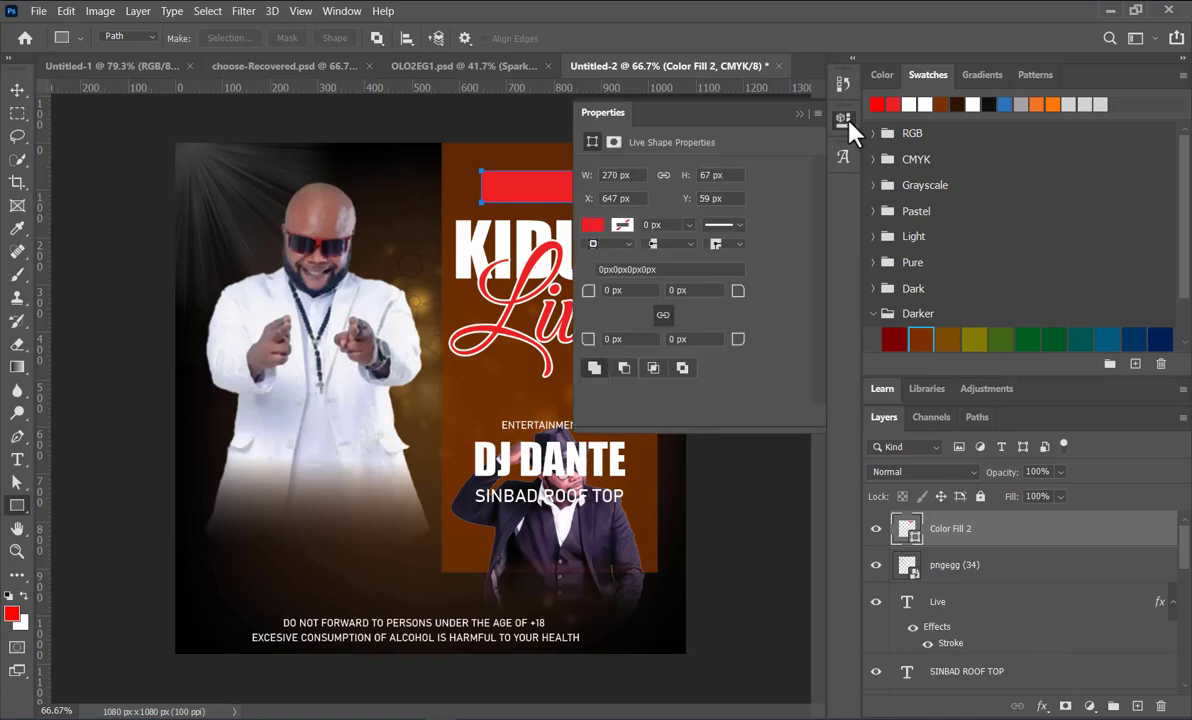
pyautogui.click(594, 226)
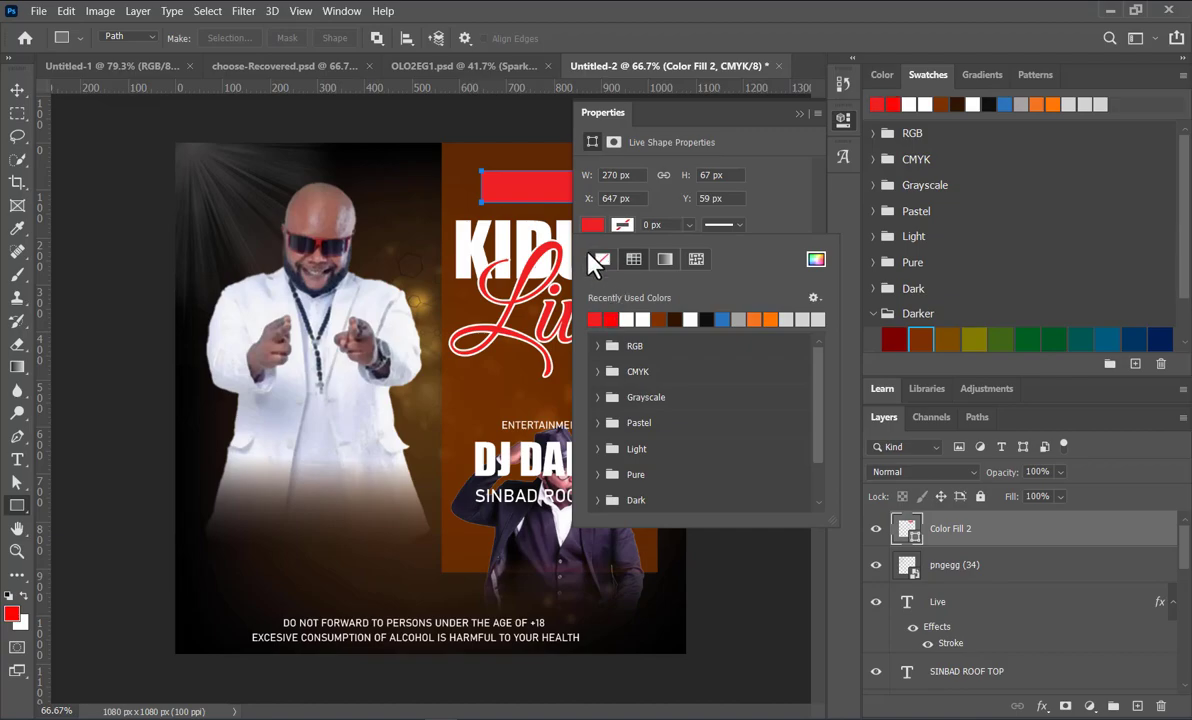
pyautogui.click(817, 114)
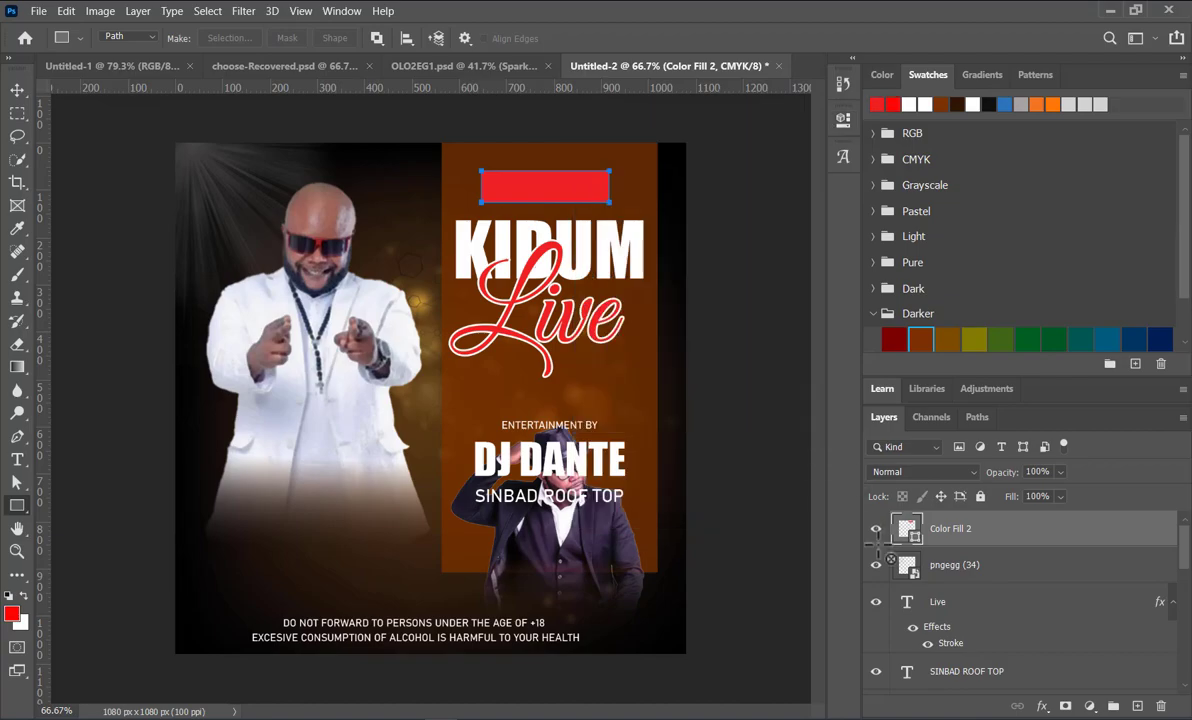
# Step: Change the fill colour of the red rectangle above the KIDUM title to ff0006
pyautogui.doubleClick(906, 528)
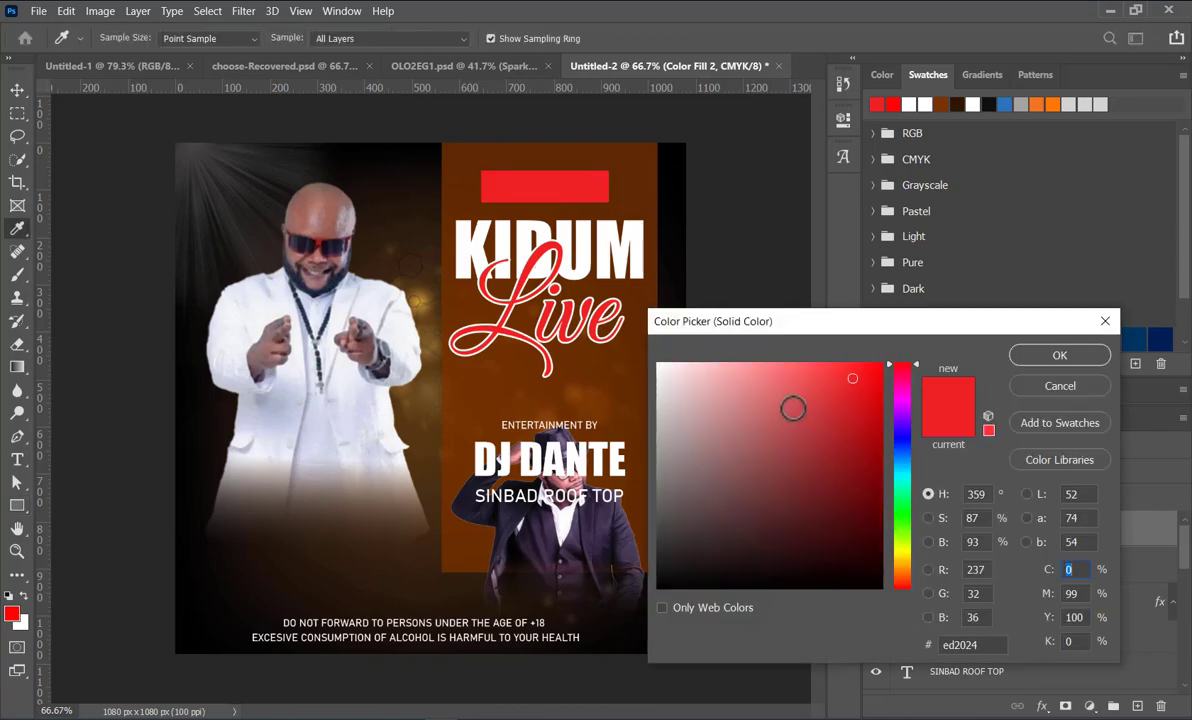
pyautogui.moveTo(866, 372); pyautogui.dragTo(919, 346)
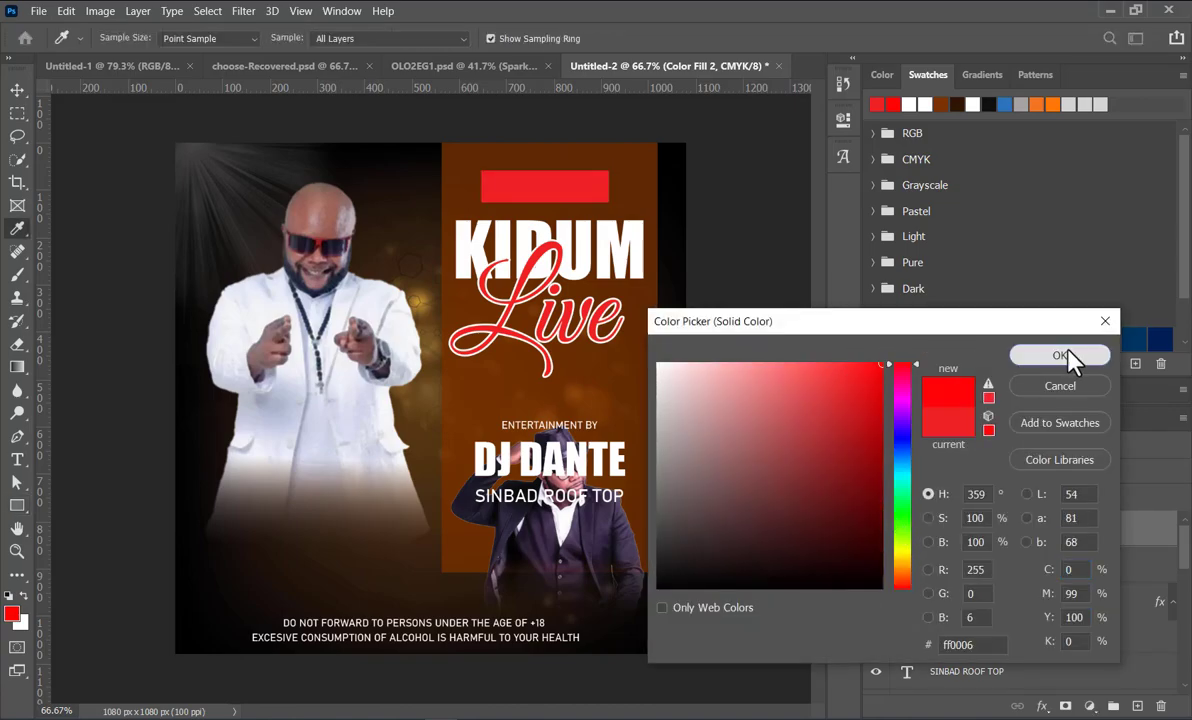
pyautogui.click(1062, 356)
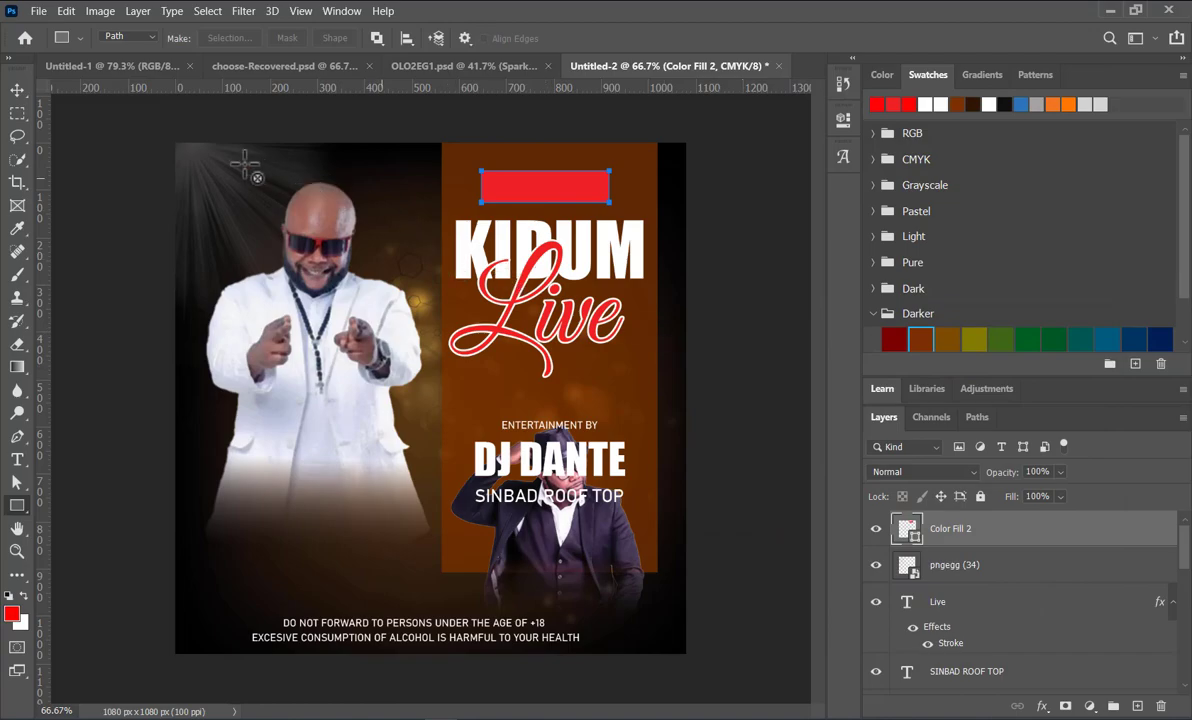
# Step: Duplicate the DJ DANTE text onto the red rectangle and put the copy above the rectangle in the layer order
pyautogui.click(16, 91)
pyautogui.click(466, 152)
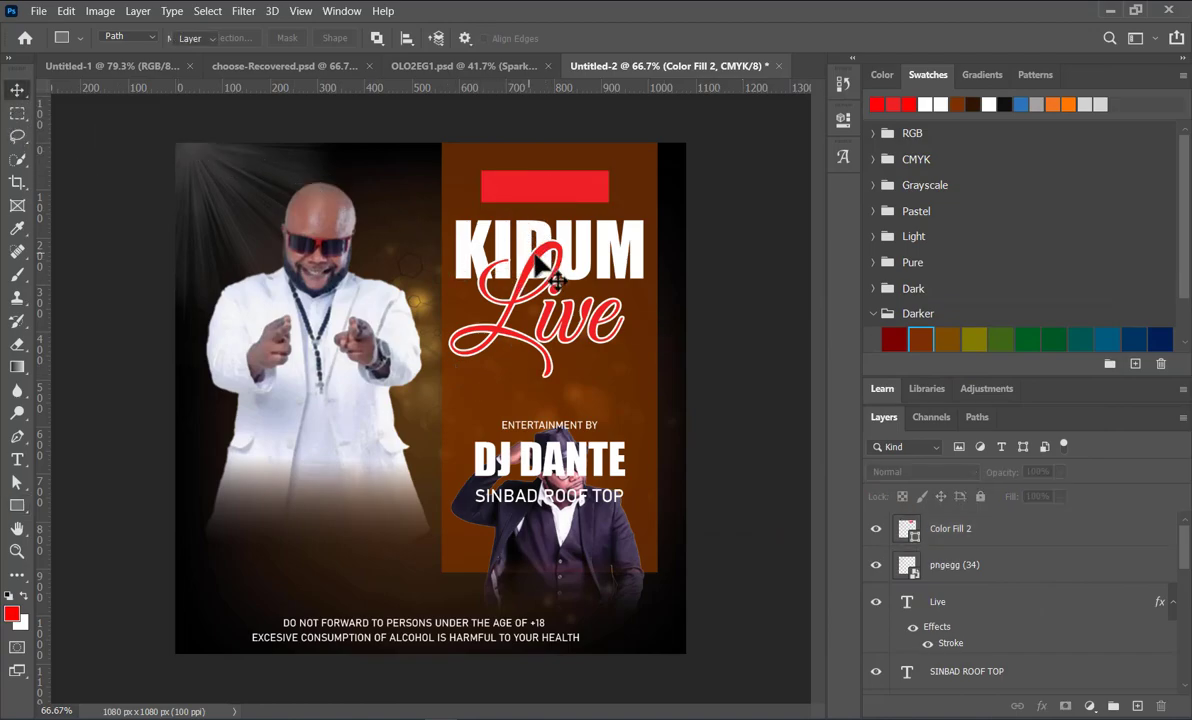
pyautogui.moveTo(542, 470); pyautogui.dragTo(562, 197)
pyautogui.moveTo(915, 668); pyautogui.dragTo(963, 517)
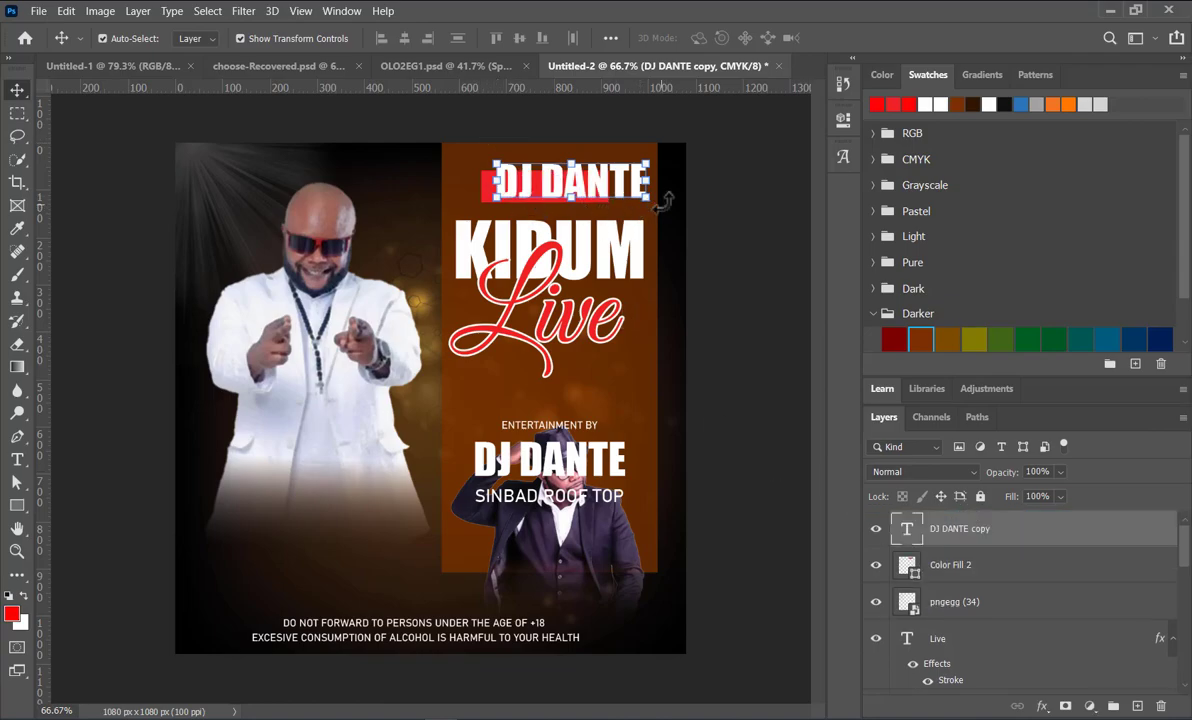
# Step: Scale the DJ DANTE copy to about 51% and place it inside the red rectangle
pyautogui.moveTo(648, 202); pyautogui.dragTo(577, 203)
pyautogui.moveTo(428, 161); pyautogui.dragTo(500, 186)
pyautogui.scroll(5, 540, 205)
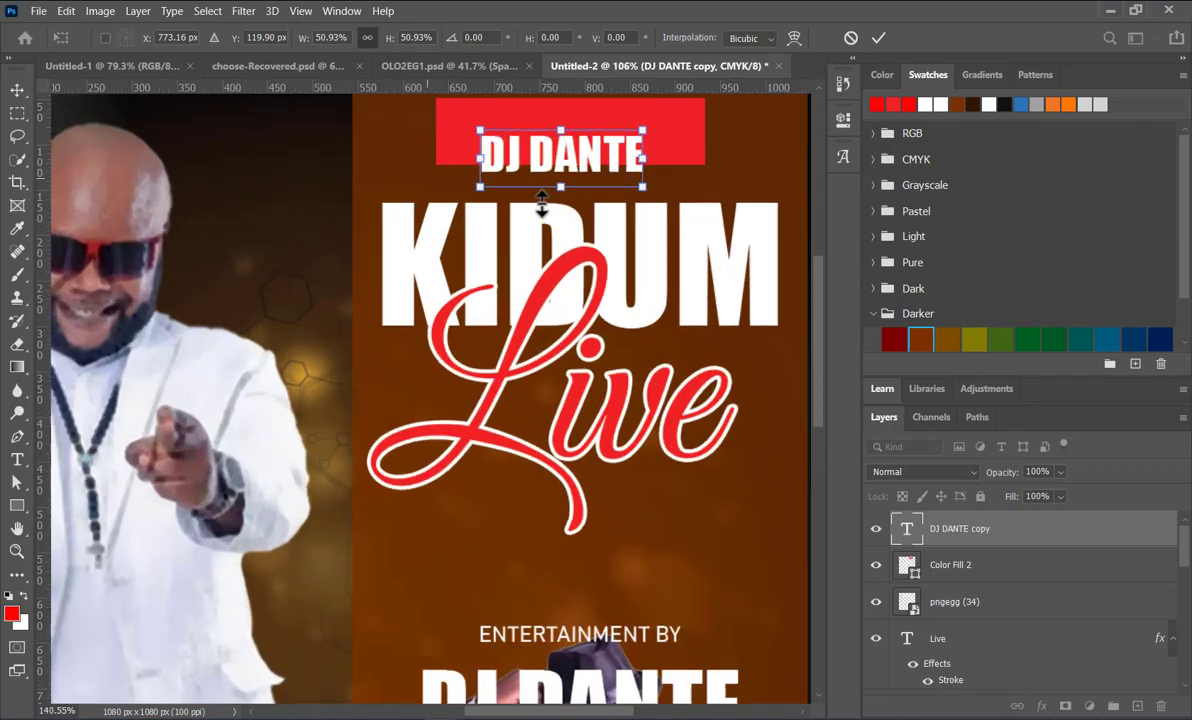
pyautogui.moveTo(559, 173); pyautogui.dragTo(566, 136)
pyautogui.scroll(3, 548, 190)
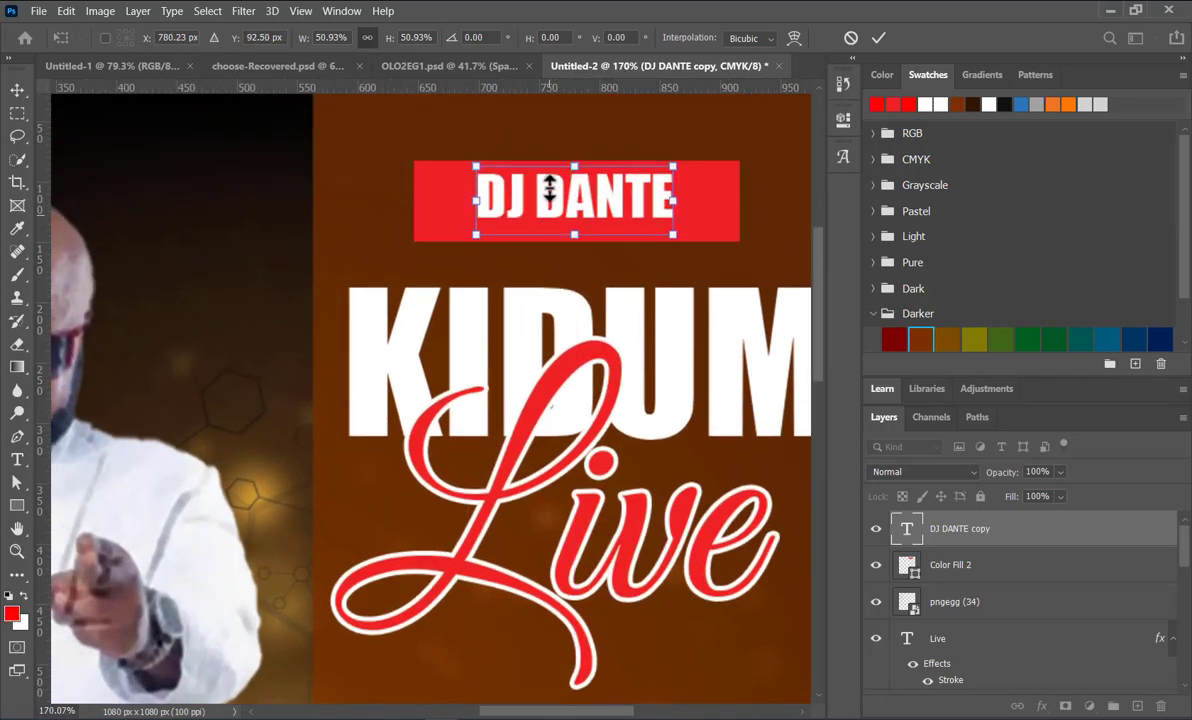
pyautogui.press('Return')
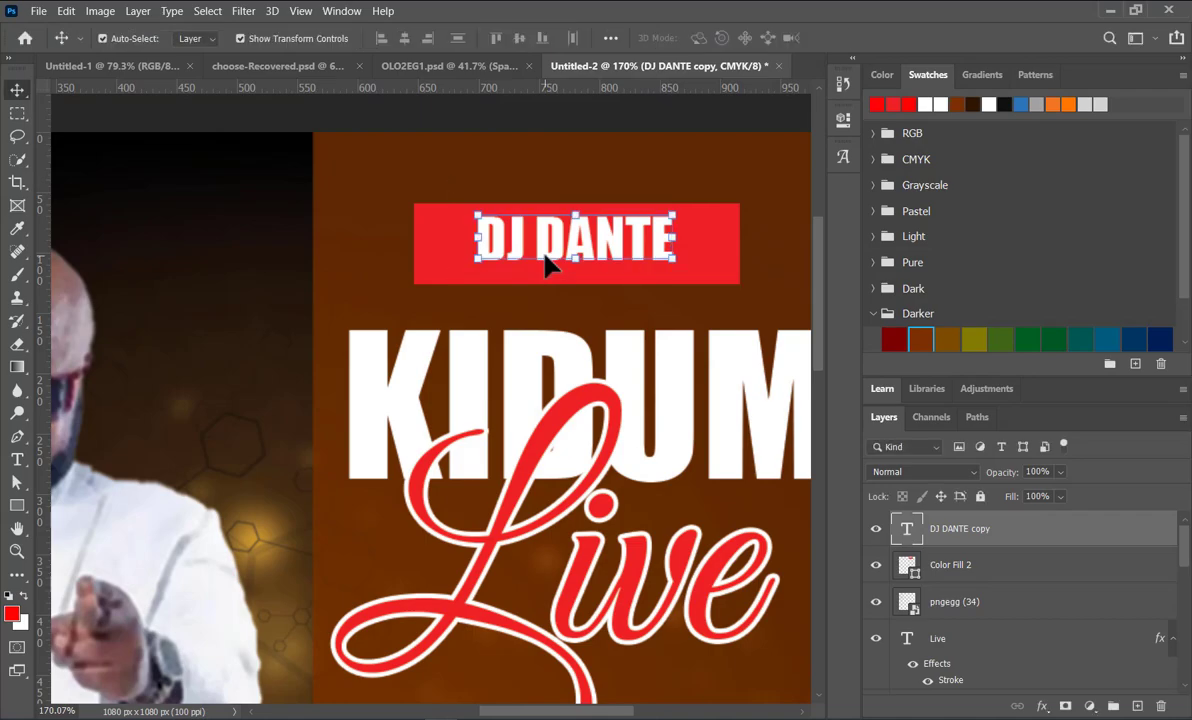
# Step: Replace the text in the red rectangle with 10-JUNE
pyautogui.doubleClick(548, 258)
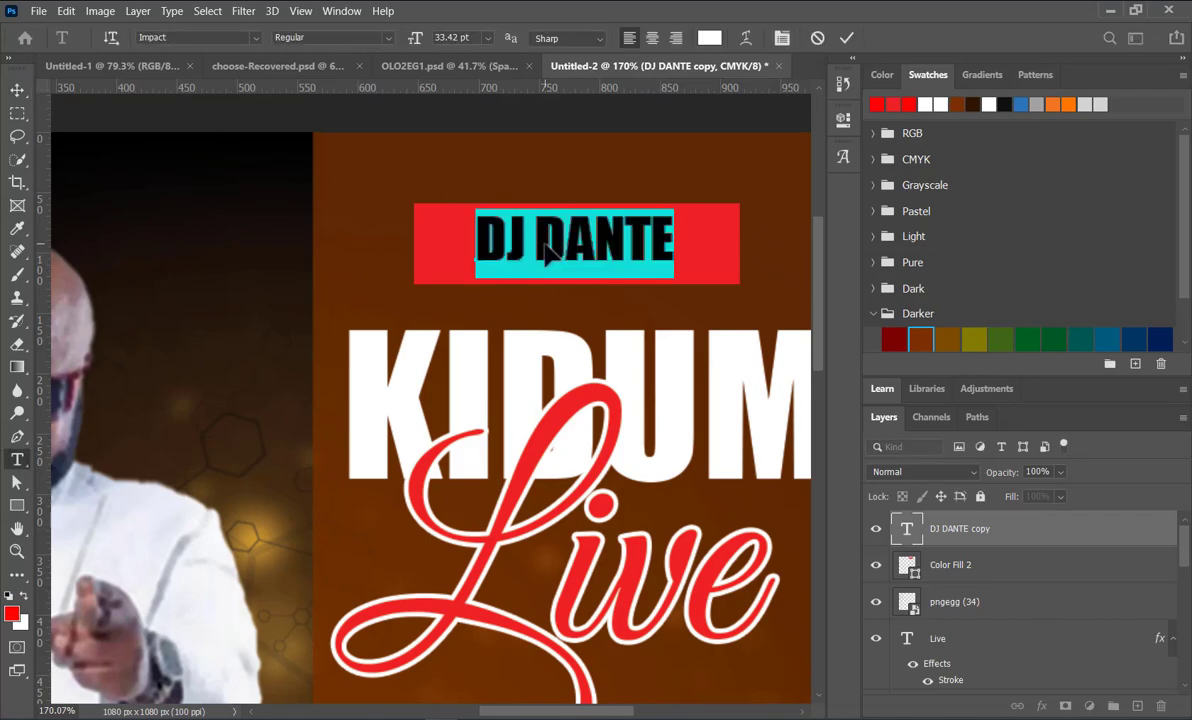
pyautogui.write('10-')
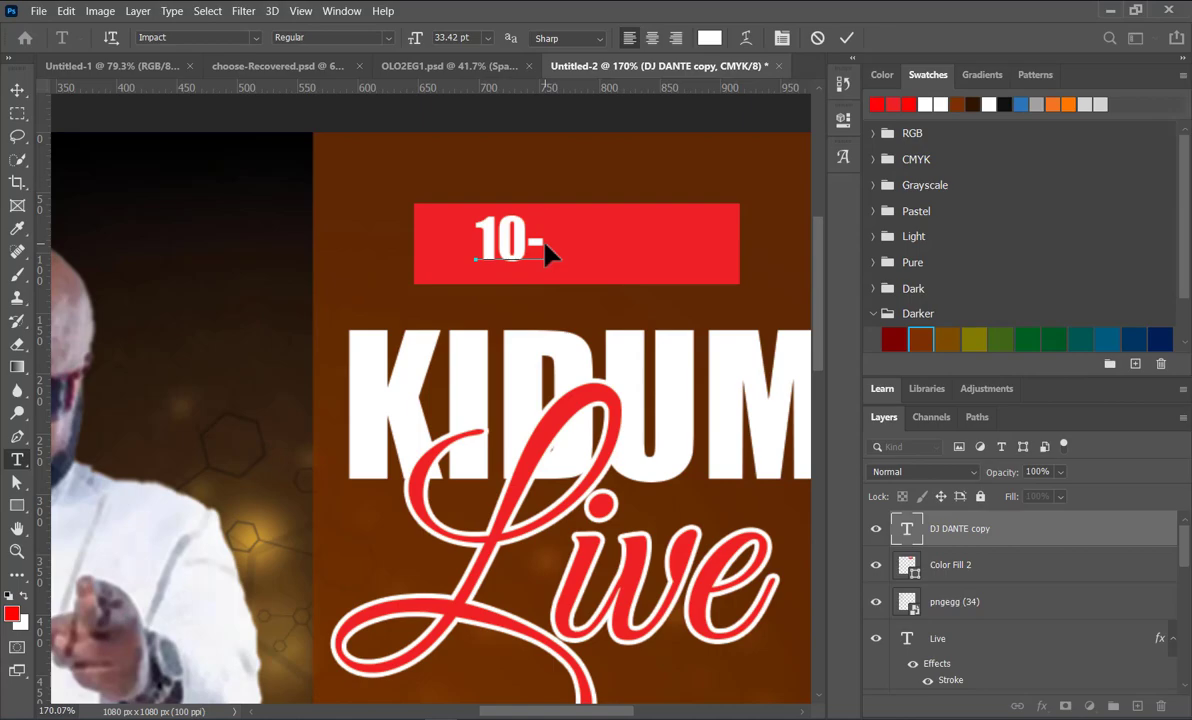
pyautogui.write('JUNE')
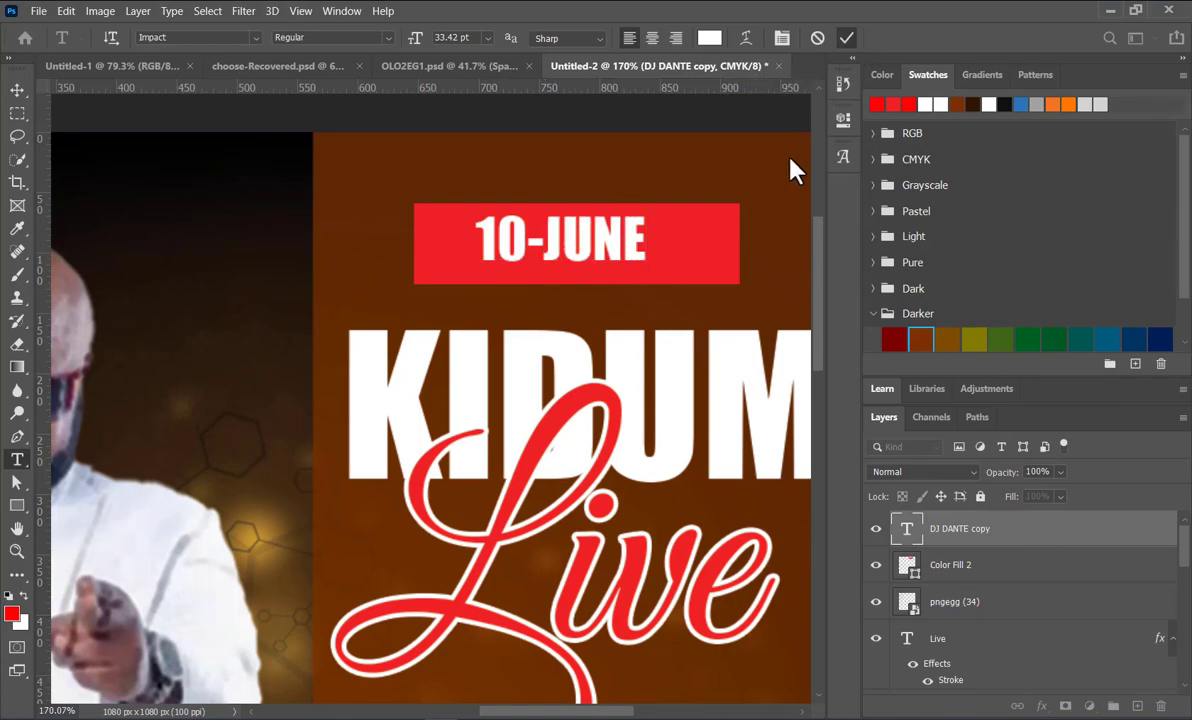
pyautogui.hotkey('ctrl', 'Return')
# Step: Nudge the 10-JUNE text right and slightly down within the red rectangle
pyautogui.press('v')
pyautogui.press('Right')
pyautogui.press('Right')
pyautogui.press('Right')
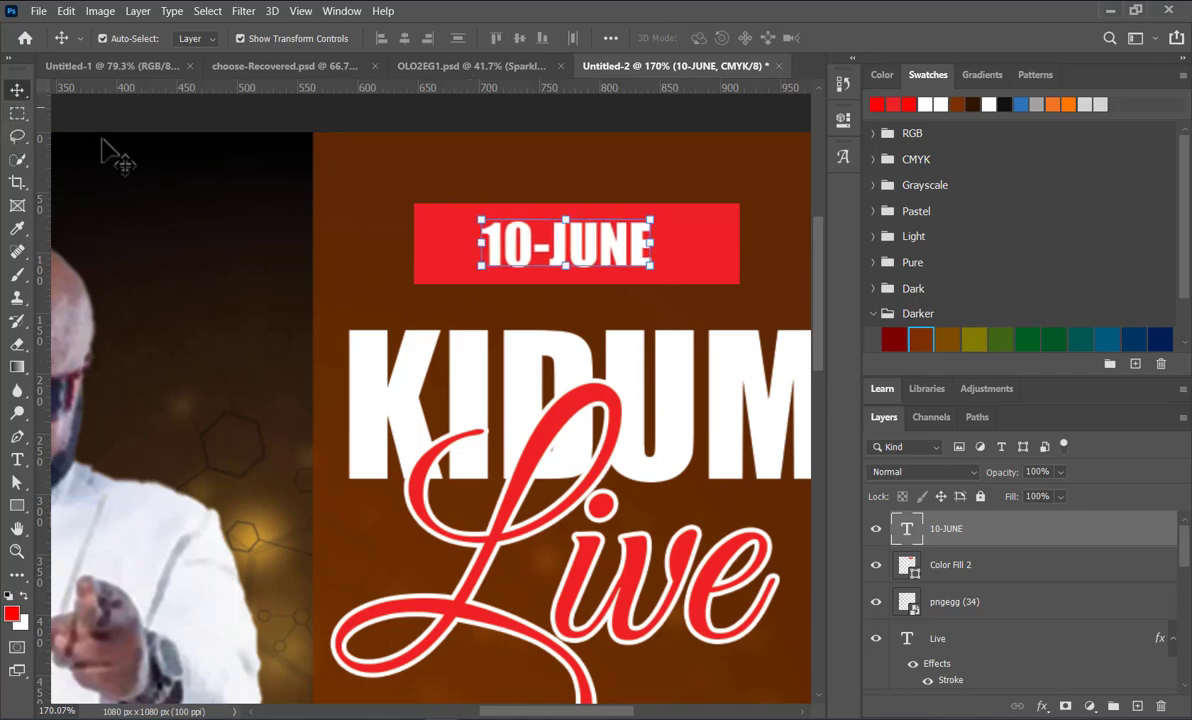
pyautogui.hotkey('ctrl', '0')
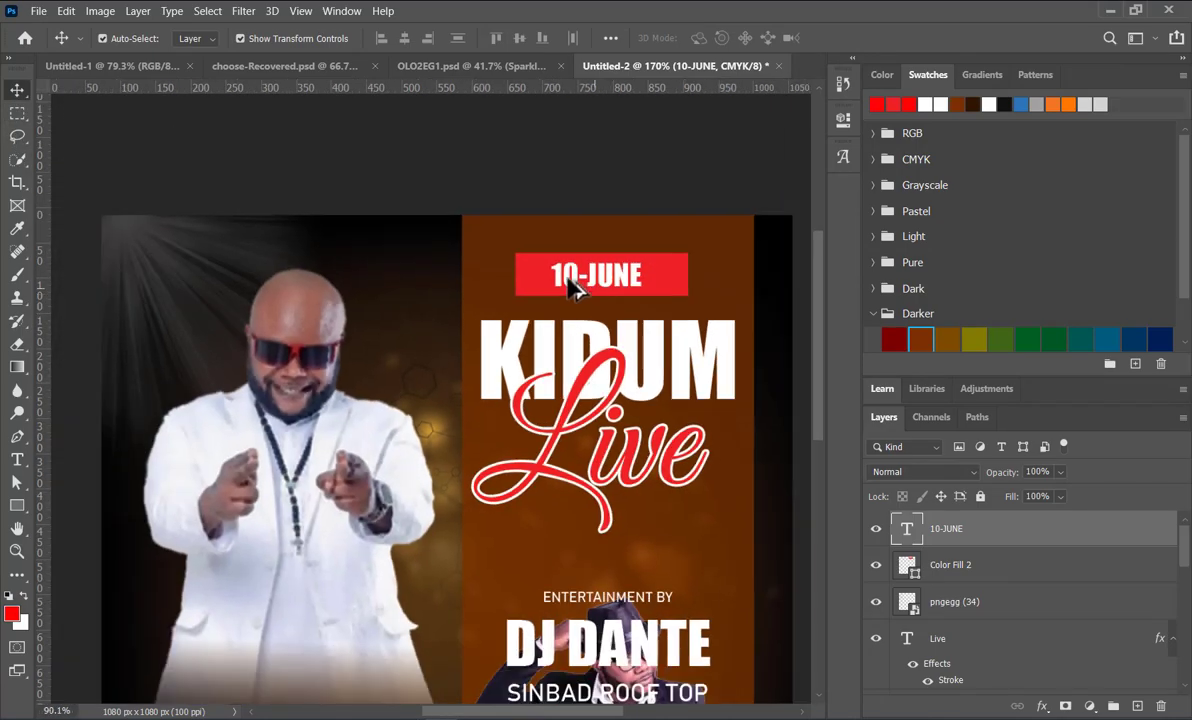
pyautogui.scroll(-6, 566, 278)
pyautogui.click(668, 342)
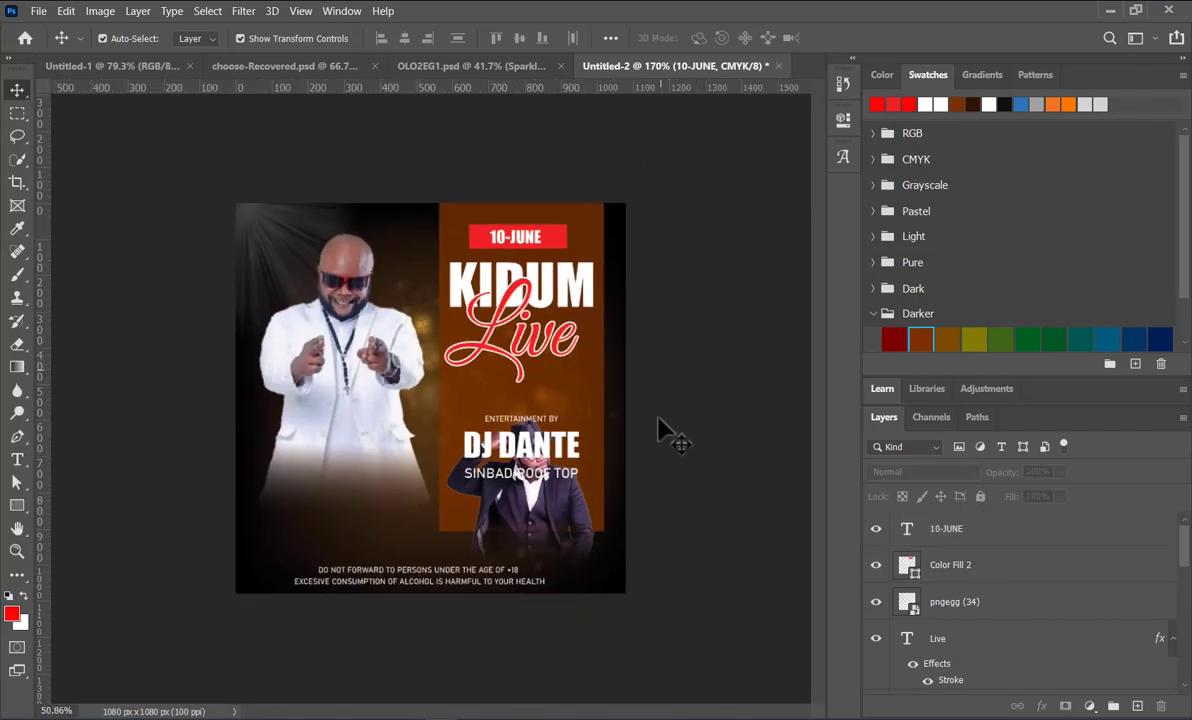
# Step: Move the man in the hat from the brown panel to the poster's lower-left area, overlapping the man in white
pyautogui.scroll(2, 526, 450)
pyautogui.click(590, 553)
pyautogui.moveTo(590, 553); pyautogui.dragTo(305, 538)
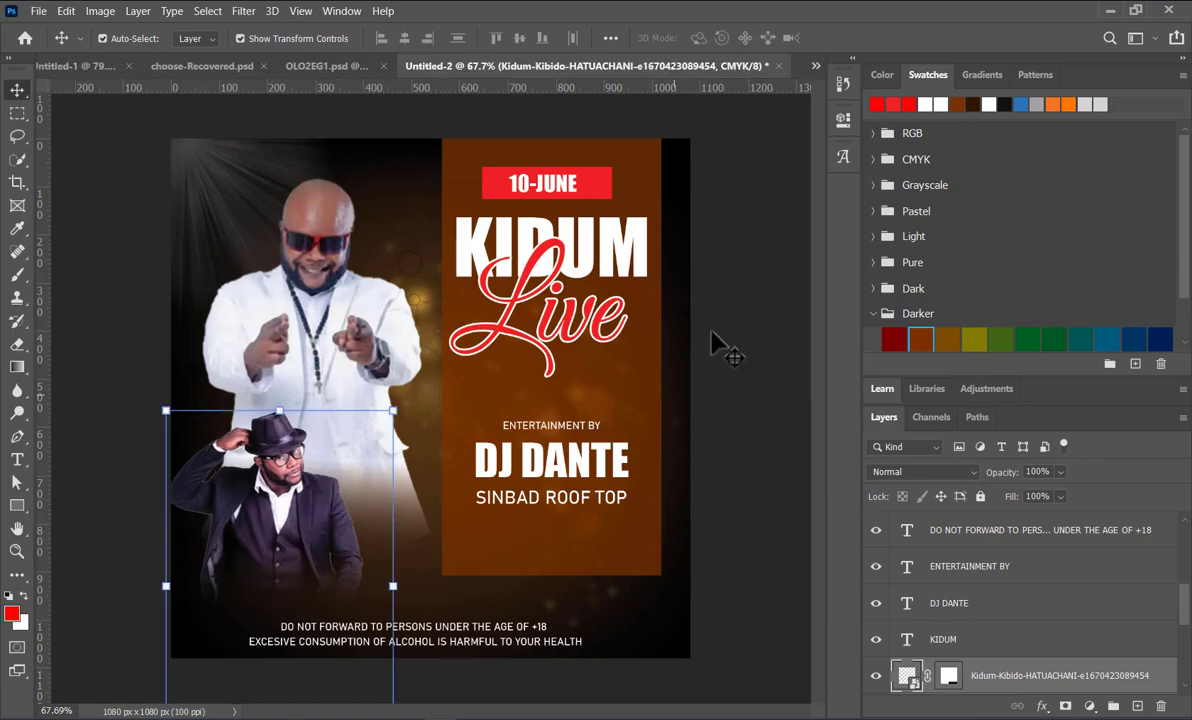
# Step: Centre the 10-JUNE text and the red rectangle horizontally on each other, and shift both slightly right and down above the KIDUM title
pyautogui.click(563, 184)
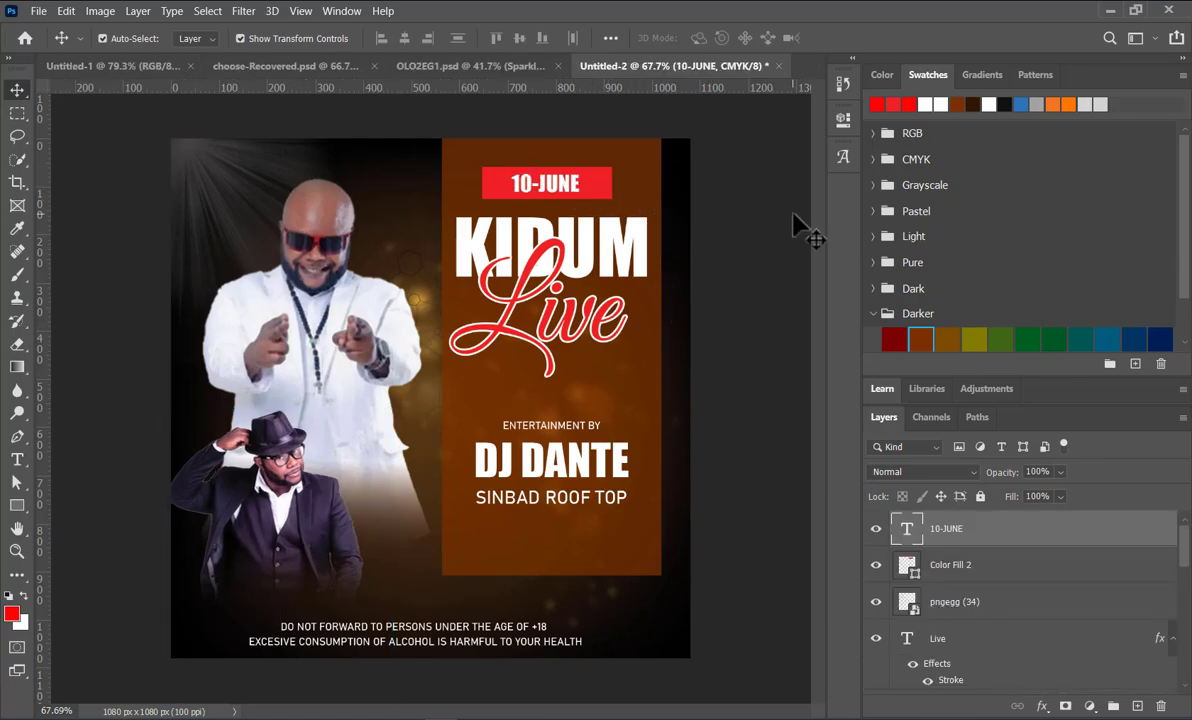
pyautogui.doubleClick(578, 187)
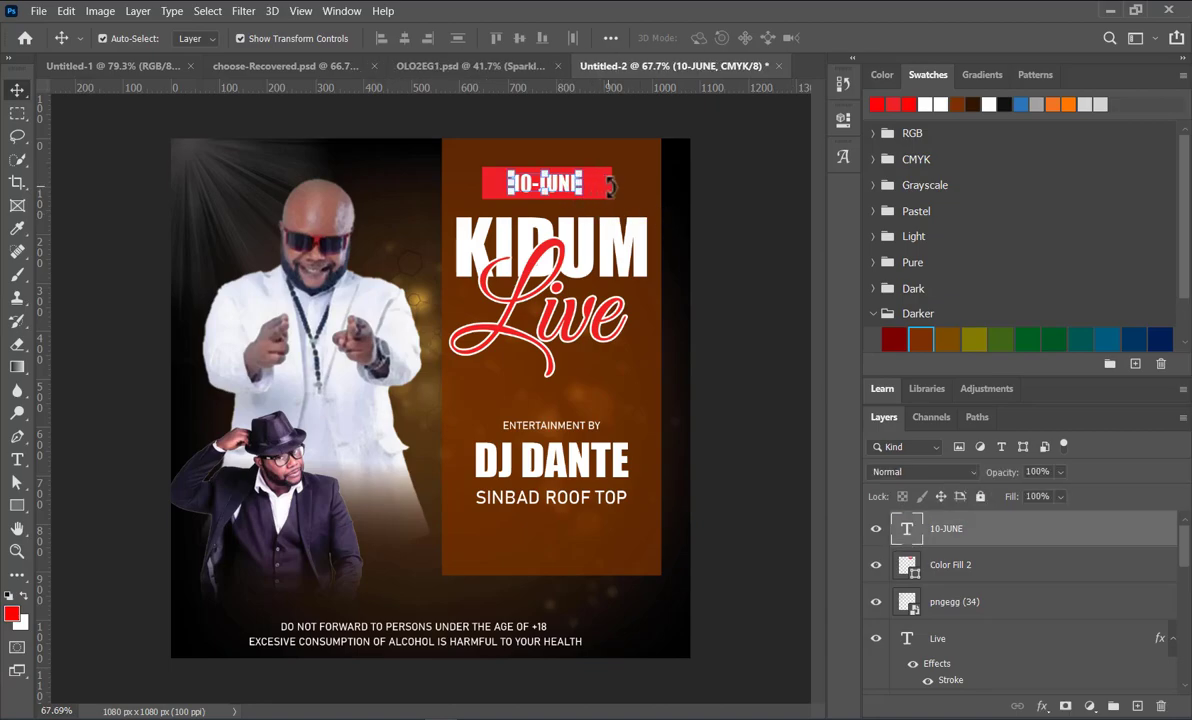
pyautogui.keyDown('shift'); pyautogui.click(608, 189); pyautogui.keyUp('shift')
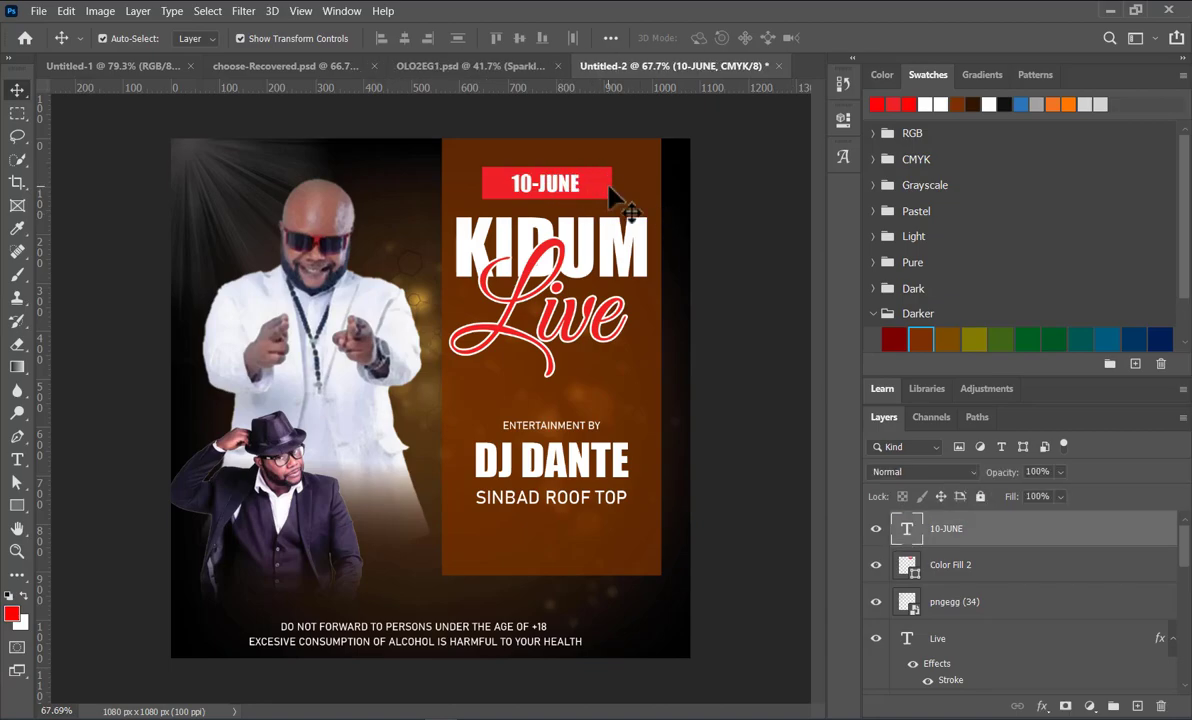
pyautogui.click(405, 38)
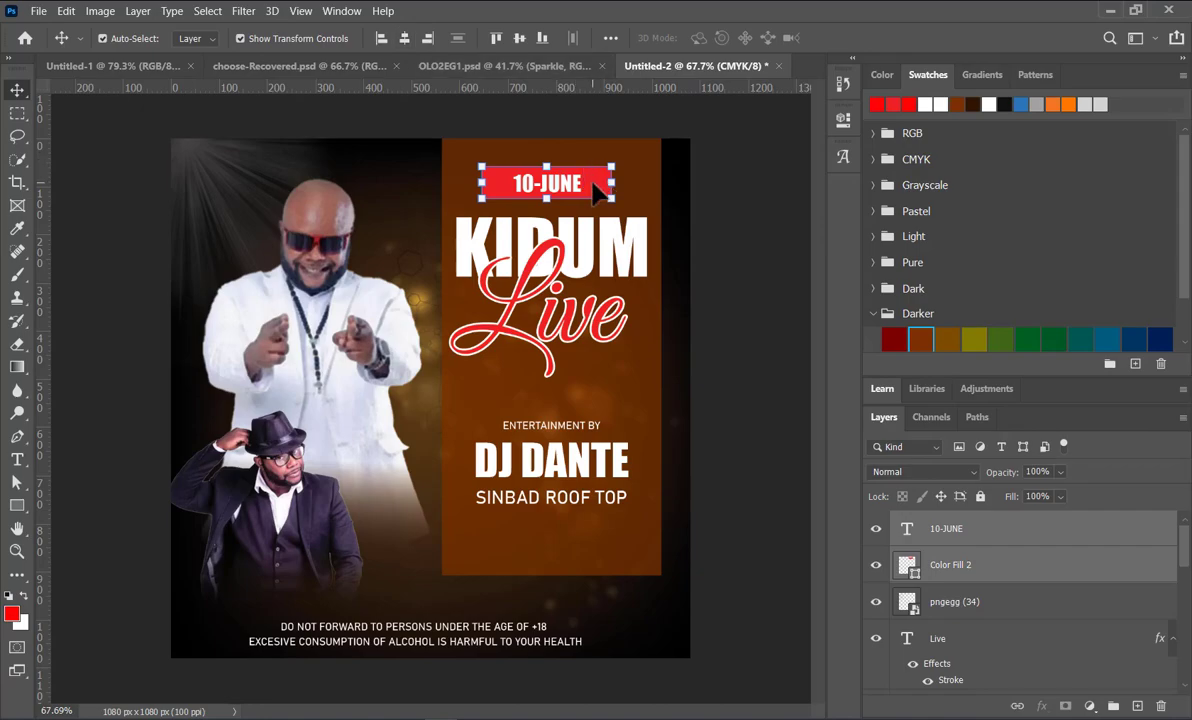
pyautogui.moveTo(597, 187); pyautogui.dragTo(601, 200)
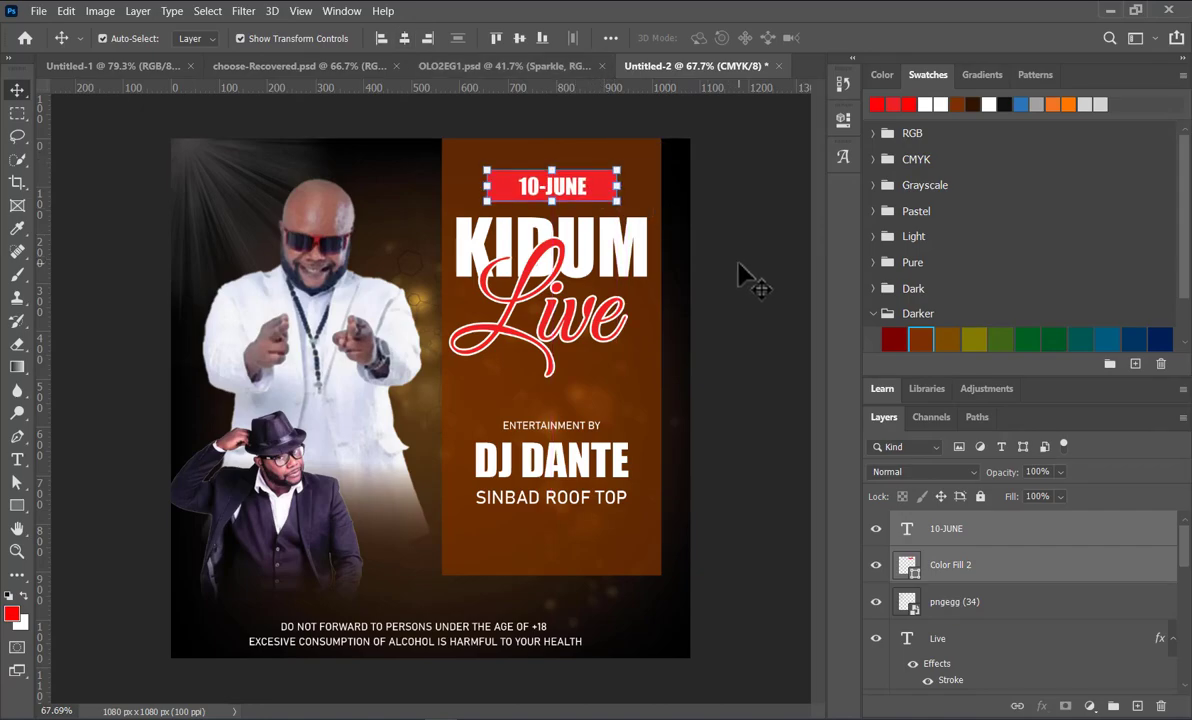
pyautogui.click(745, 280)
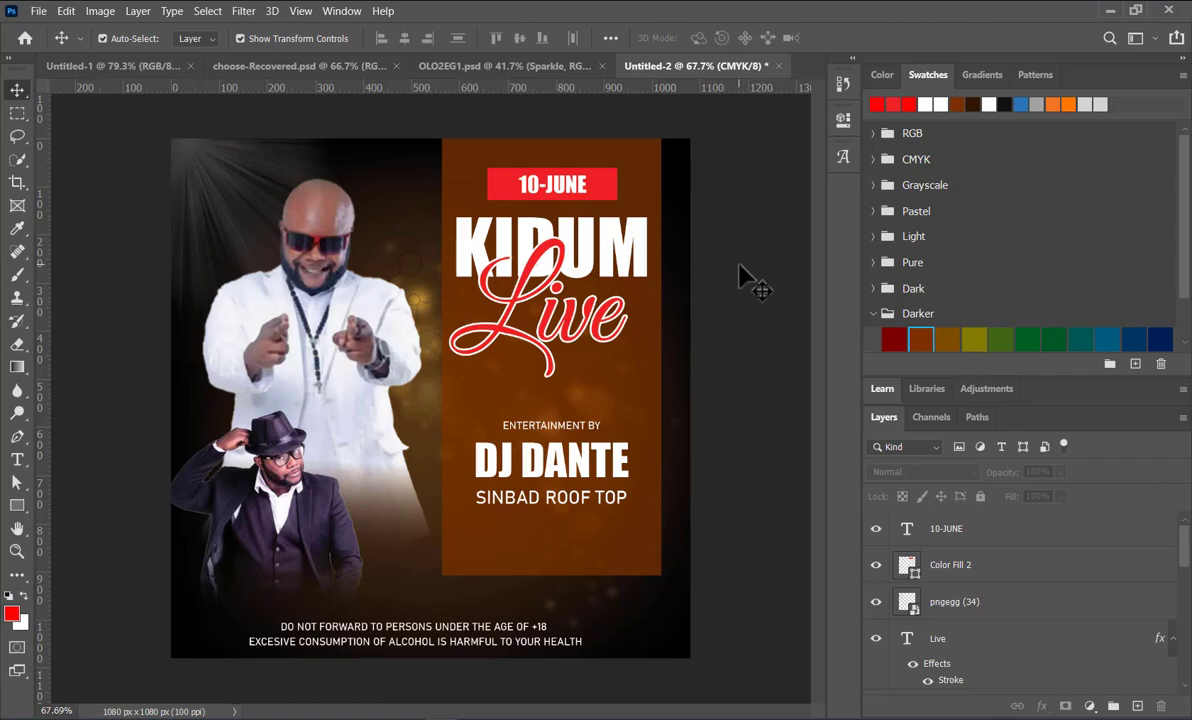
# Step: Nudge the DJ DANTE and SINBAD ROOF TOP lines up to tighten the spacing under ENTERTAINMENT BY
pyautogui.click(574, 428)
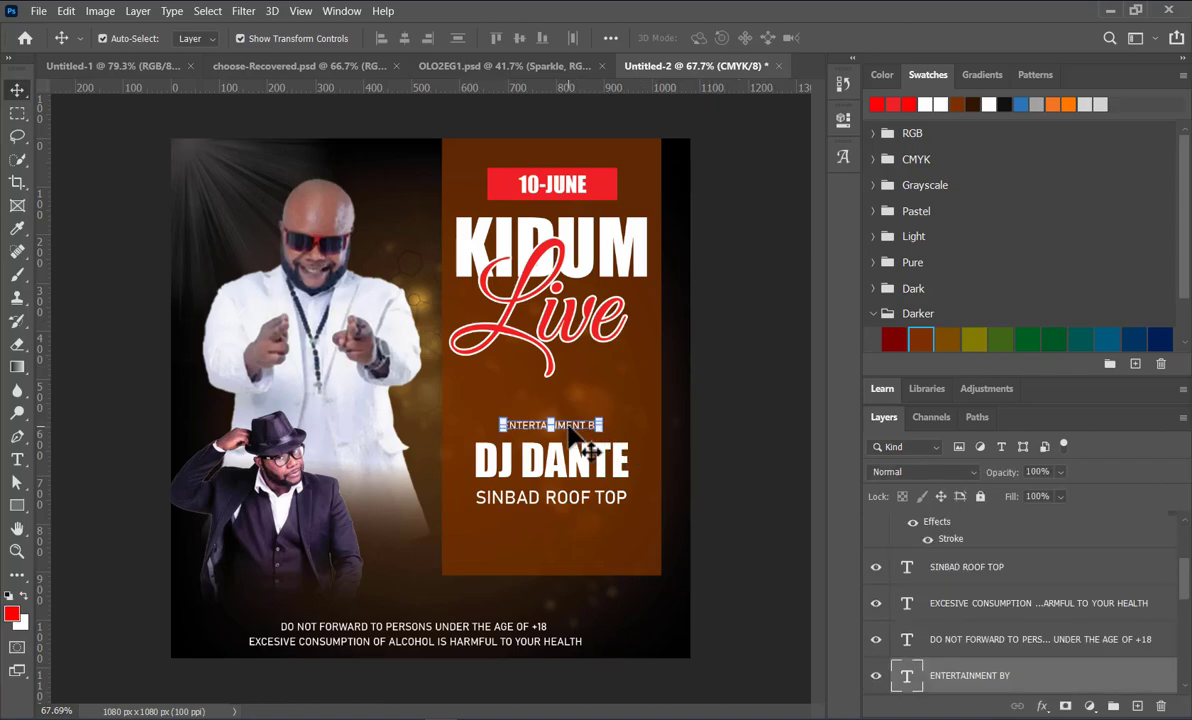
pyautogui.click(572, 455)
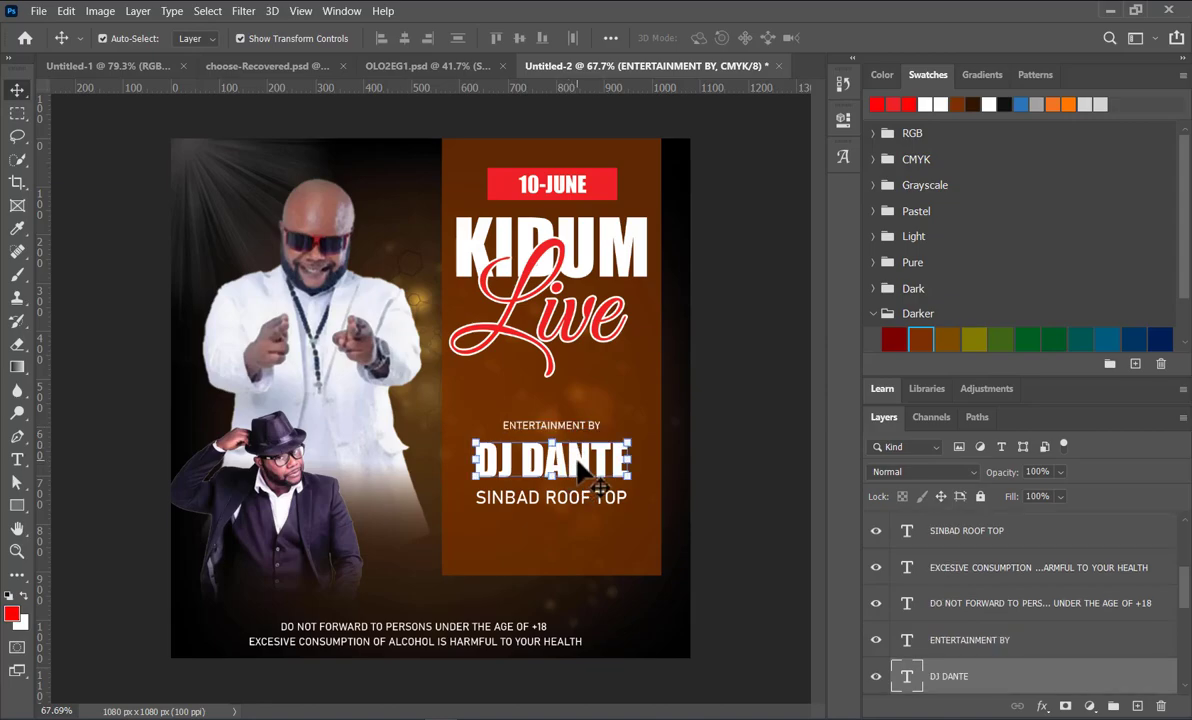
pyautogui.click(600, 505)
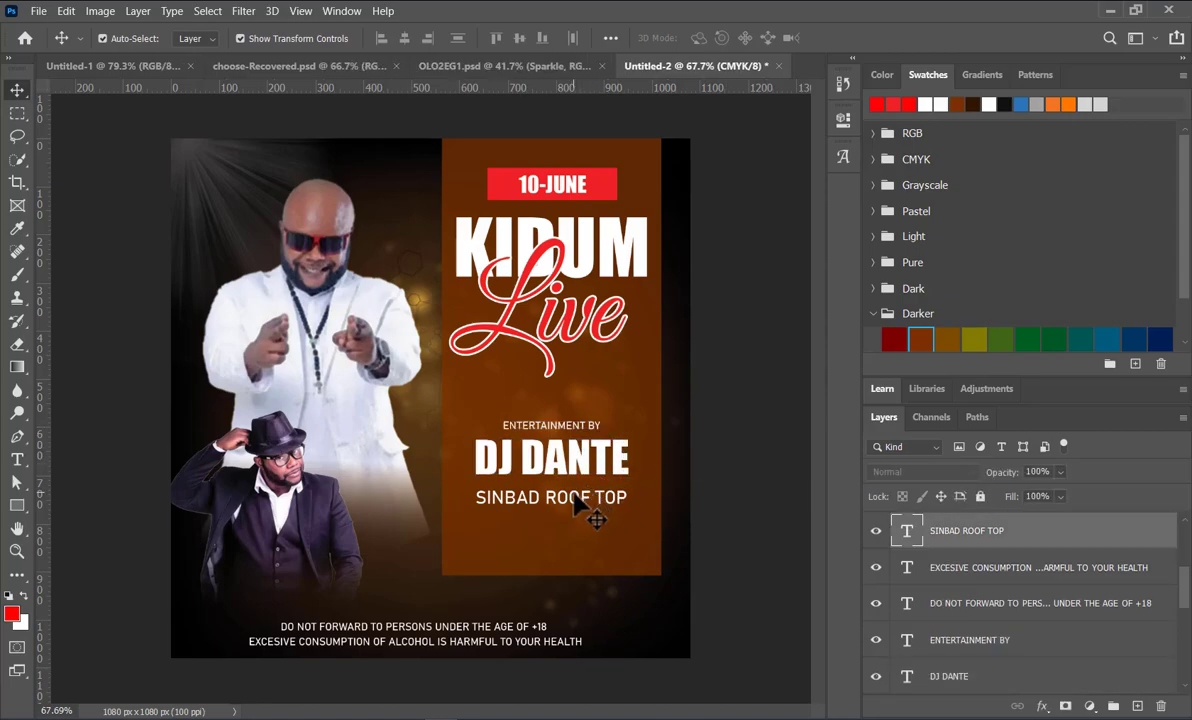
pyautogui.click(769, 470)
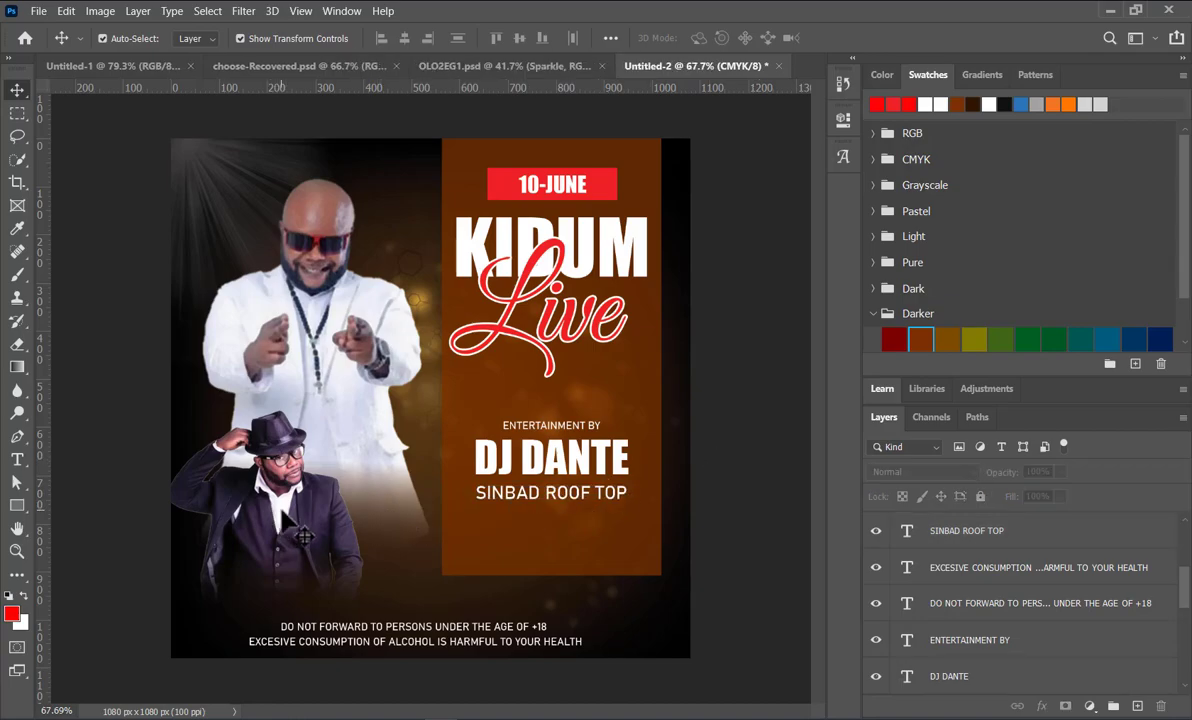
# Step: Shift the man in the hat slightly left and up, and preview blend modes on him, keeping Normal
pyautogui.moveTo(303, 537); pyautogui.dragTo(262, 510)
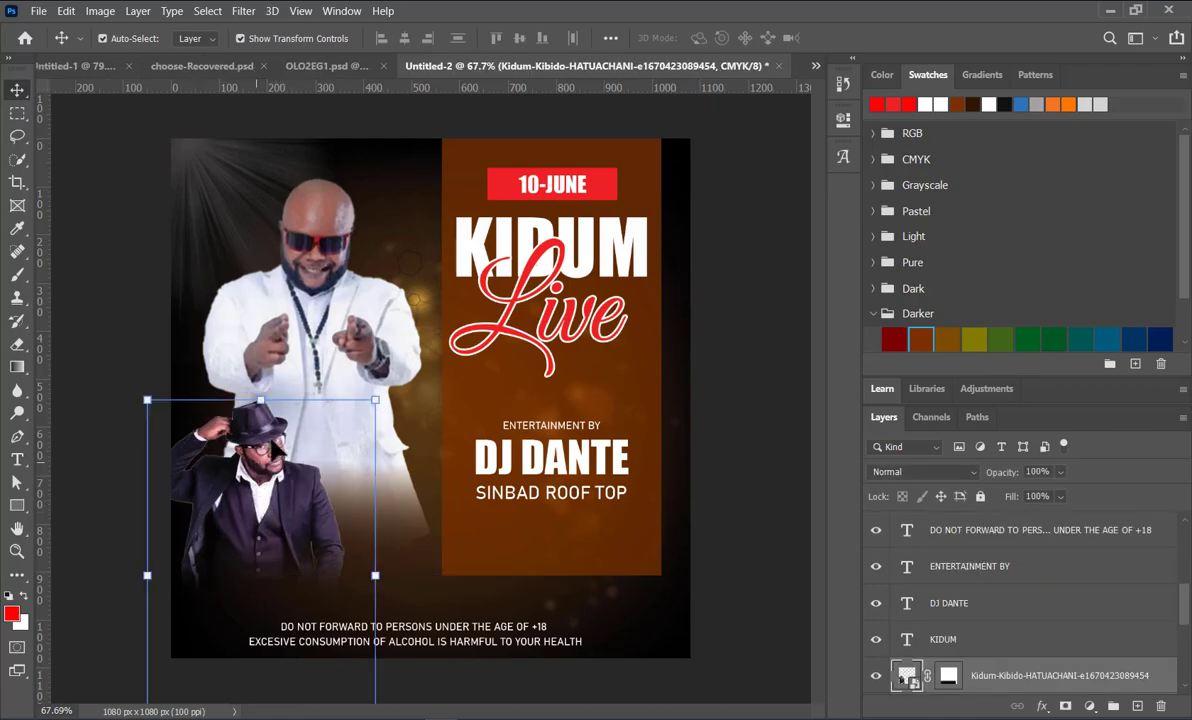
pyautogui.click(975, 474)
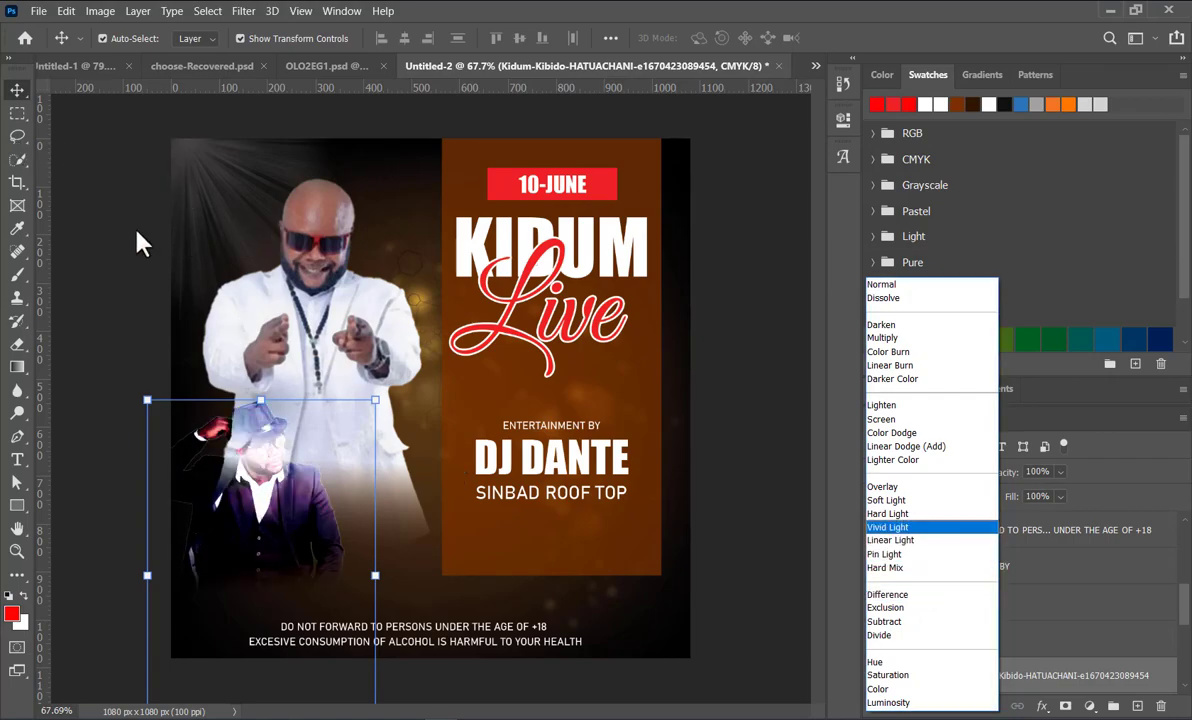
pyautogui.click(882, 284)
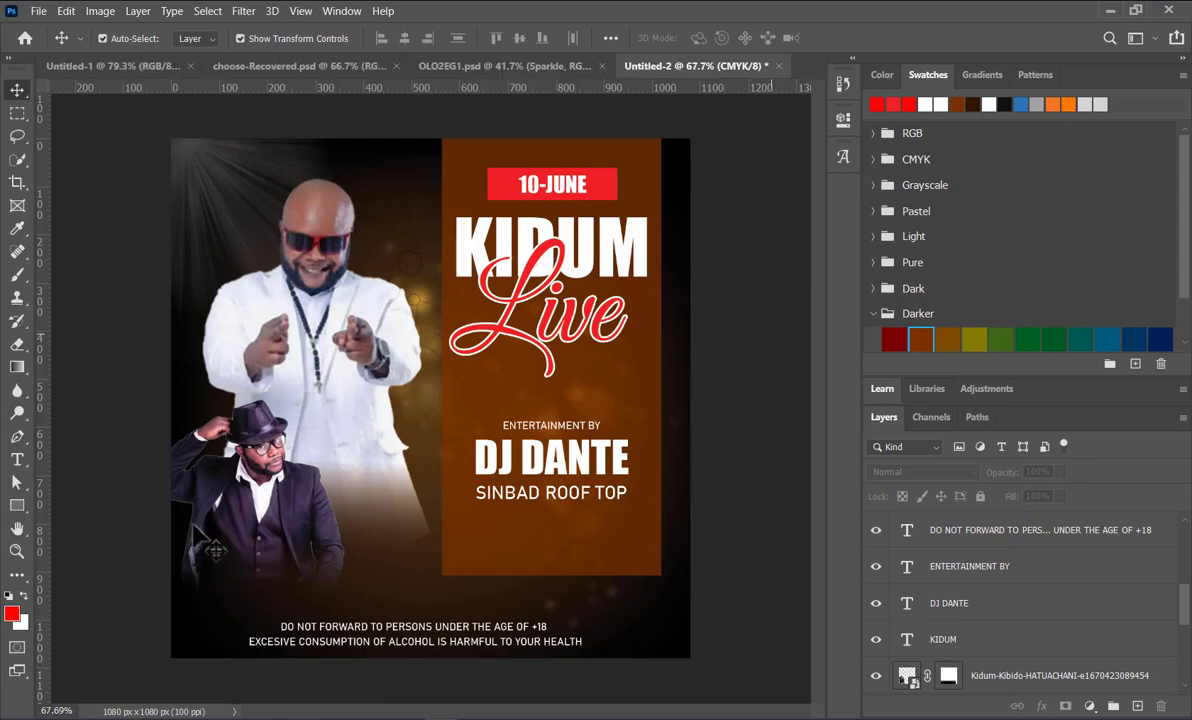
# Step: Convert the smart object of the man in the hat into layers
pyautogui.click(843, 118)
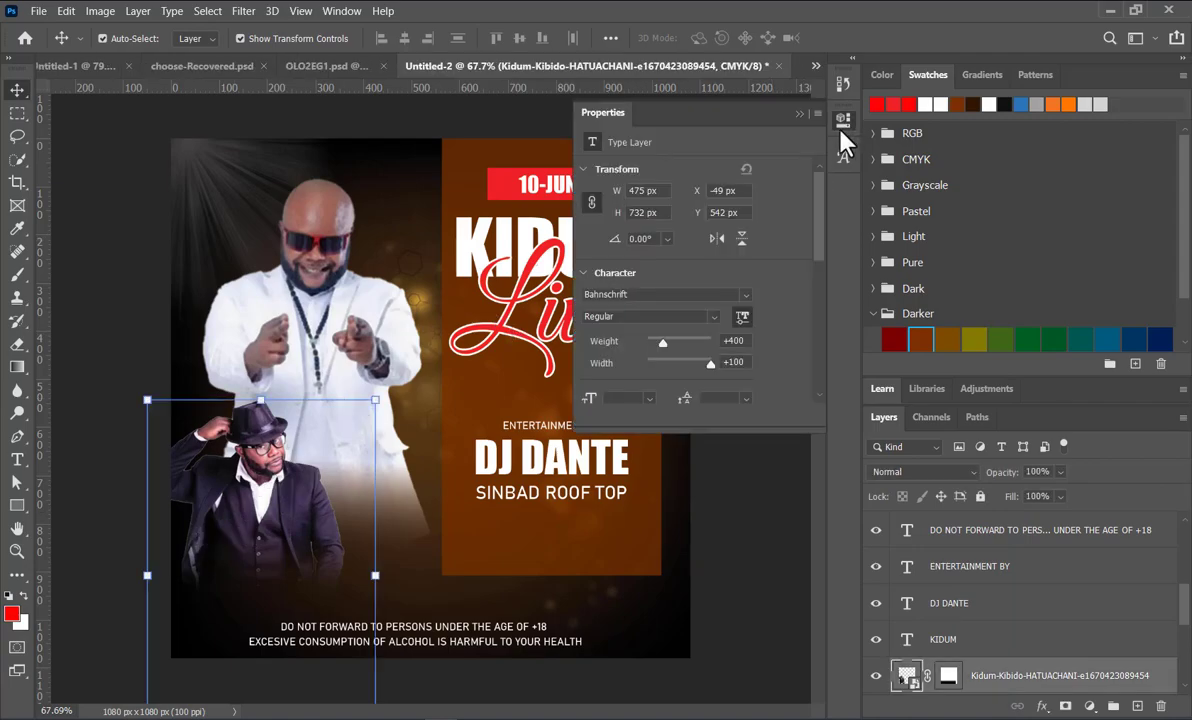
pyautogui.click(685, 322)
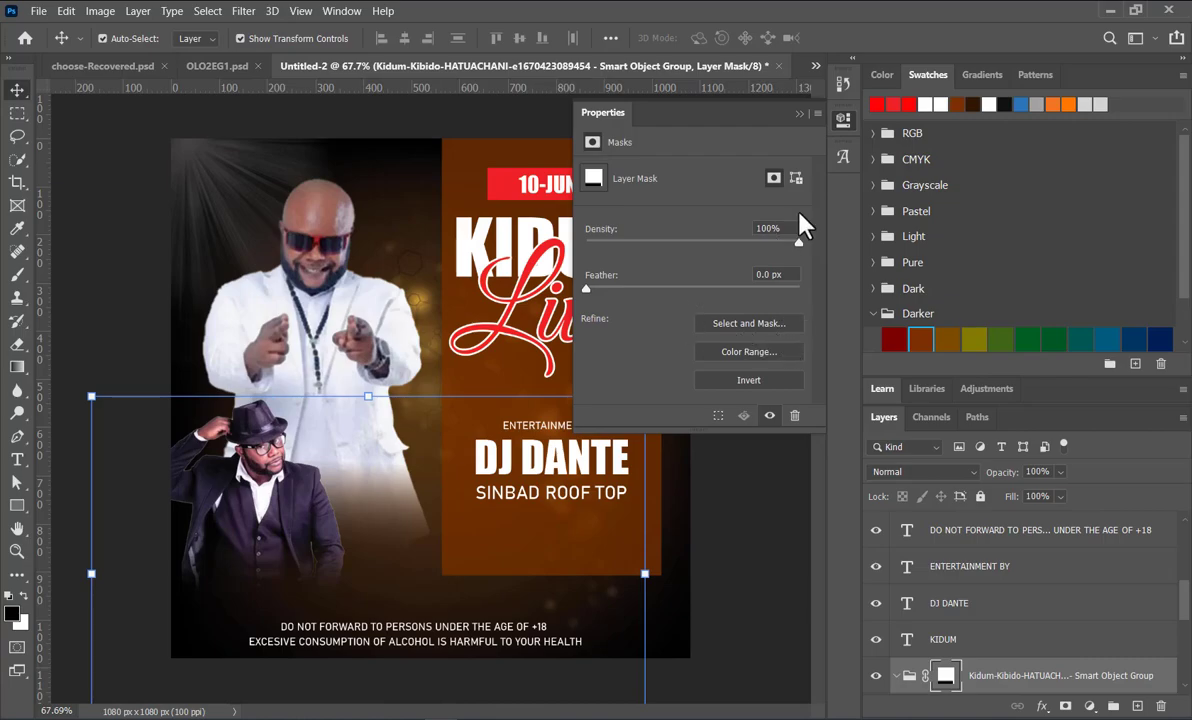
pyautogui.click(797, 113)
# Step: Convert the masked group of the man in the hat back into a smart object
pyautogui.scroll(-3, 1000, 530)
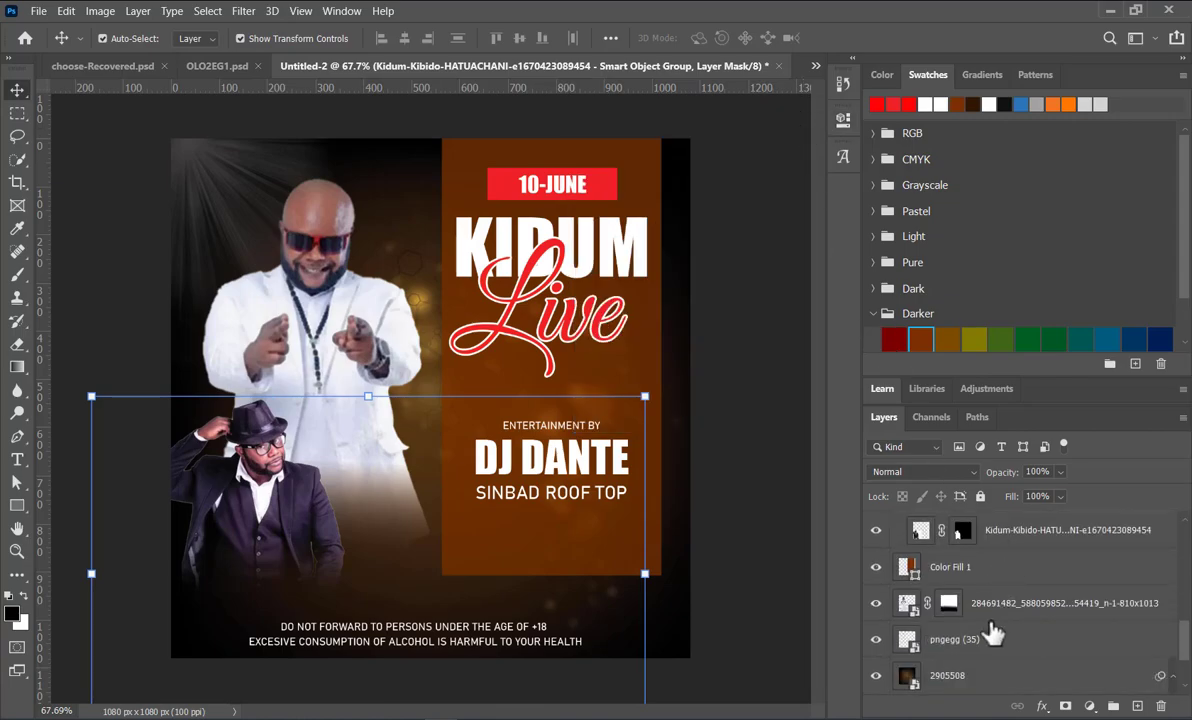
pyautogui.scroll(1, 996, 624)
pyautogui.rightClick(962, 525)
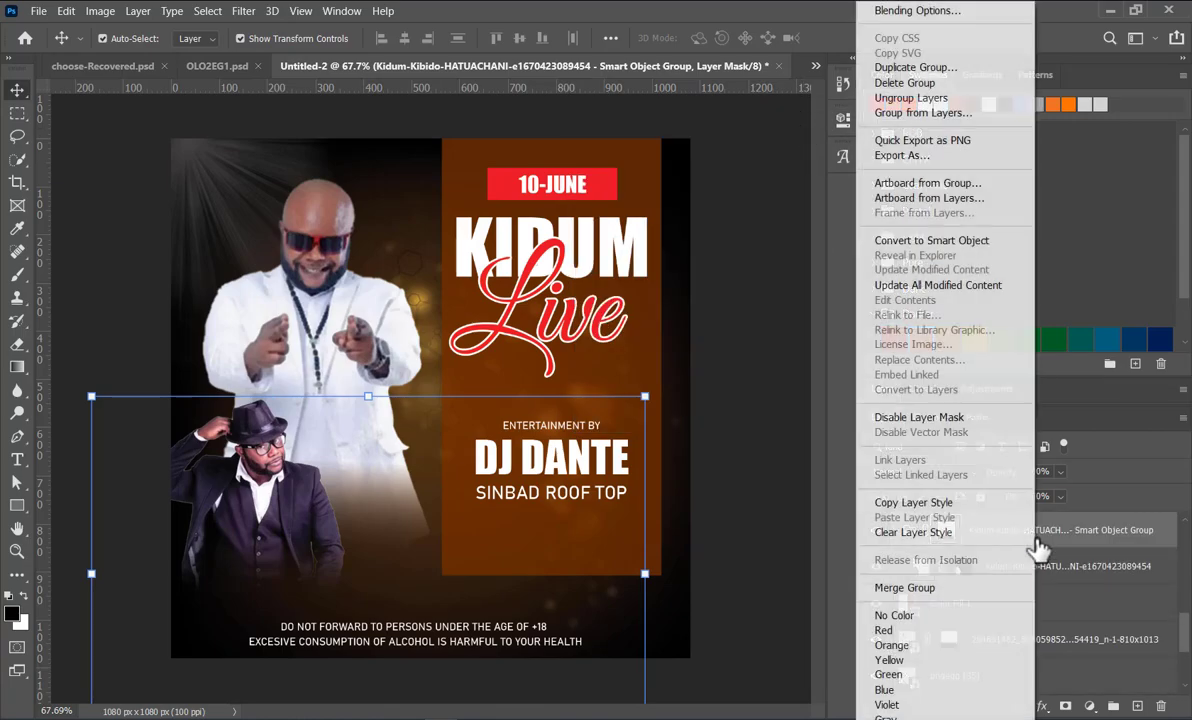
pyautogui.click(870, 240)
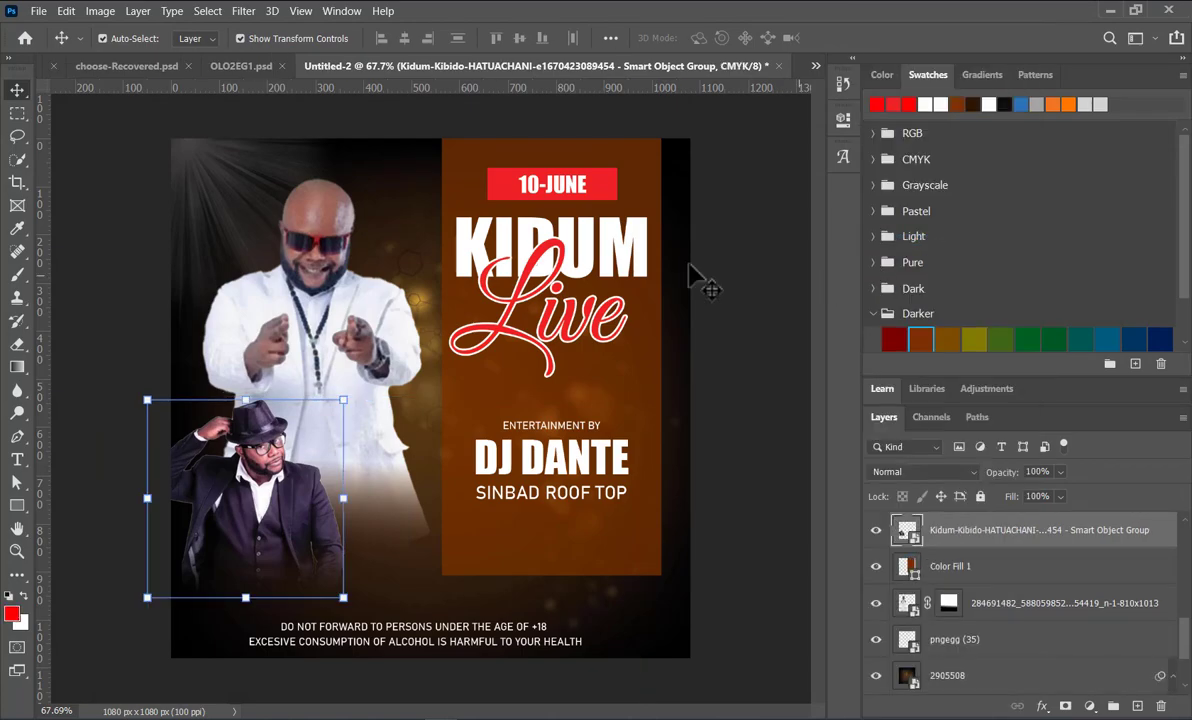
# Step: Unpack the hat-wearing man's new smart object into a masked layer group again
pyautogui.click(842, 120)
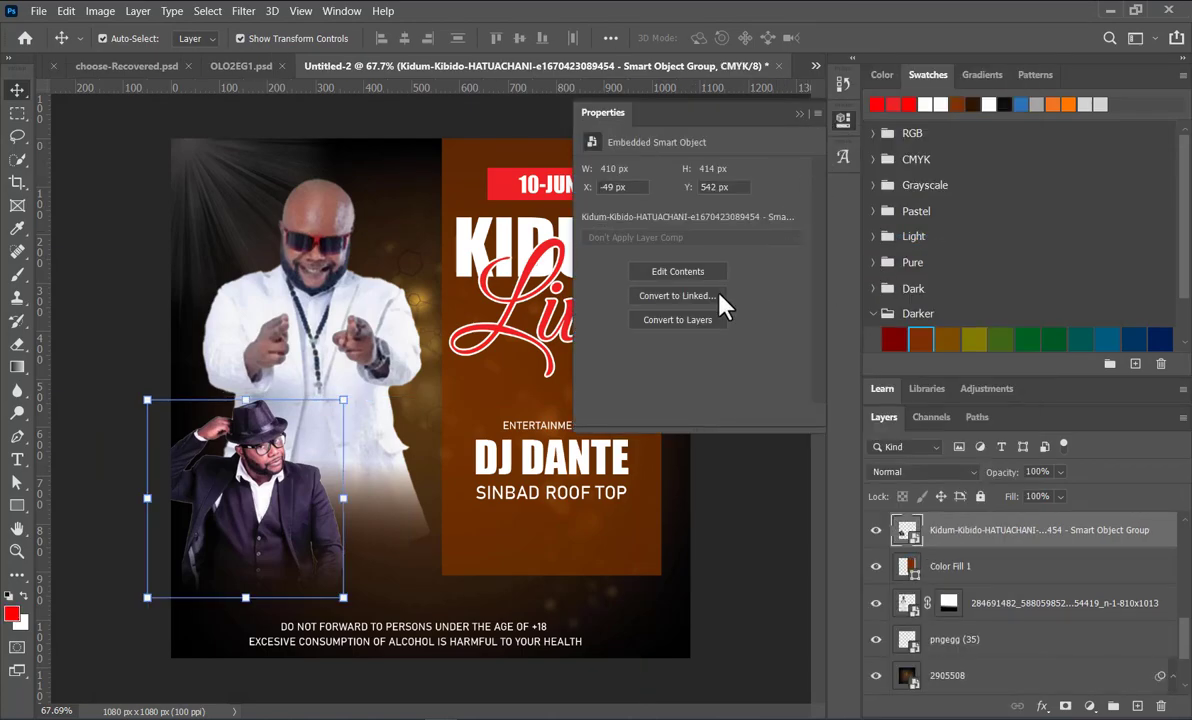
pyautogui.click(669, 324)
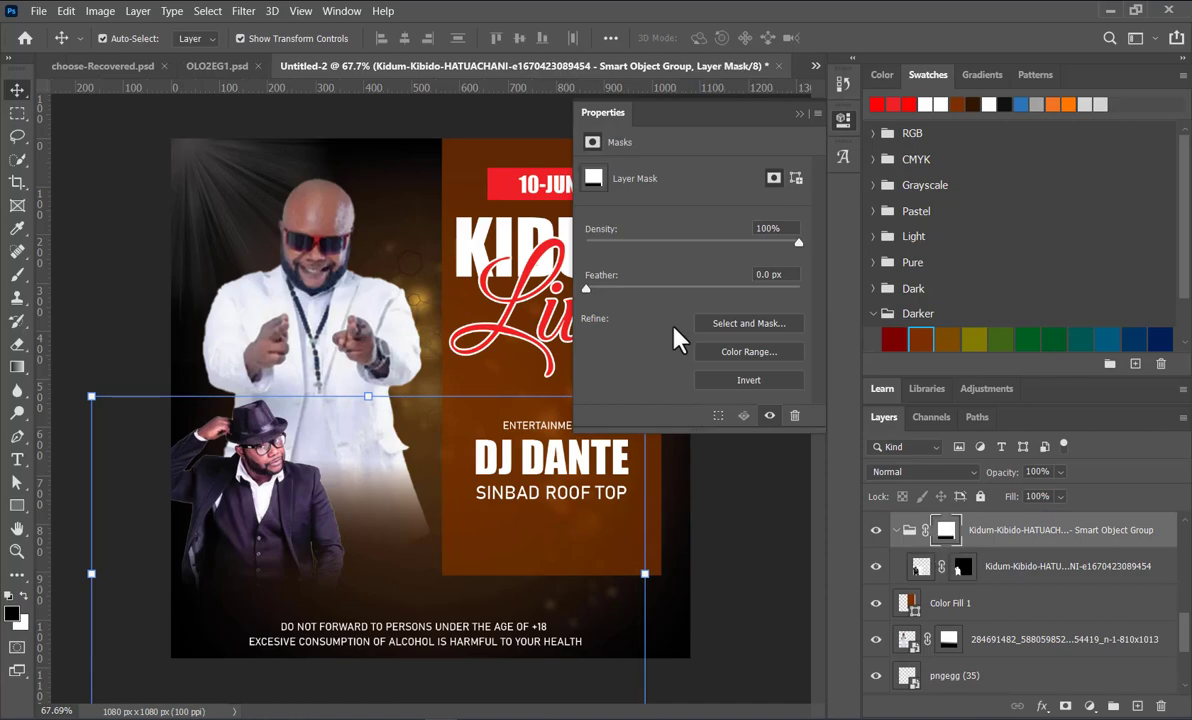
# Step: Convert the masked group of the man in the hat into a smart object again
pyautogui.click(798, 114)
pyautogui.rightClick(1015, 535)
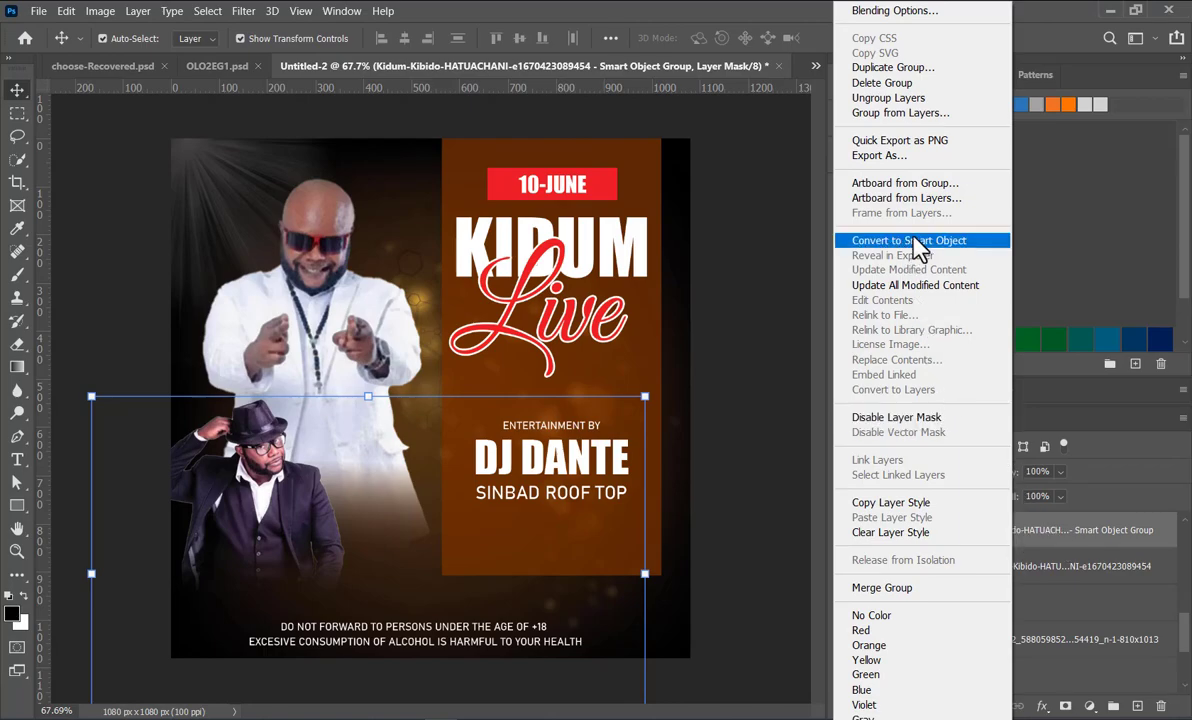
pyautogui.click(912, 240)
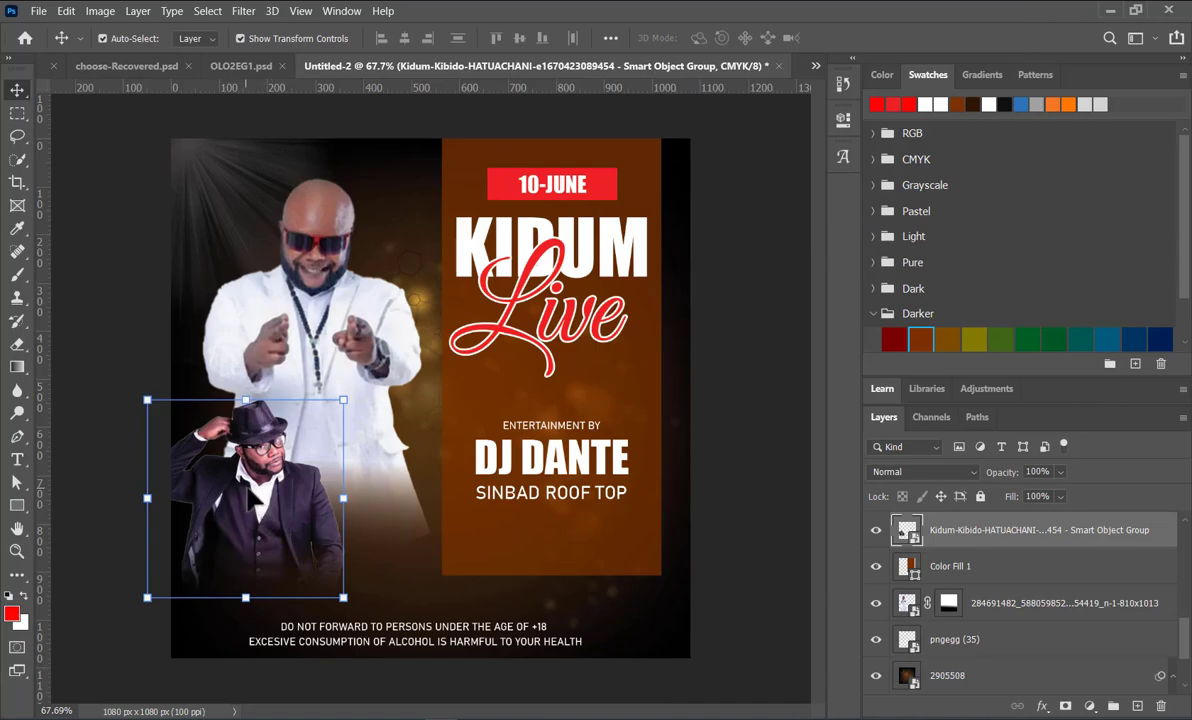
# Step: Flip the man in the hat horizontally and move him up between the white-suited man and the brown panel
pyautogui.click(353, 609)
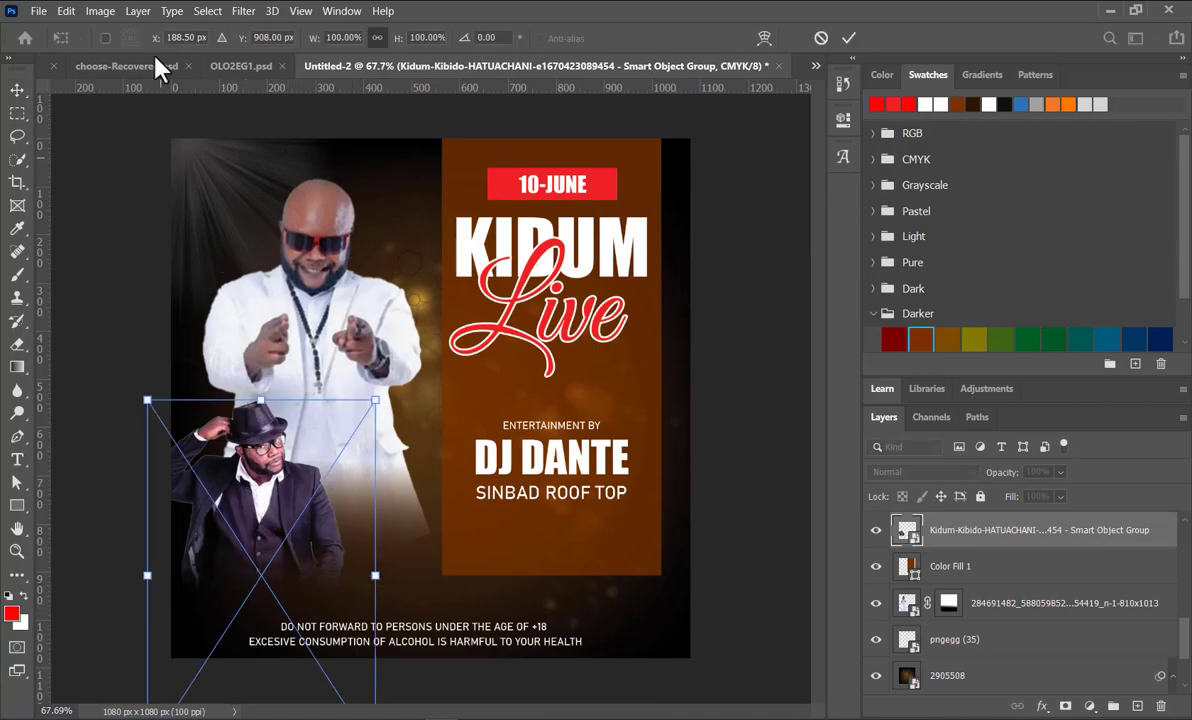
pyautogui.click(68, 10)
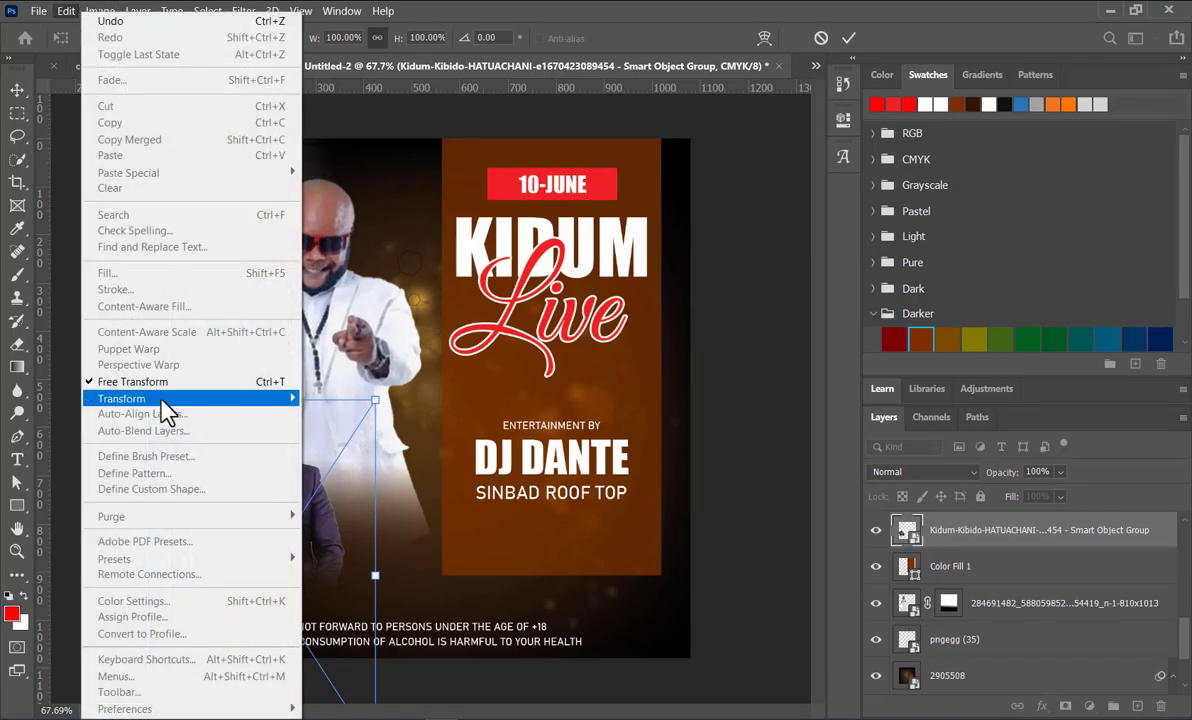
pyautogui.moveTo(161, 401)
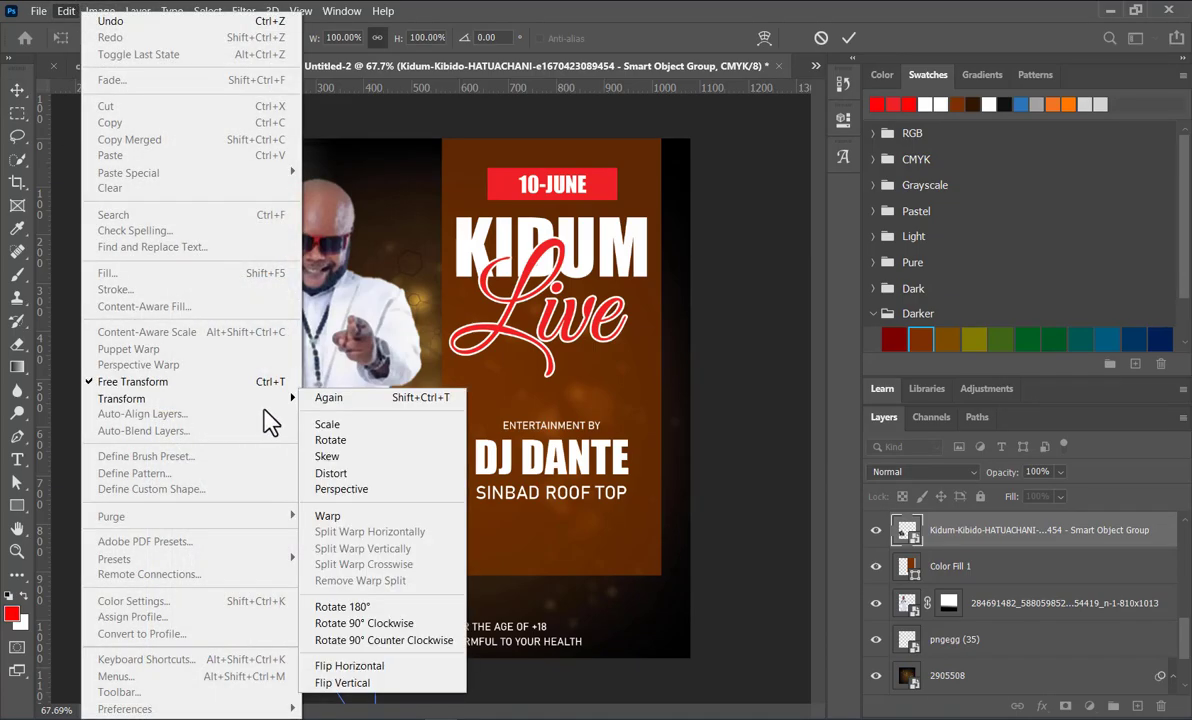
pyautogui.click(373, 668)
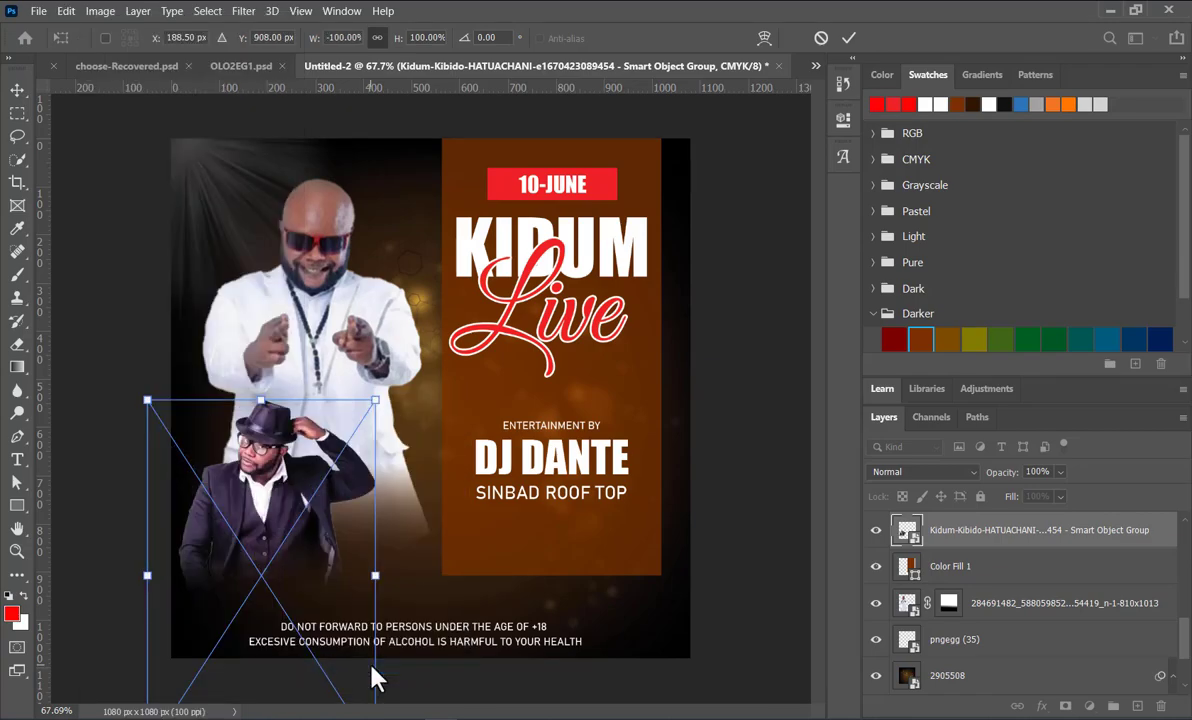
pyautogui.moveTo(258, 520); pyautogui.dragTo(412, 310)
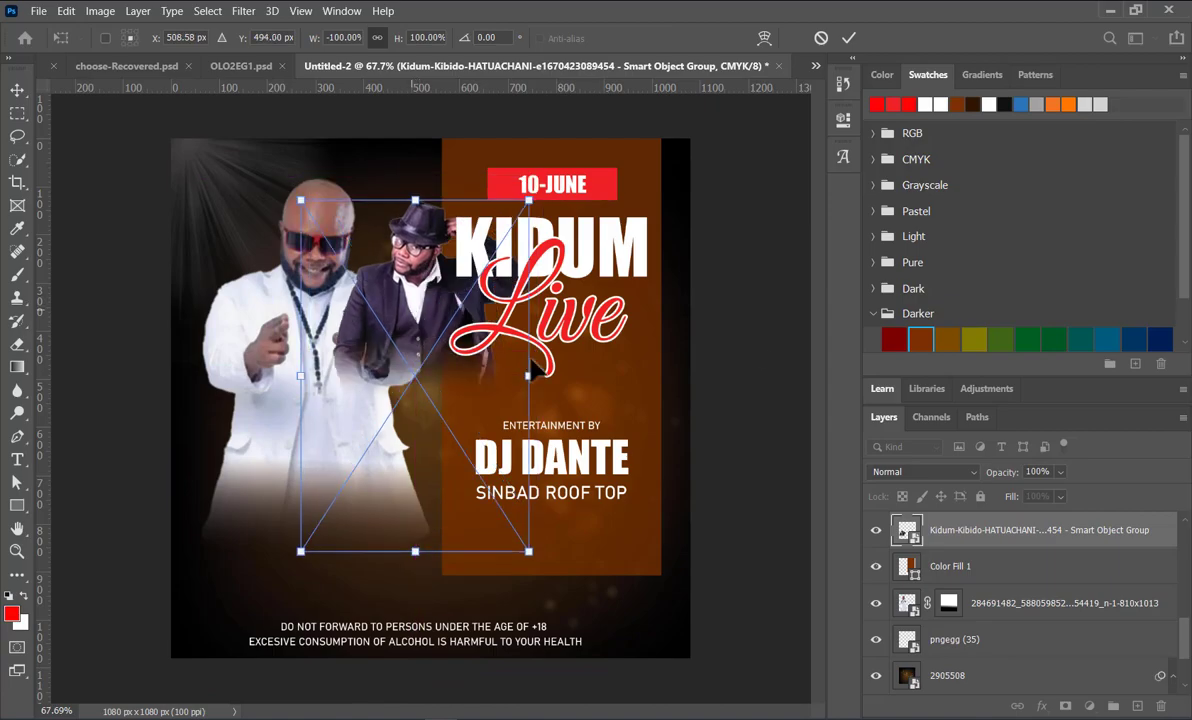
pyautogui.click(848, 39)
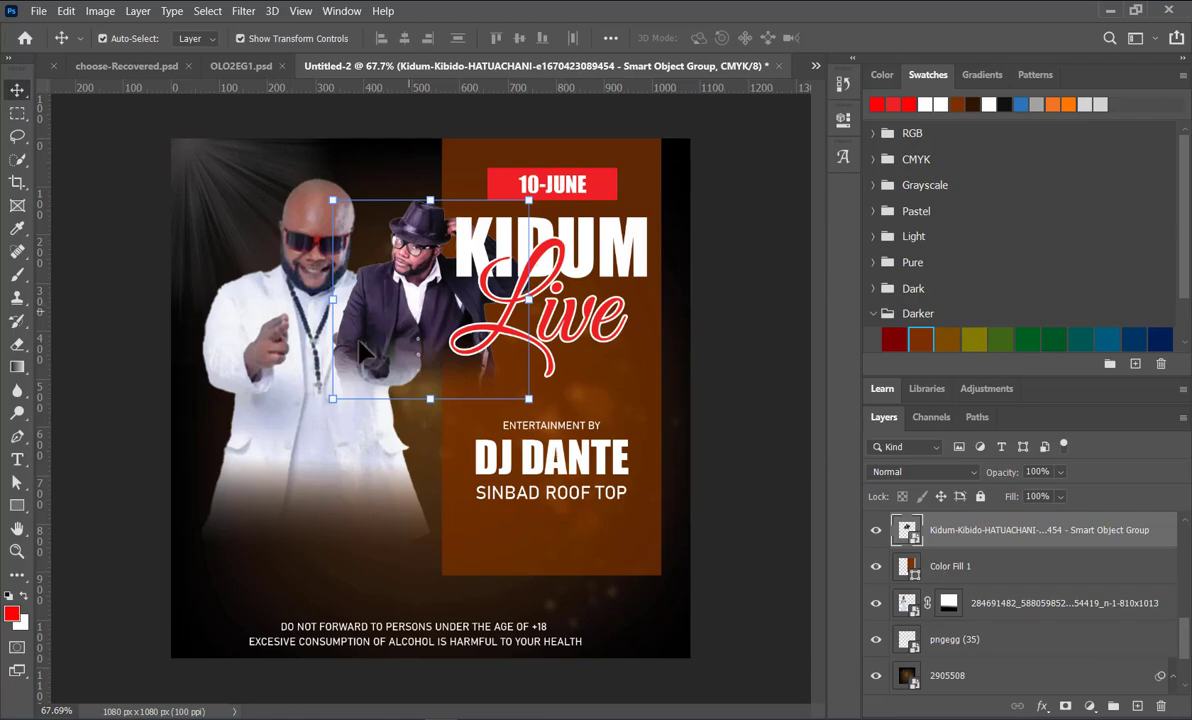
# Step: Reorder the hat-wearing man's layer directly beneath the white-suited man and above the pngegg (35) layer
pyautogui.moveTo(940, 530); pyautogui.dragTo(1012, 568)
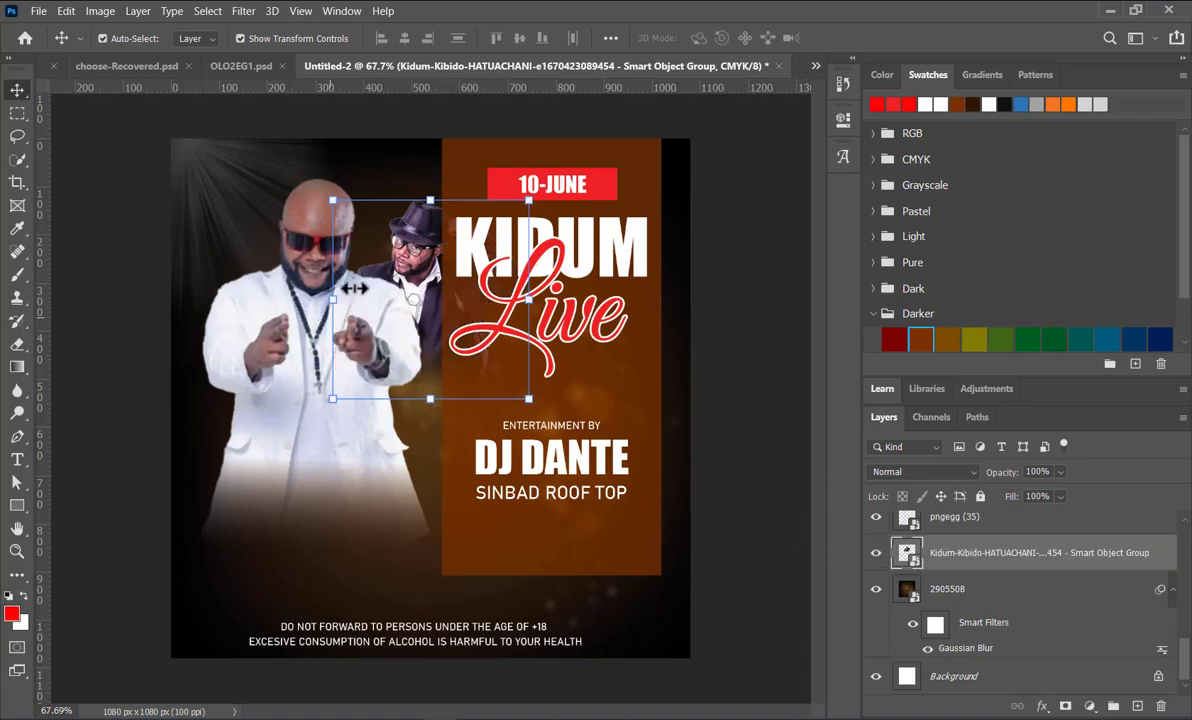
pyautogui.moveTo(905, 553); pyautogui.dragTo(958, 520)
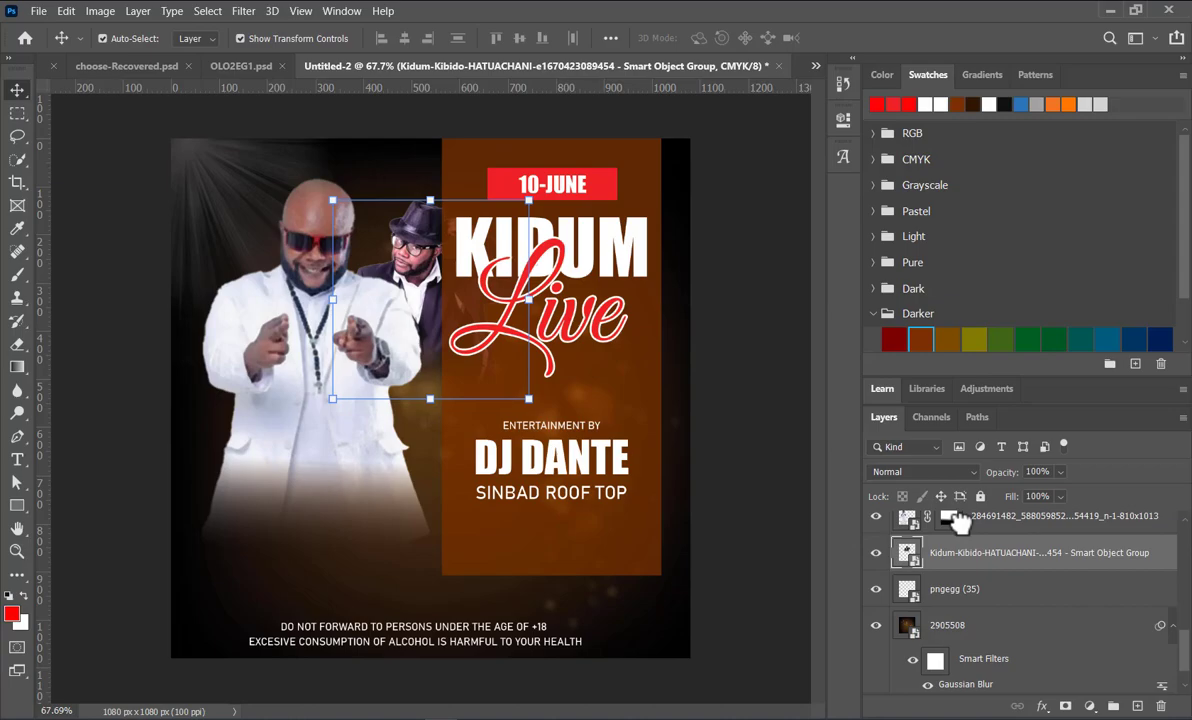
# Step: Duplicate the man in the hat to the white-suited man's other side and flip the copy horizontally
pyautogui.moveTo(432, 286); pyautogui.dragTo(235, 280)
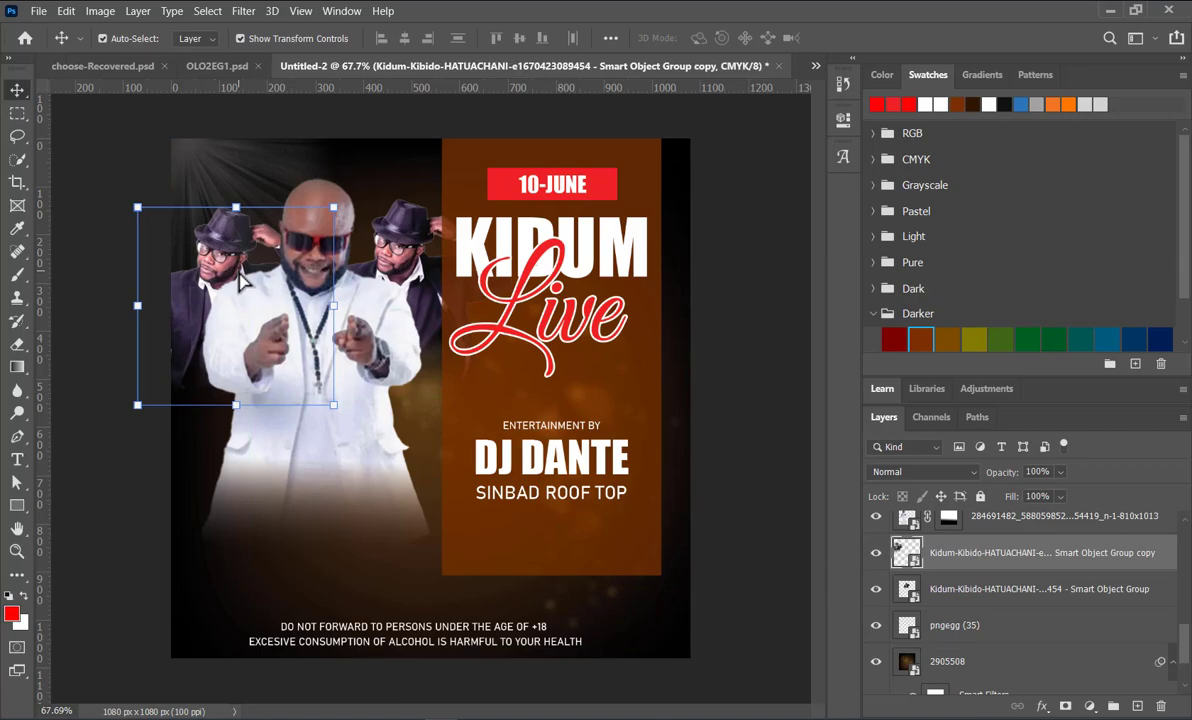
pyautogui.click(66, 12)
pyautogui.moveTo(175, 399)
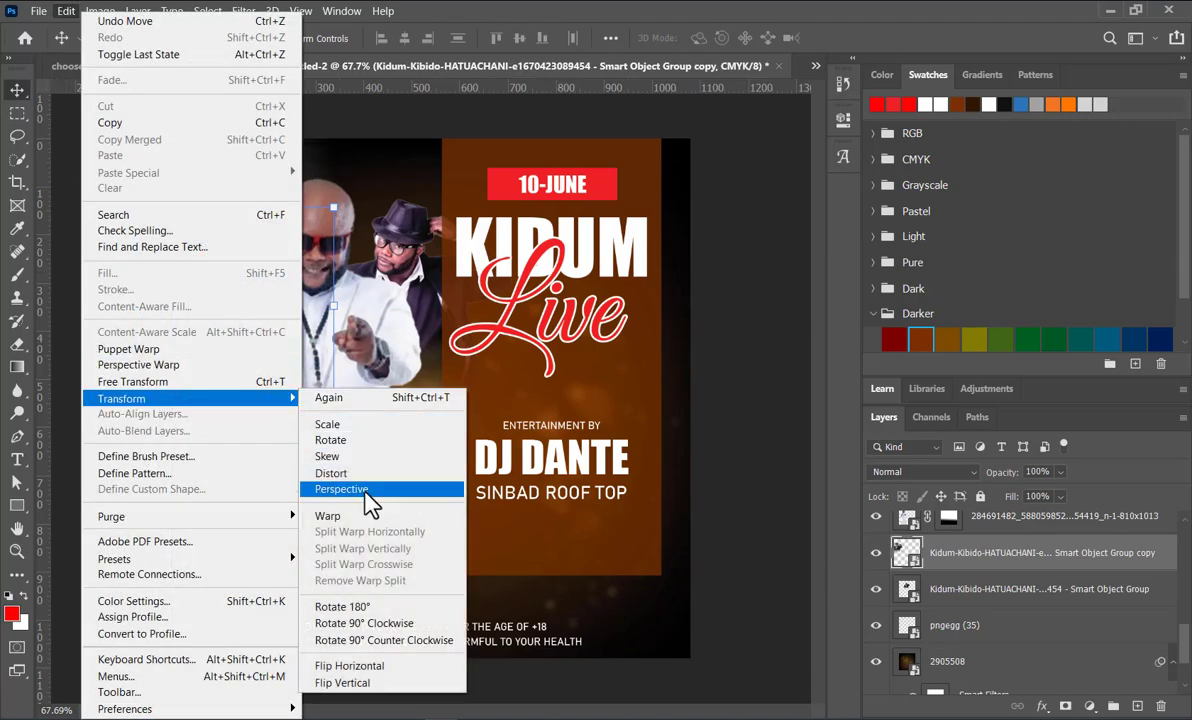
pyautogui.click(367, 667)
# Step: Nudge the flipped copy of the man in the hat slightly left, then deselect all layers
pyautogui.moveTo(250, 255); pyautogui.dragTo(235, 251)
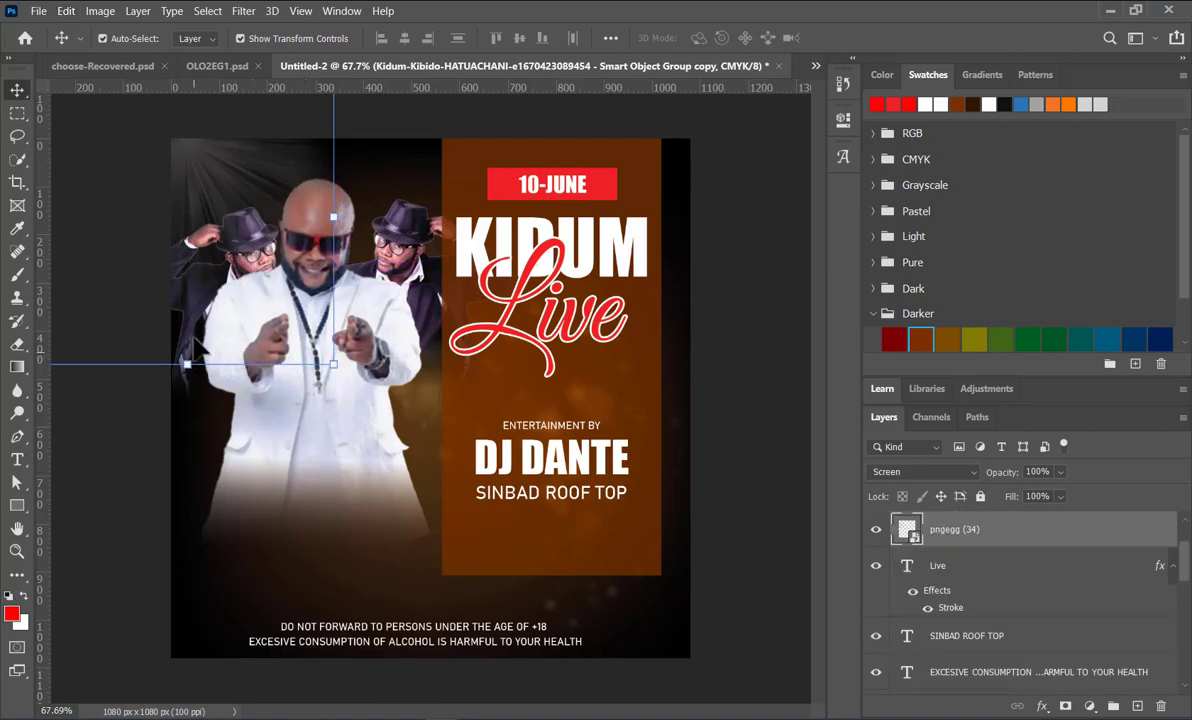
pyautogui.click(185, 350)
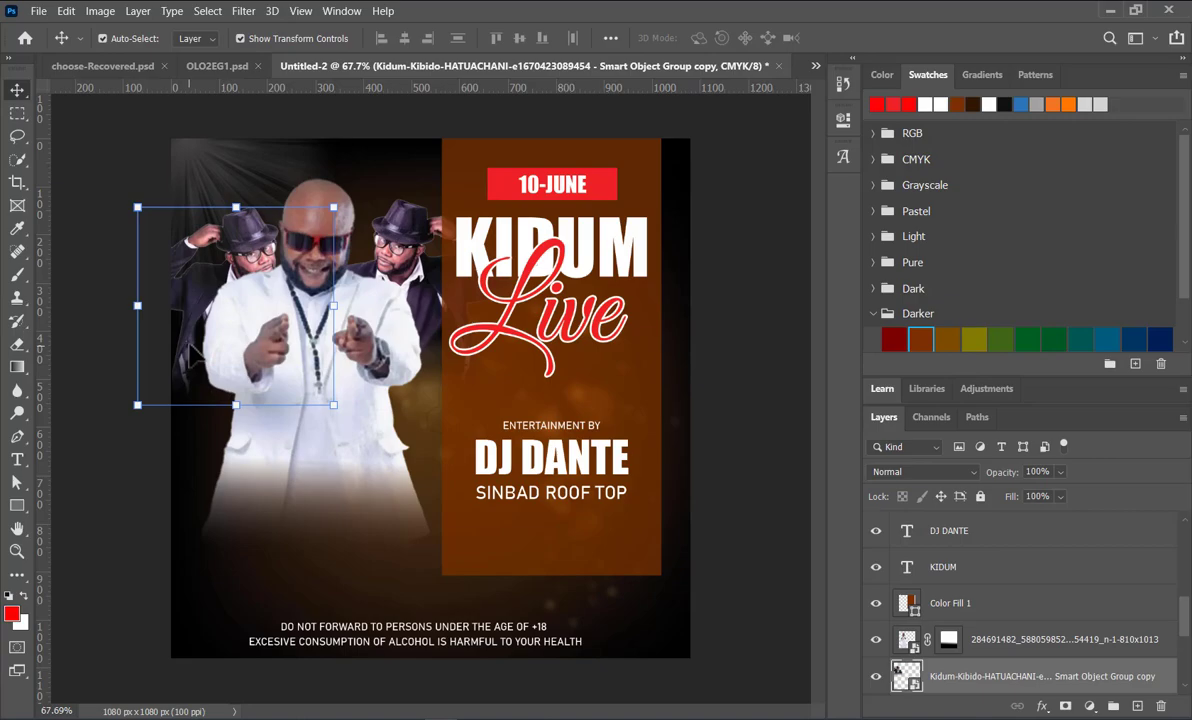
pyautogui.moveTo(189, 350); pyautogui.dragTo(187, 351)
pyautogui.press('Left')
pyautogui.press('Left')
pyautogui.press('Left')
pyautogui.press('Left')
pyautogui.press('Left')
pyautogui.press('Left')
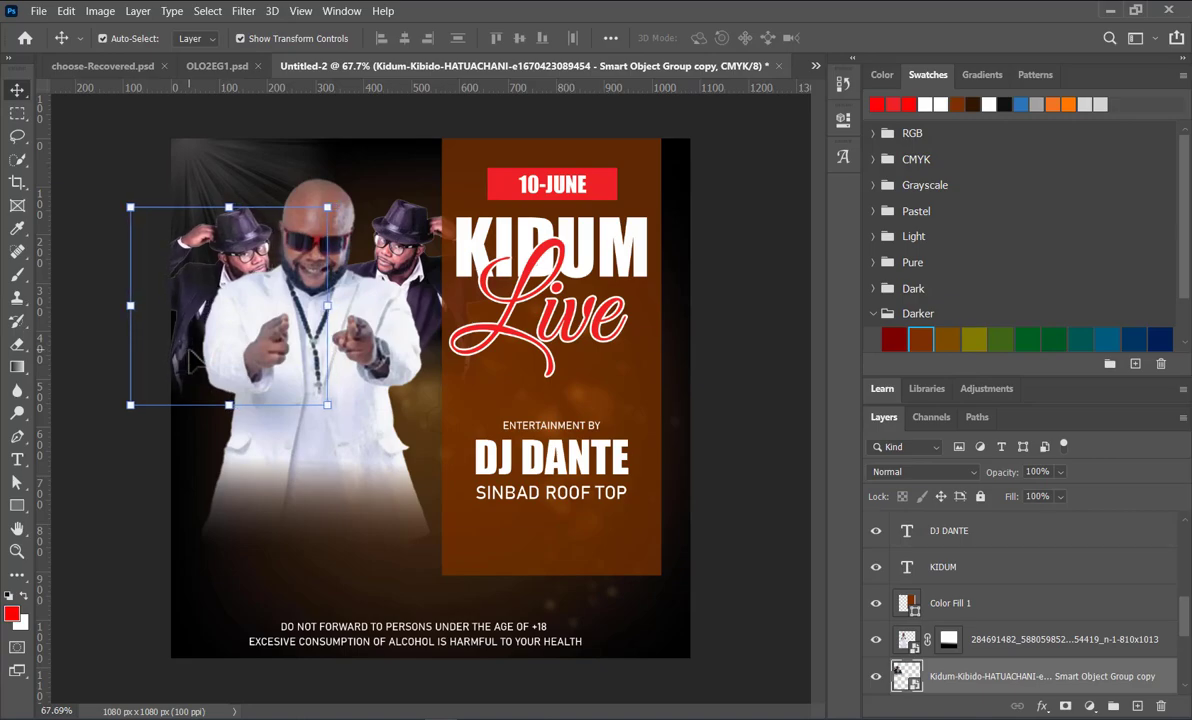
pyautogui.click(425, 268)
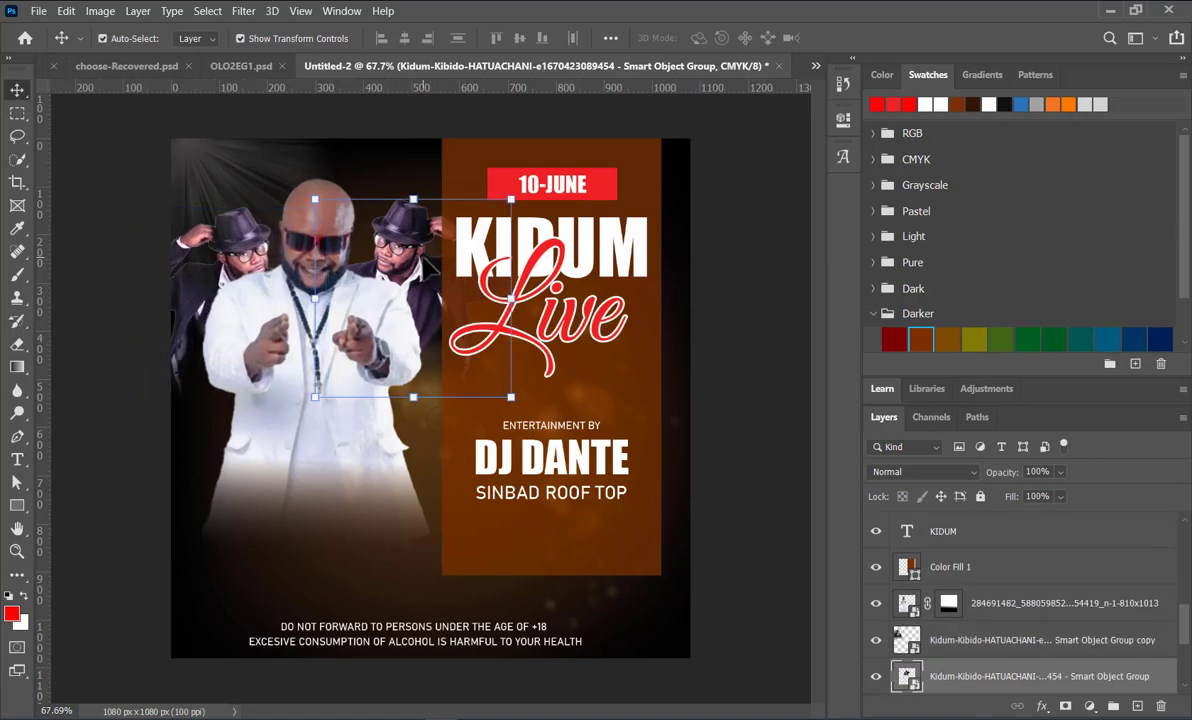
pyautogui.click(778, 404)
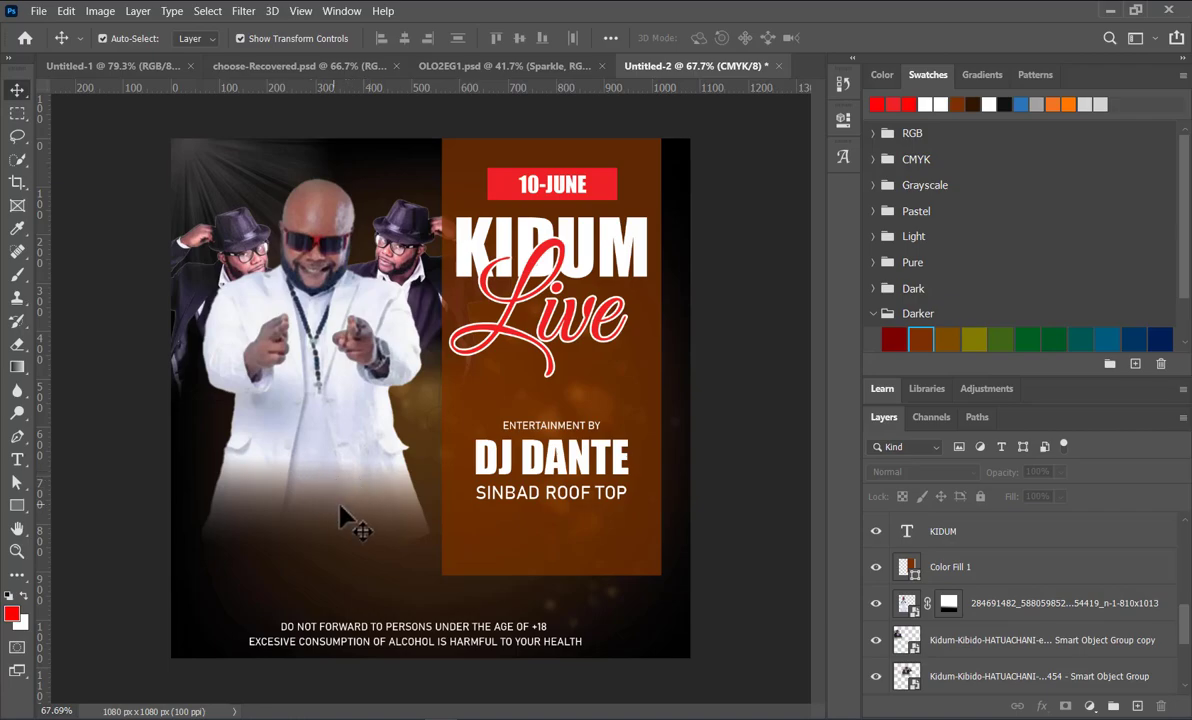
# Step: Place the embedded image pngegg (33), a red light flare, across the lower part of the white-suited man's coat
pyautogui.click(37, 12)
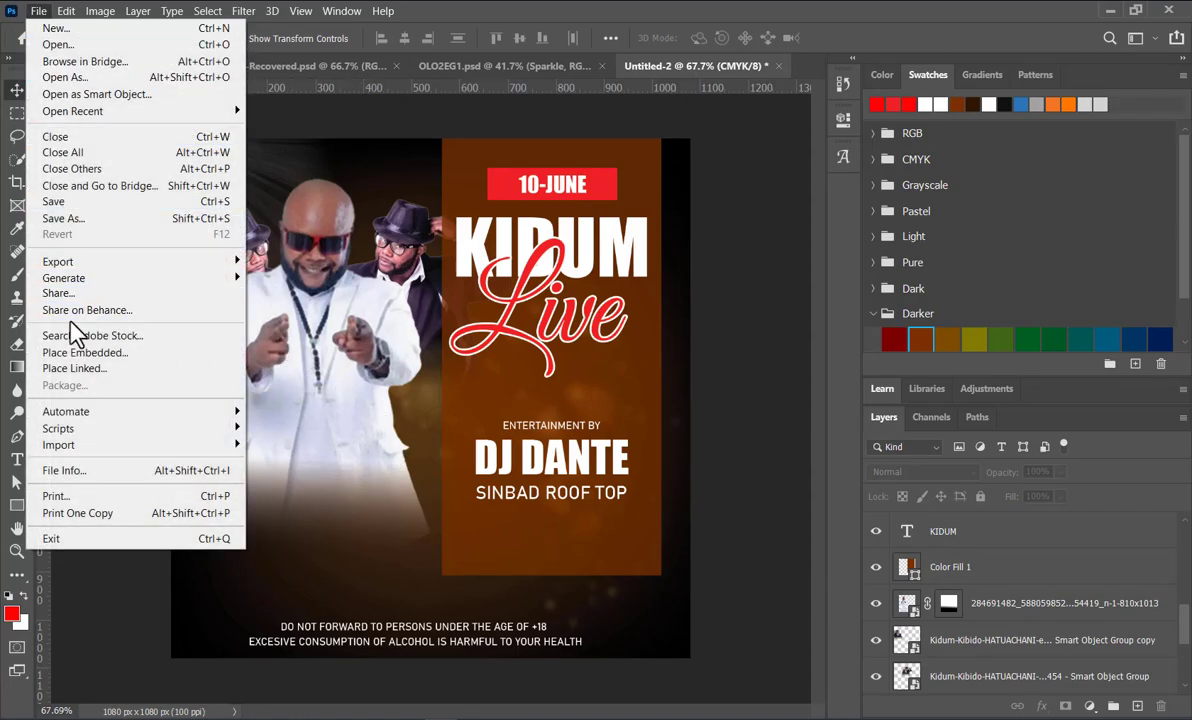
pyautogui.click(106, 352)
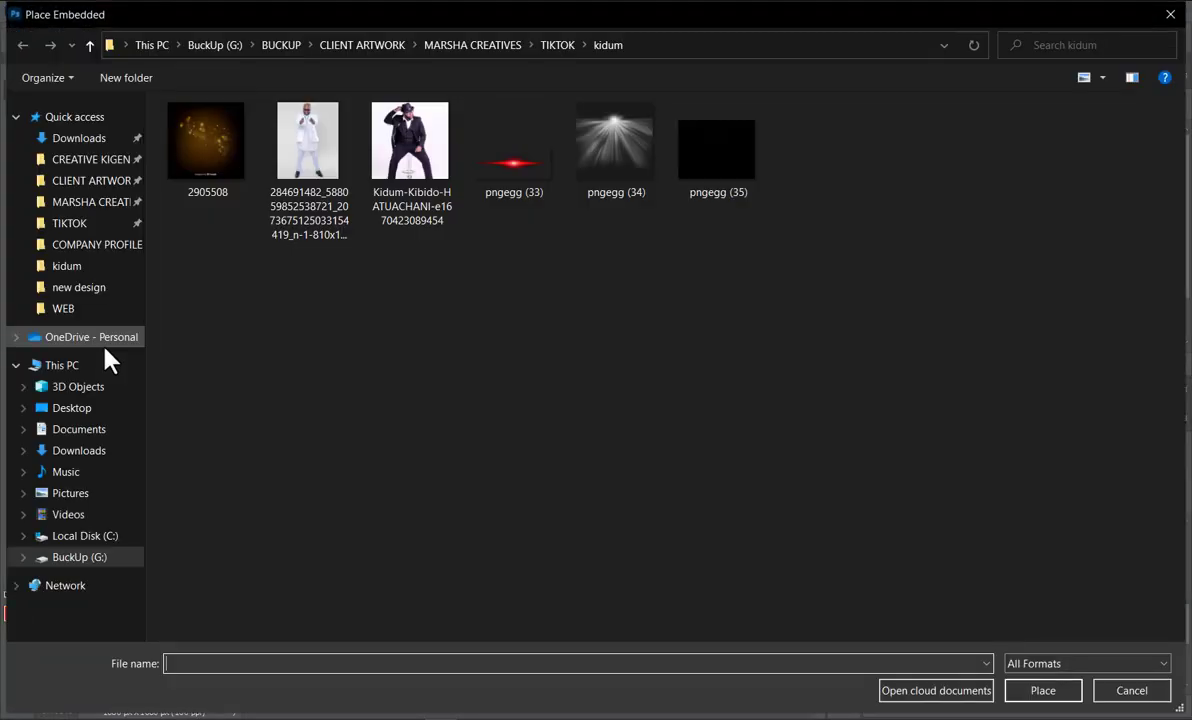
pyautogui.doubleClick(521, 170)
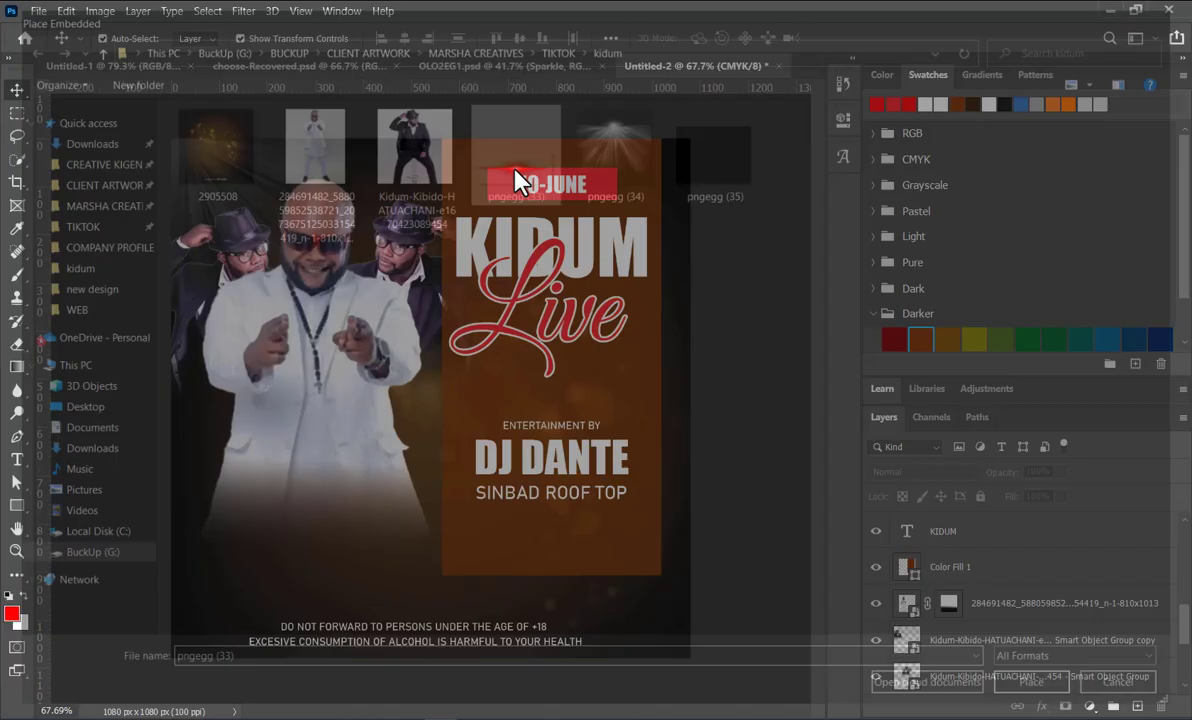
pyautogui.moveTo(439, 407); pyautogui.dragTo(365, 531)
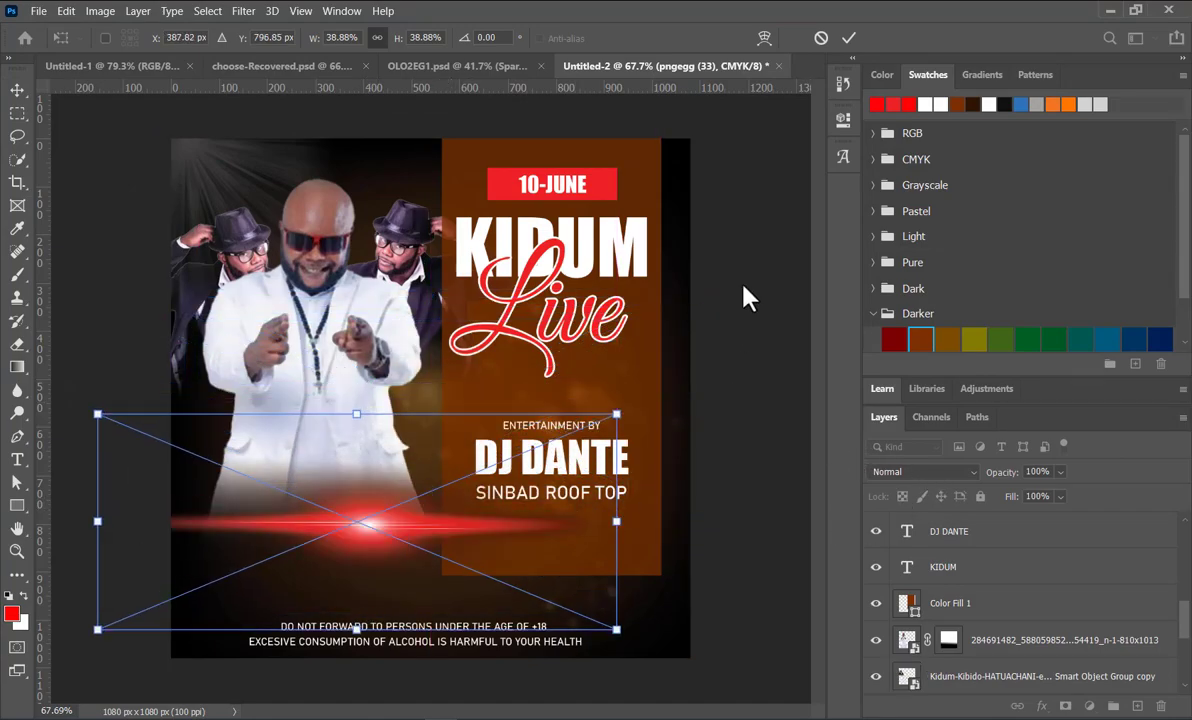
pyautogui.click(848, 37)
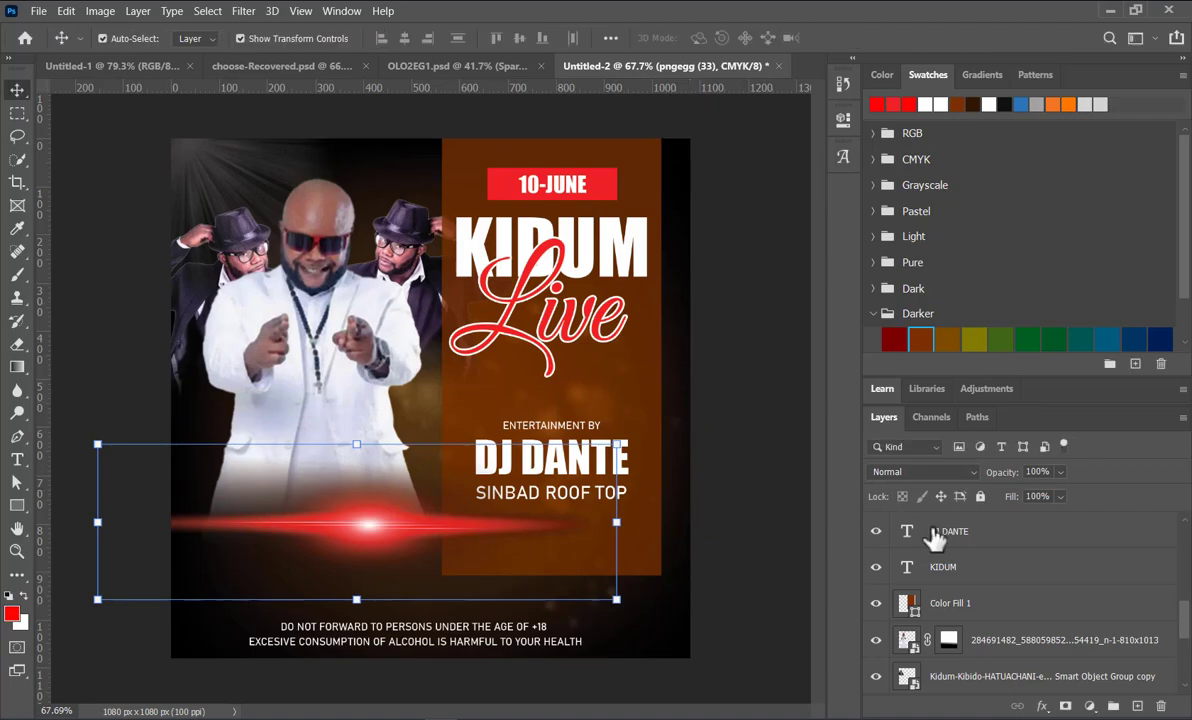
# Step: Set the red light flare's blend mode to Screen
pyautogui.click(965, 471)
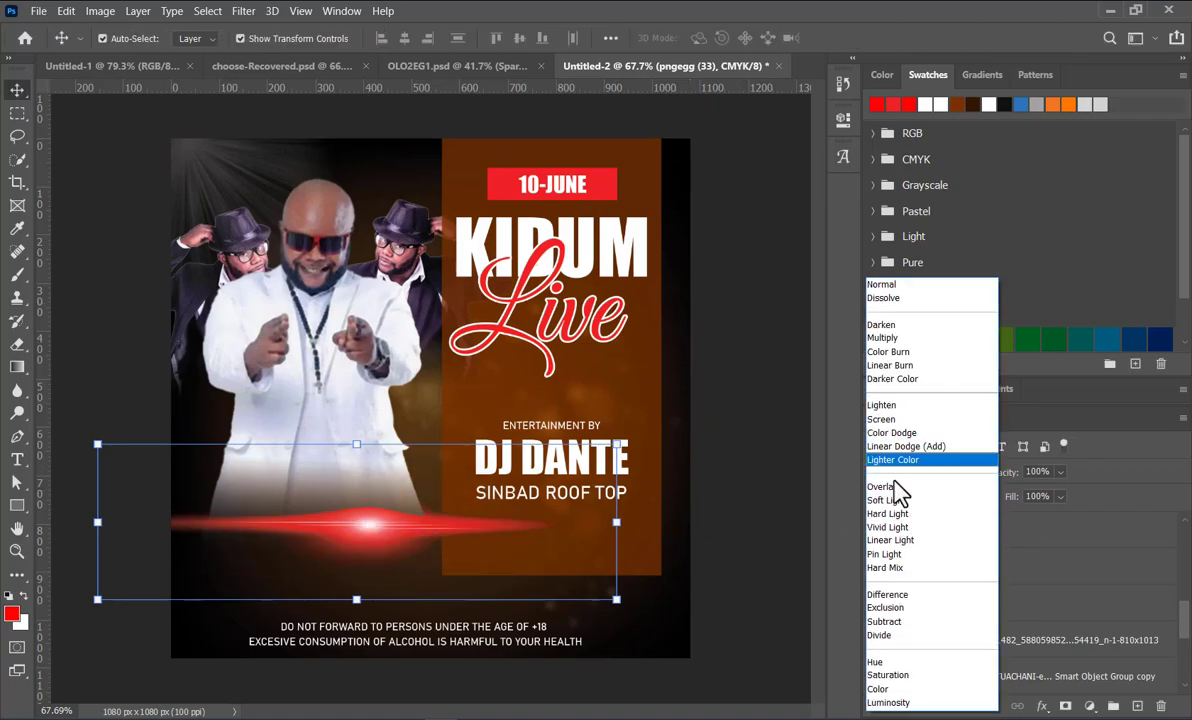
pyautogui.click(889, 420)
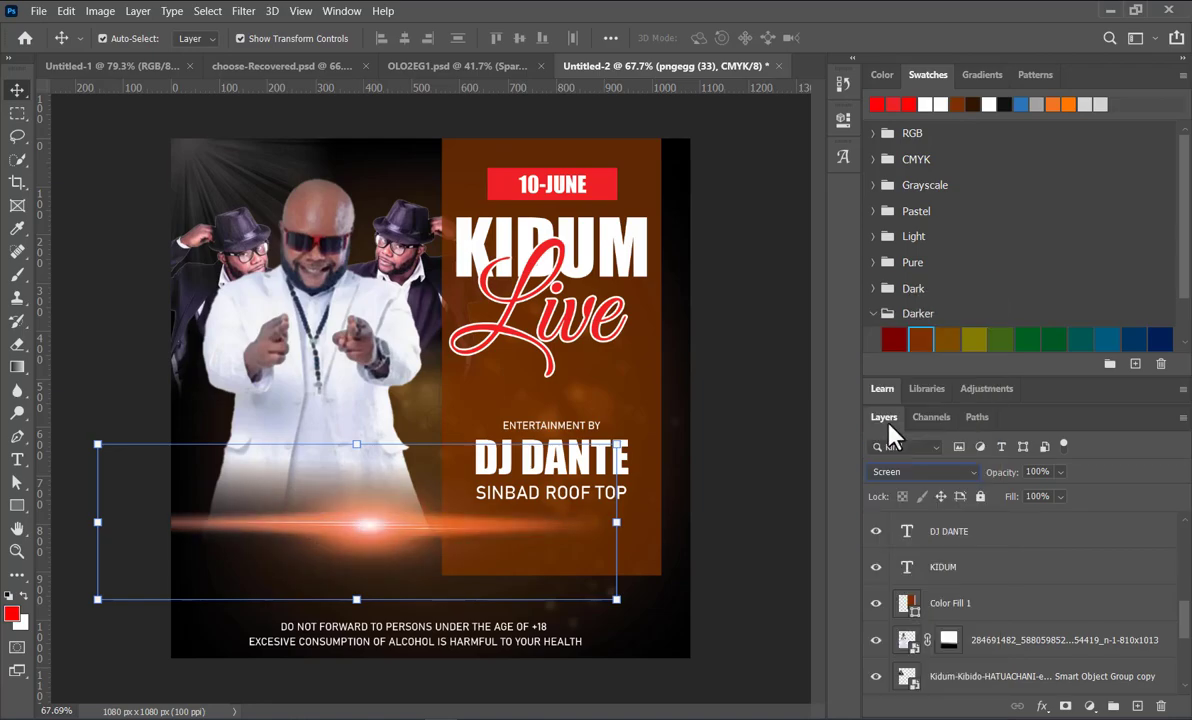
pyautogui.click(750, 188)
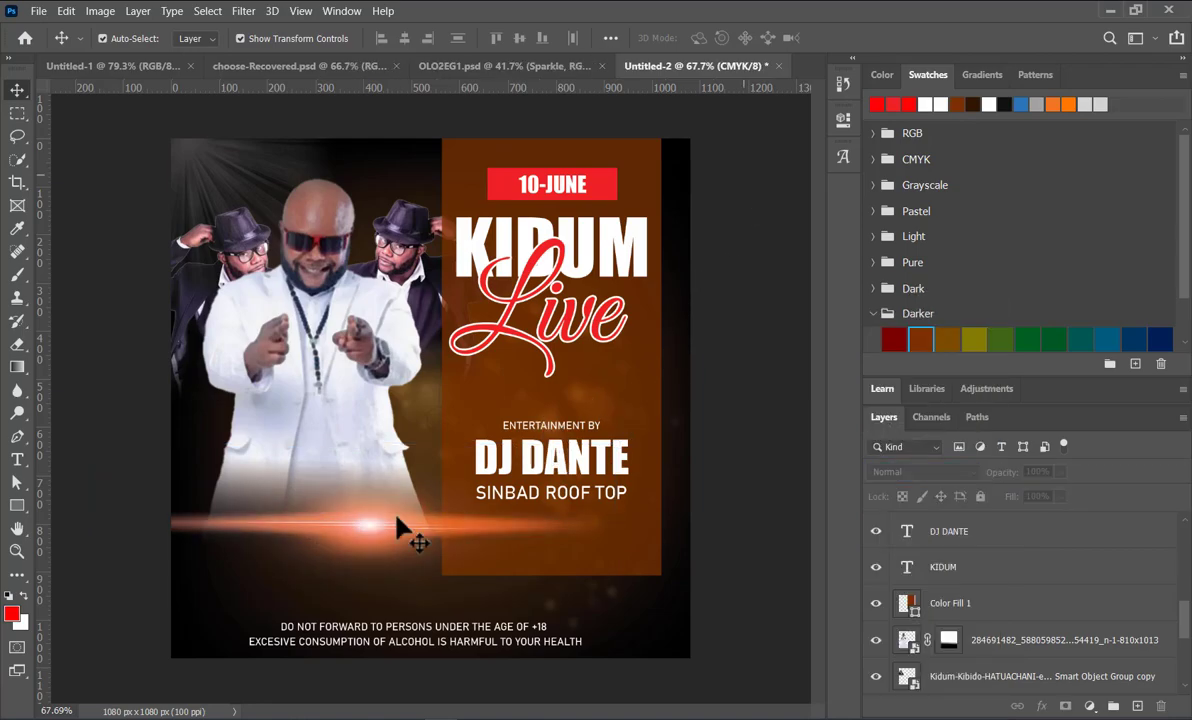
# Step: Rotate the light flare by 90 degrees so it stands vertically
pyautogui.click(363, 532)
pyautogui.moveTo(616, 599); pyautogui.dragTo(598, 676)
pyautogui.click(487, 37)
pyautogui.write('90')
pyautogui.press('Return')
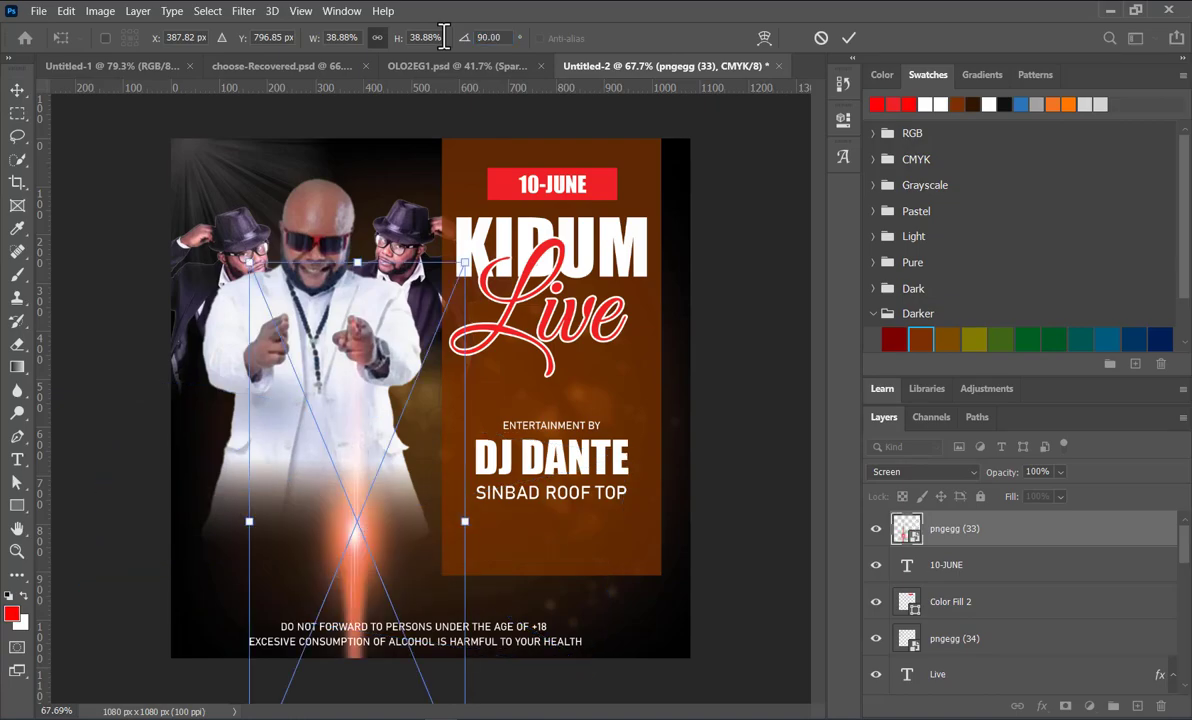
pyautogui.click(18, 91)
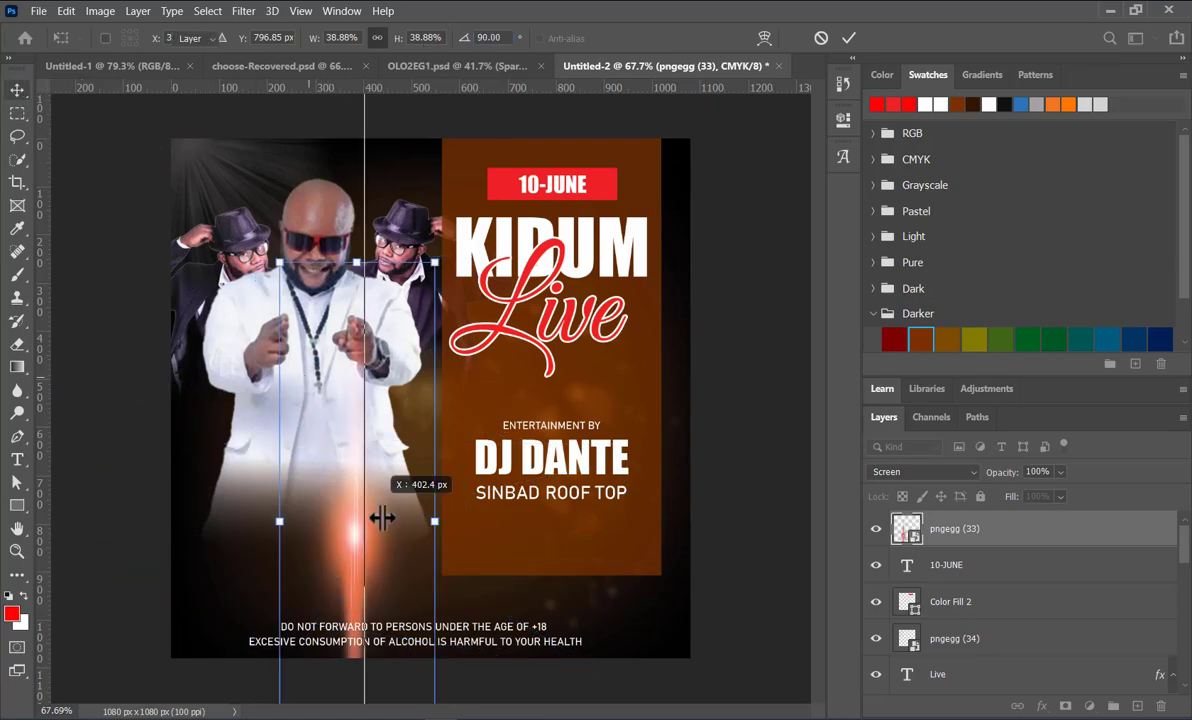
# Step: Move the vertical light flare onto the brown panel's left edge, spanning the full poster height, and nudge it into line
pyautogui.moveTo(359, 520); pyautogui.dragTo(441, 420)
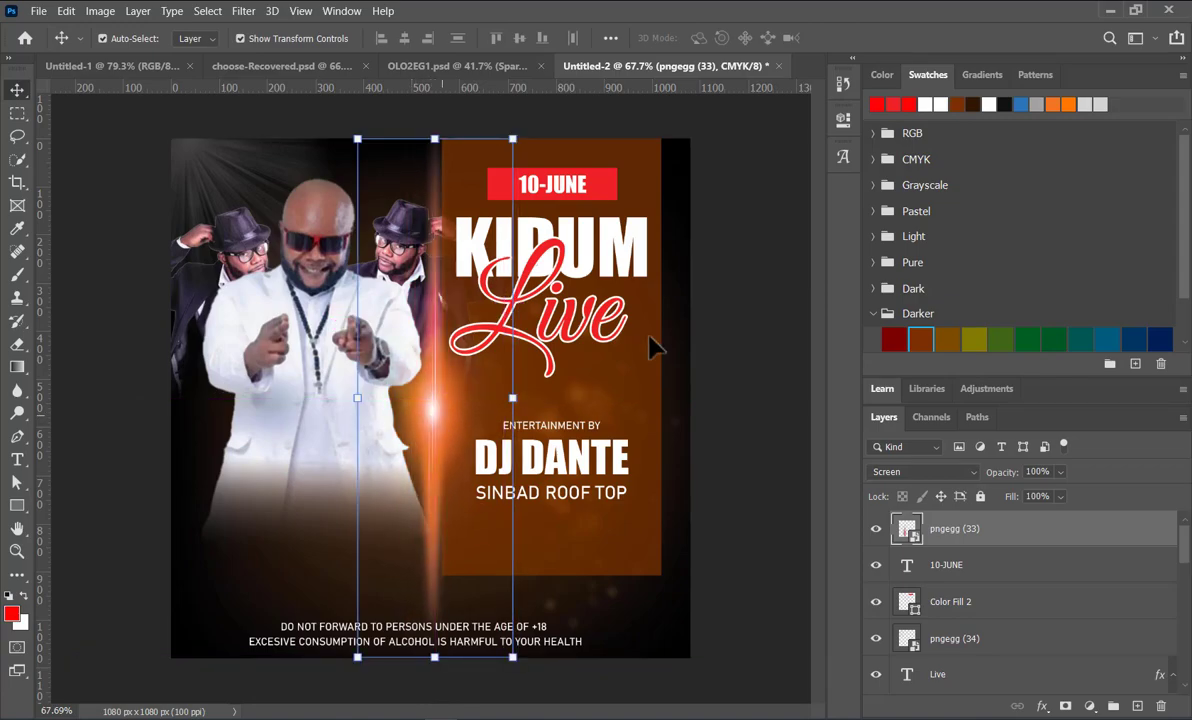
pyautogui.press('Right')
pyautogui.press('Right')
pyautogui.press('Right')
pyautogui.press('Right')
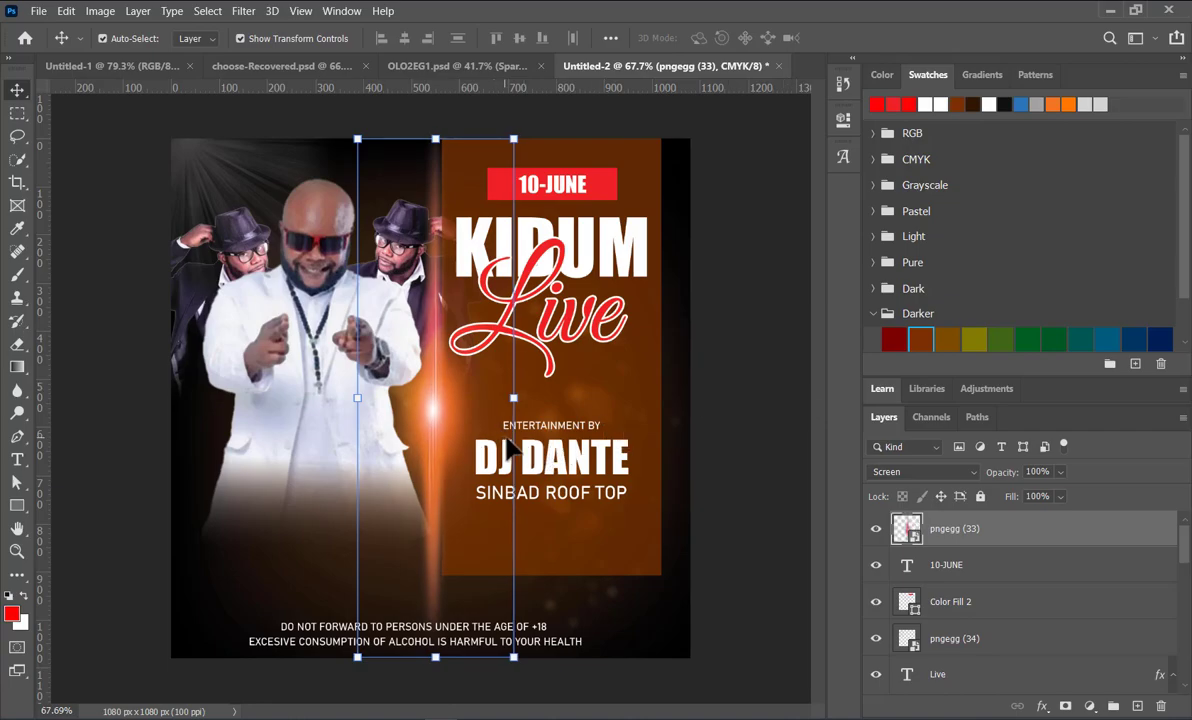
pyautogui.press('Right')
pyautogui.press('Right')
pyautogui.press('Right')
pyautogui.press('Right')
pyautogui.press('Right')
pyautogui.press('Right')
pyautogui.press('Right')
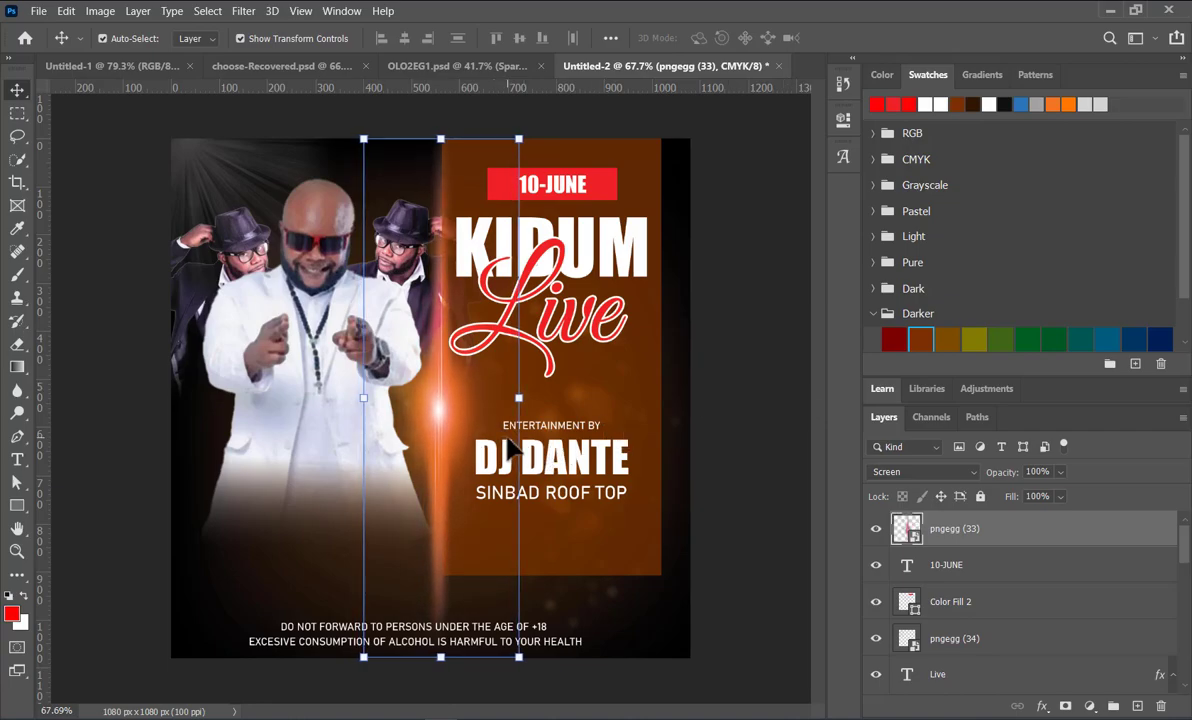
pyautogui.click(760, 465)
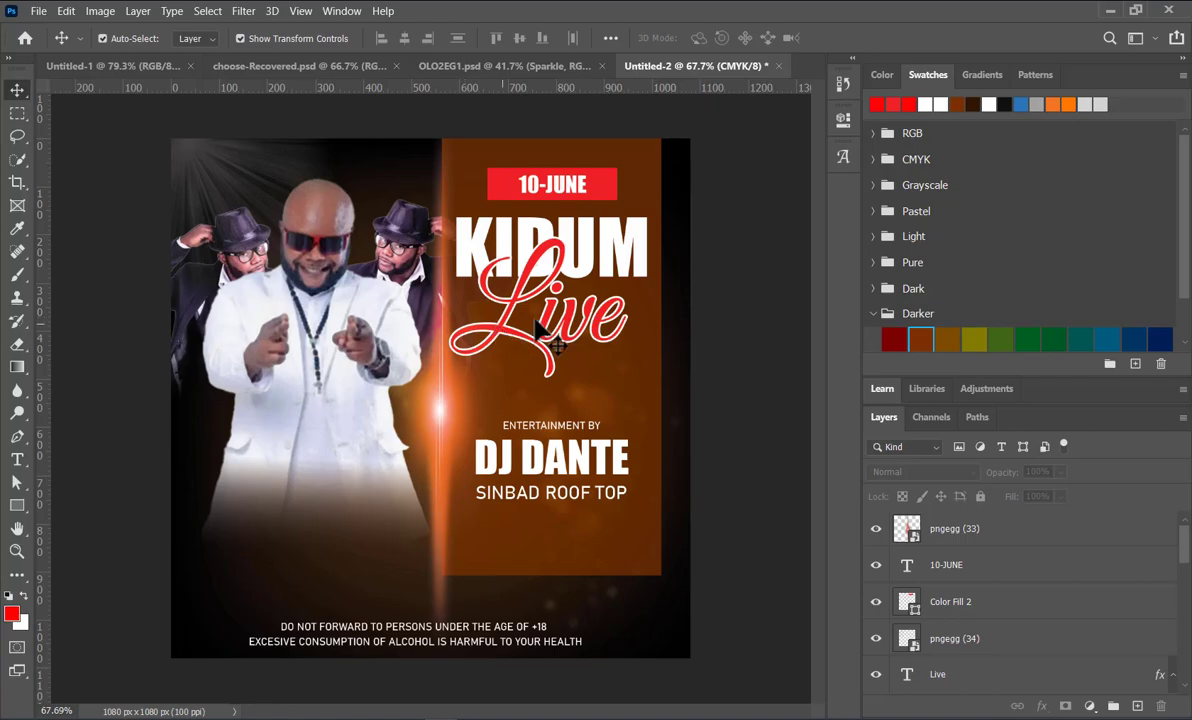
# Step: Duplicate the KIDUM title over the lower part of the white-suited man and change its text to LIVE BAND
pyautogui.click(544, 248)
pyautogui.moveTo(550, 253); pyautogui.dragTo(300, 509)
pyautogui.doubleClick(300, 510)
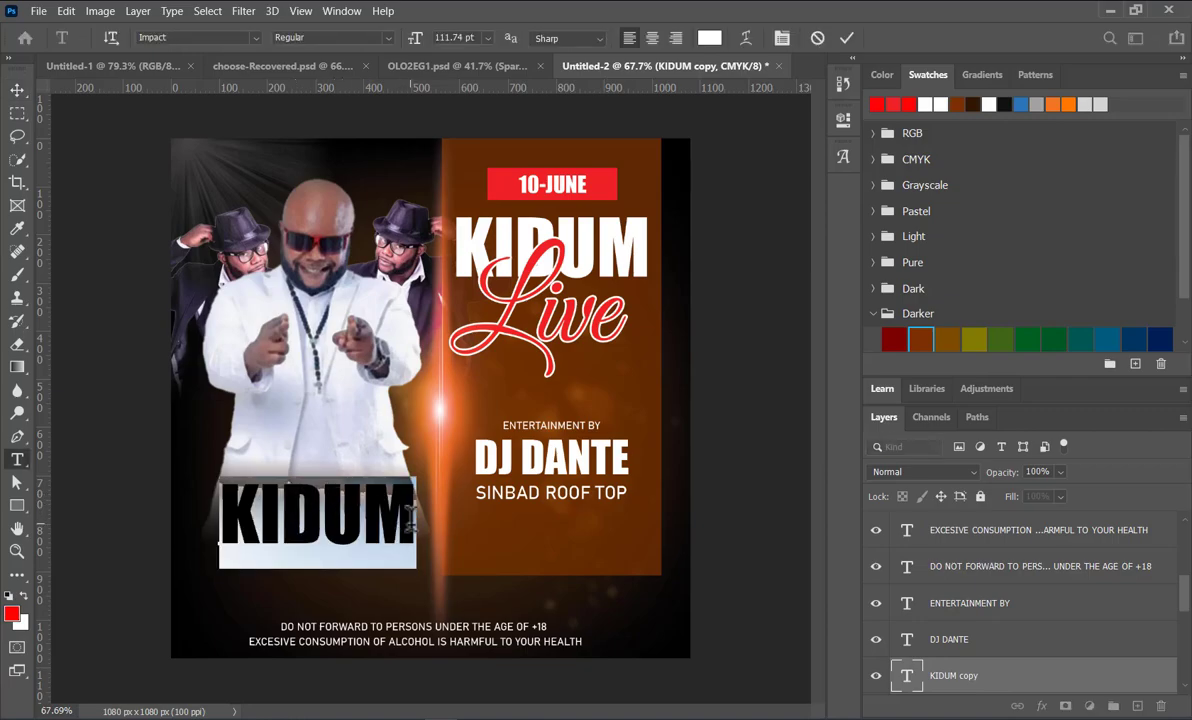
pyautogui.write('LI')
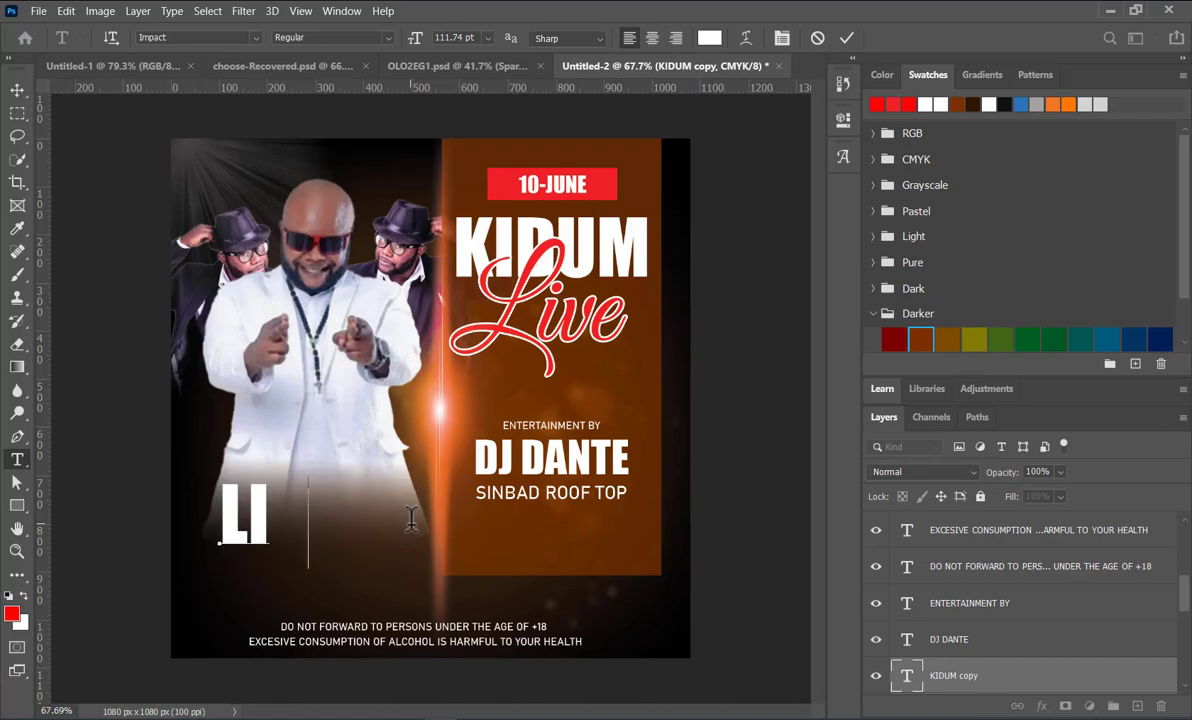
pyautogui.write('VE BAND')
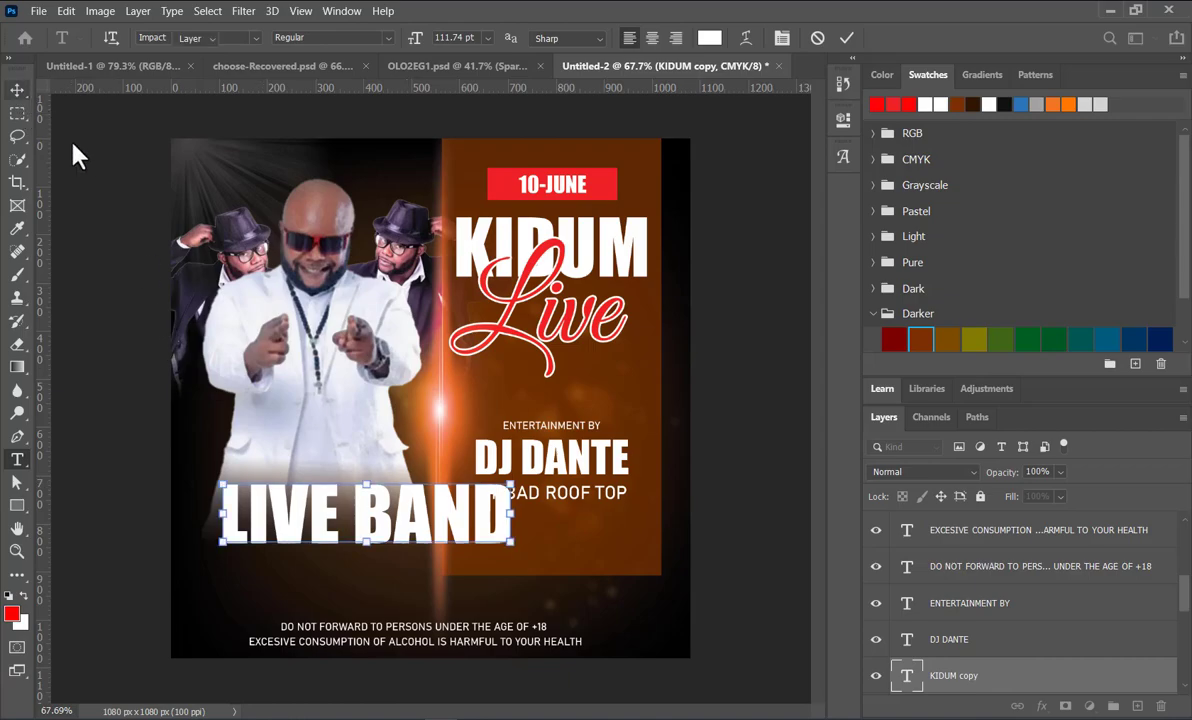
pyautogui.hotkey('ctrl', 'Return')
# Step: Scale the LIVE BAND caption down to about 65% and position it over the lower part of the white-suited man
pyautogui.press('v')
pyautogui.moveTo(490, 556); pyautogui.dragTo(385, 547)
pyautogui.moveTo(279, 567); pyautogui.dragTo(325, 517)
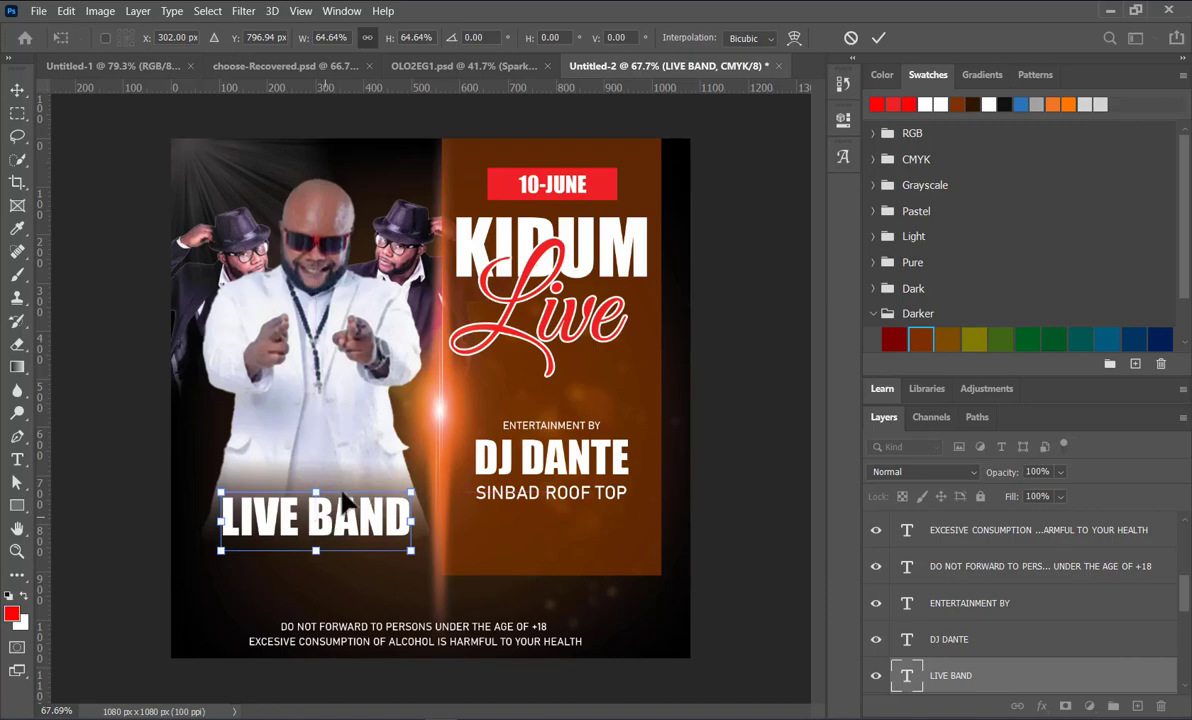
pyautogui.click(877, 38)
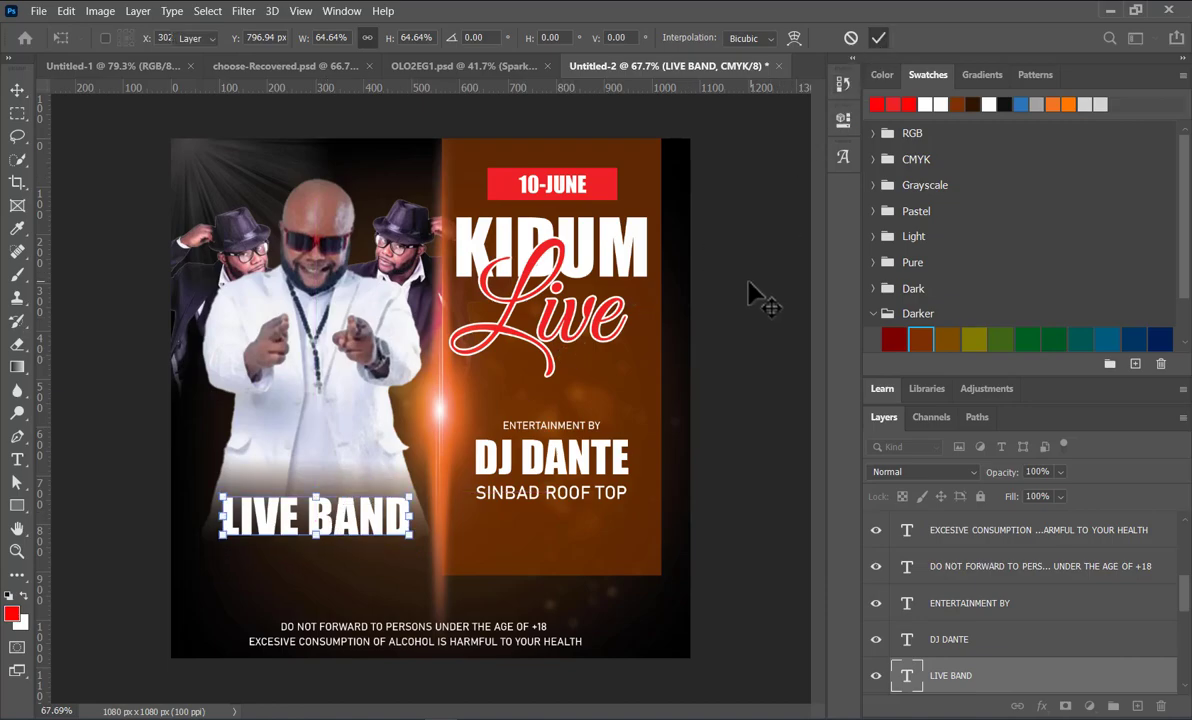
# Step: Try red on the LIVE BAND caption and return its colour to white
pyautogui.click(355, 520)
pyautogui.click(888, 102)
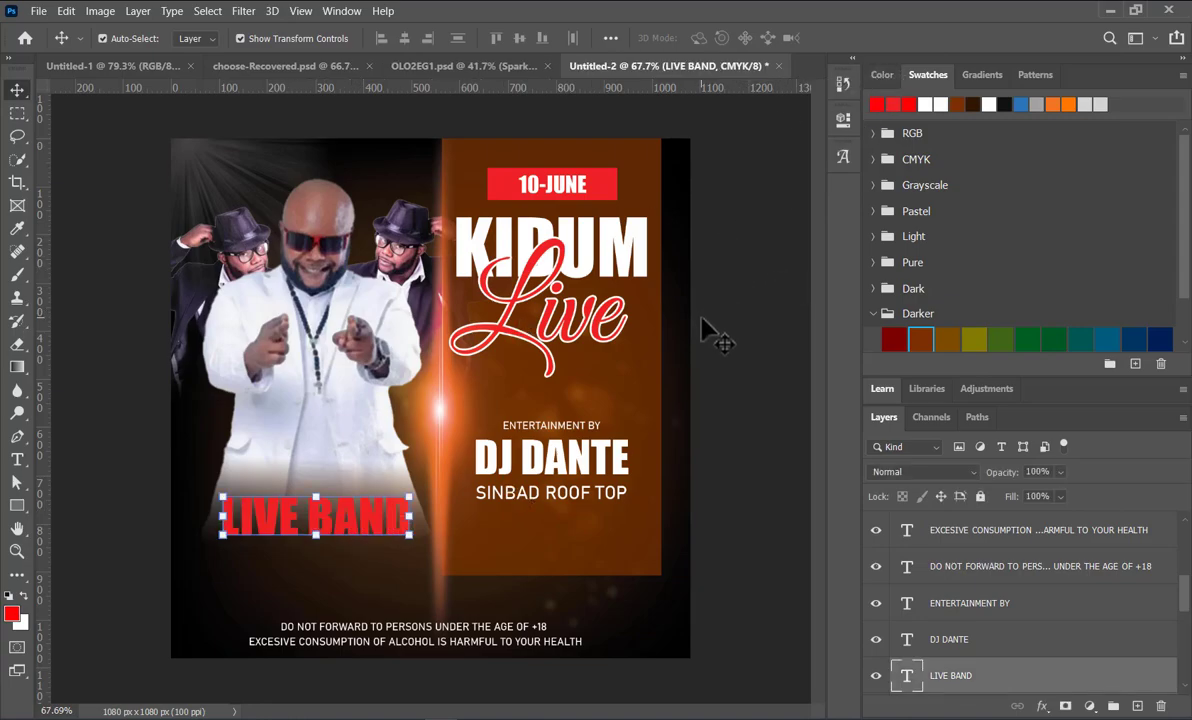
pyautogui.click(924, 105)
pyautogui.click(288, 478)
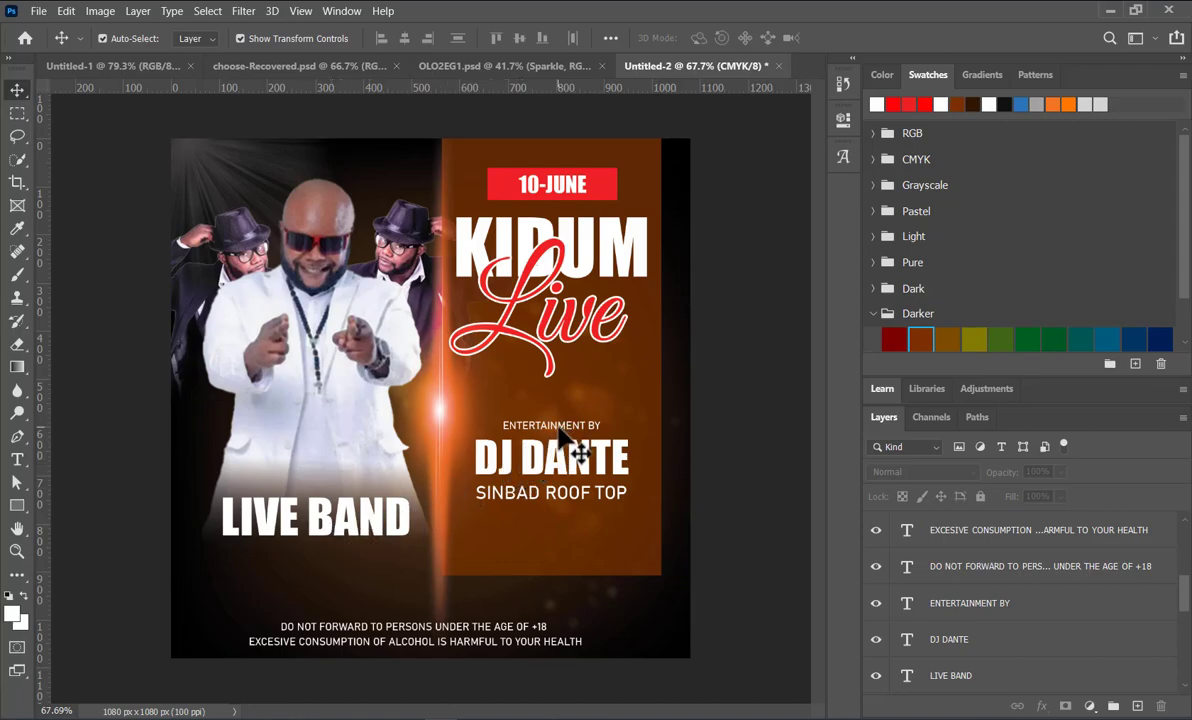
# Step: Duplicate the ENTERTAINMENT BY line just above the LIVE BAND caption and change its text to KIDUM
pyautogui.moveTo(562, 435); pyautogui.dragTo(287, 501)
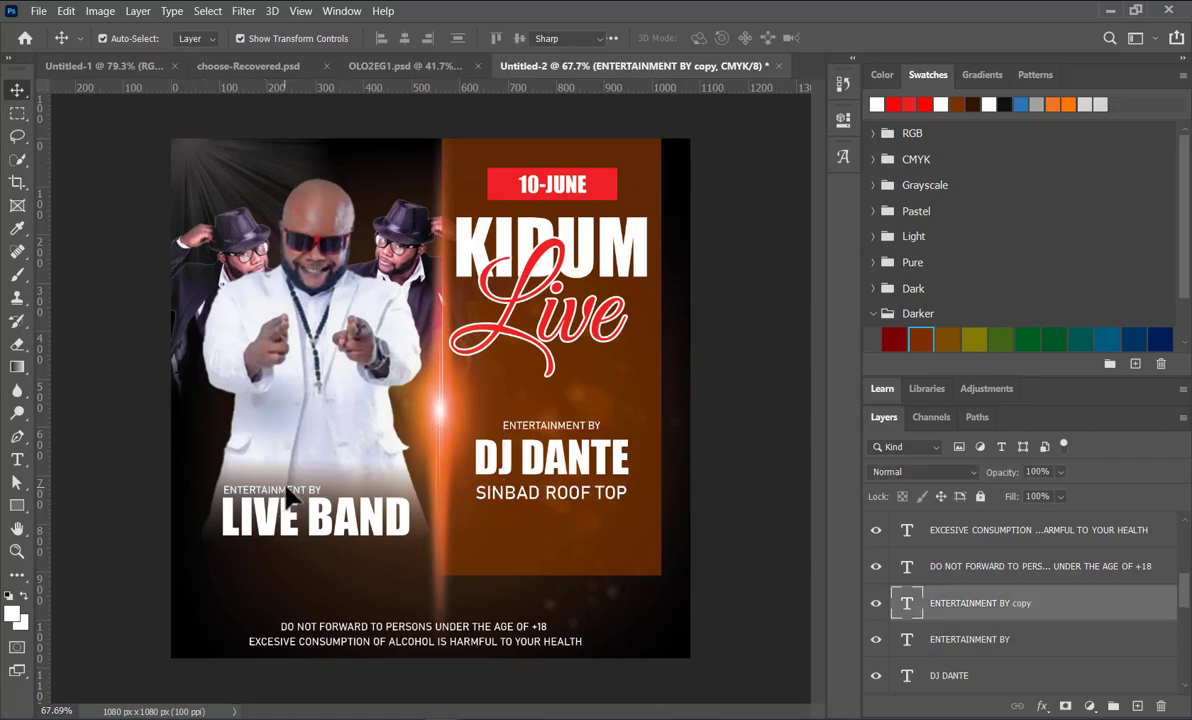
pyautogui.doubleClick(287, 486)
pyautogui.hotkey('ctrl', 'a')
pyautogui.write('KID')
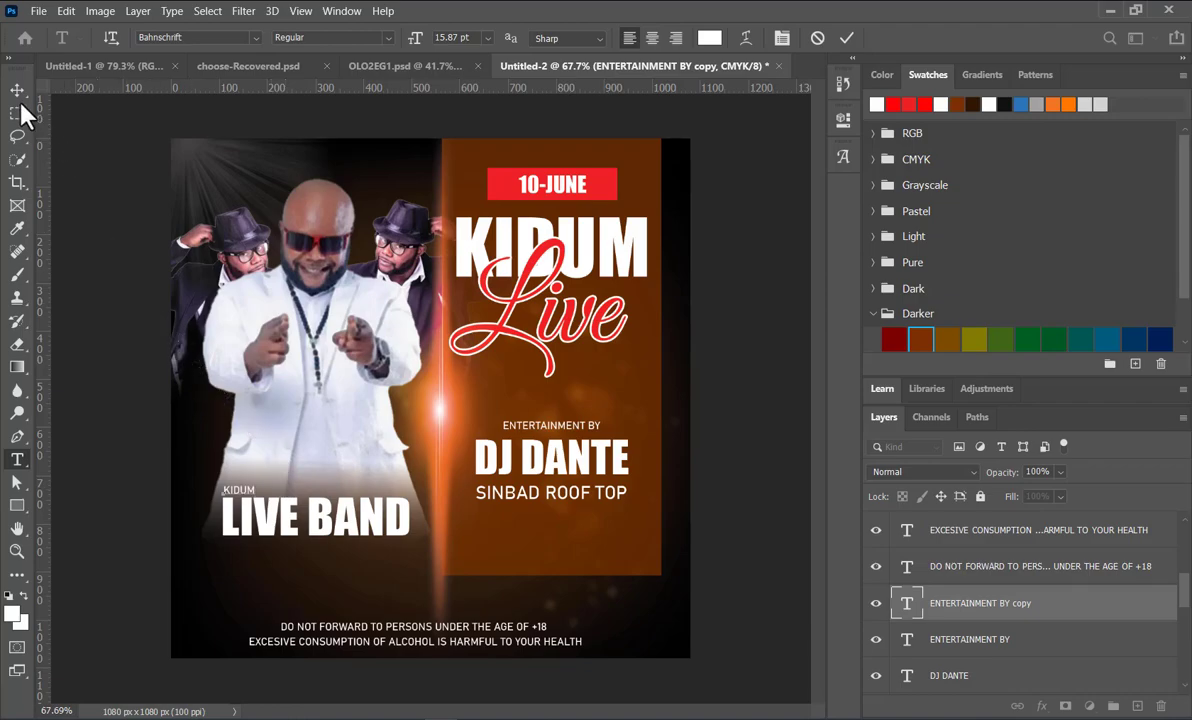
pyautogui.click(17, 90)
# Step: Enlarge the small KIDUM line to about 252% and nudge it into line with the left edge of LIVE BAND
pyautogui.scroll(3, 319, 470)
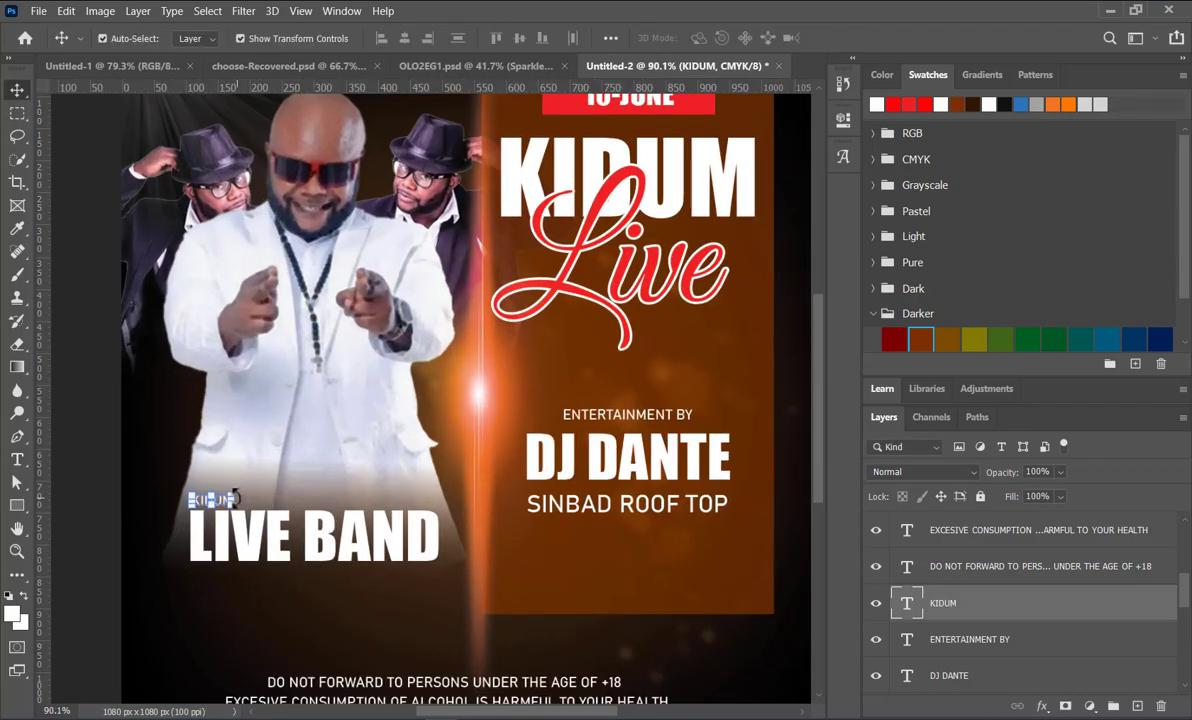
pyautogui.hotkey('ctrl', 't')
pyautogui.moveTo(234, 493); pyautogui.dragTo(293, 472)
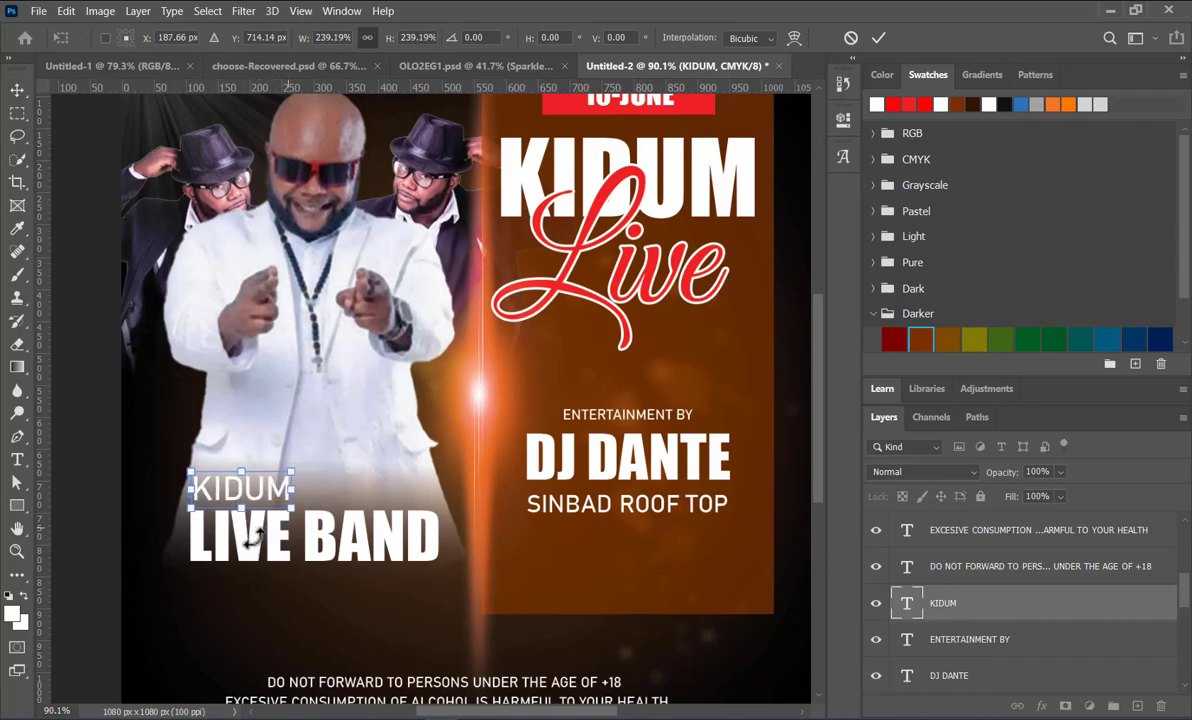
pyautogui.press('Down')
pyautogui.press('Down')
pyautogui.press('Down')
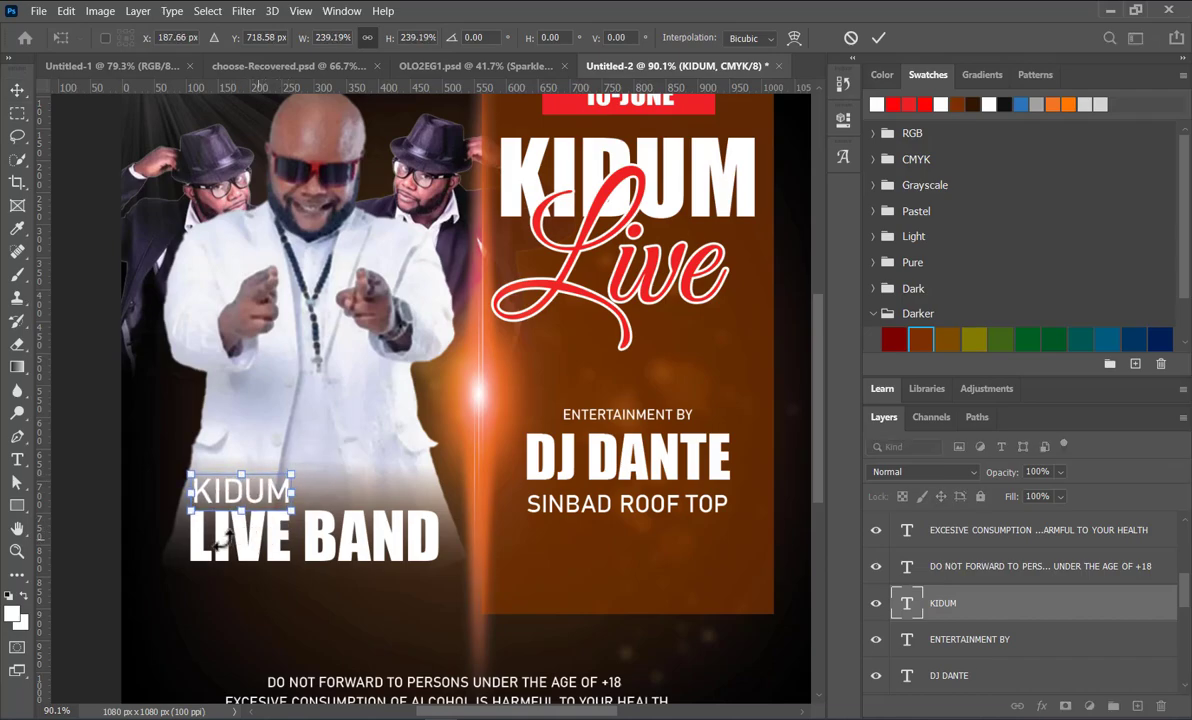
pyautogui.press('Left')
pyautogui.press('Left')
pyautogui.press('Left')
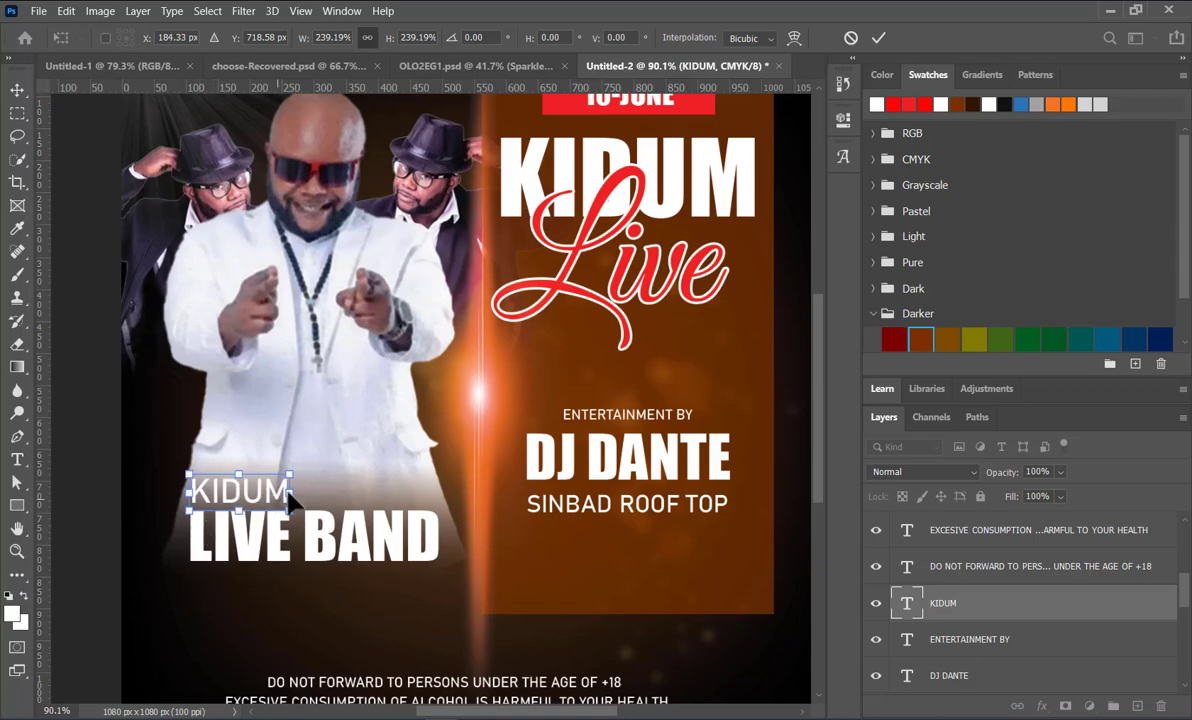
pyautogui.moveTo(293, 471); pyautogui.dragTo(294, 478)
pyautogui.press('Down')
pyautogui.press('Down')
pyautogui.press('Down')
pyautogui.press('Down')
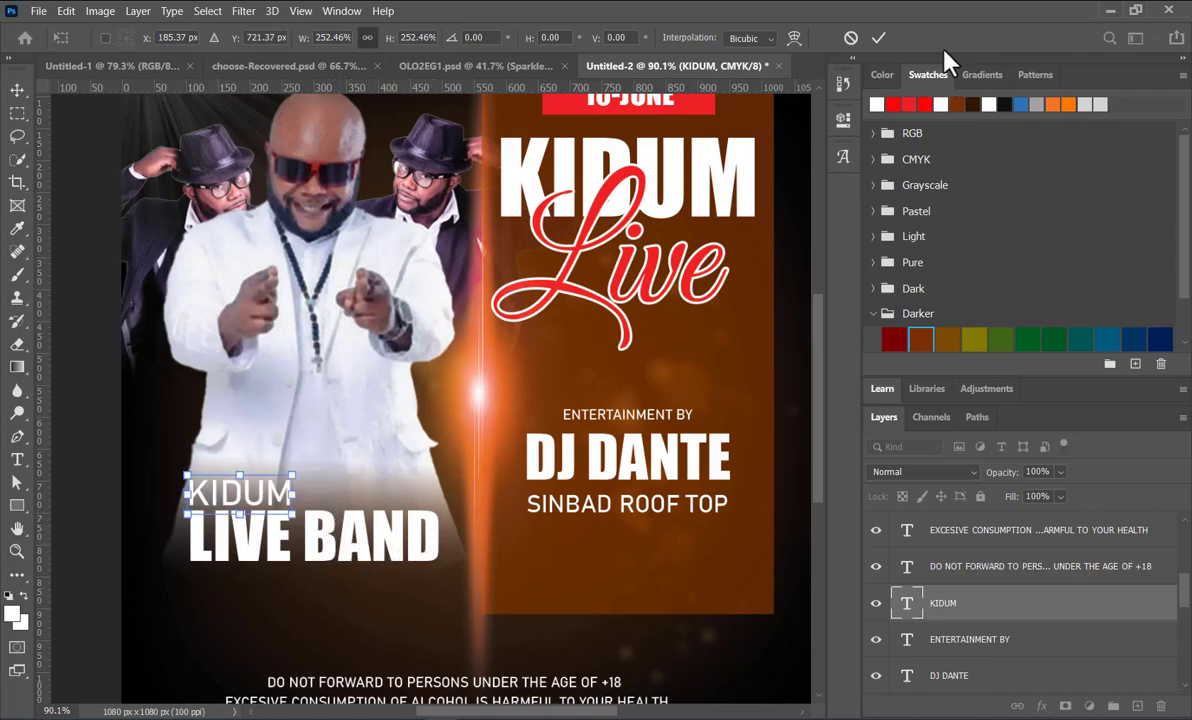
pyautogui.click(880, 37)
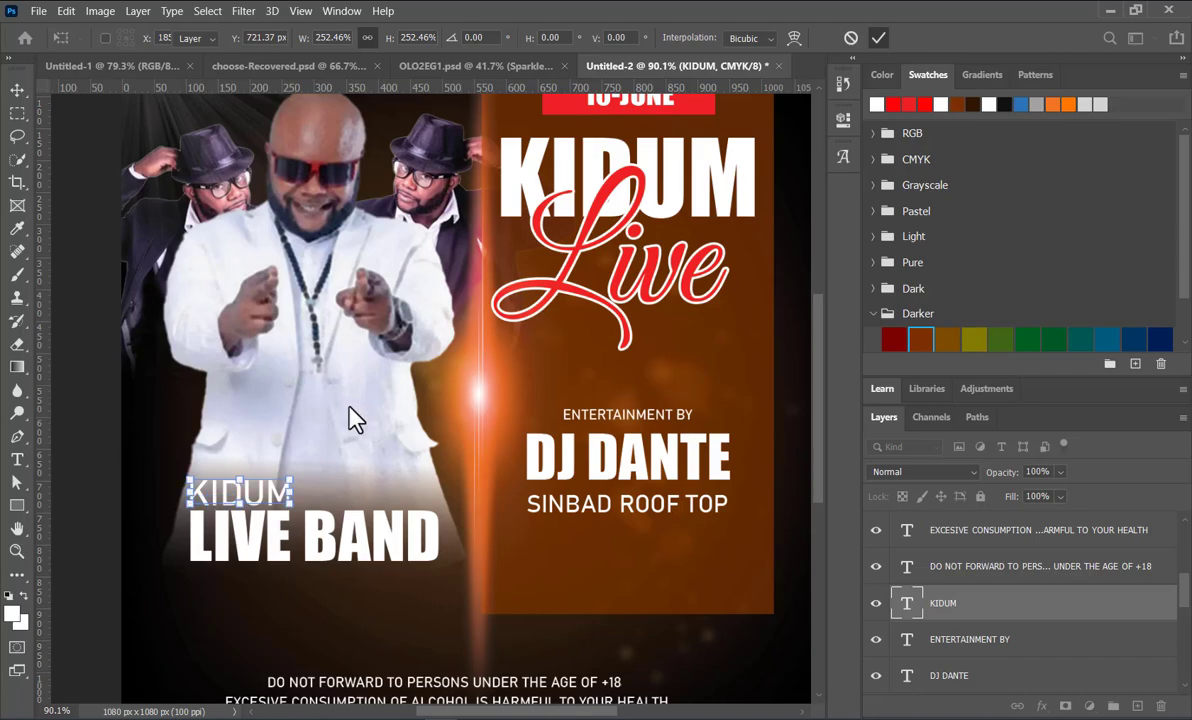
# Step: Select the small KIDUM line together with the LIVE BAND caption and move both slightly lower on the poster
pyautogui.keyDown('shift'); pyautogui.click(343, 547); pyautogui.keyUp('shift')
pyautogui.moveTo(344, 548); pyautogui.dragTo(349, 594)
pyautogui.scroll(-4, 365, 390)
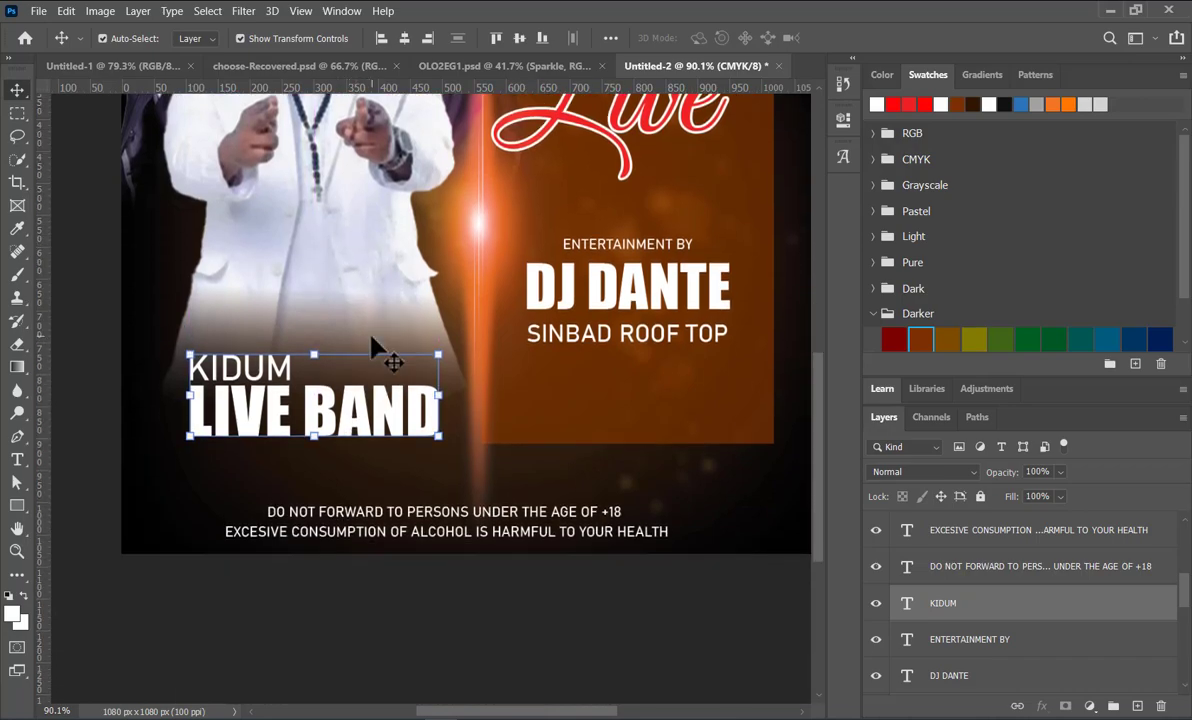
pyautogui.click(90, 442)
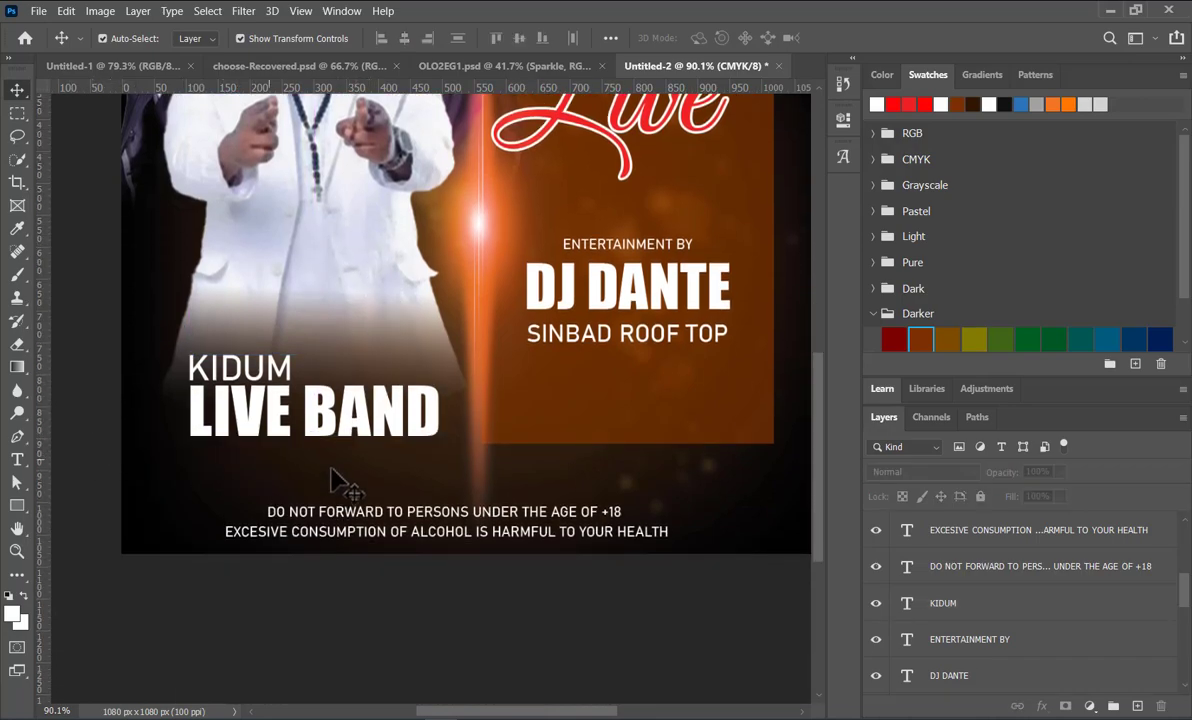
# Step: Move the white-suited man slightly lower so his figure reaches down behind the LIVE BAND caption
pyautogui.scroll(-1, 410, 425)
pyautogui.scroll(-5, 410, 425)
pyautogui.scroll(3, 458, 570)
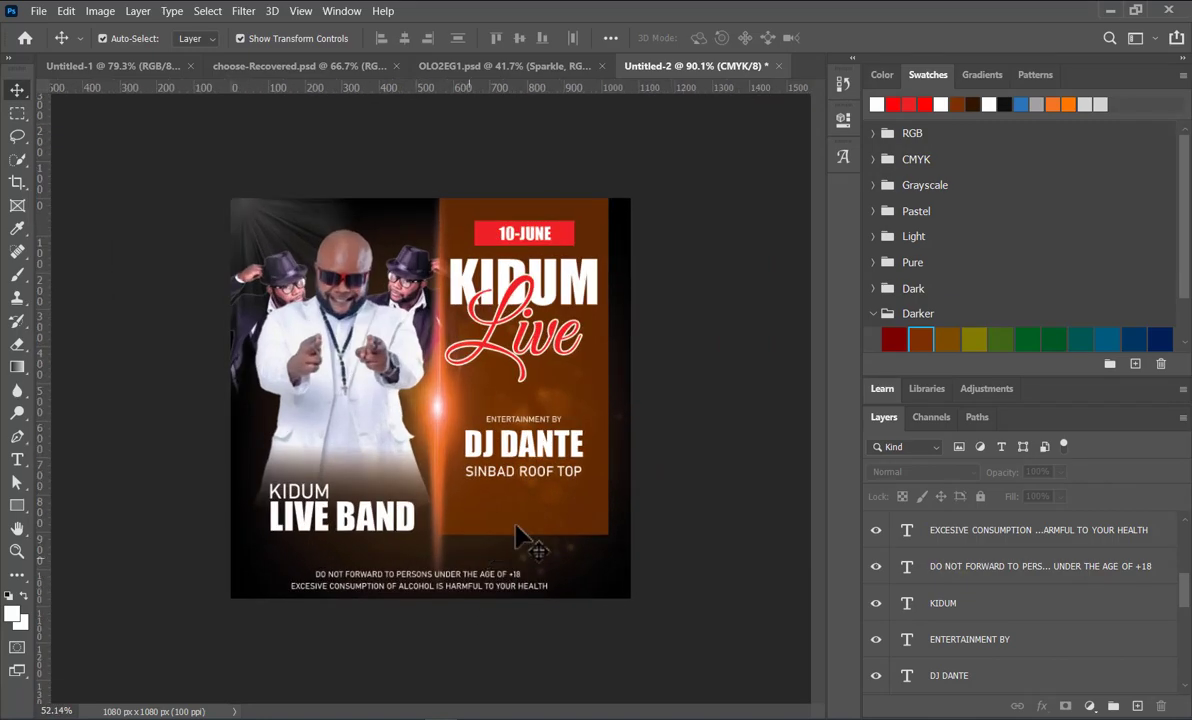
pyautogui.scroll(1, 666, 512)
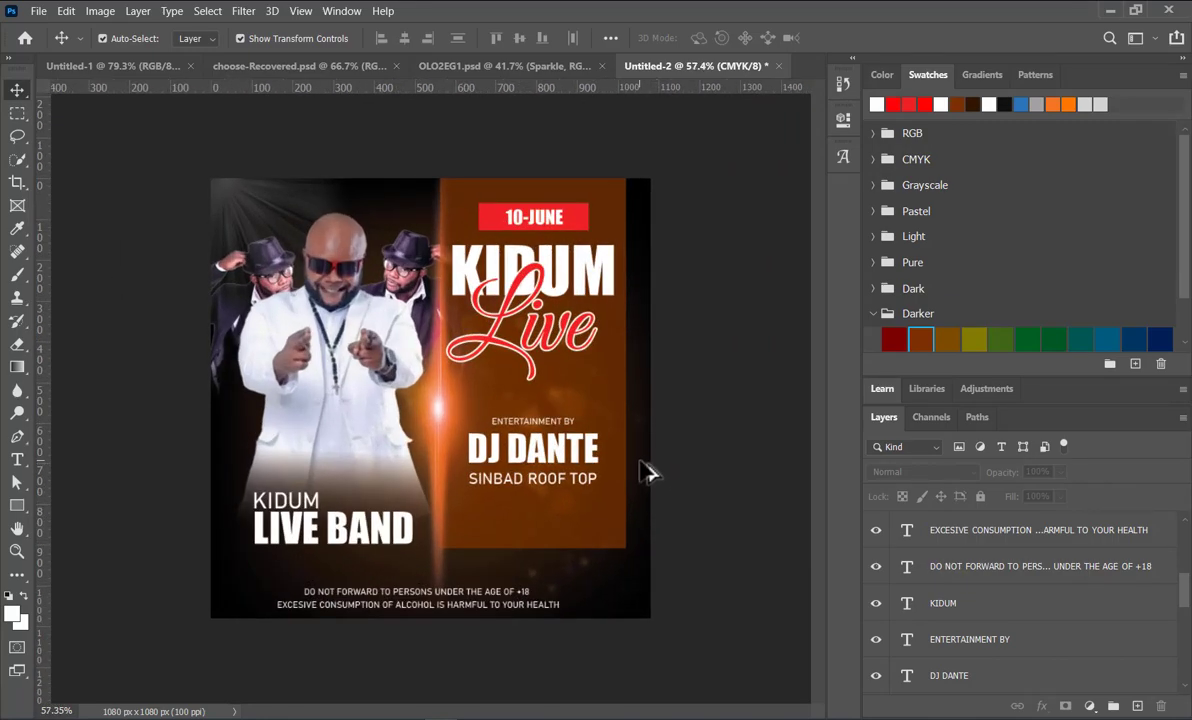
pyautogui.moveTo(290, 350); pyautogui.dragTo(343, 380)
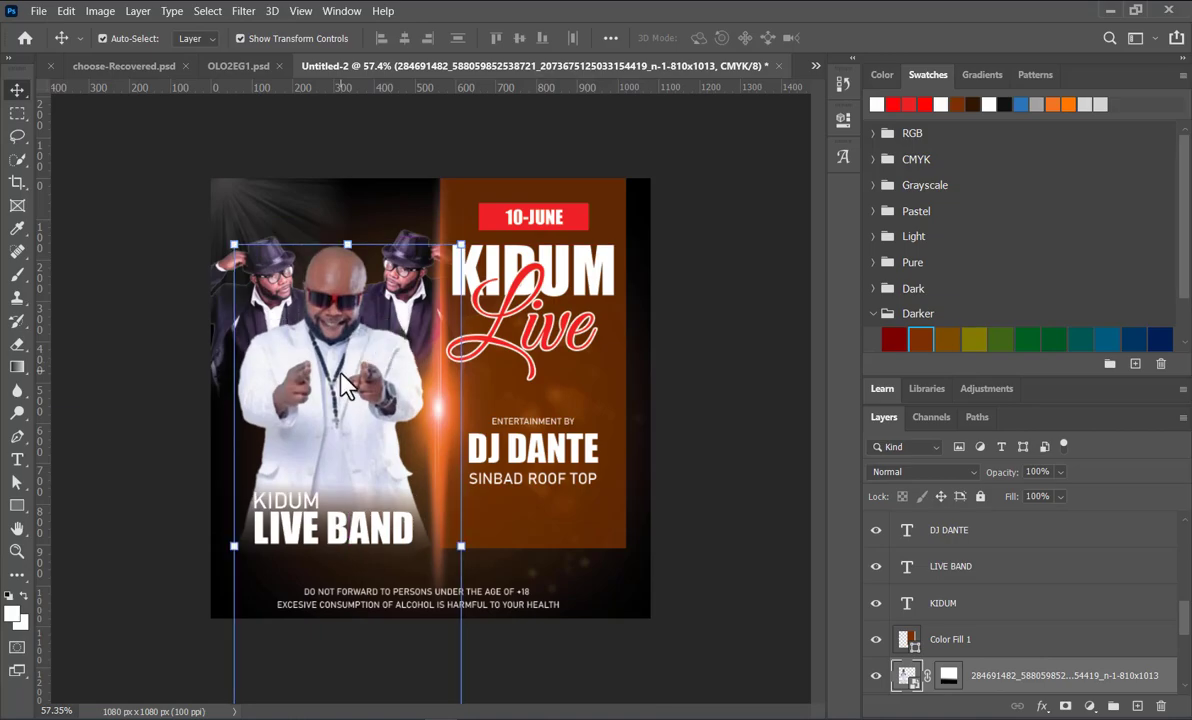
pyautogui.click(757, 197)
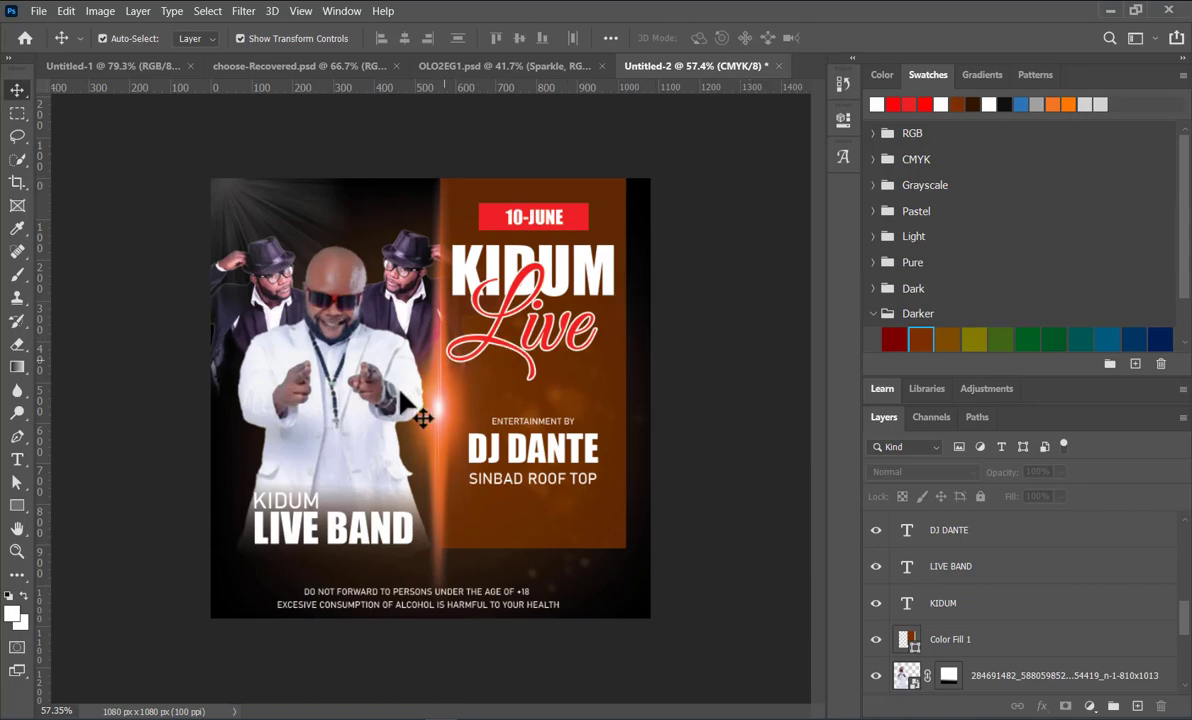
# Step: Recolour the small KIDUM line and the LIVE BAND caption red
pyautogui.click(300, 501)
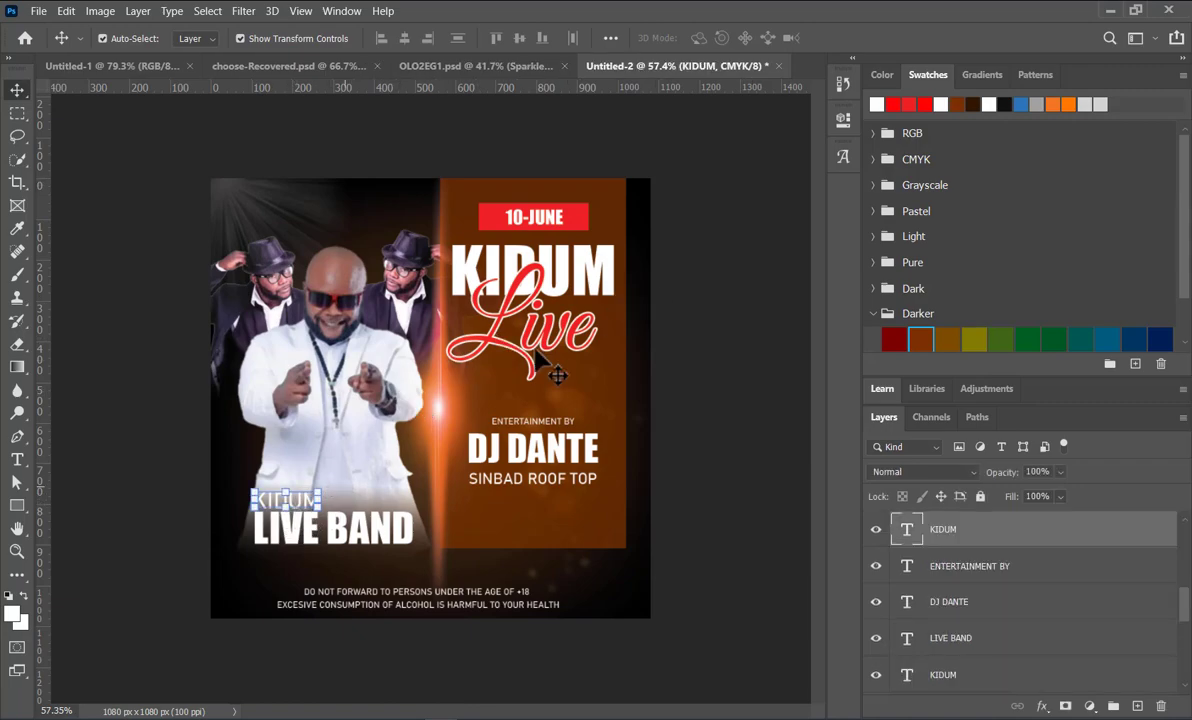
pyautogui.click(894, 103)
pyautogui.click(700, 248)
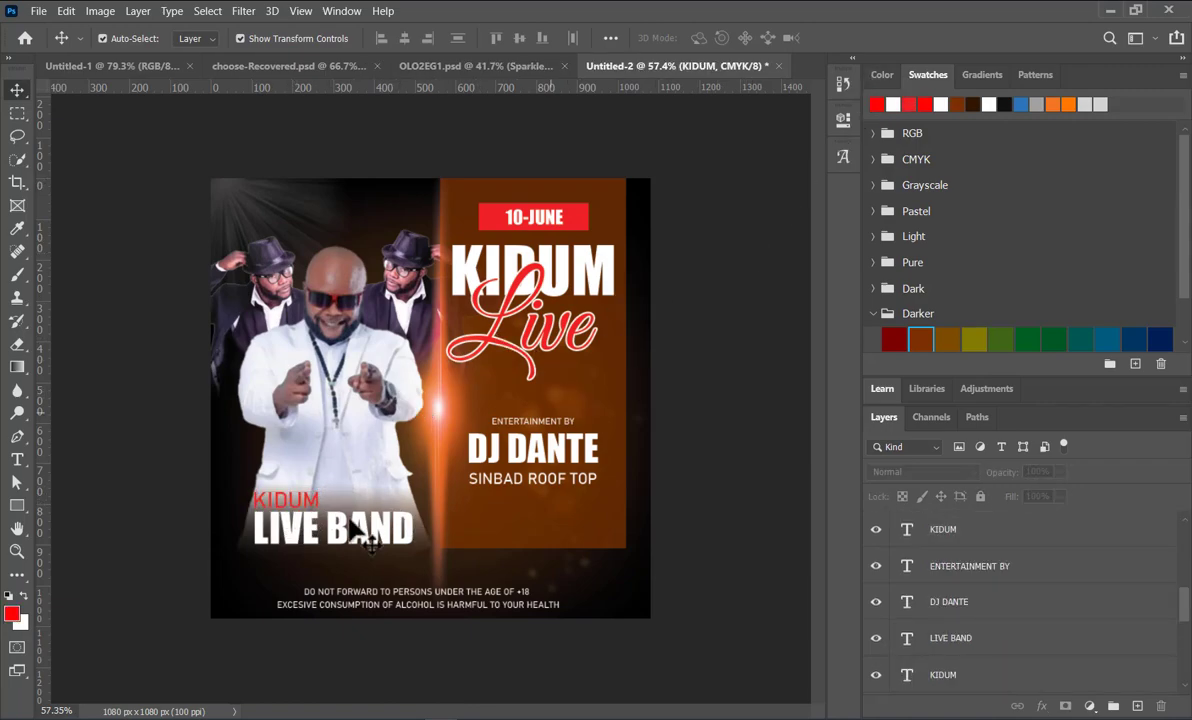
pyautogui.click(298, 538)
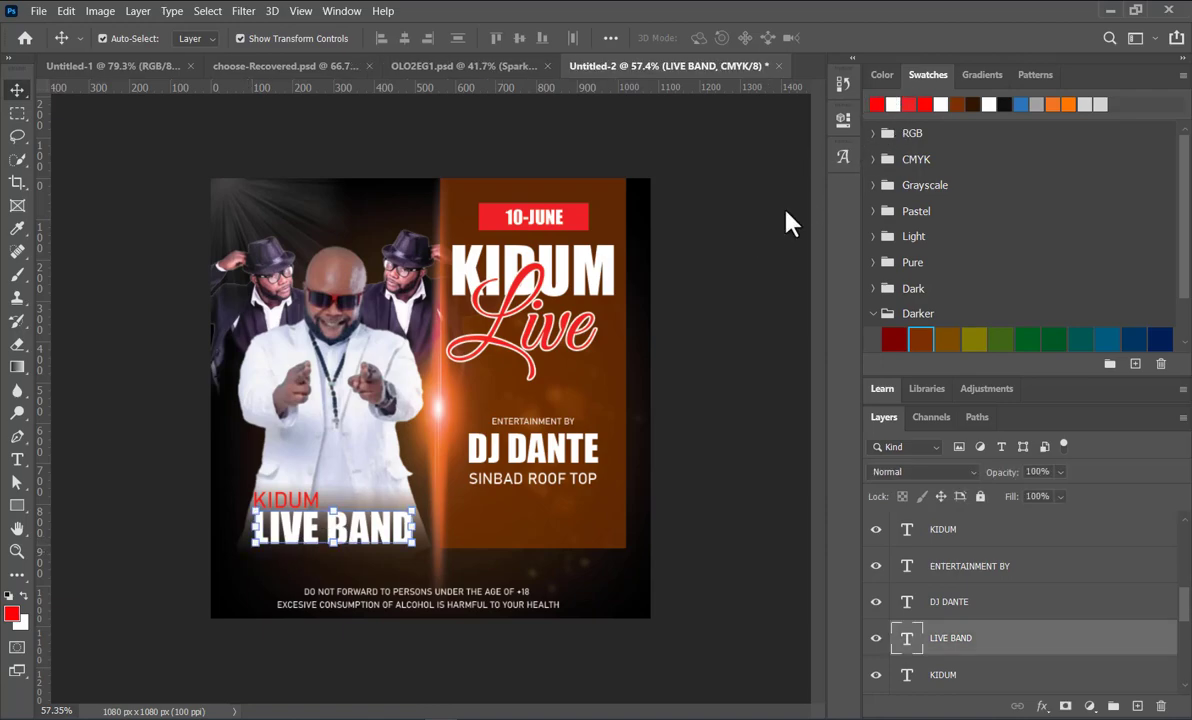
pyautogui.hotkey('alt', 'BackSpace')
pyautogui.click(321, 540)
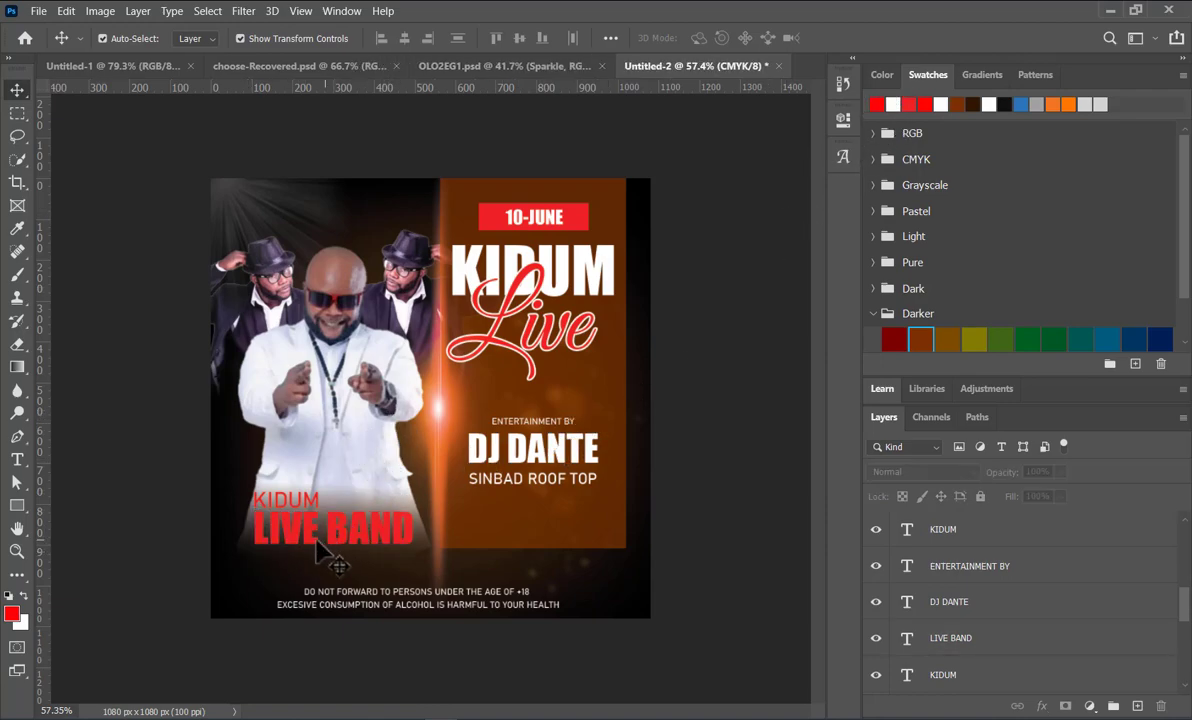
# Step: Add a white Stroke layer effect to the red LIVE BAND caption
pyautogui.click(306, 527)
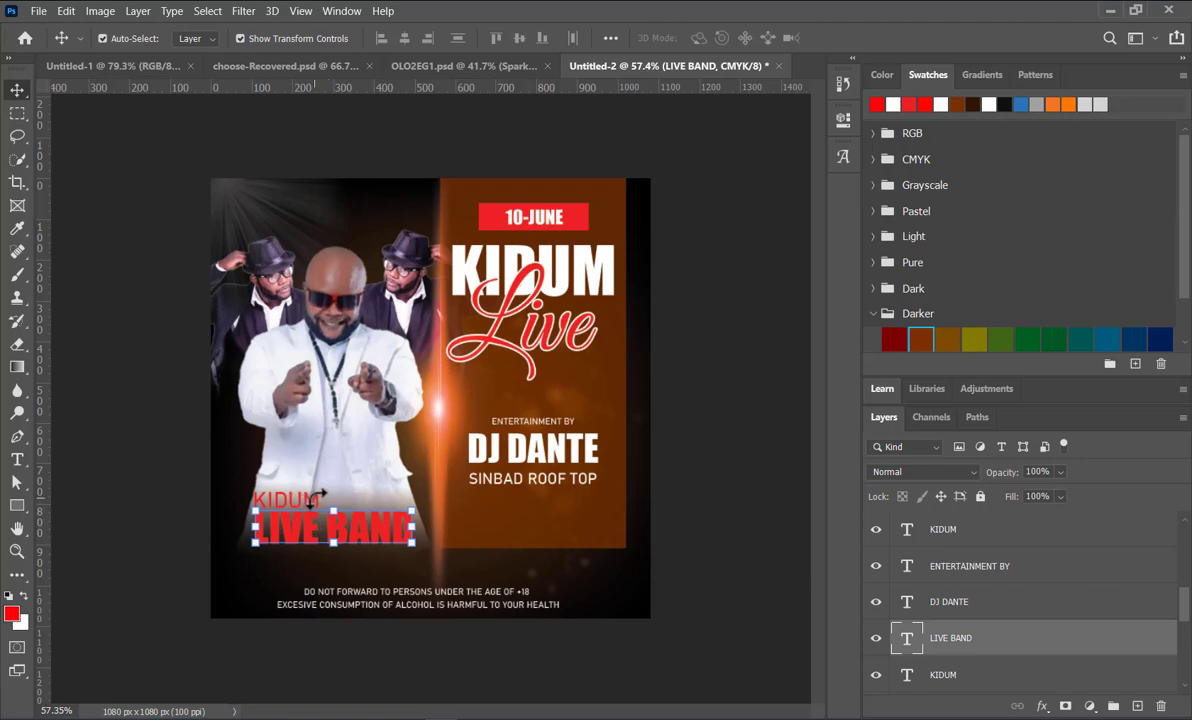
pyautogui.doubleClick(1057, 654)
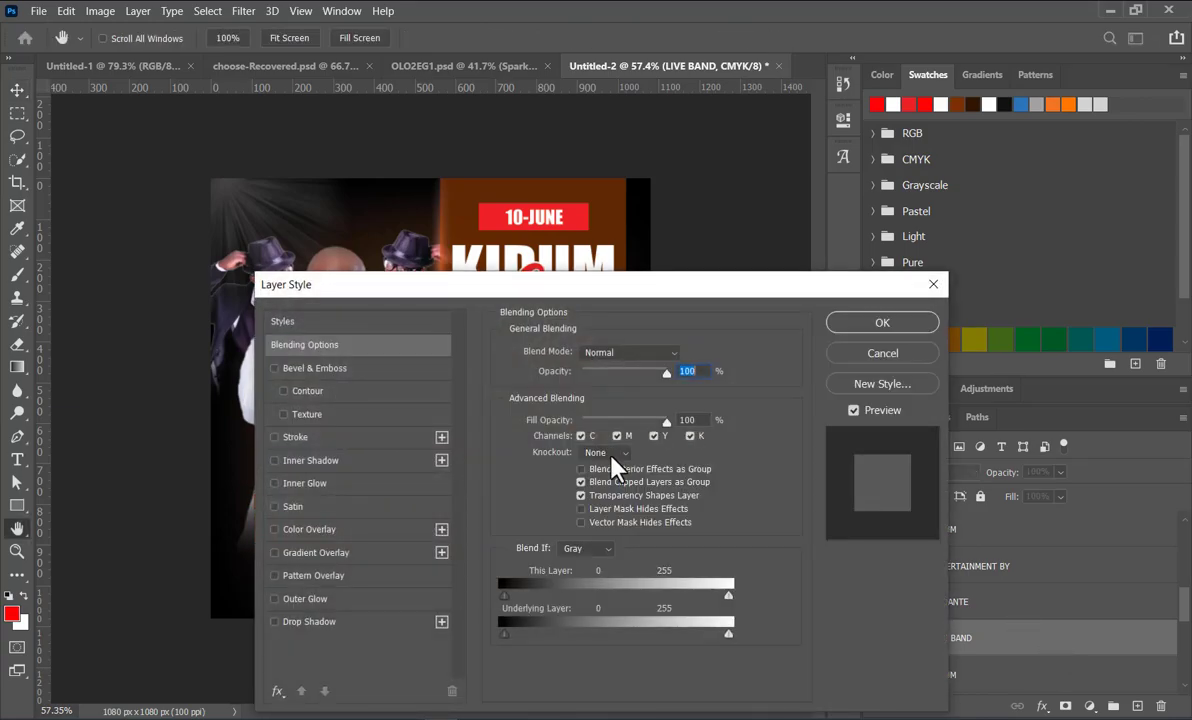
pyautogui.click(277, 438)
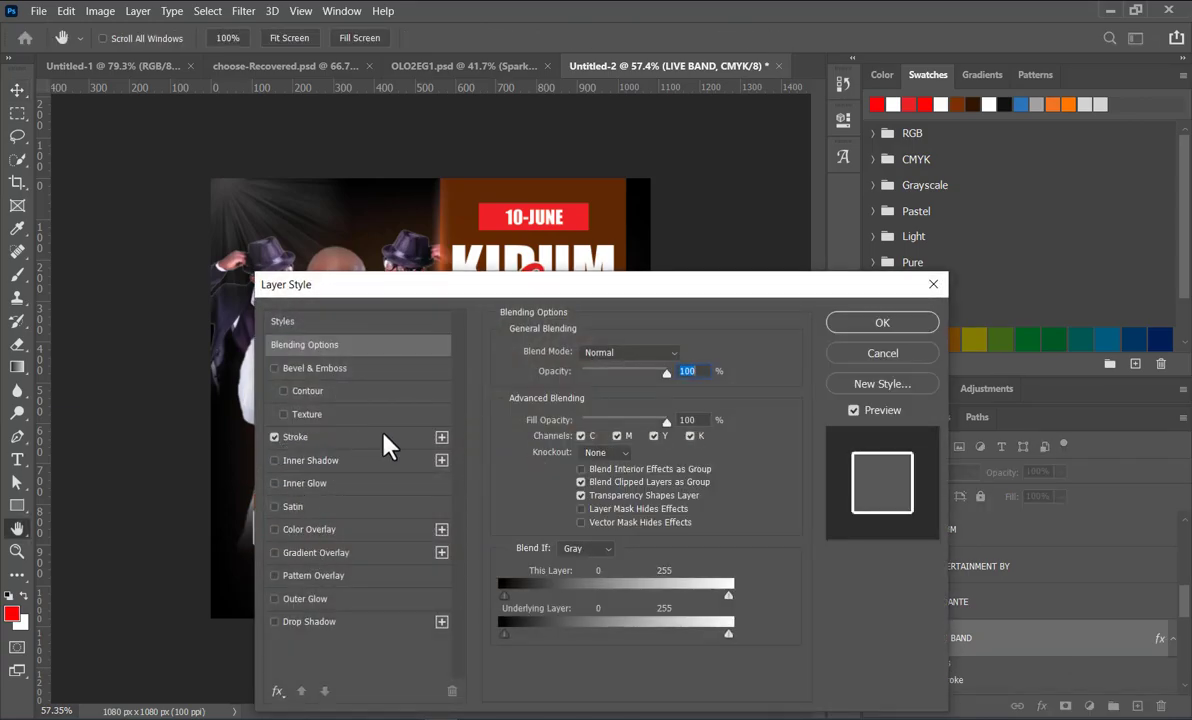
pyautogui.moveTo(500, 295); pyautogui.dragTo(695, 242)
pyautogui.click(1106, 270)
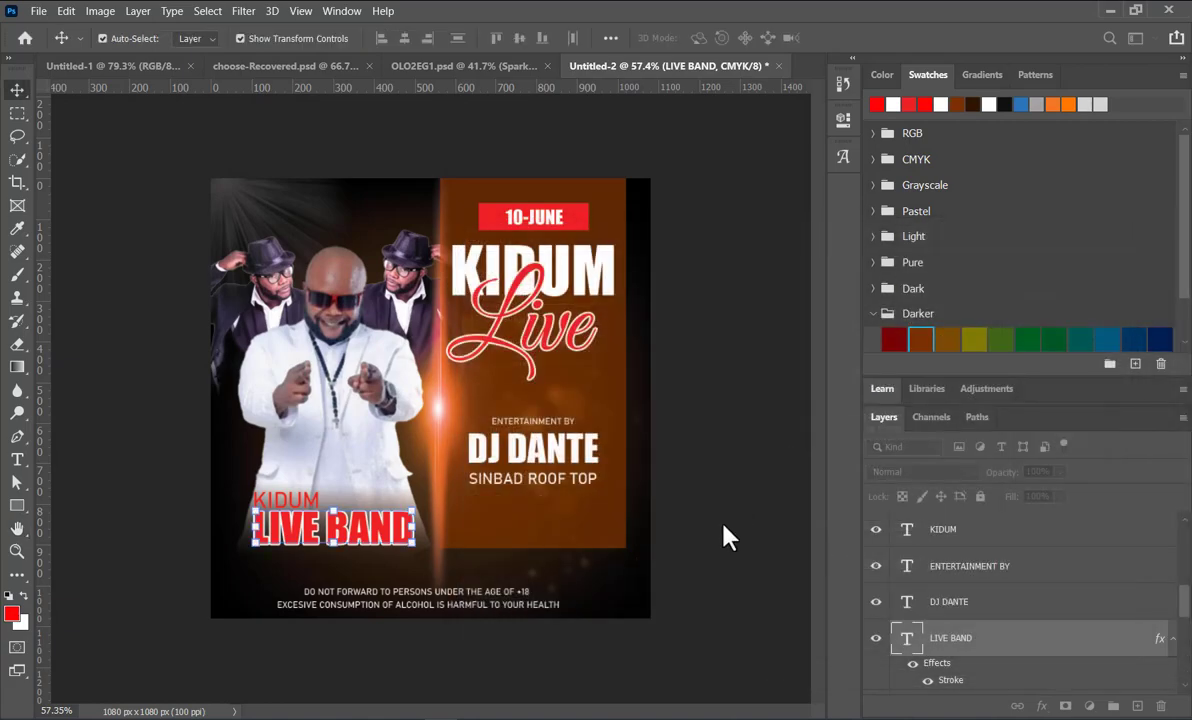
pyautogui.click(290, 496)
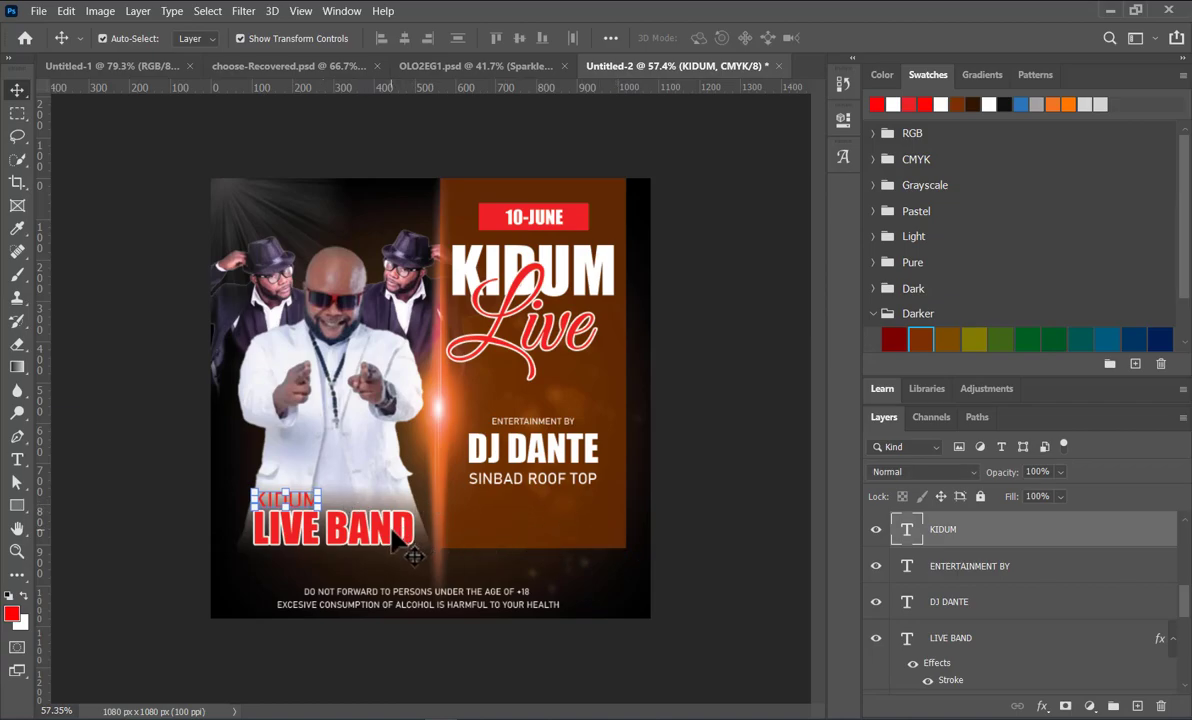
pyautogui.click(118, 472)
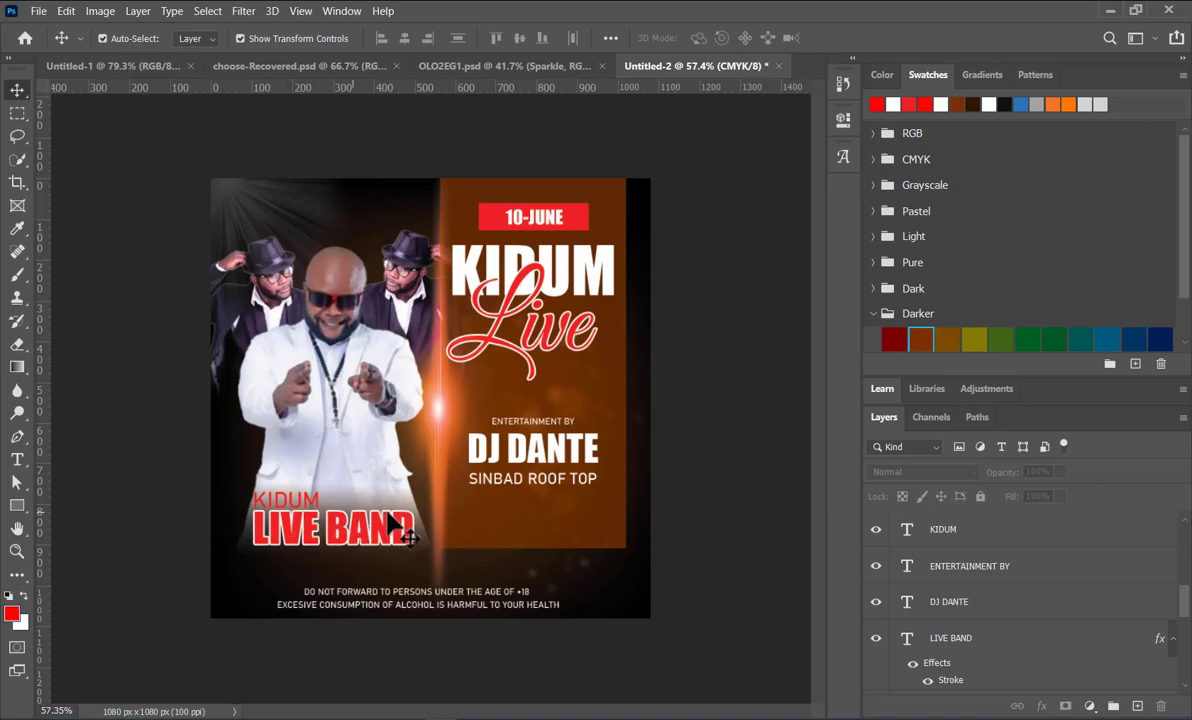
# Step: Duplicate the vertical light flare over the small KIDUM line and set the copy's rotation to 0 degrees
pyautogui.click(440, 420)
pyautogui.moveTo(440, 418); pyautogui.dragTo(259, 502)
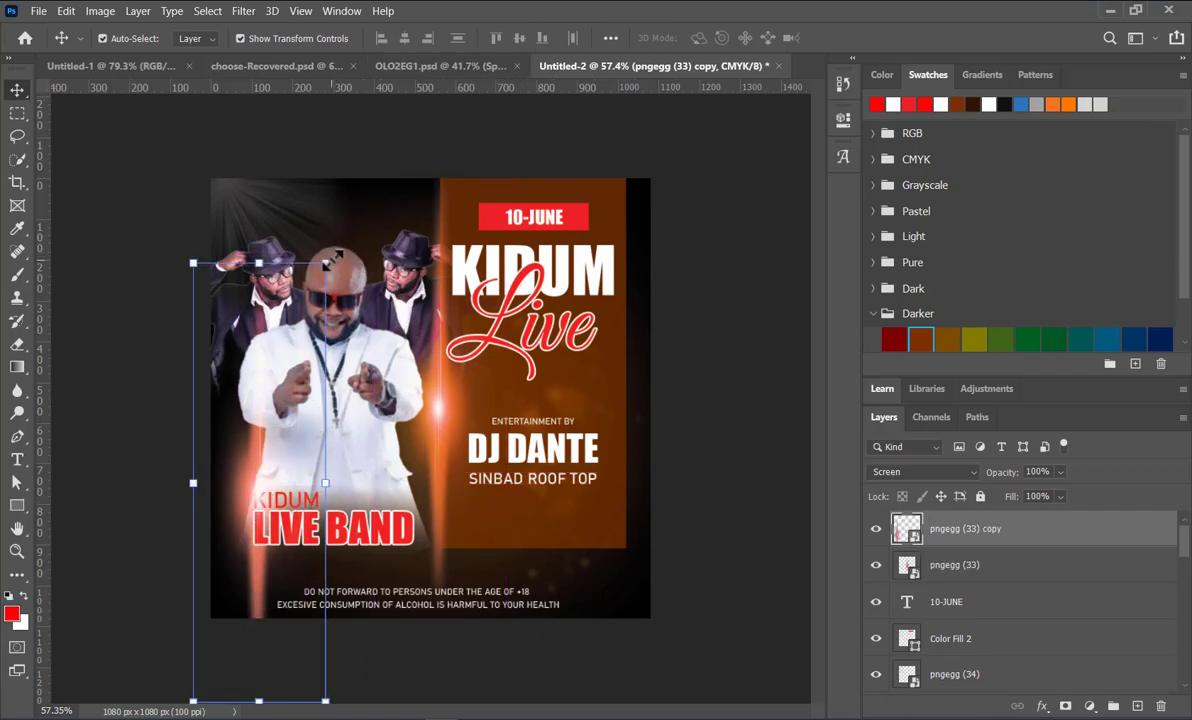
pyautogui.hotkey('ctrl', 't')
pyautogui.moveTo(367, 254); pyautogui.dragTo(338, 233)
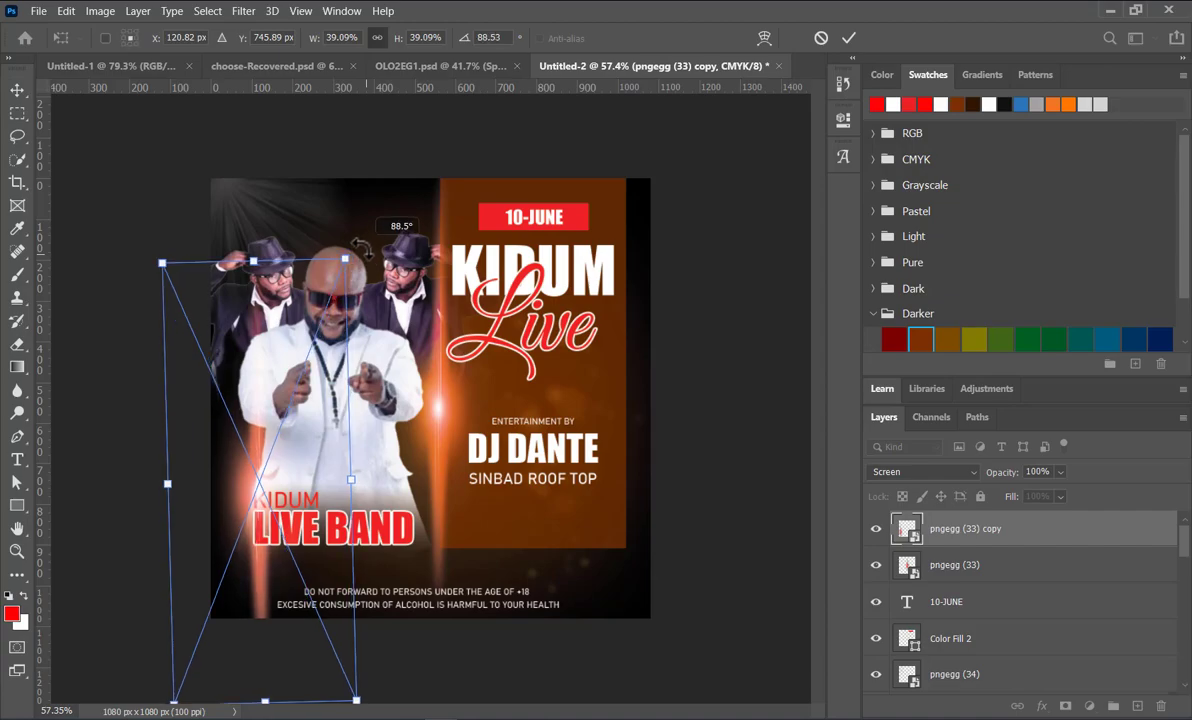
pyautogui.click(482, 37)
pyautogui.write('0')
pyautogui.press('Return')
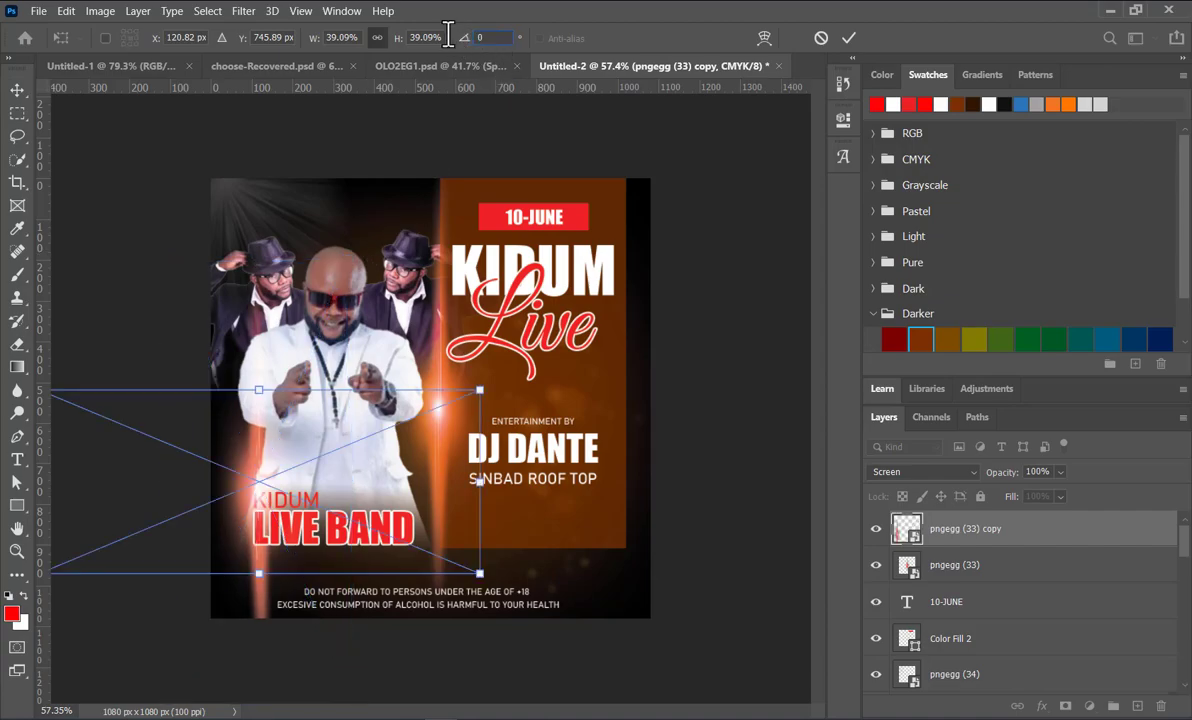
# Step: Shrink the flare copy to 13.49% wide, slightly flattened, and place it along the lower edge of the LIVE BAND caption
pyautogui.moveTo(259, 389); pyautogui.dragTo(288, 511)
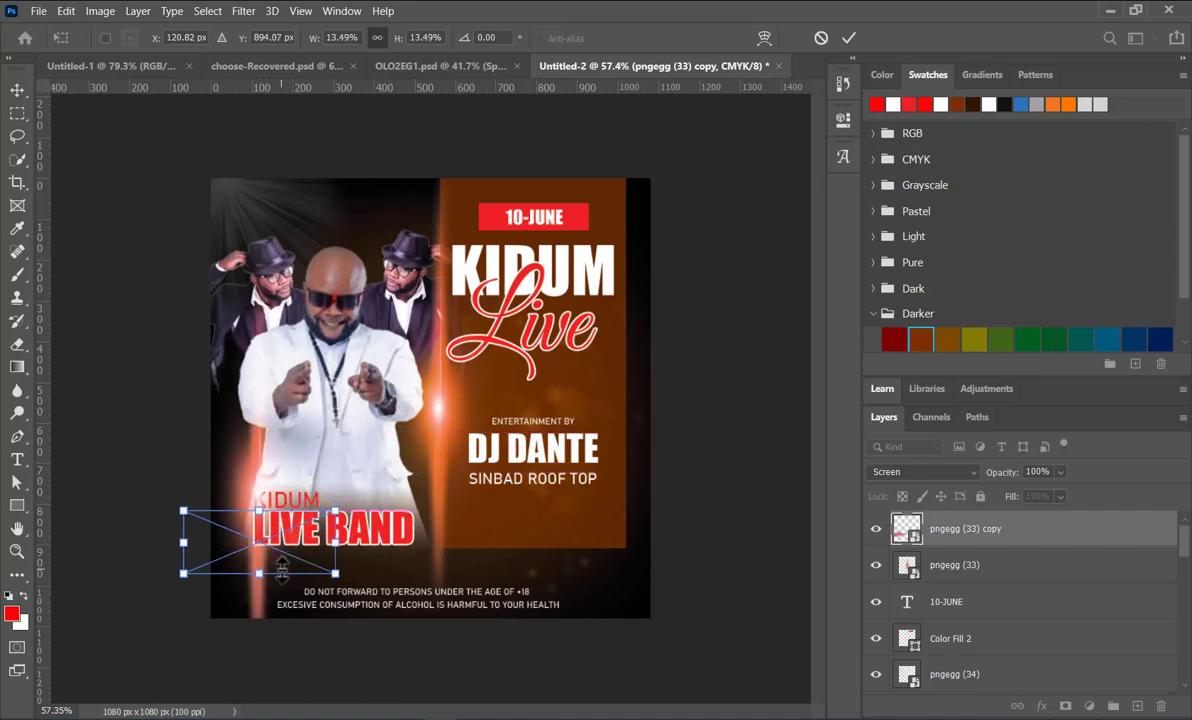
pyautogui.scroll(5, 282, 573)
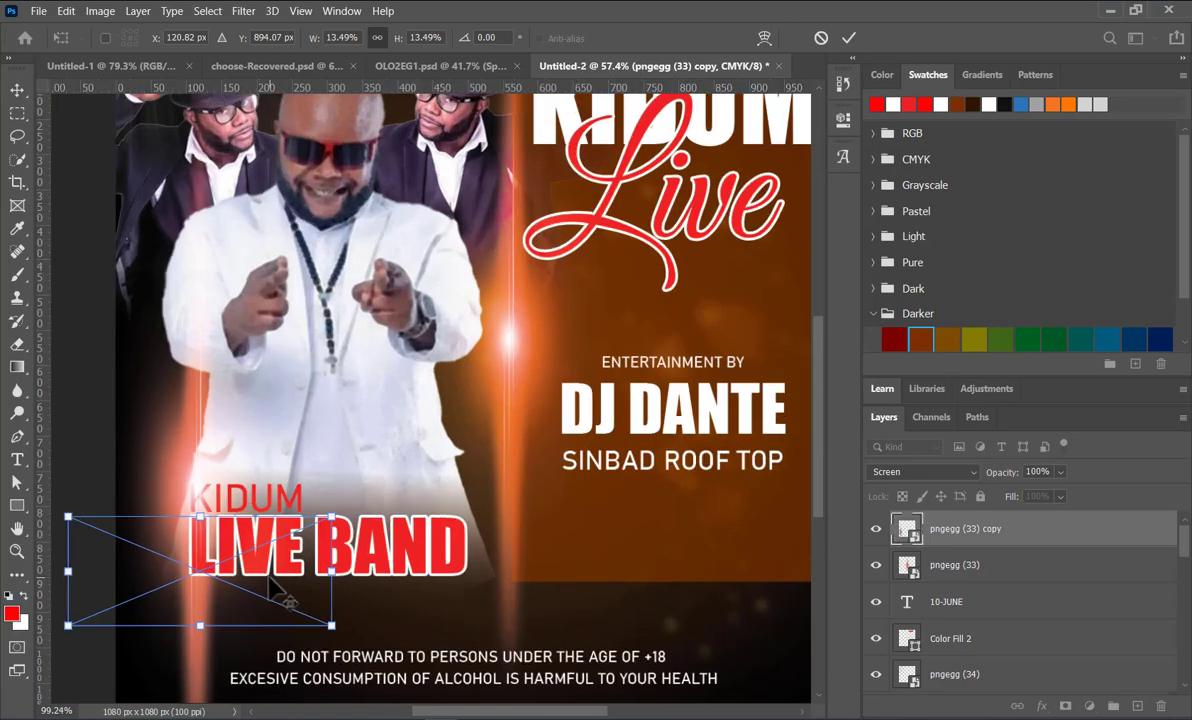
pyautogui.moveTo(200, 585); pyautogui.dragTo(313, 588)
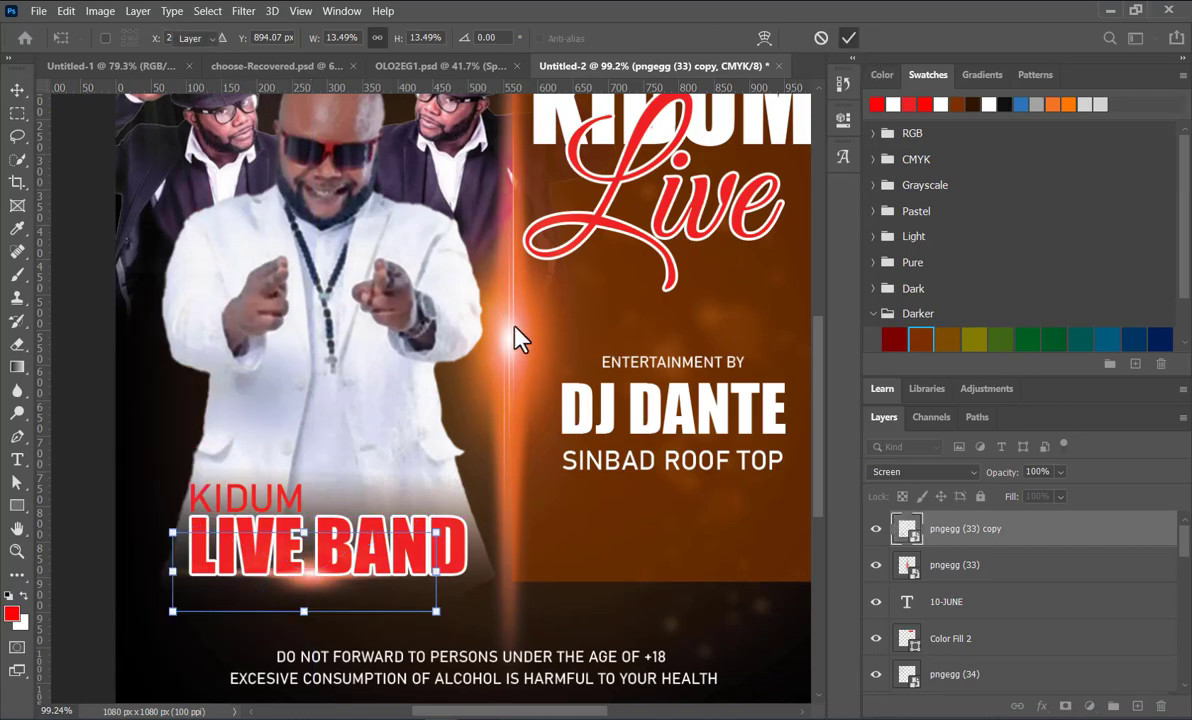
pyautogui.scroll(-4, 479, 311)
pyautogui.press('Return')
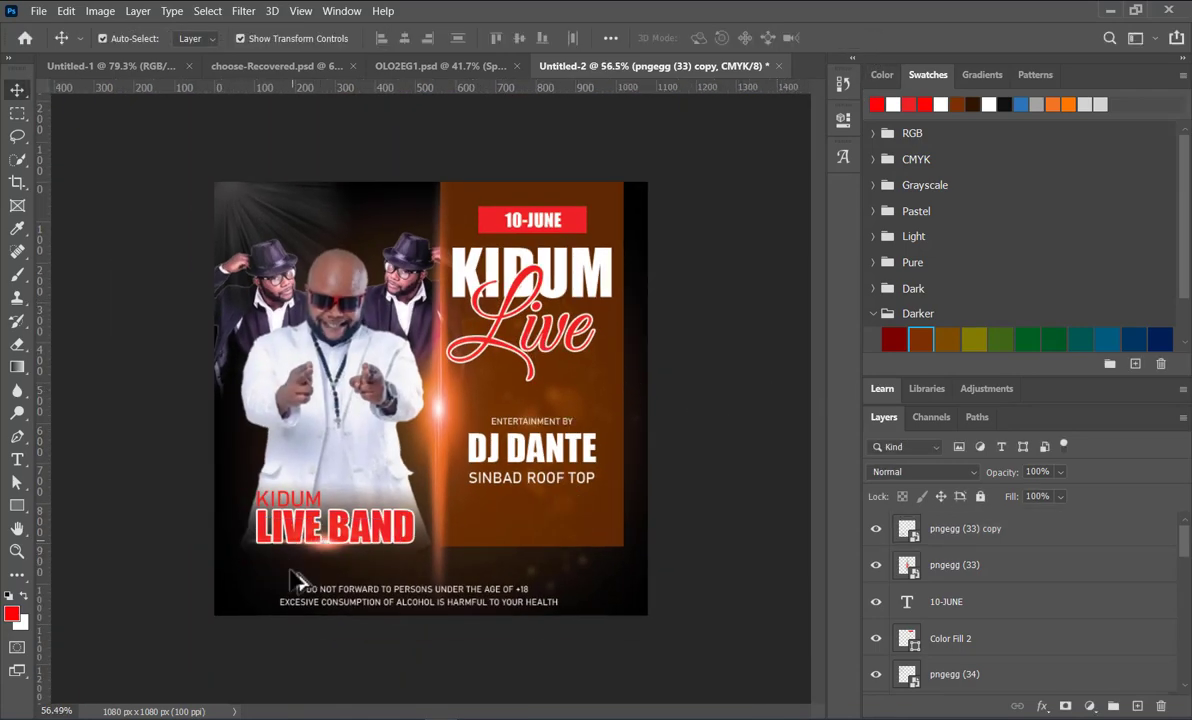
# Step: Place the pngegg (6) lens flare image from the TIKTOK party flyer folder as an embedded layer at its default size
pyautogui.scroll(2, 300, 555)
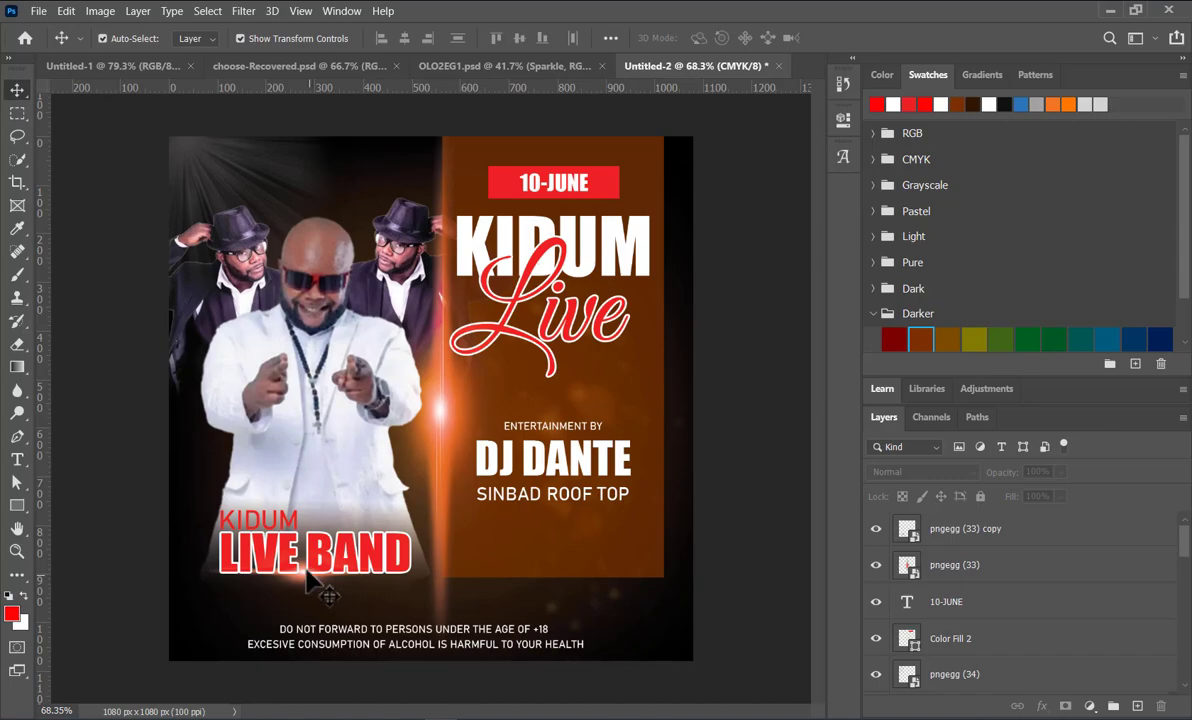
pyautogui.click(40, 11)
pyautogui.click(165, 356)
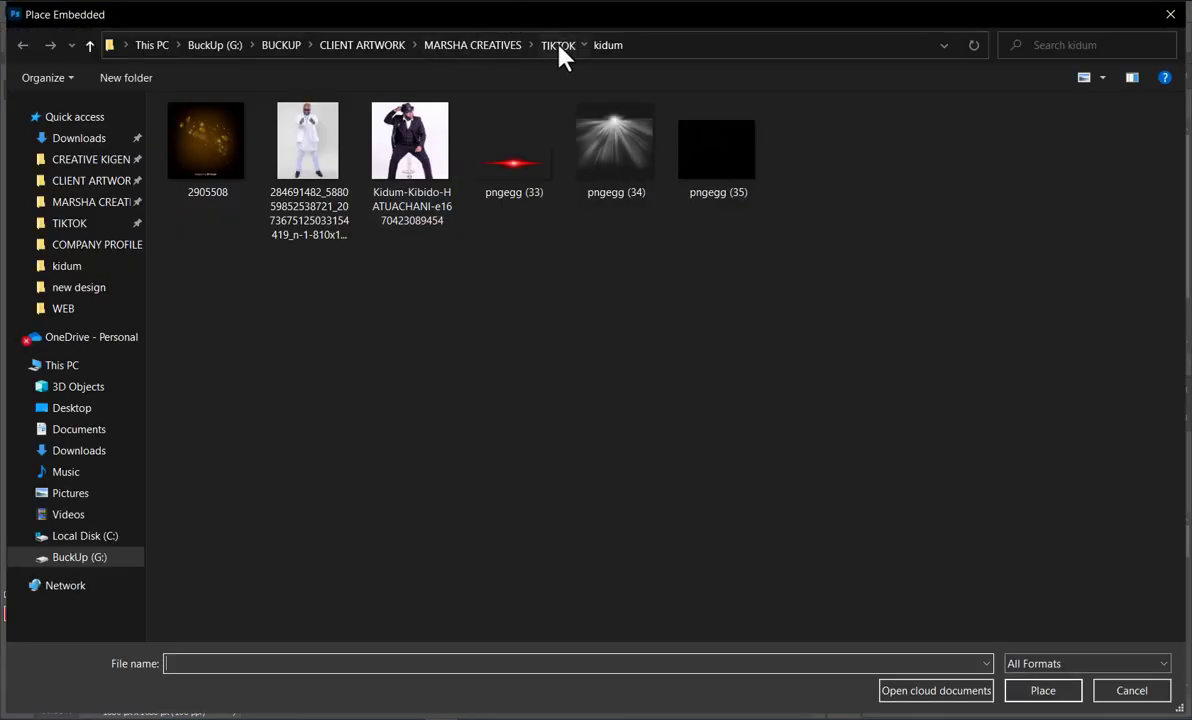
pyautogui.click(558, 45)
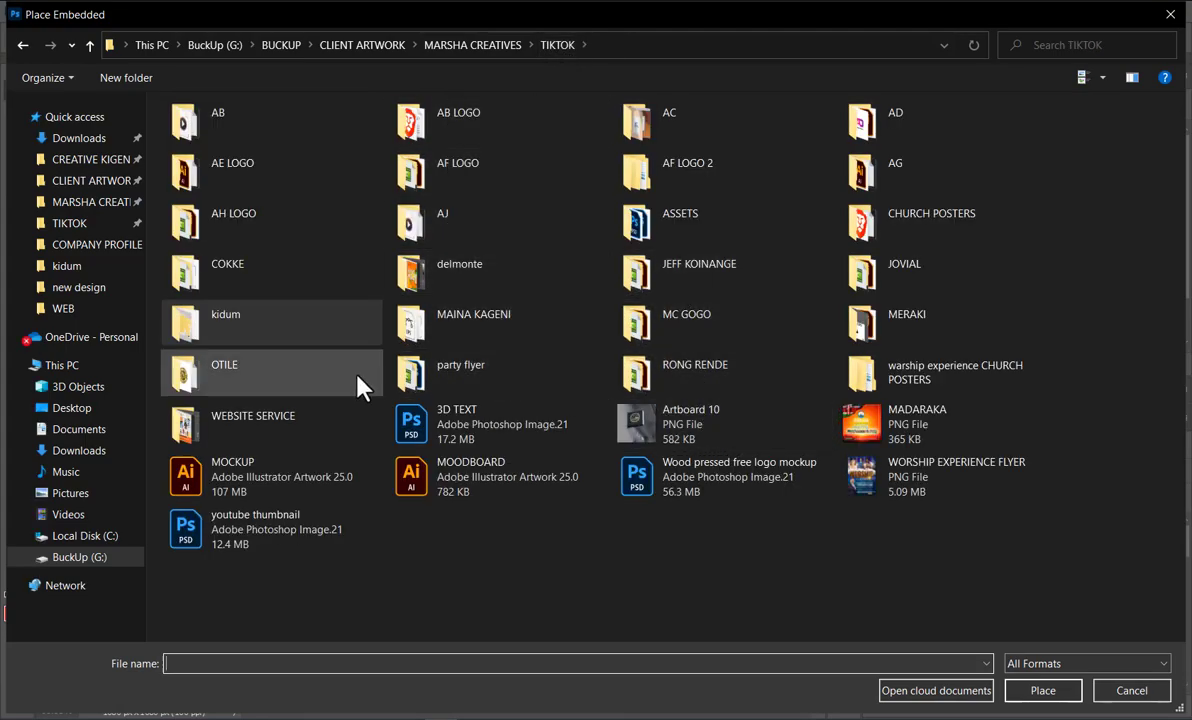
pyautogui.doubleClick(447, 388)
pyautogui.doubleClick(407, 280)
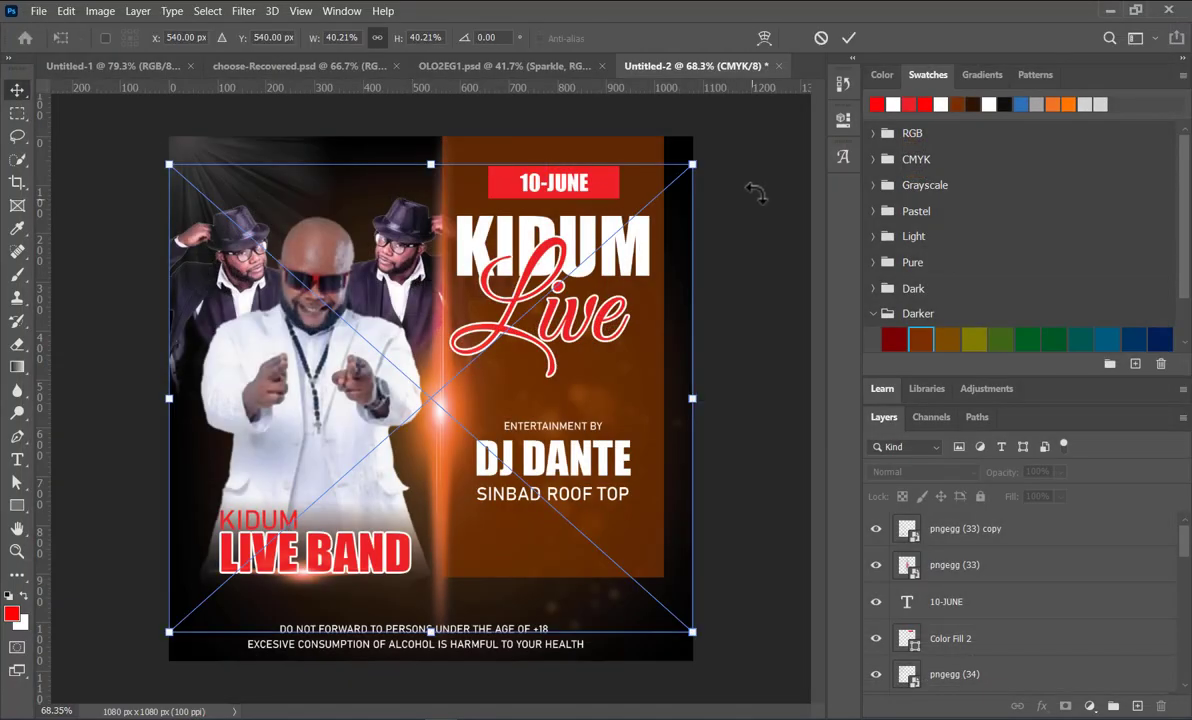
pyautogui.click(848, 38)
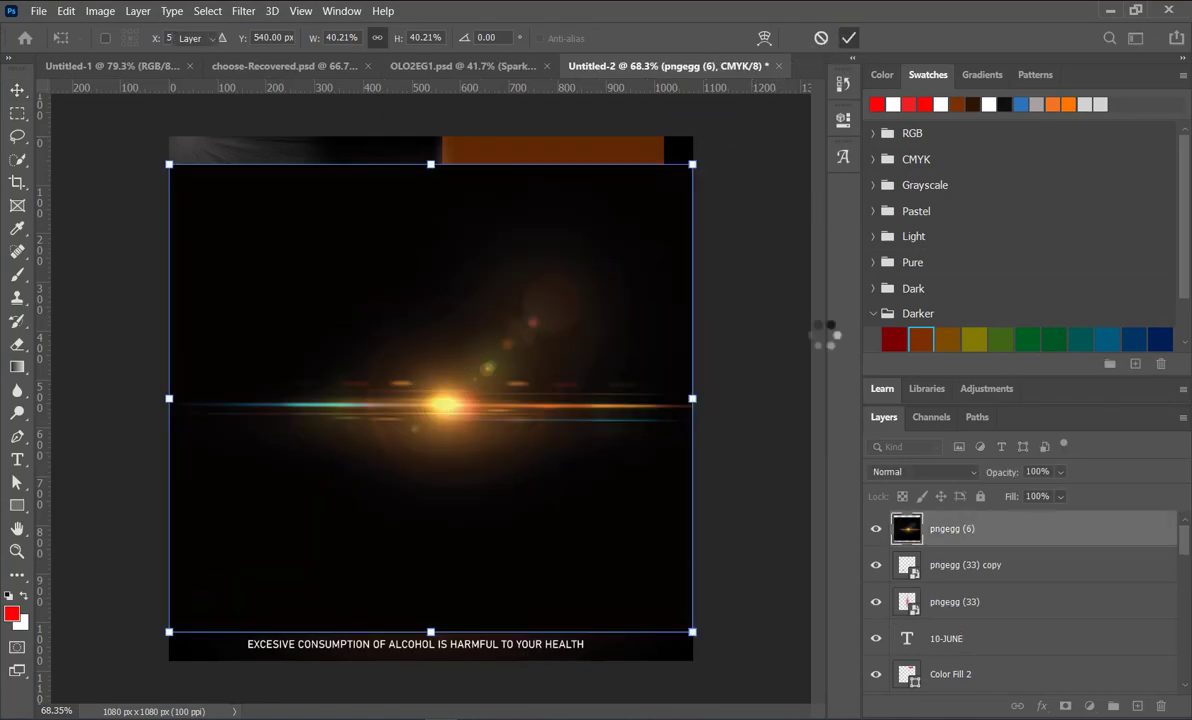
# Step: Set the pngegg (6) flare's blend mode to Screen, then shrink it to 14.14% and move it over the brown panel's lower right corner
pyautogui.click(970, 472)
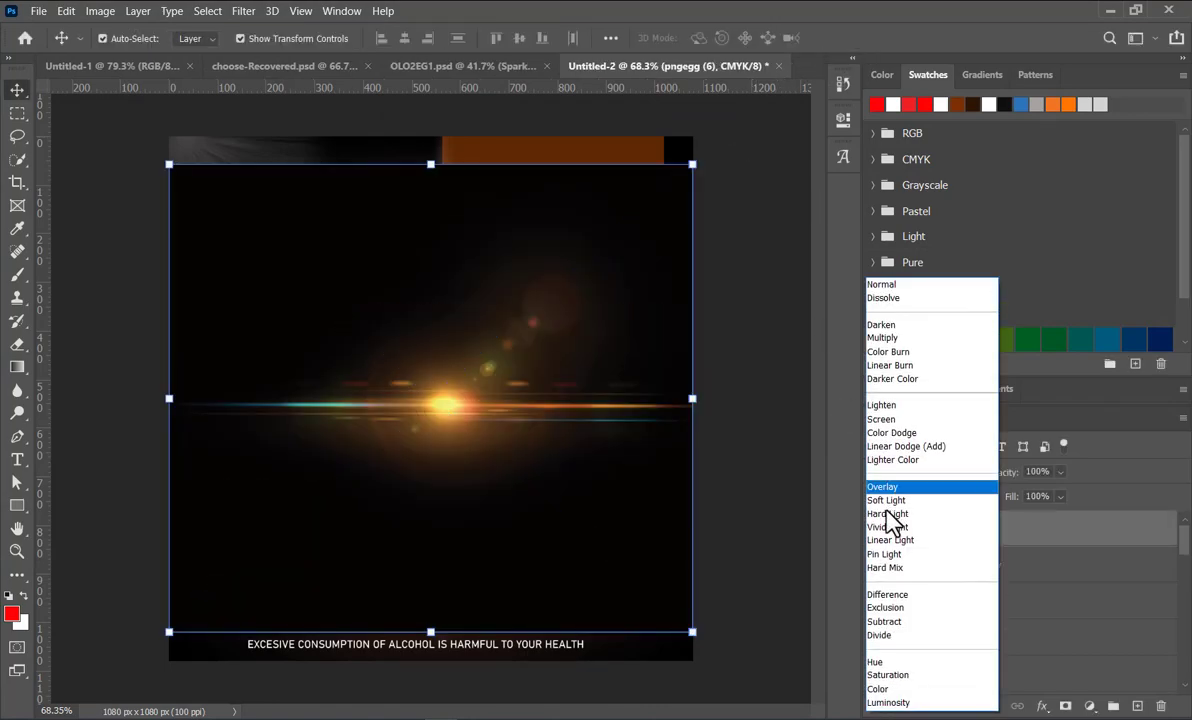
pyautogui.click(887, 420)
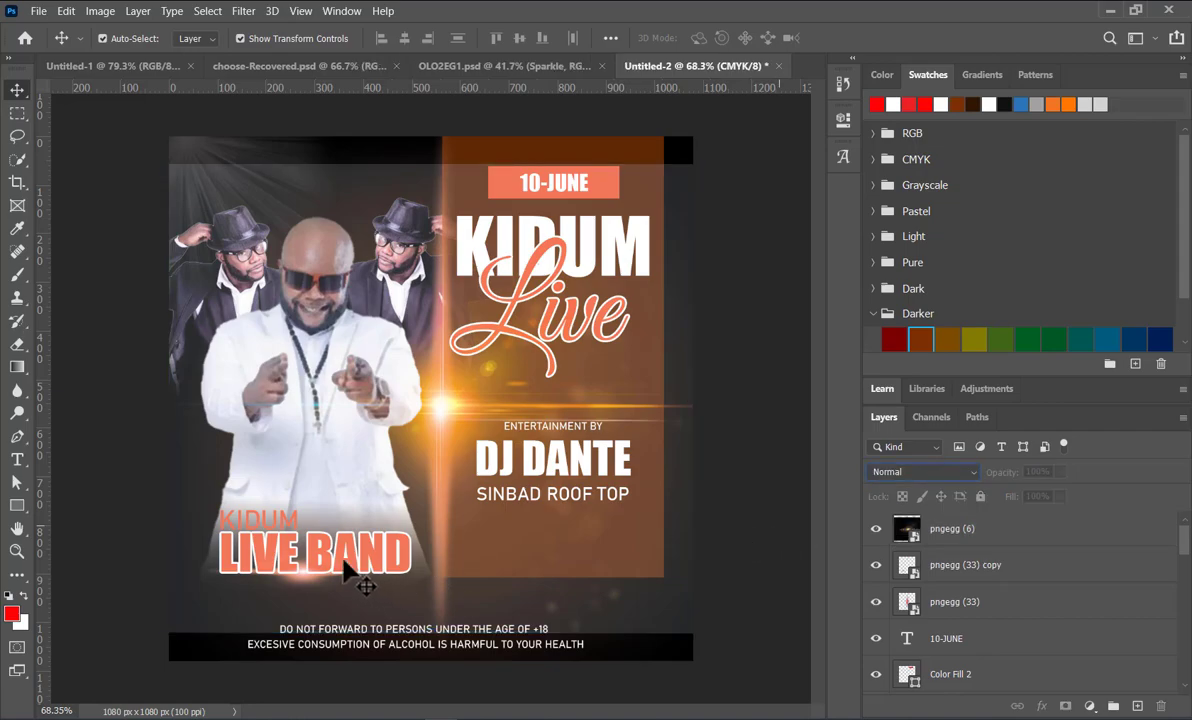
pyautogui.moveTo(692, 164); pyautogui.dragTo(370, 488)
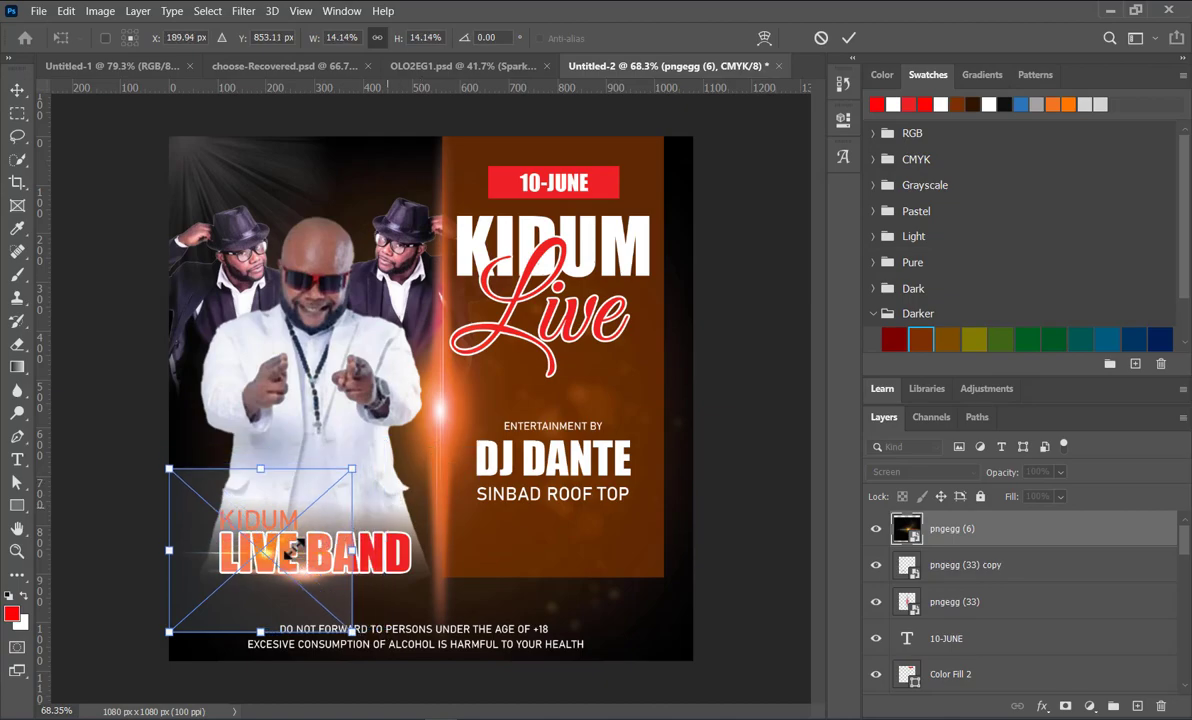
pyautogui.moveTo(262, 560); pyautogui.dragTo(627, 545)
pyautogui.press('Return')
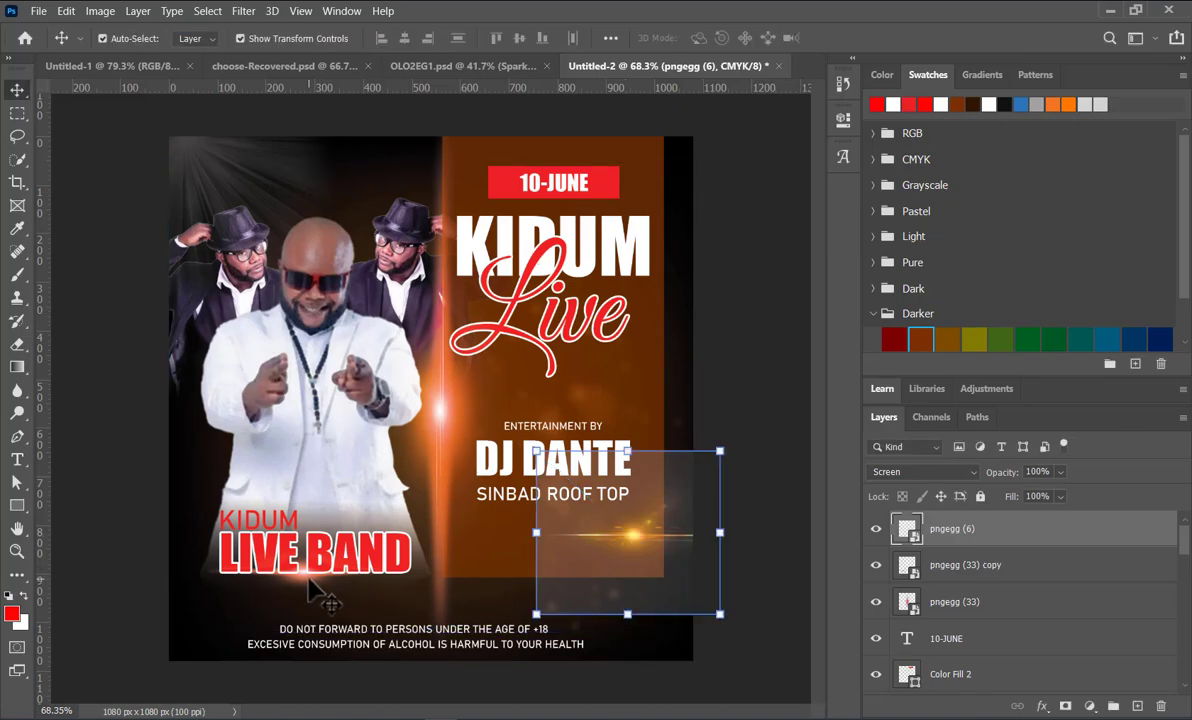
# Step: Delete the pngegg (6) flare layer from the poster
pyautogui.click(318, 598)
pyautogui.click(665, 567)
pyautogui.press('Delete')
# Step: Place the pngegg (7) light-ray image from the party flyer folder as an embedded object
pyautogui.click(40, 13)
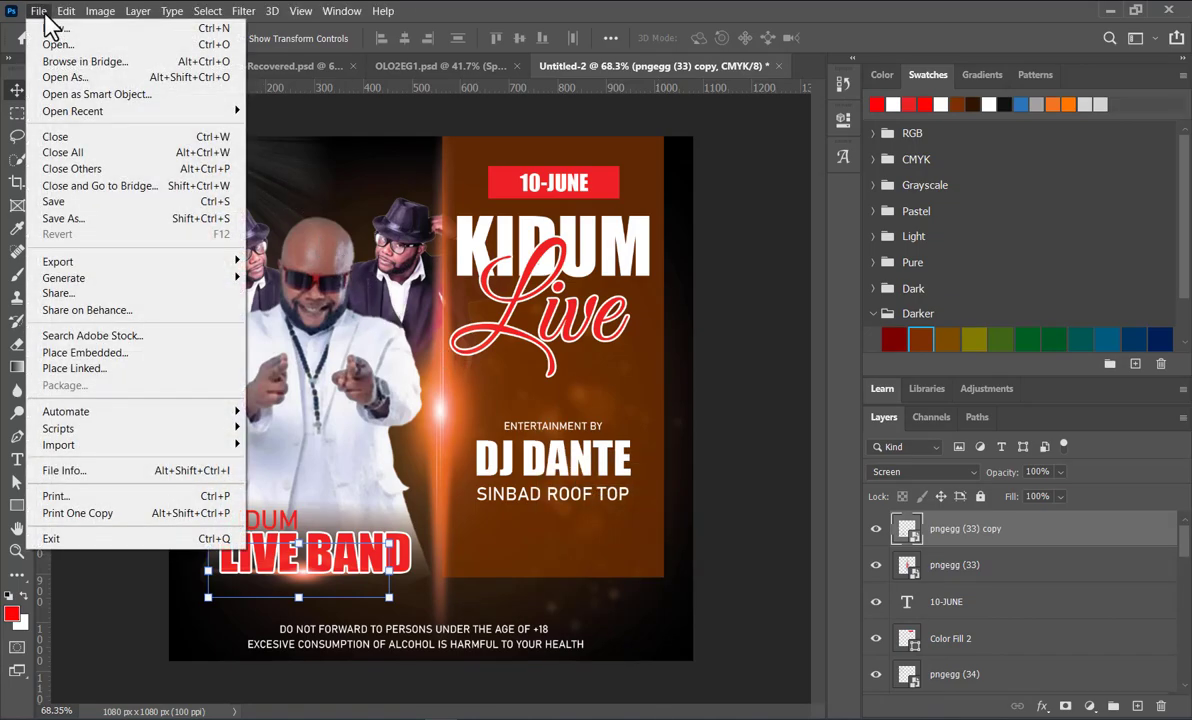
pyautogui.click(110, 353)
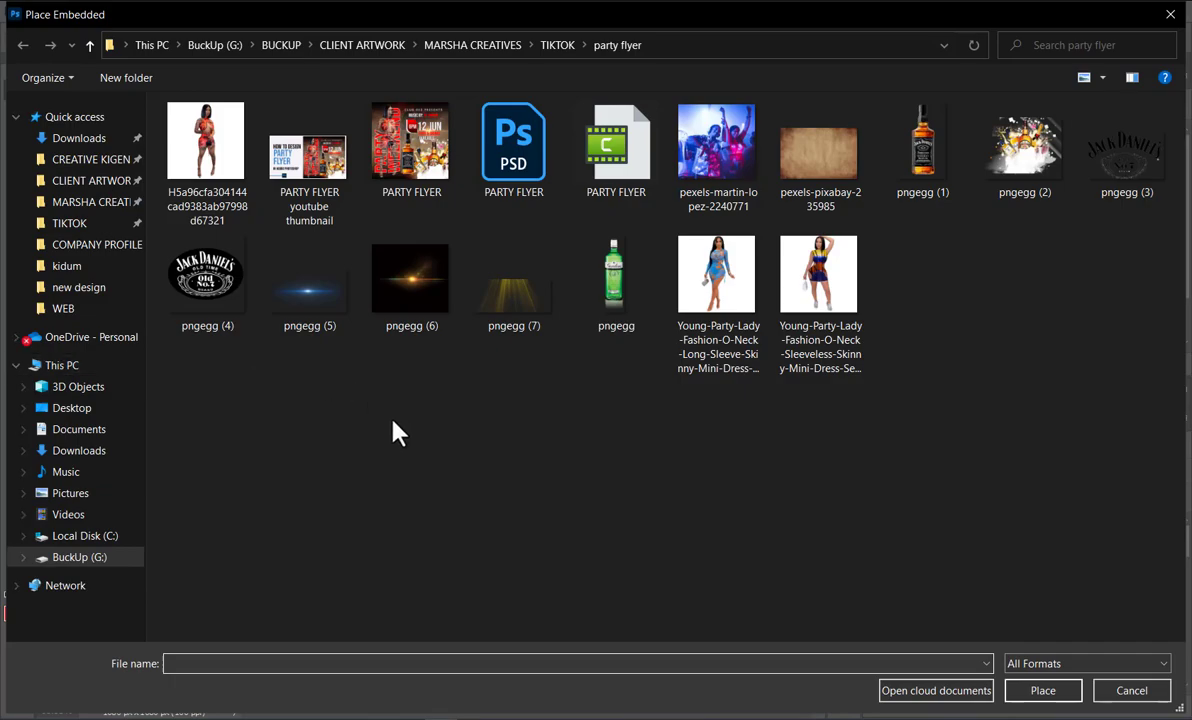
pyautogui.doubleClick(508, 292)
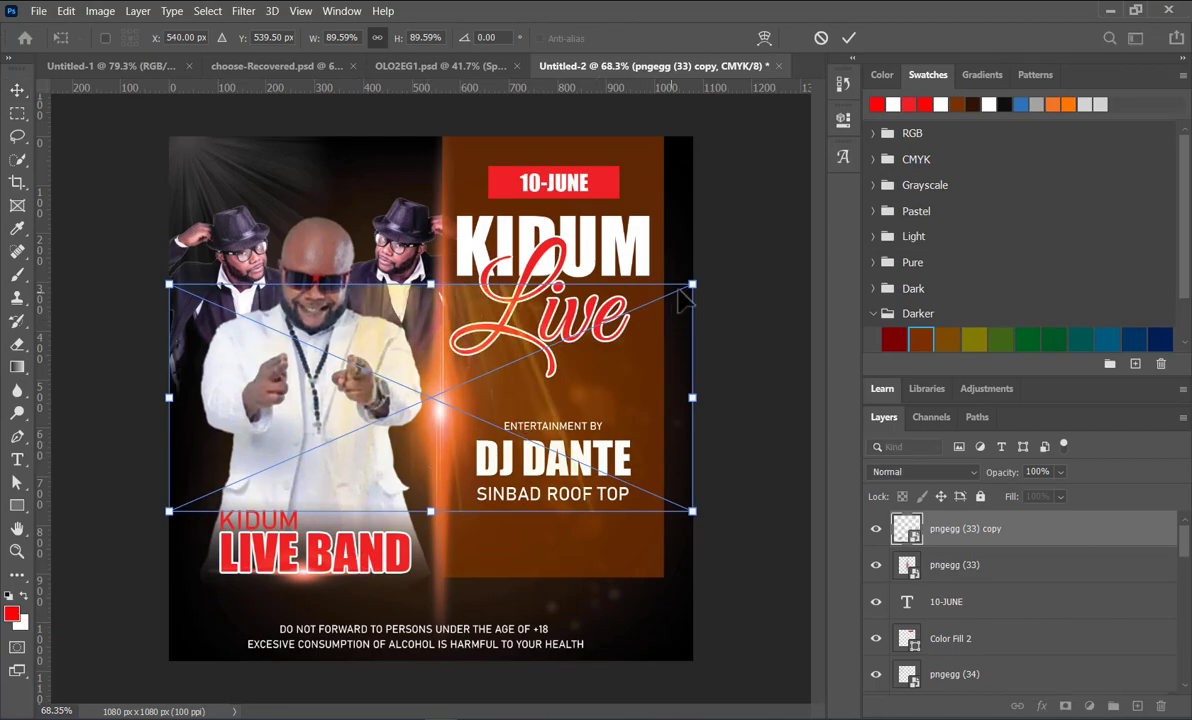
# Step: Scale the pngegg (7) light rays to 40.76% and position them directly beneath the LIVE BAND caption
pyautogui.moveTo(692, 285); pyautogui.dragTo(405, 390)
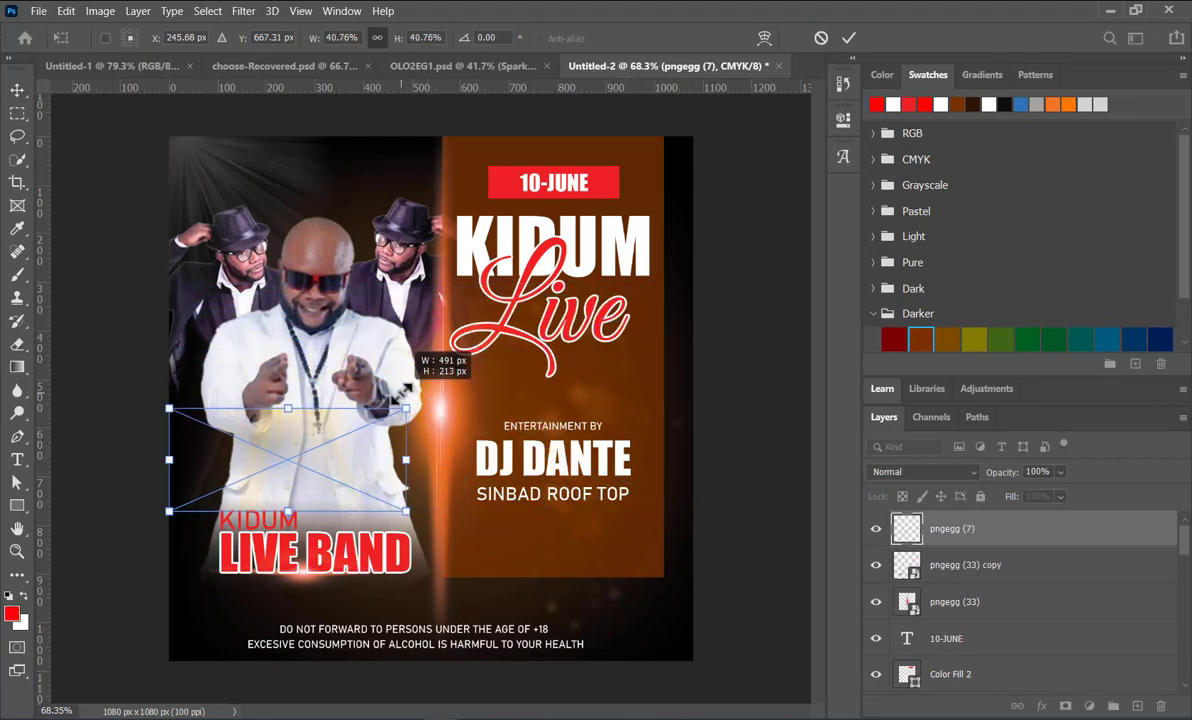
pyautogui.moveTo(285, 425); pyautogui.dragTo(297, 573)
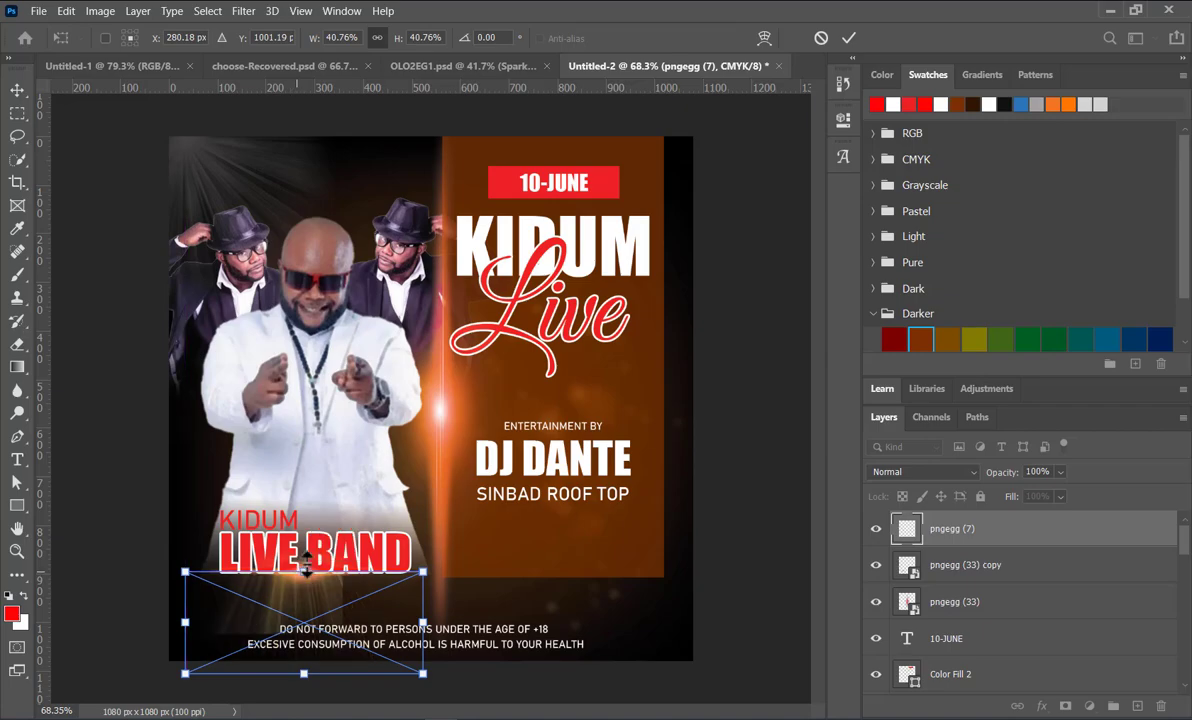
pyautogui.click(846, 38)
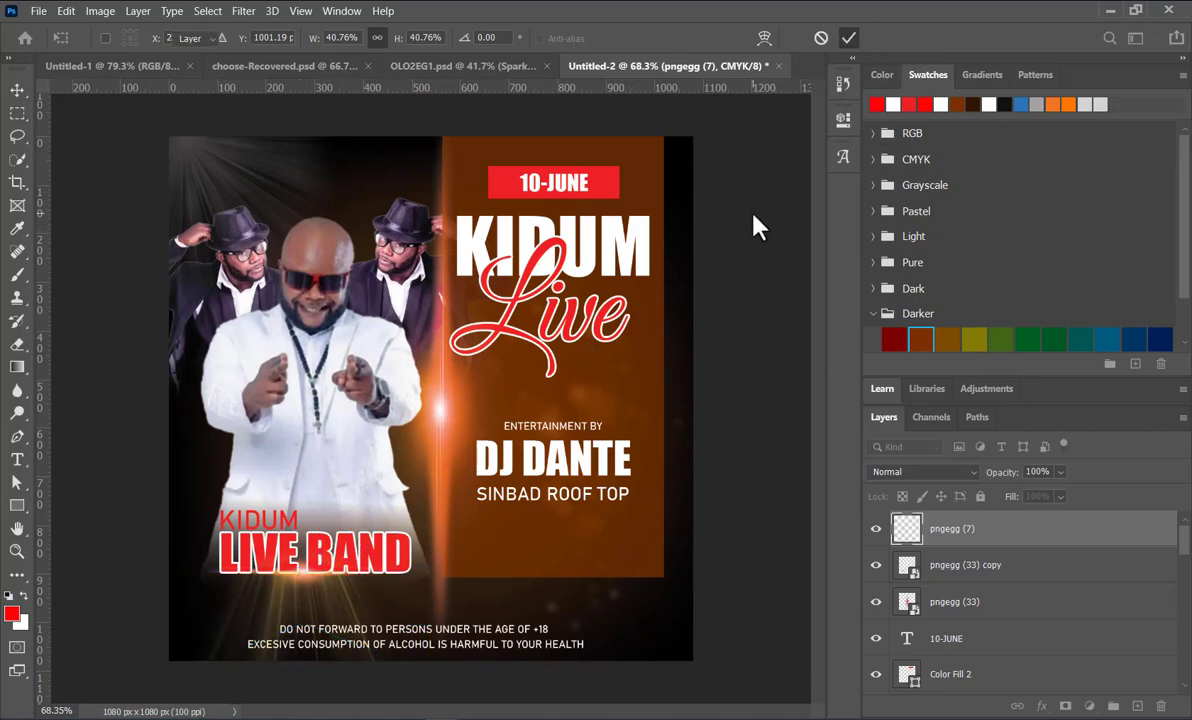